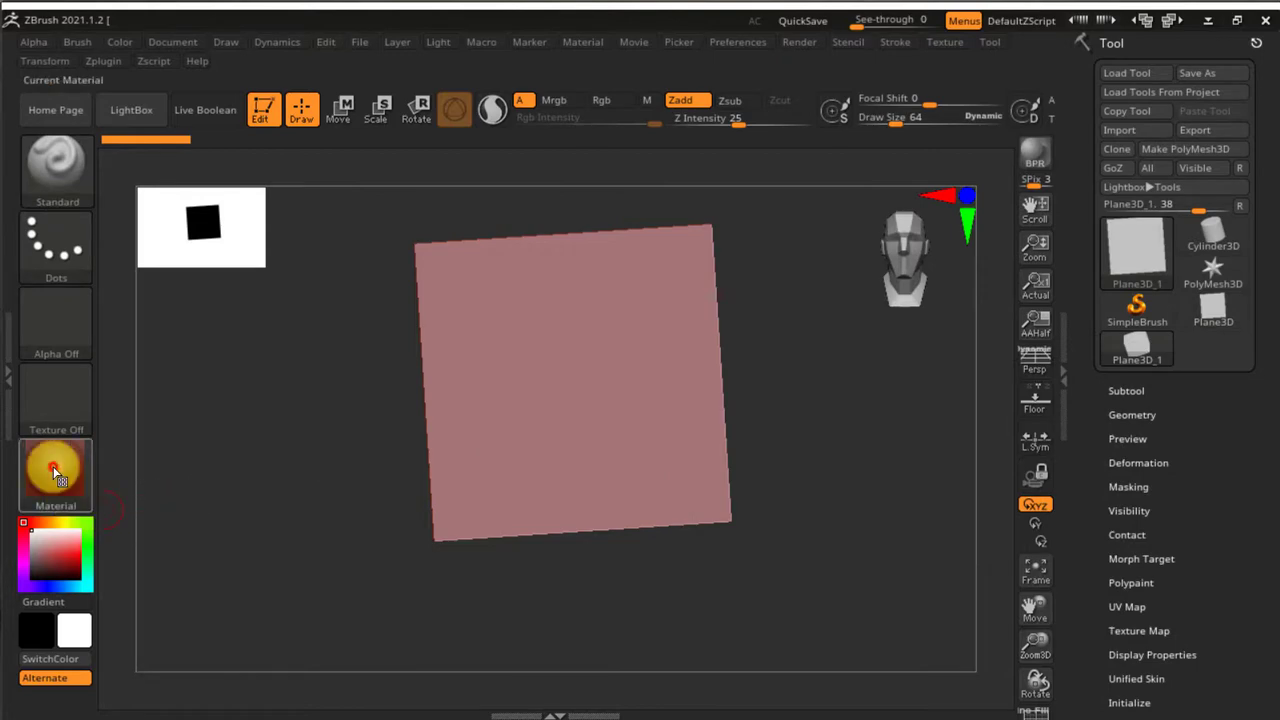
Switch the plane's material to BasicMaterial and show its polyframe in a straight front view.
left_click(60, 460)
left_click(232, 512)
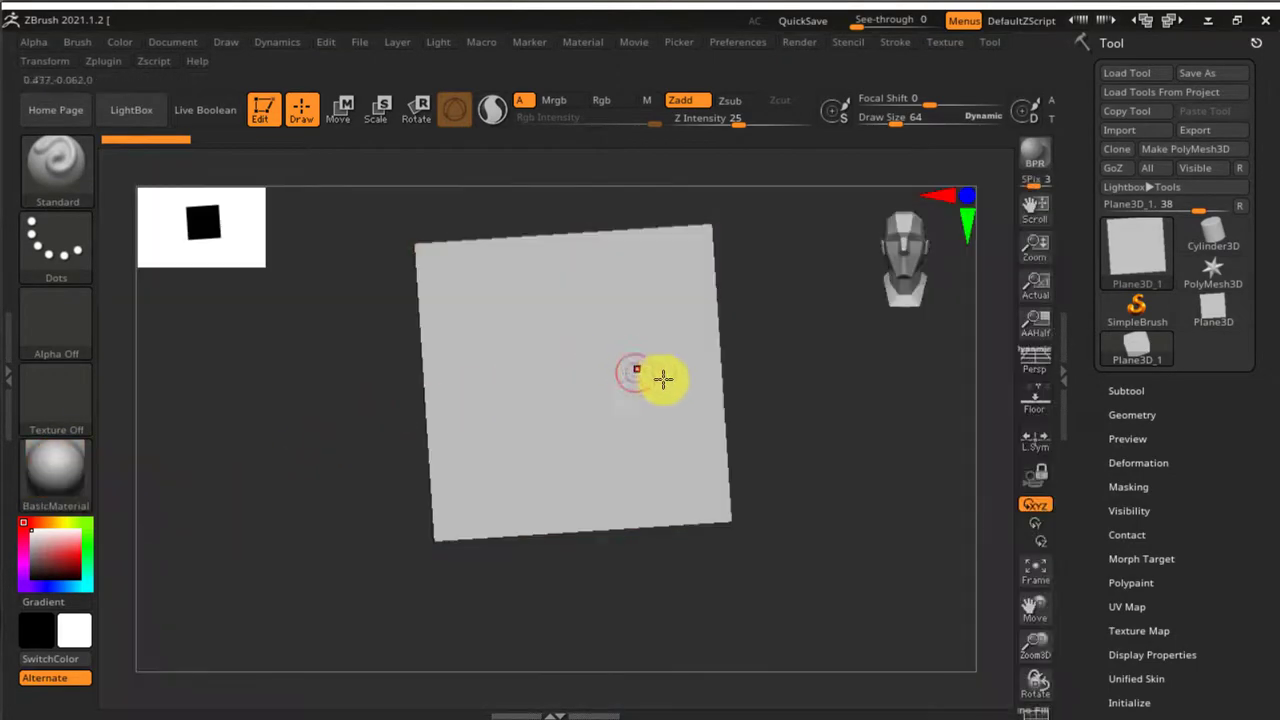
key("shift+f")
right_click_drag(623, 376, 598, 400, "shift")
right_click_drag(597, 381, 604, 458, "alt")
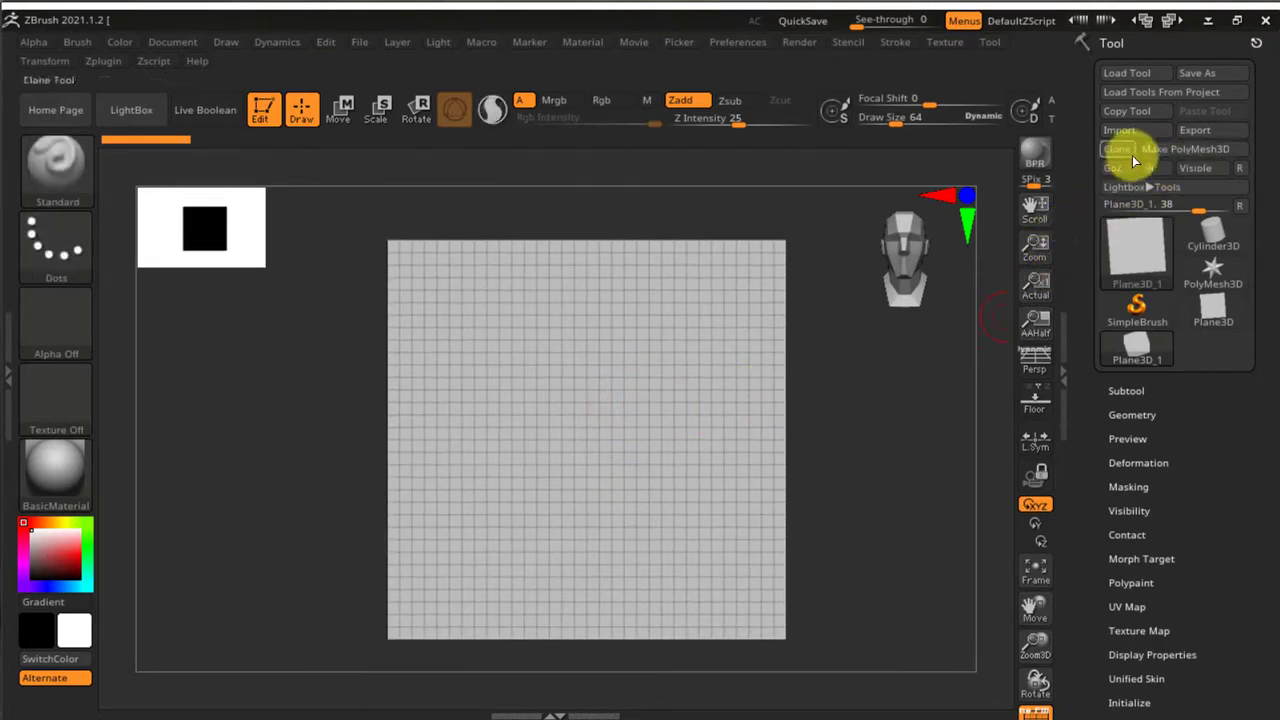
Convert the plane to a PolyMesh3D and subdivide it up to level 4.
left_click(1175, 149)
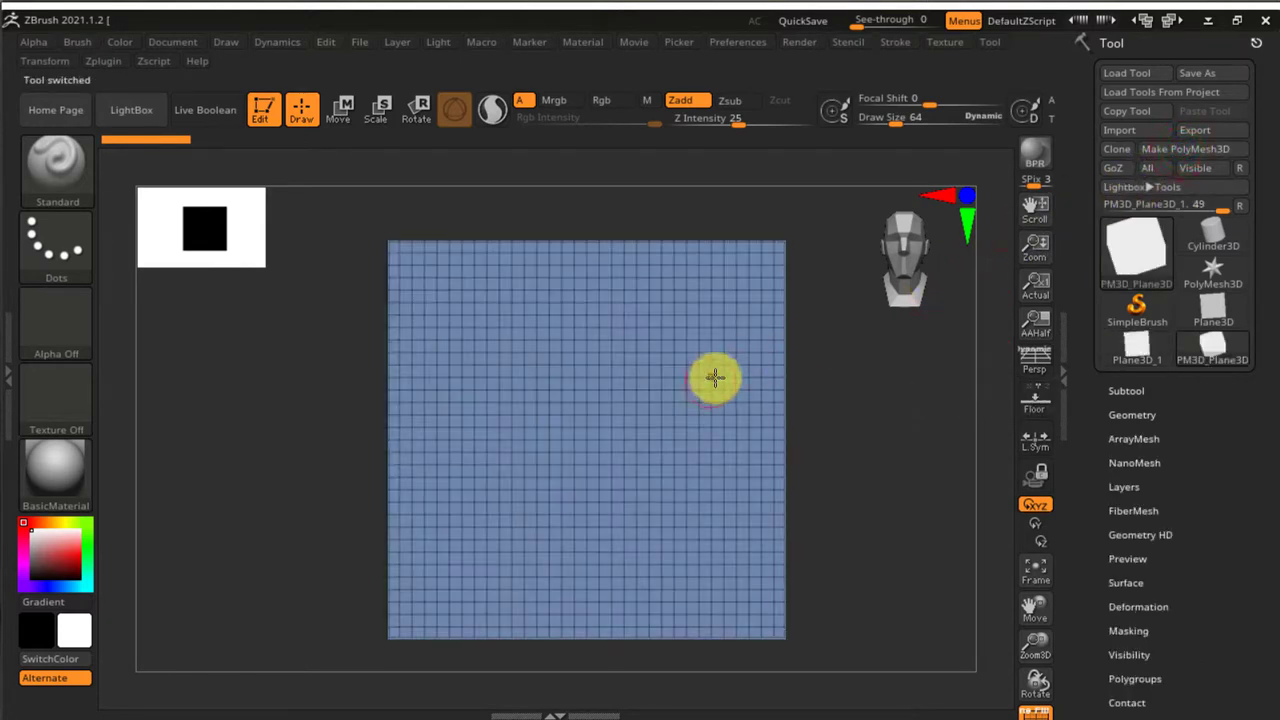
key("ctrl+d")
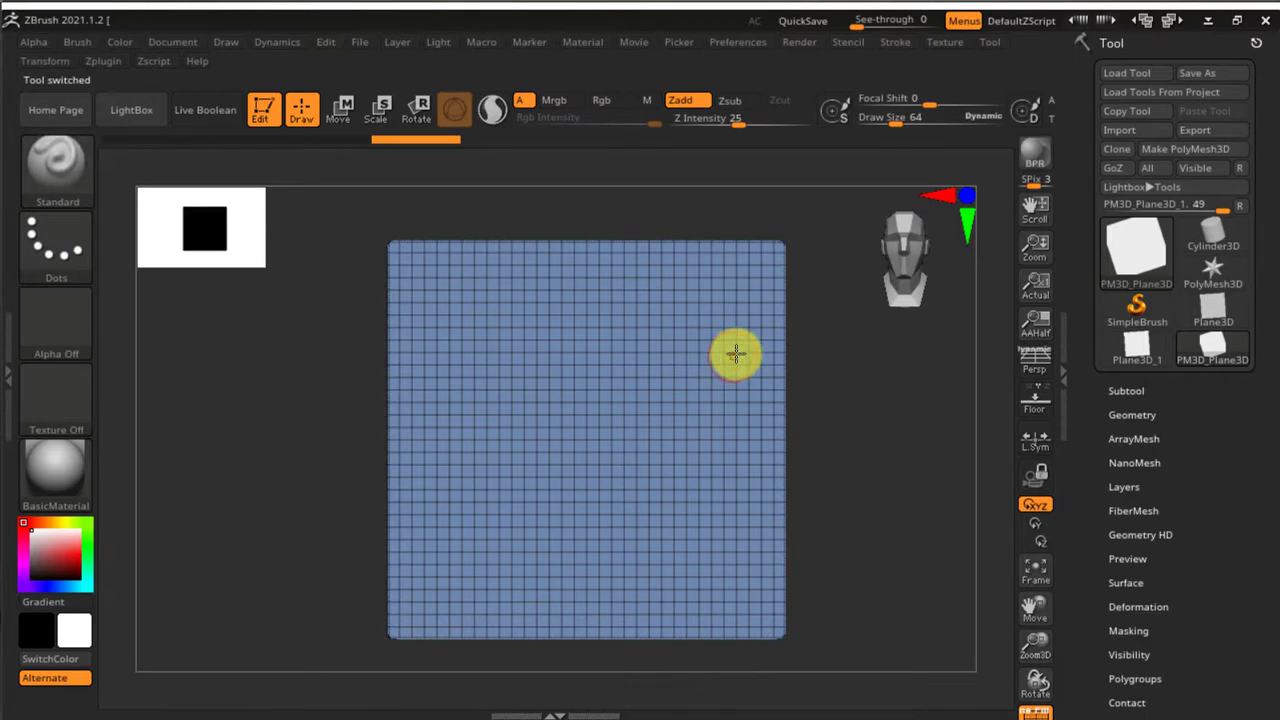
left_click(1063, 372)
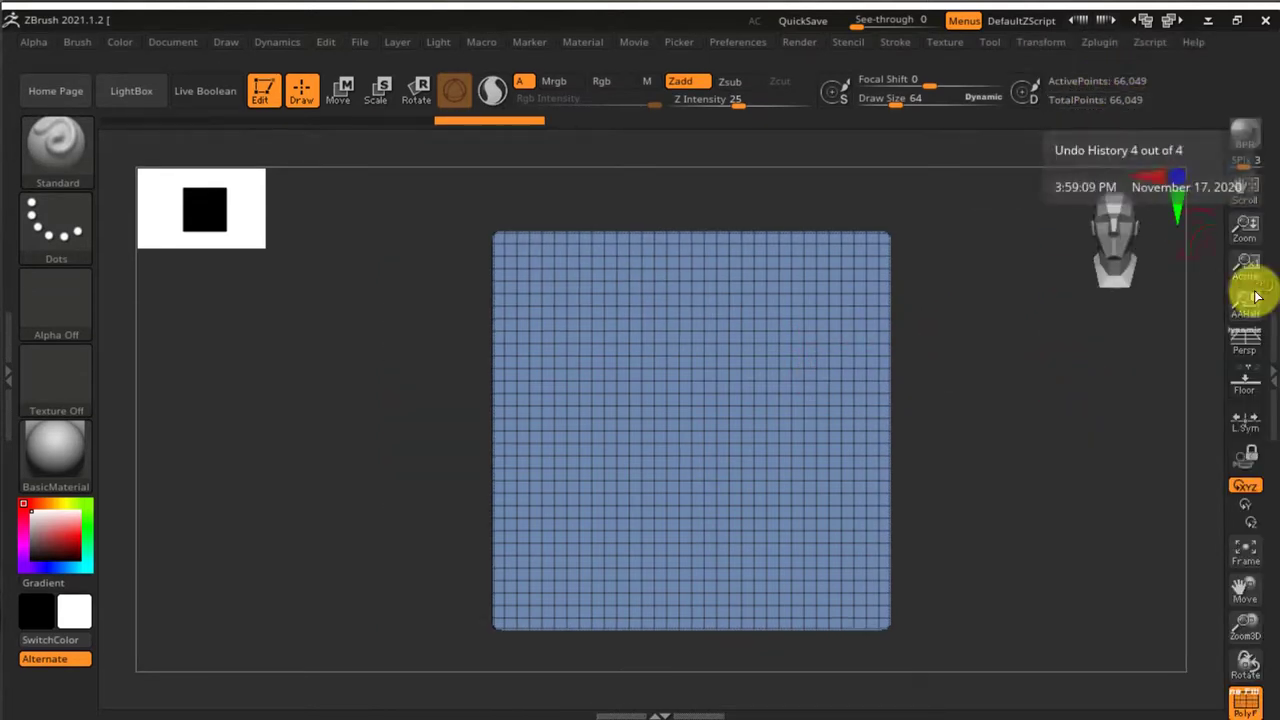
Try a small freehand mask near the middle of the plane with the polyframe hidden, and clear it.
key("shift+f")
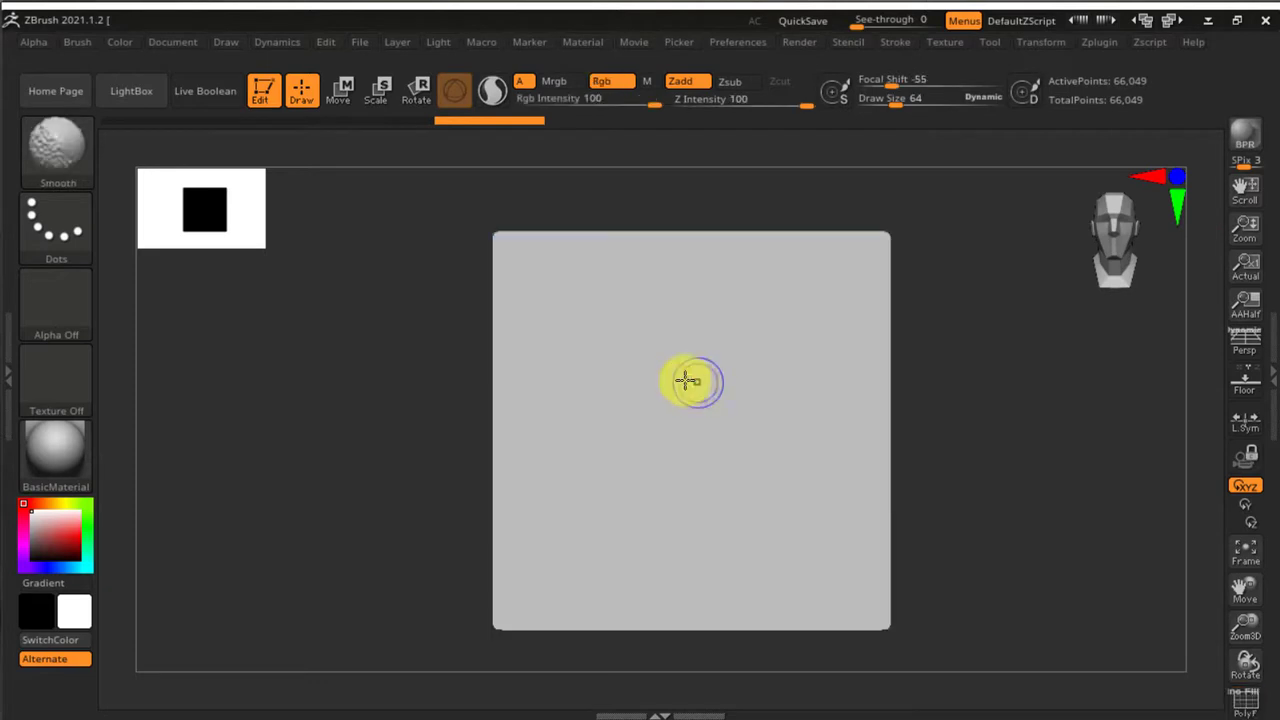
mouse_move(688, 371)
left_mouse_down("ctrl")
mouse_move(674, 431)
mouse_move(689, 404)
left_mouse_up("ctrl")
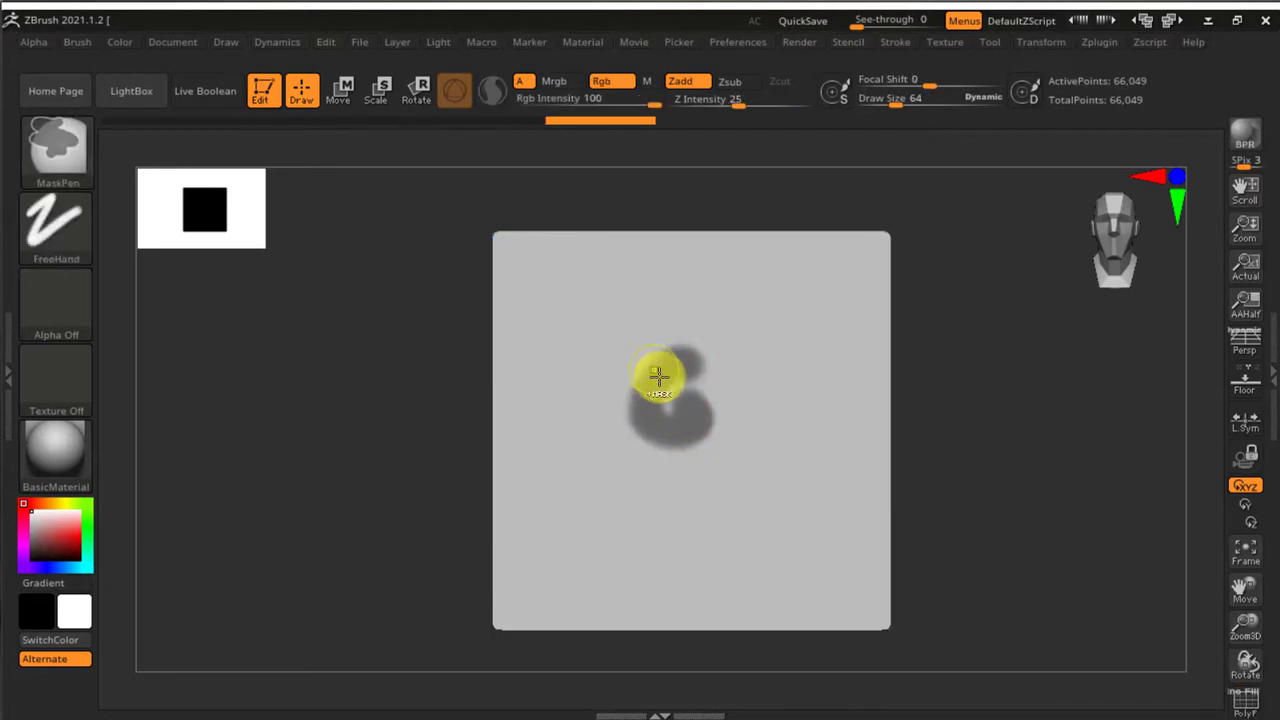
mouse_move(683, 420)
right_mouse_down("ctrl")
mouse_move(769, 537)
mouse_move(743, 517)
right_mouse_up("ctrl")
mouse_move(704, 452)
right_mouse_down("ctrl")
mouse_move(697, 427)
mouse_move(677, 420)
right_mouse_up("ctrl")
left_click_drag(900, 404, 925, 348, "ctrl")
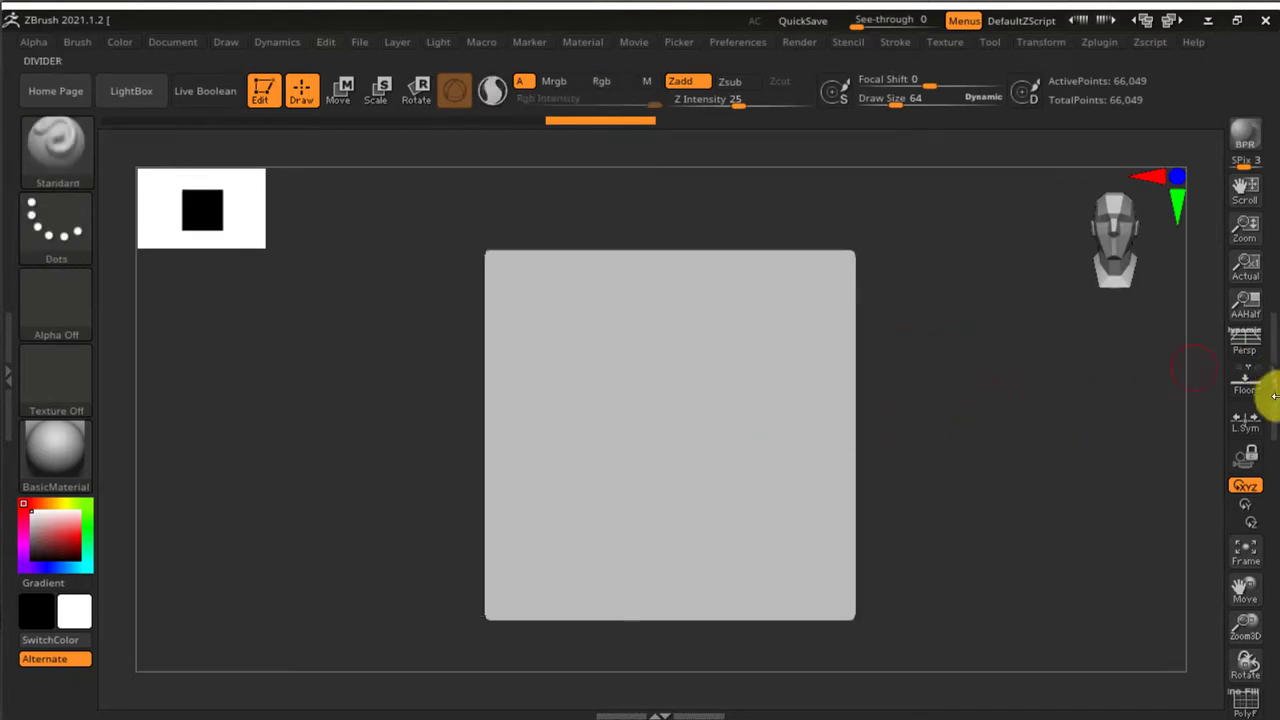
left_click(1268, 385)
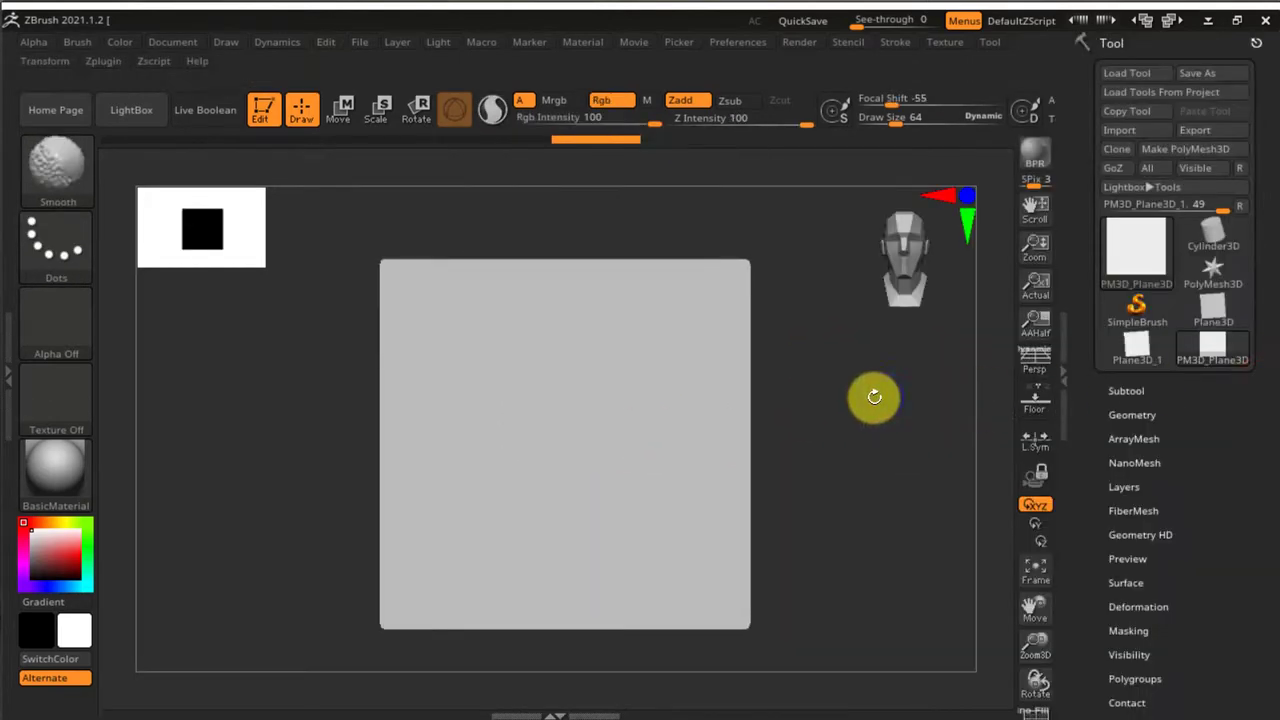
Delete the plane's lower subdivision levels, checking the mesh with the polyframe on, and hide the polyframe.
key("shift+f")
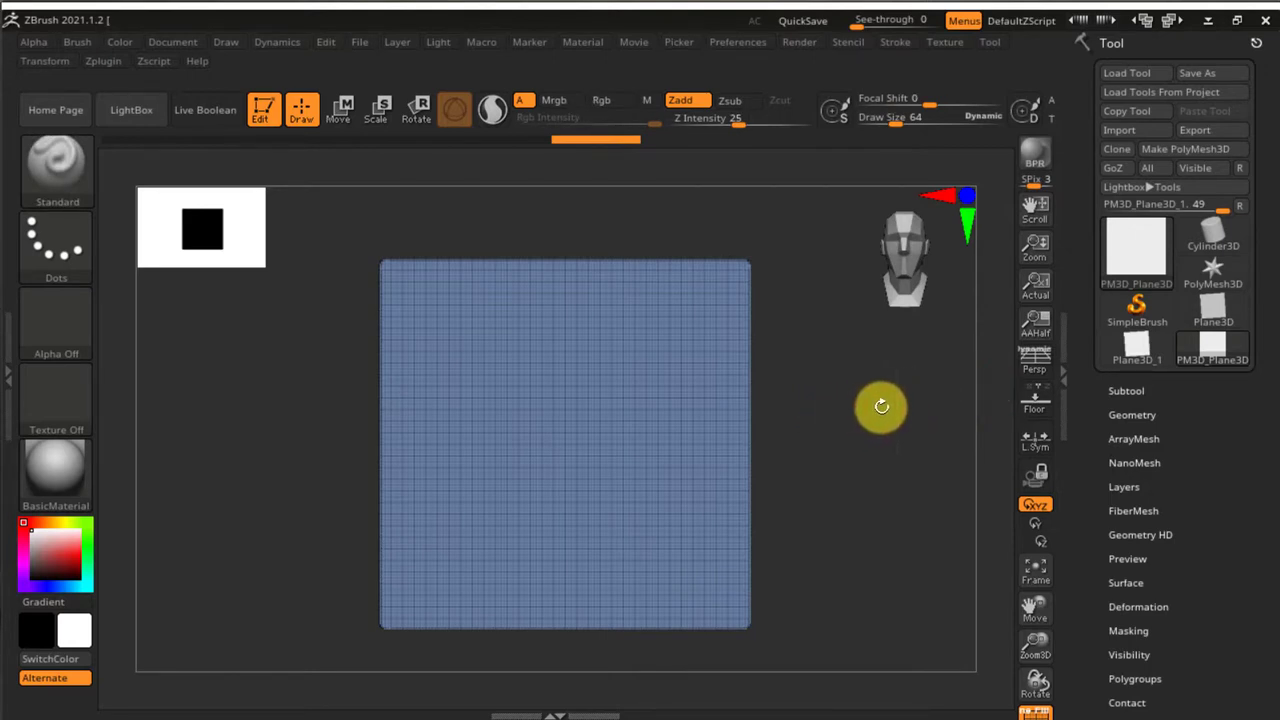
left_click(1131, 415)
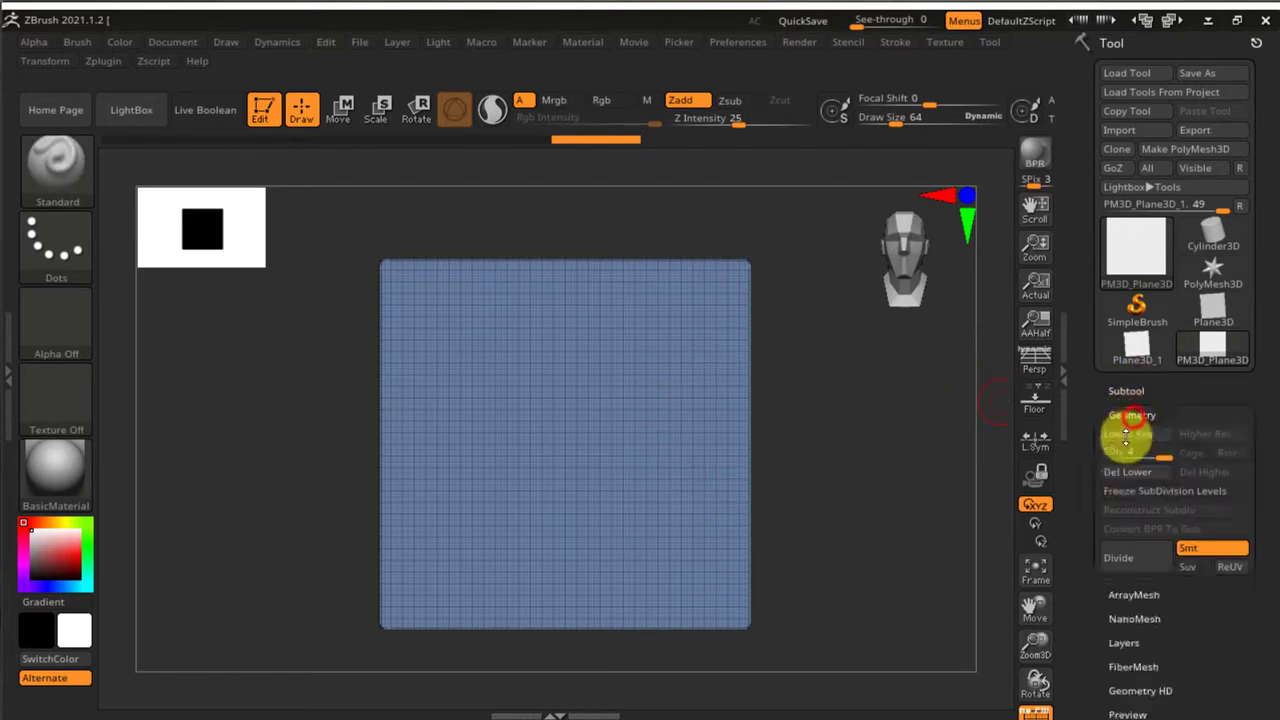
left_click(1129, 458)
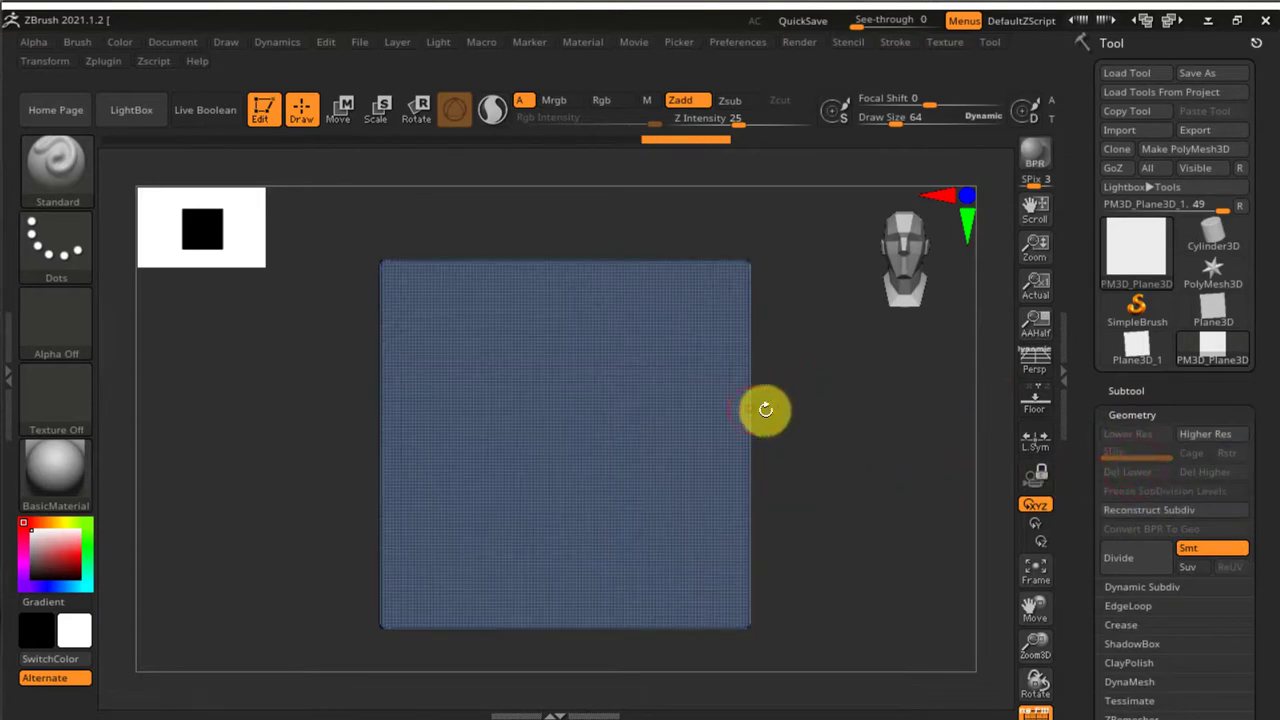
key("shift+f")
right_click_drag(560, 425, 594, 426, "ctrl")
right_click_drag(612, 372, 595, 370, "alt")
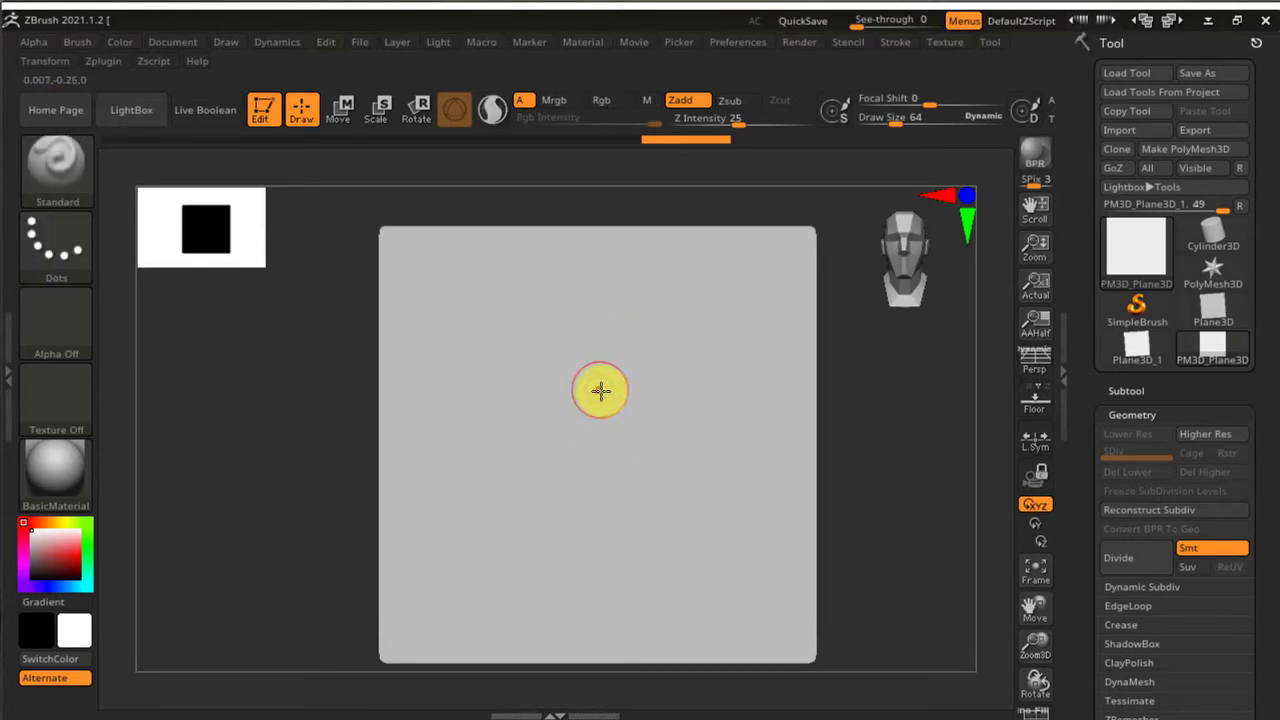
Choose the CurveTube brush for drawing on the plane.
right_click_drag(580, 466, 602, 436)
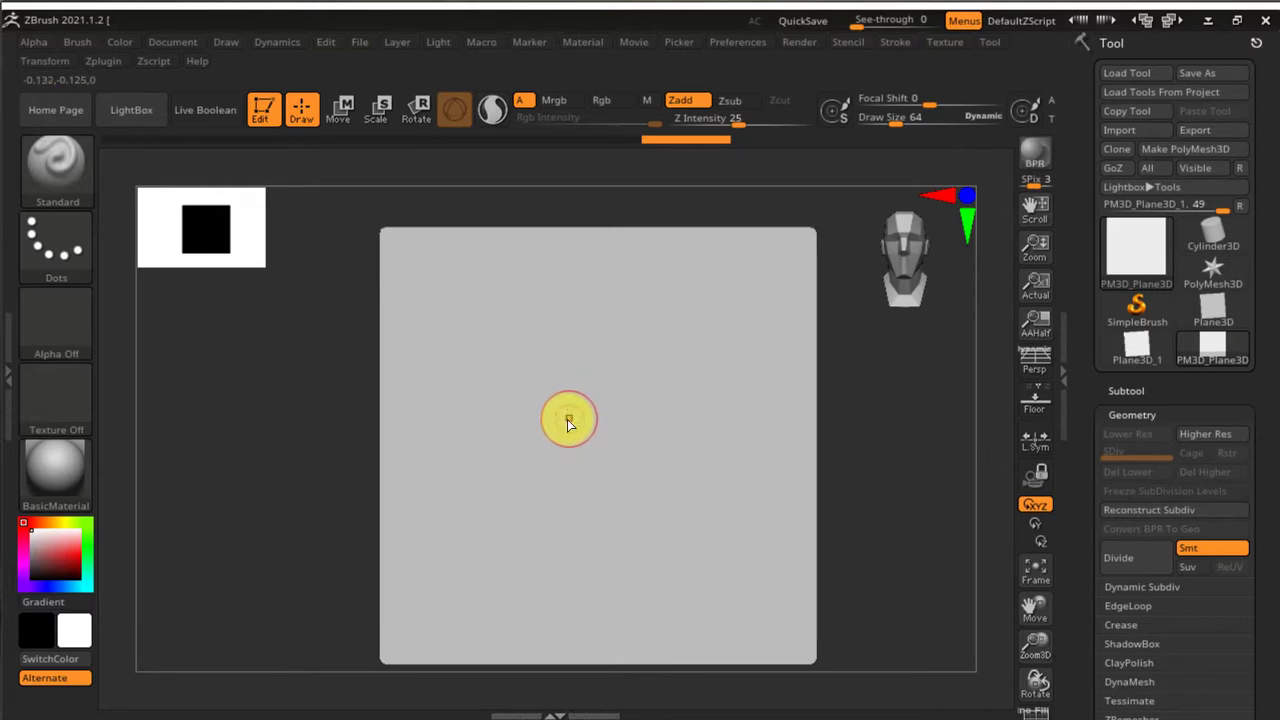
key("b")
key("c")
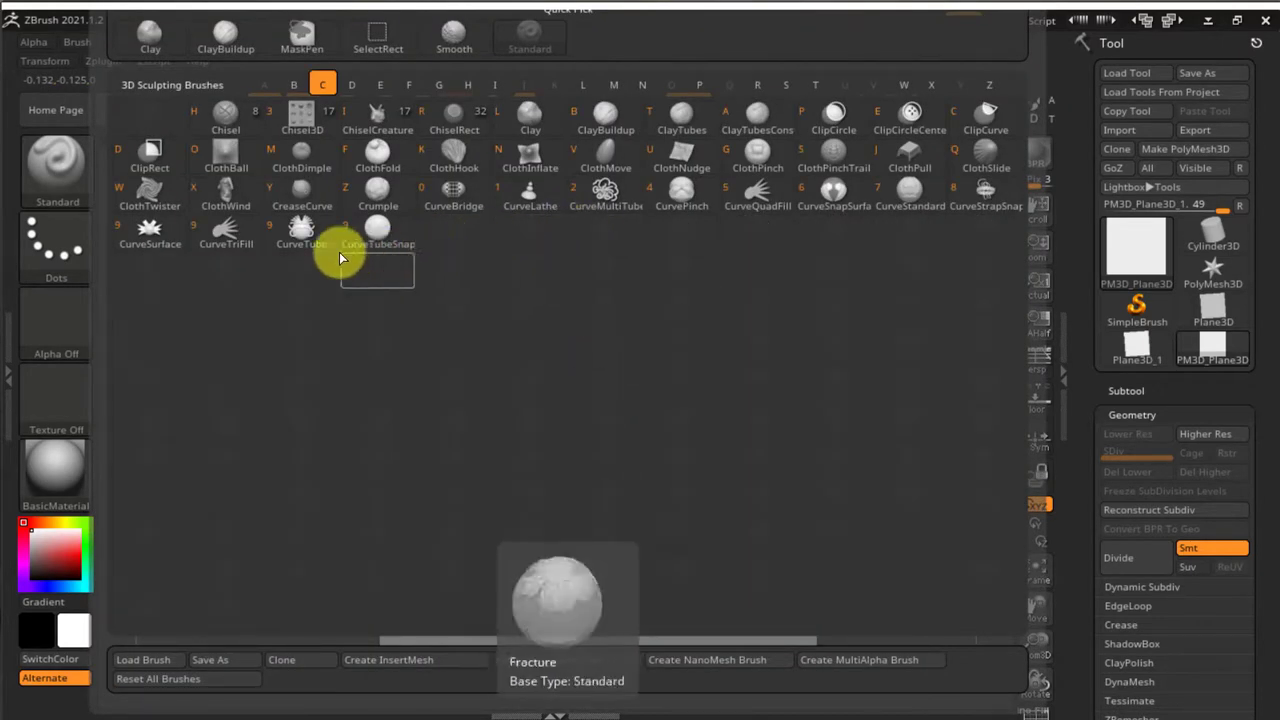
left_click(304, 237)
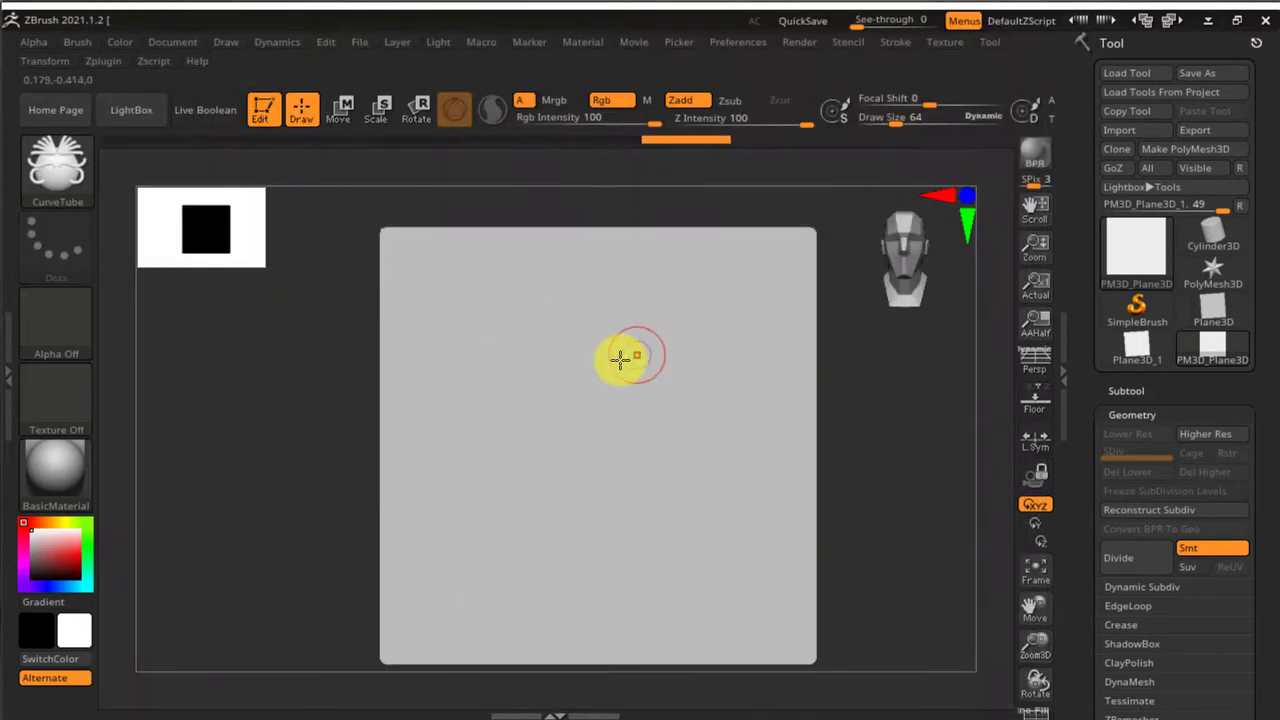
Try a thick vertical tube up the middle of the plane at draw size 64, and undo it.
left_click_drag(601, 548, 601, 568)
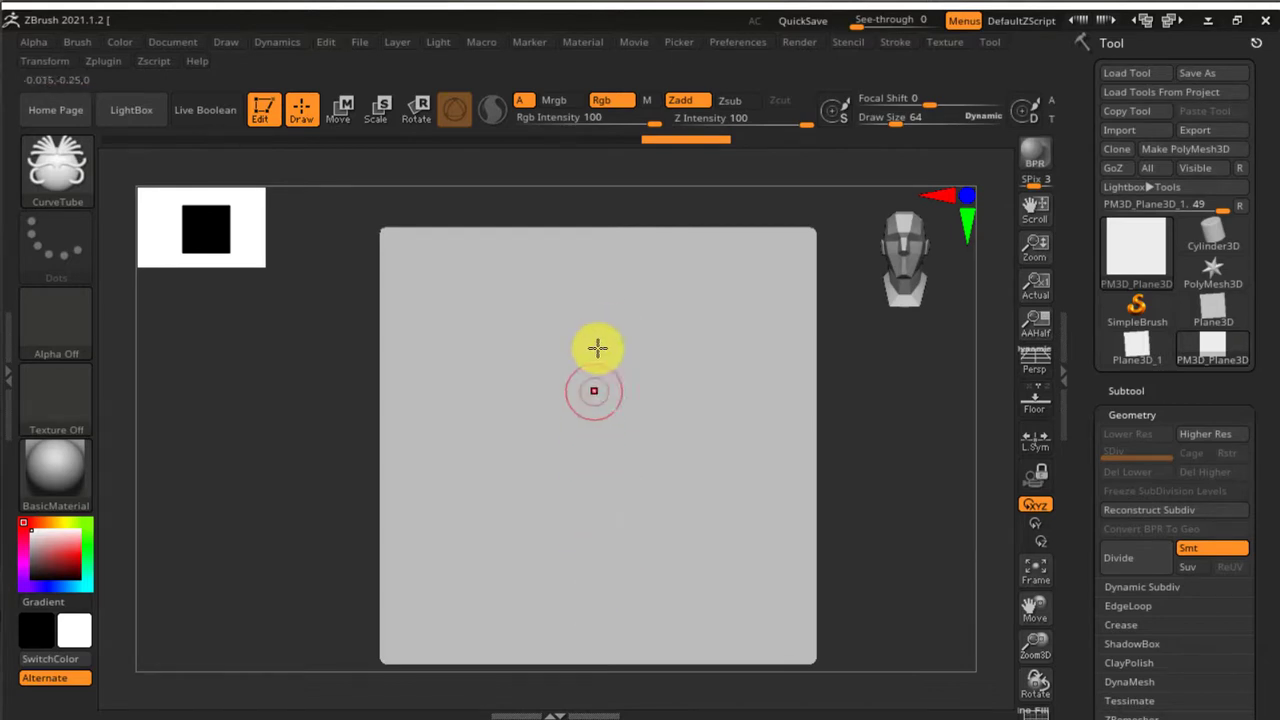
left_click_drag(601, 652, 594, 373)
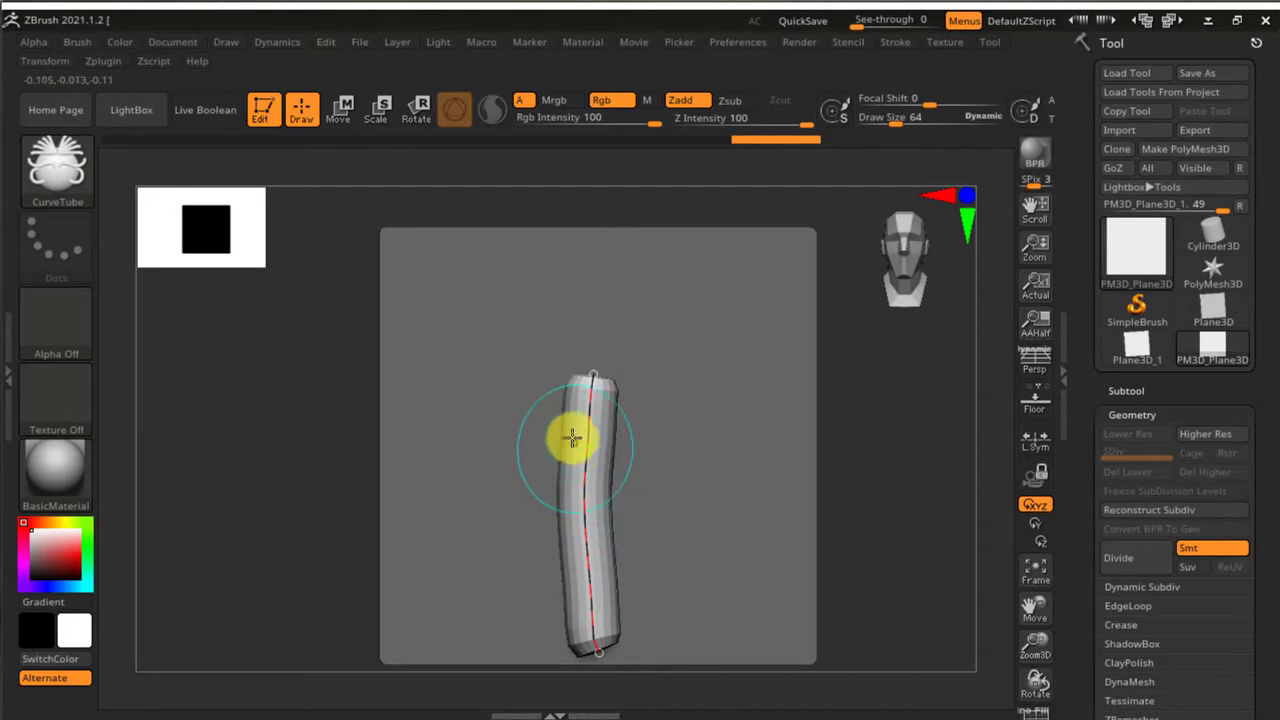
key("ctrl+z")
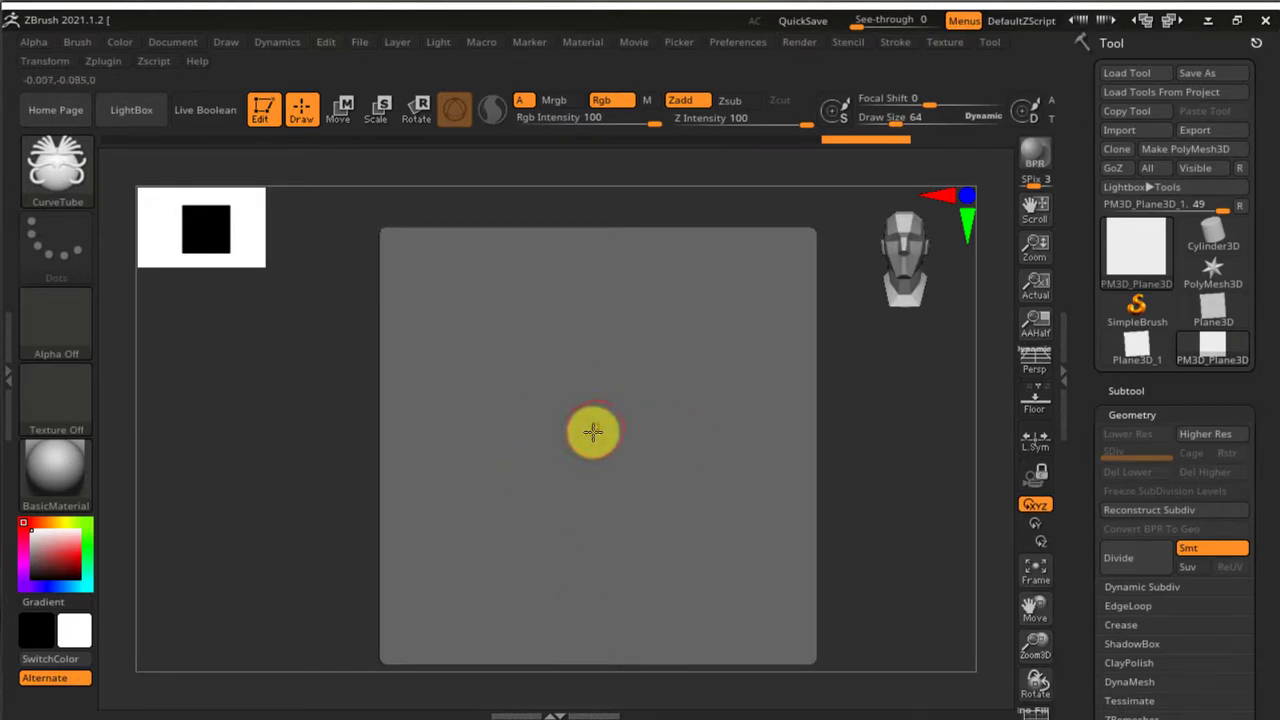
Set the draw size to 26 and draw a thin, nearly straight tube from the plane's lower edge up its middle.
key("s")
left_click_drag(591, 431, 580, 434)
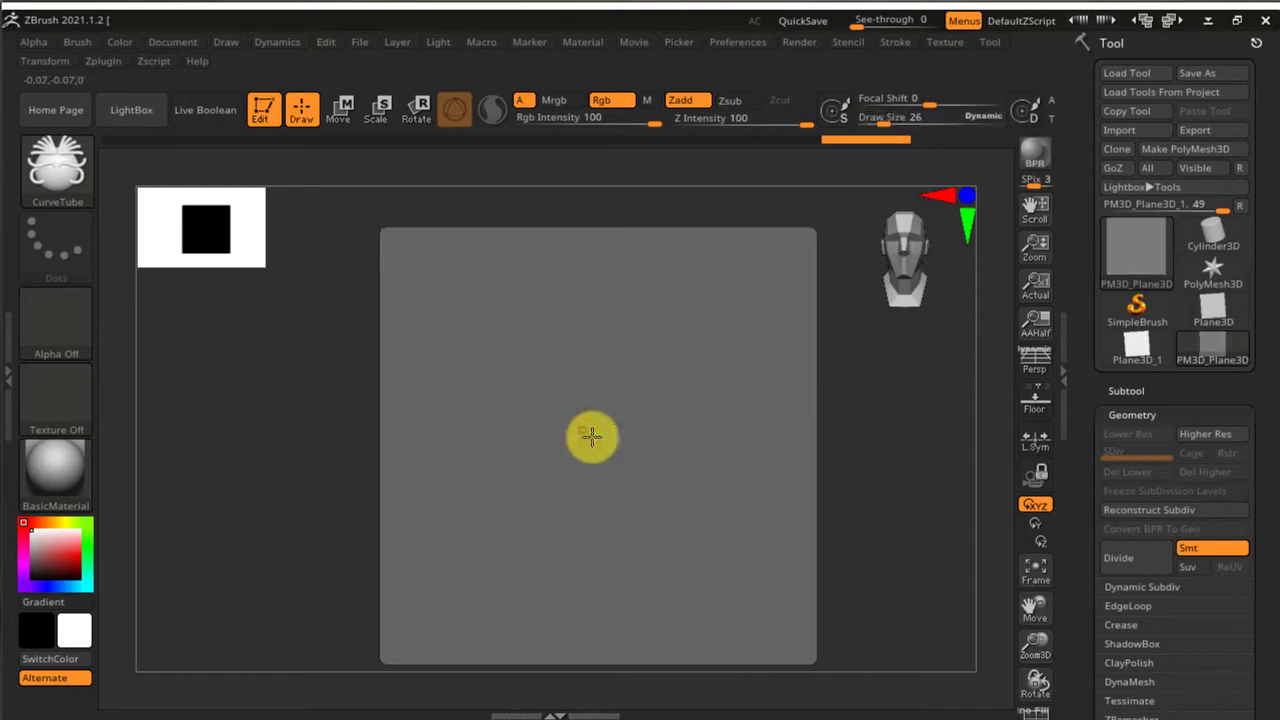
mouse_move(599, 652)
left_mouse_down()
mouse_move(583, 451)
mouse_move(590, 298)
left_mouse_up()
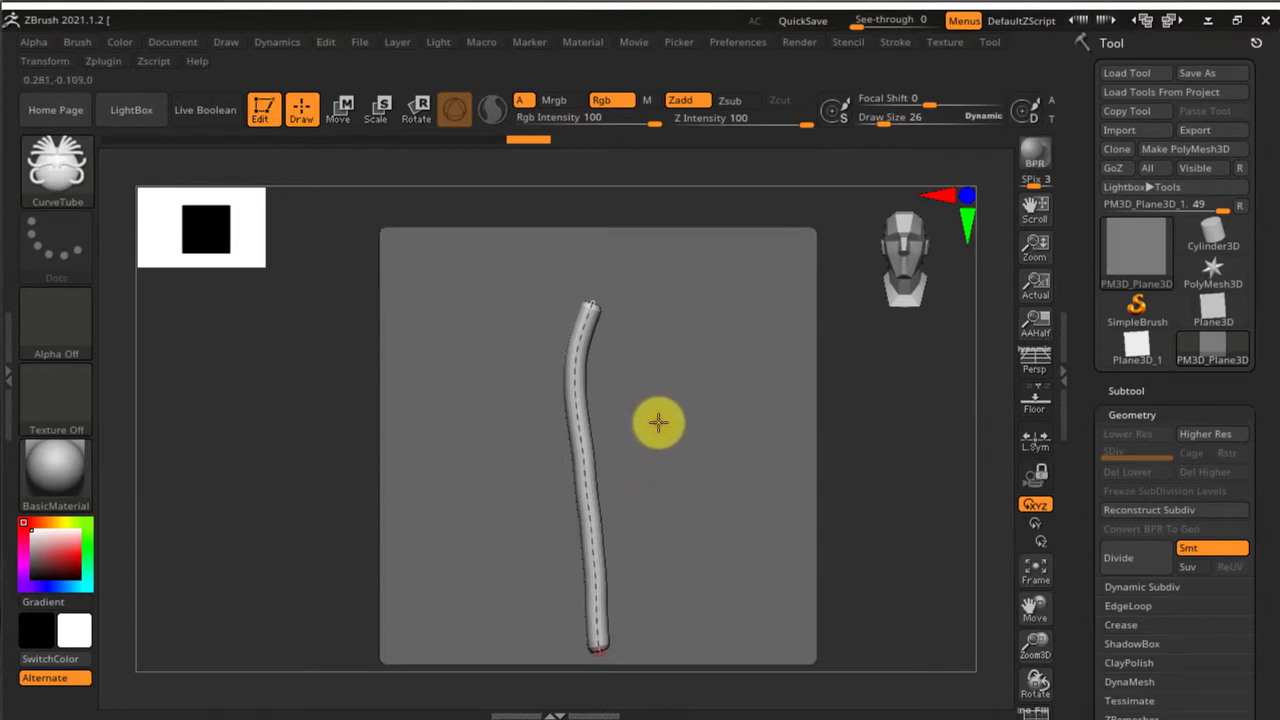
key("ctrl+z")
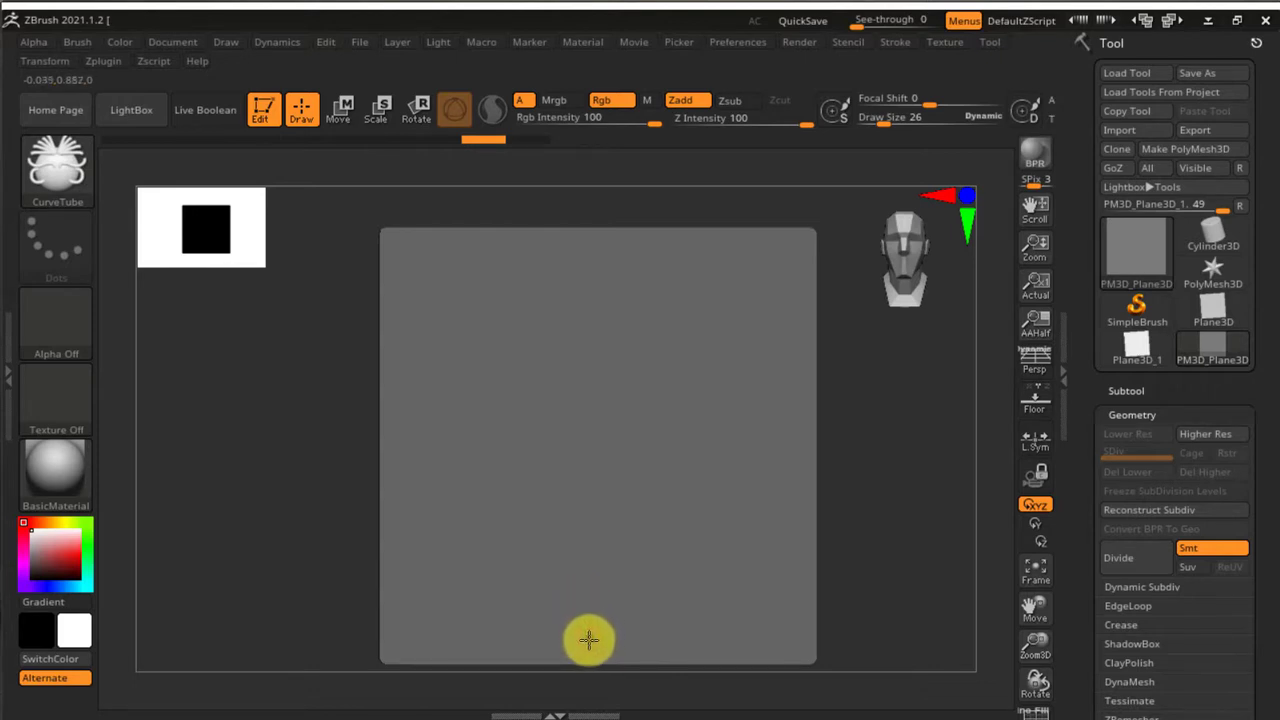
left_click_drag(592, 639, 584, 290)
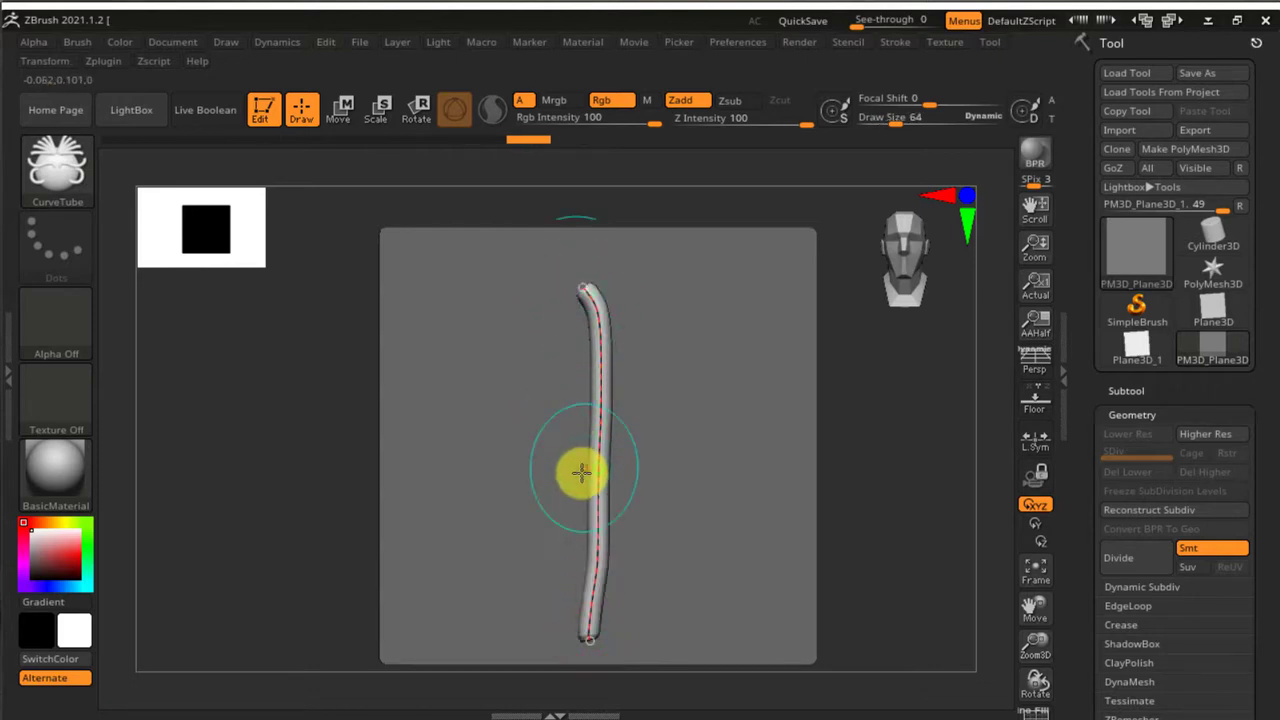
left_click_drag(582, 632, 626, 300)
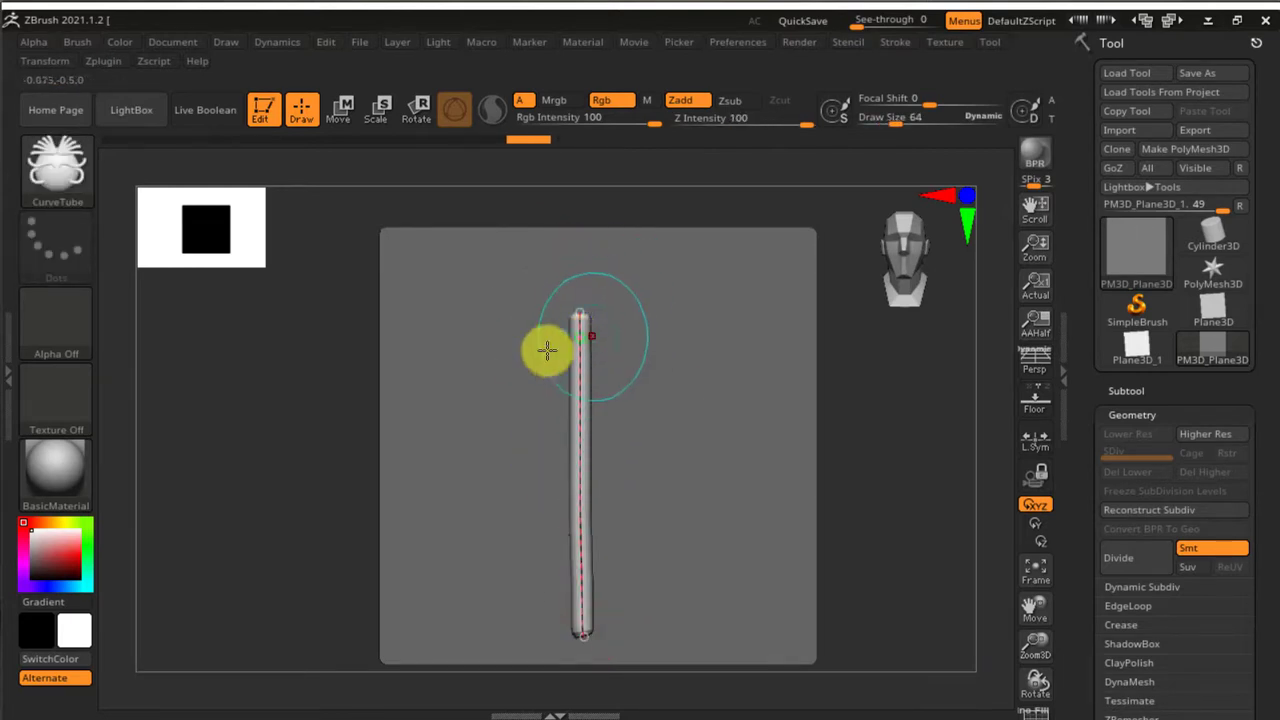
Dock the Brush and Stroke settings beside the canvas and expand the stroke's Curve options.
left_click(11, 366)
left_click(50, 42)
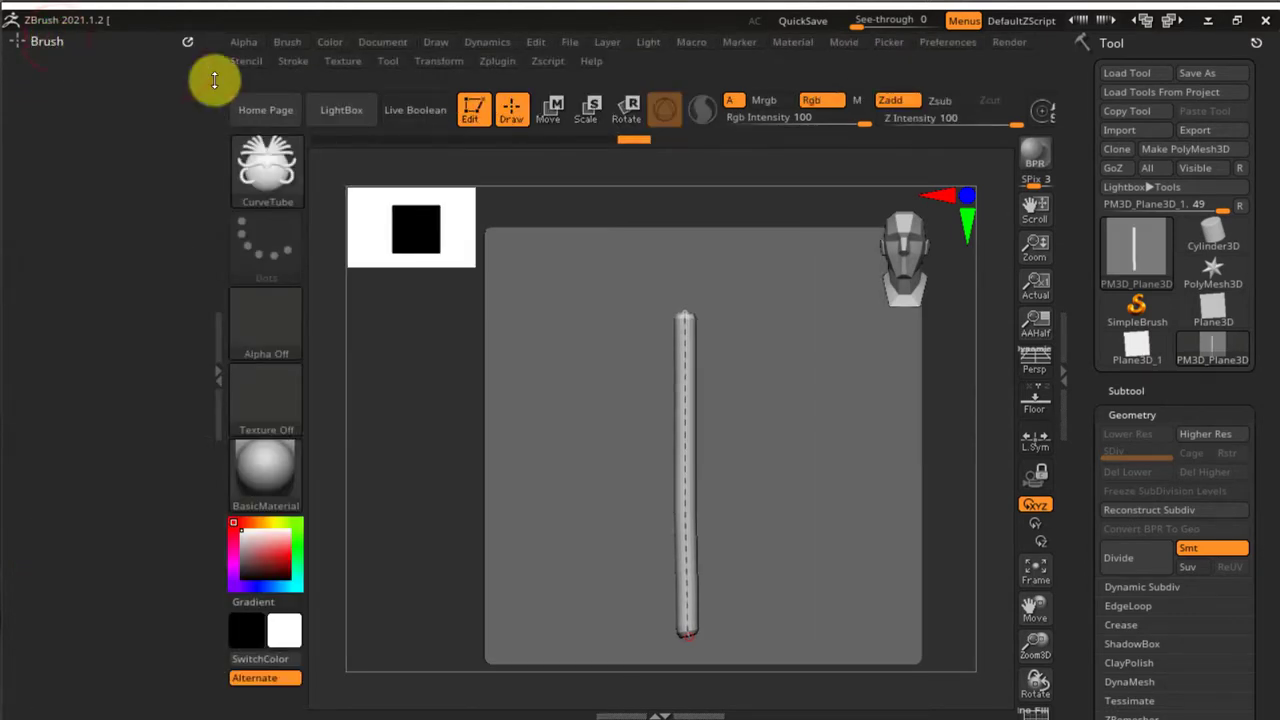
left_click(294, 61)
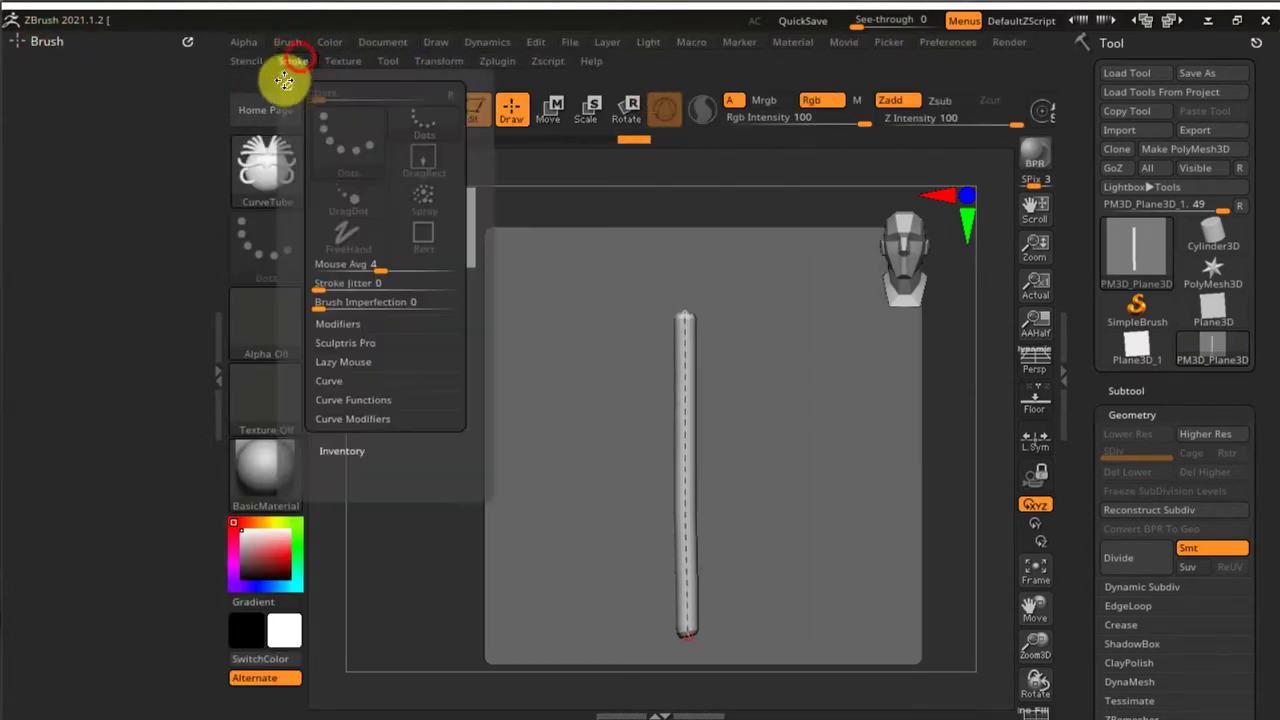
left_click_drag(289, 84, 52, 170)
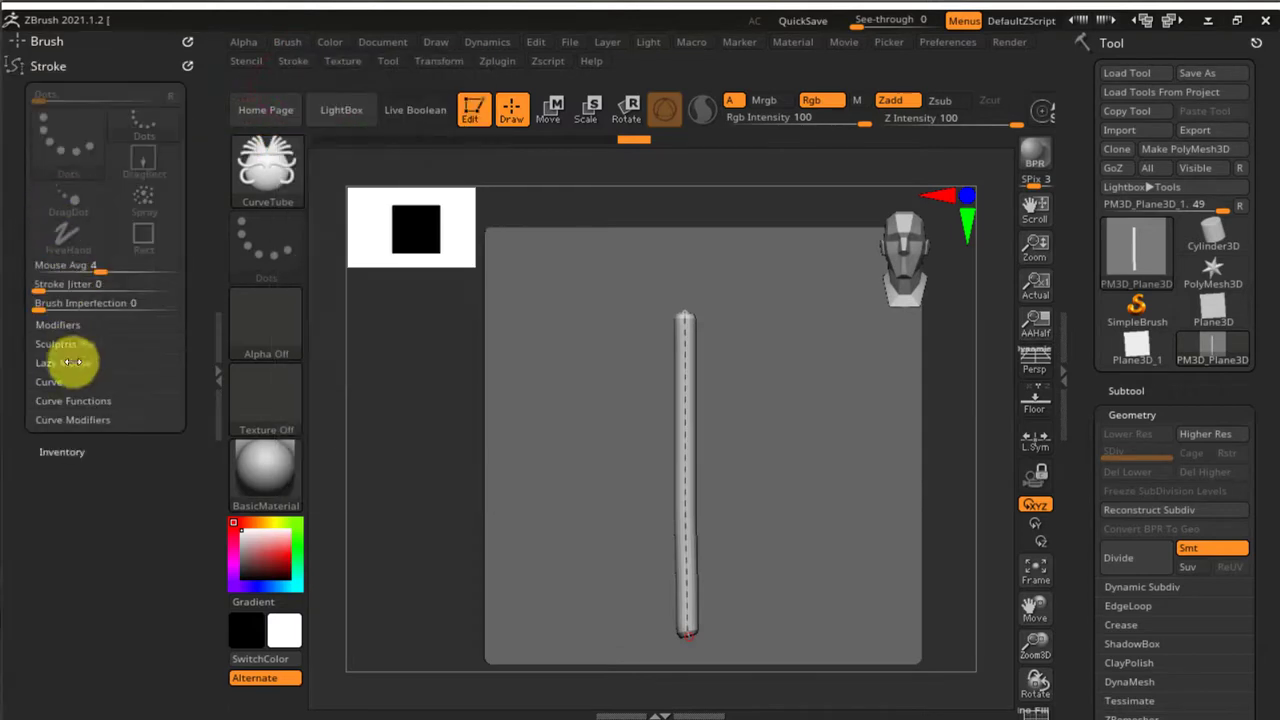
left_click(66, 383)
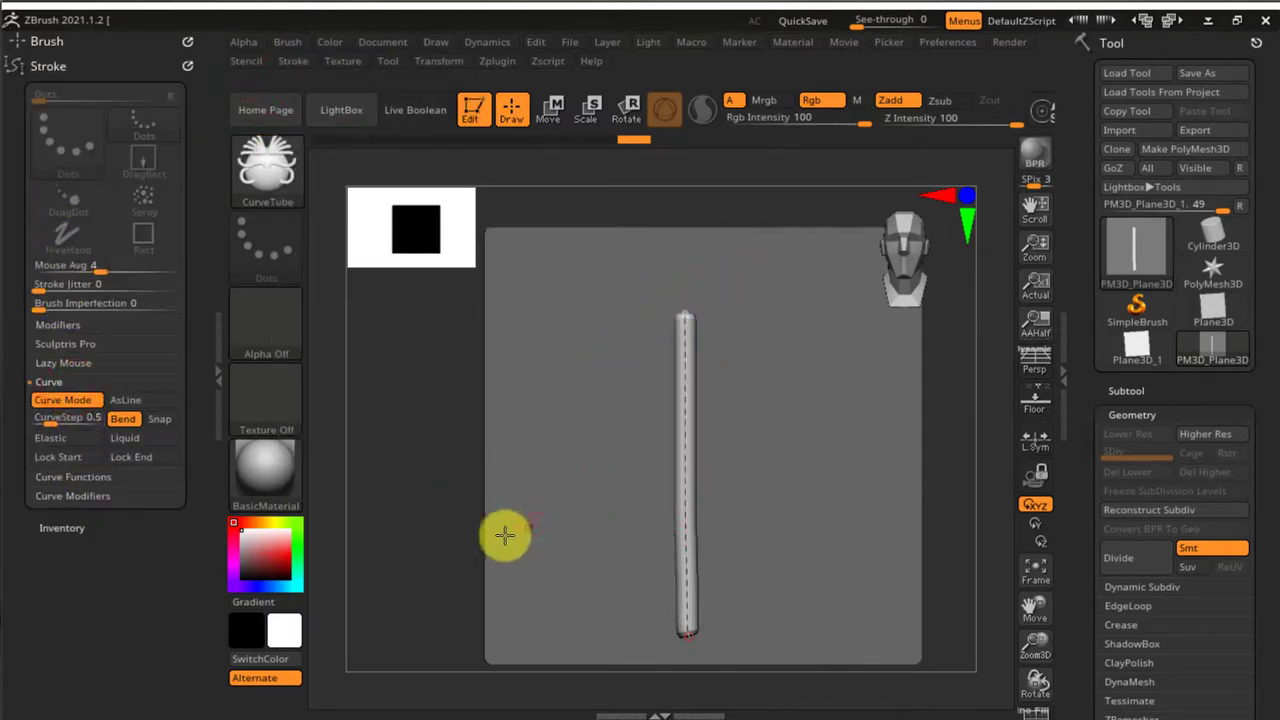
Enable Lock Start for the curve and reshape the tube by pulling on its lower and upper ends.
left_click(70, 458)
left_click_drag(680, 626, 692, 576)
left_click_drag(685, 318, 705, 217)
left_click_drag(655, 329, 680, 277)
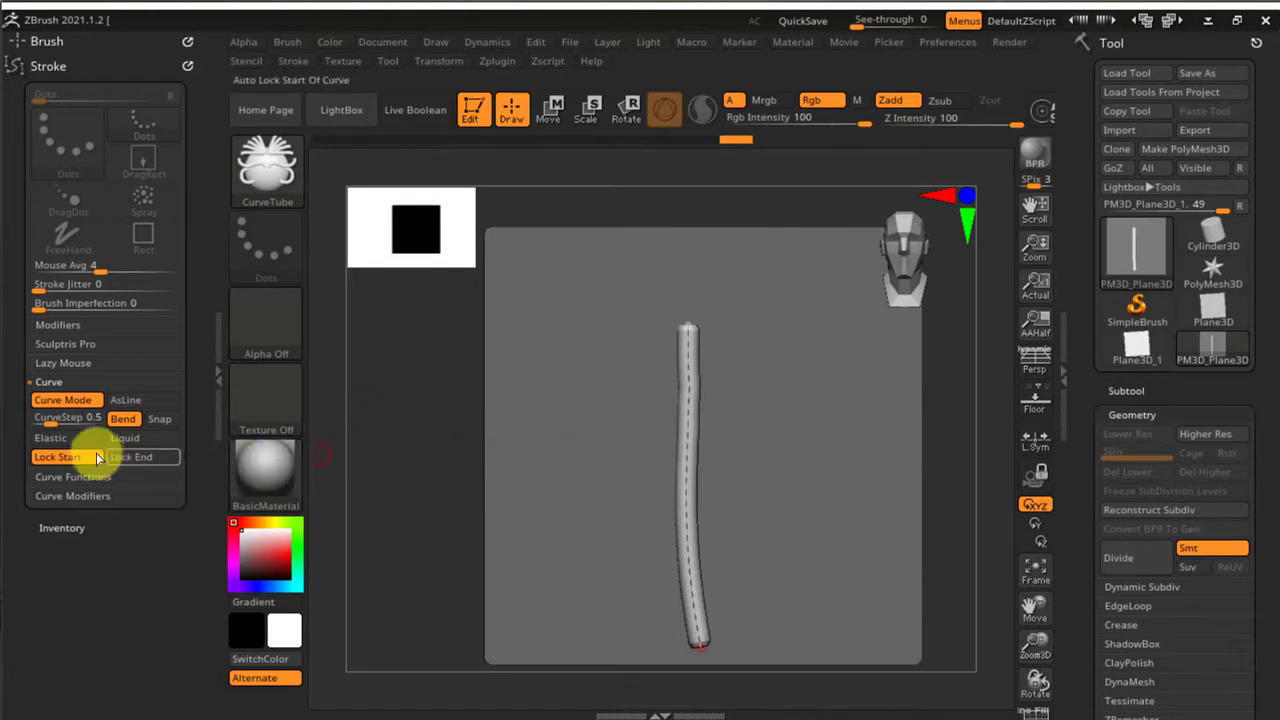
Stretch and bend the tube's upper part in Elastic mode, and switch Elastic off.
left_click(68, 438)
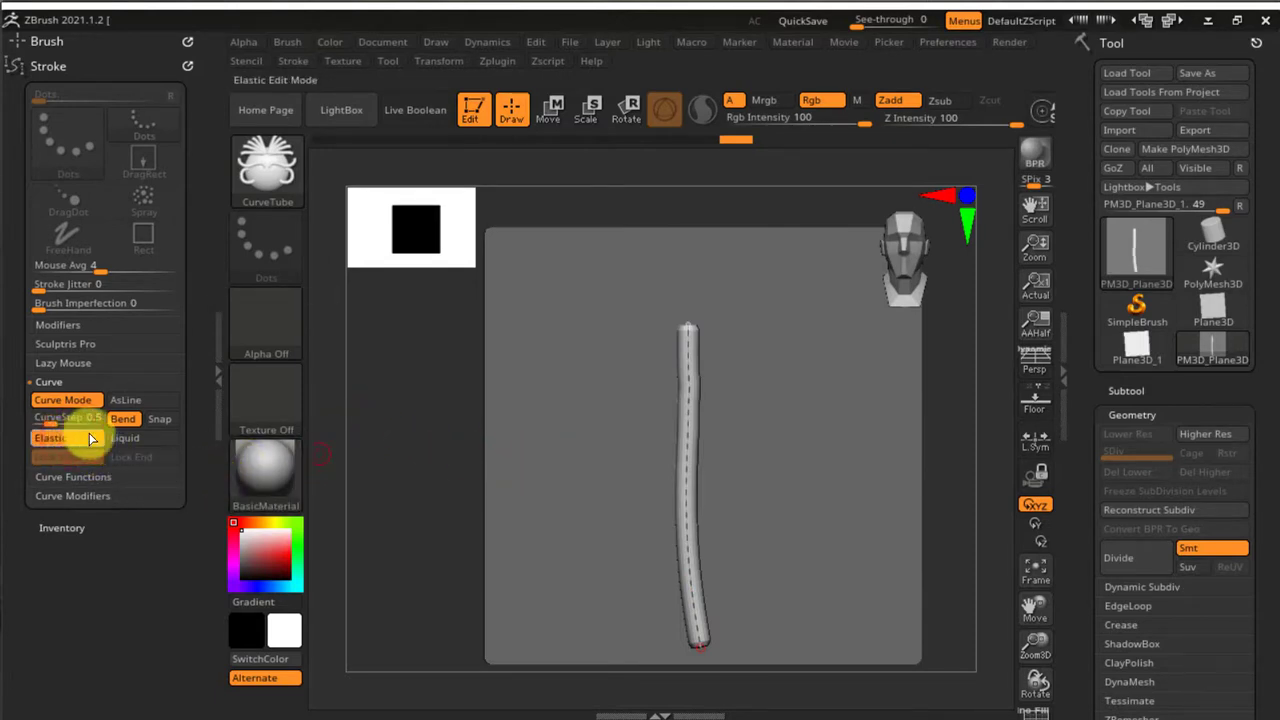
left_click_drag(686, 322, 708, 279)
mouse_move(695, 356)
left_mouse_down()
mouse_move(706, 364)
mouse_move(695, 388)
left_mouse_up()
left_click_drag(692, 262, 690, 263)
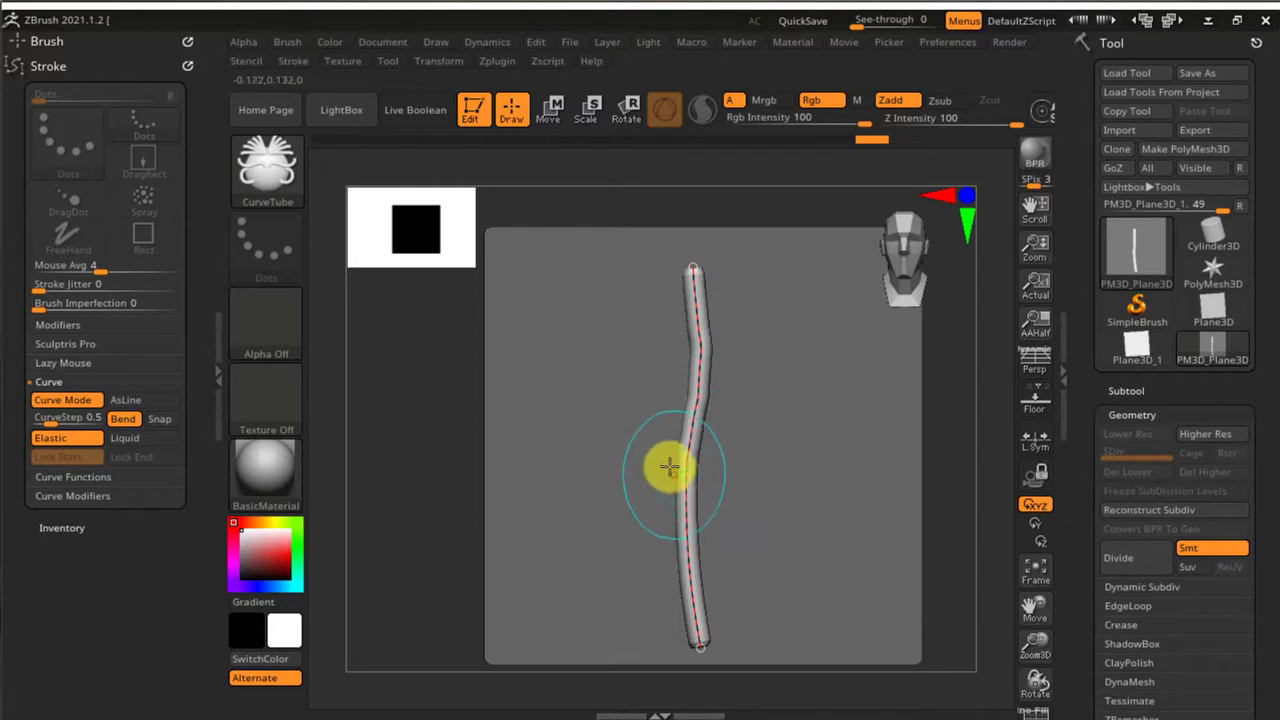
left_click(64, 437)
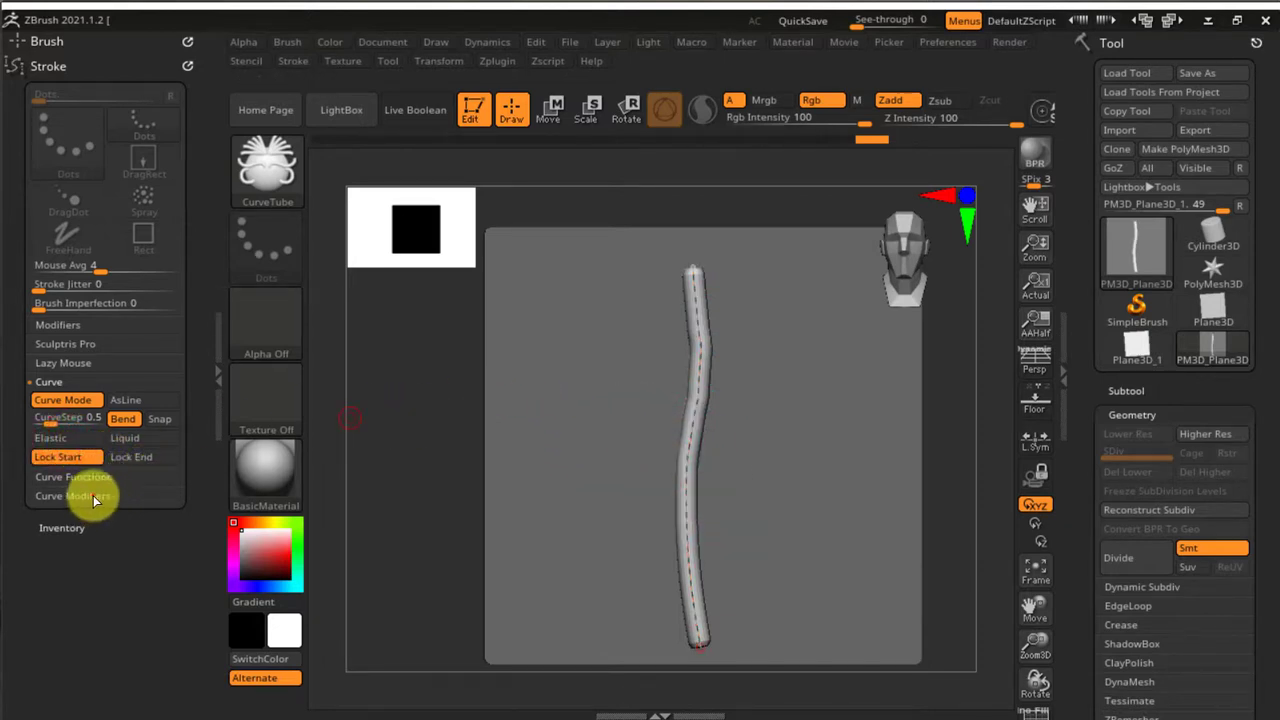
Enable Size in the Curve Modifiers alongside Intensity and expand the Curve Falloff graph.
left_click(93, 496)
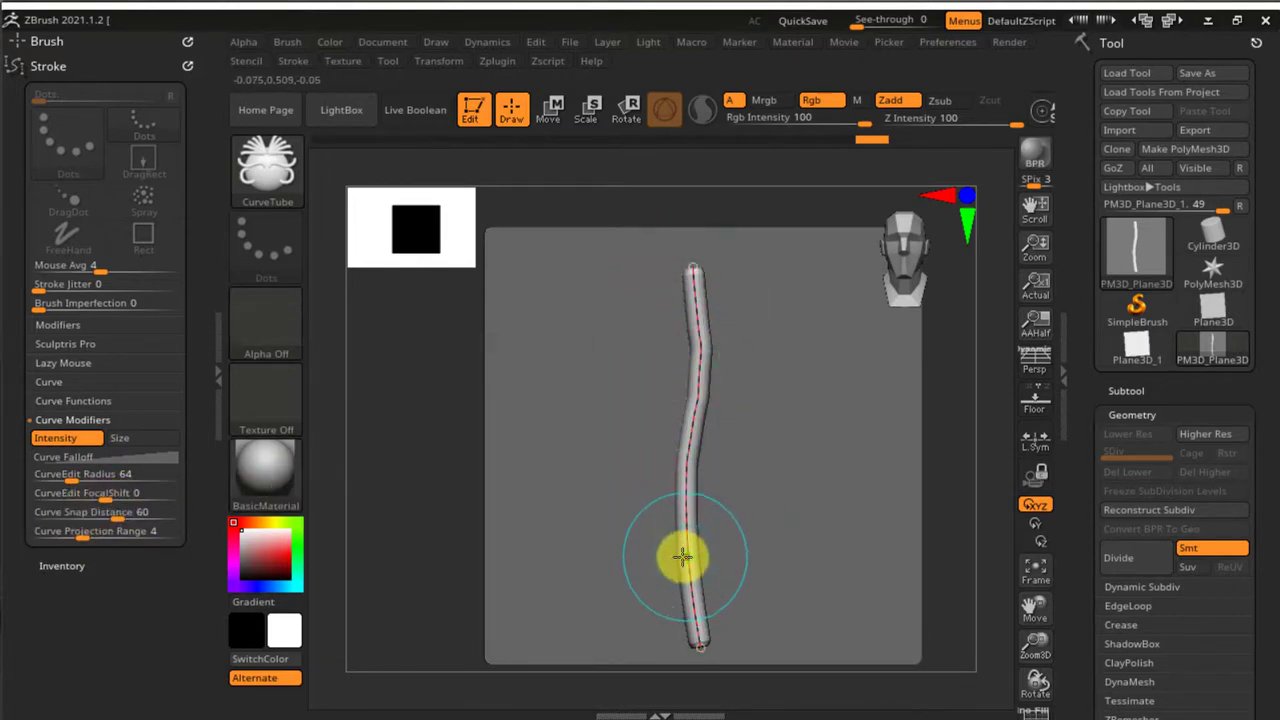
left_click(113, 456)
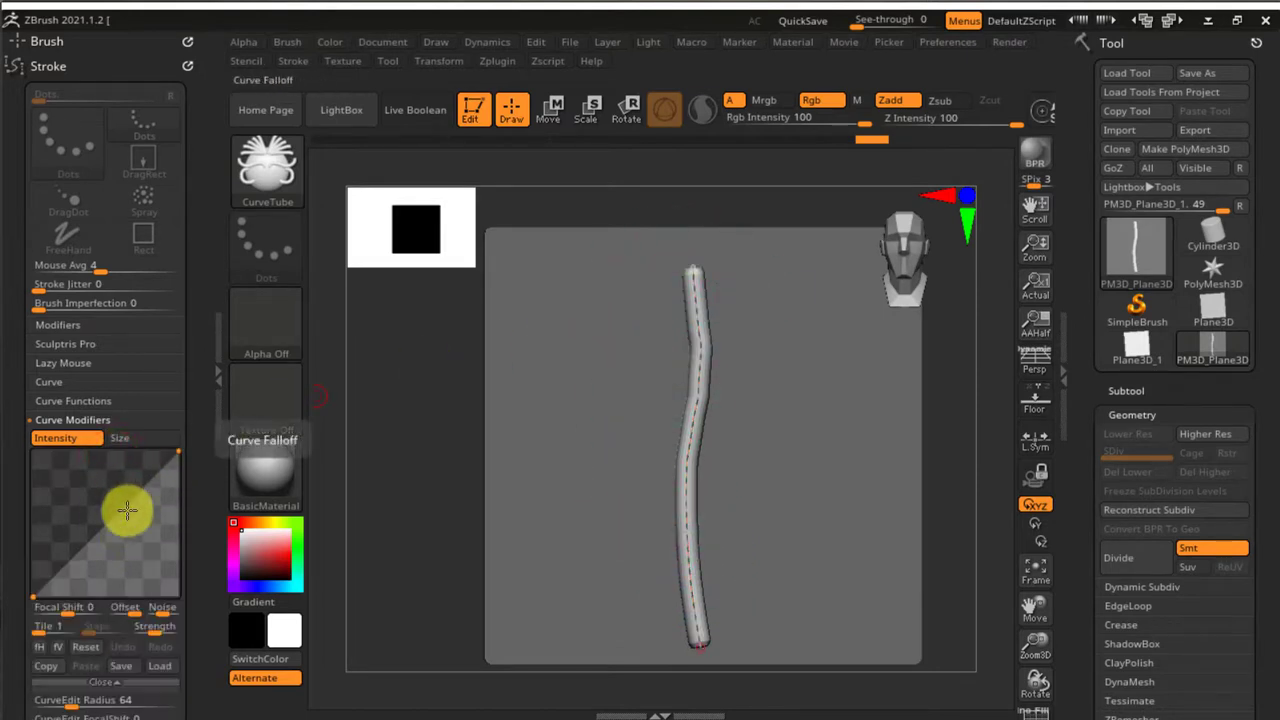
left_click(138, 438)
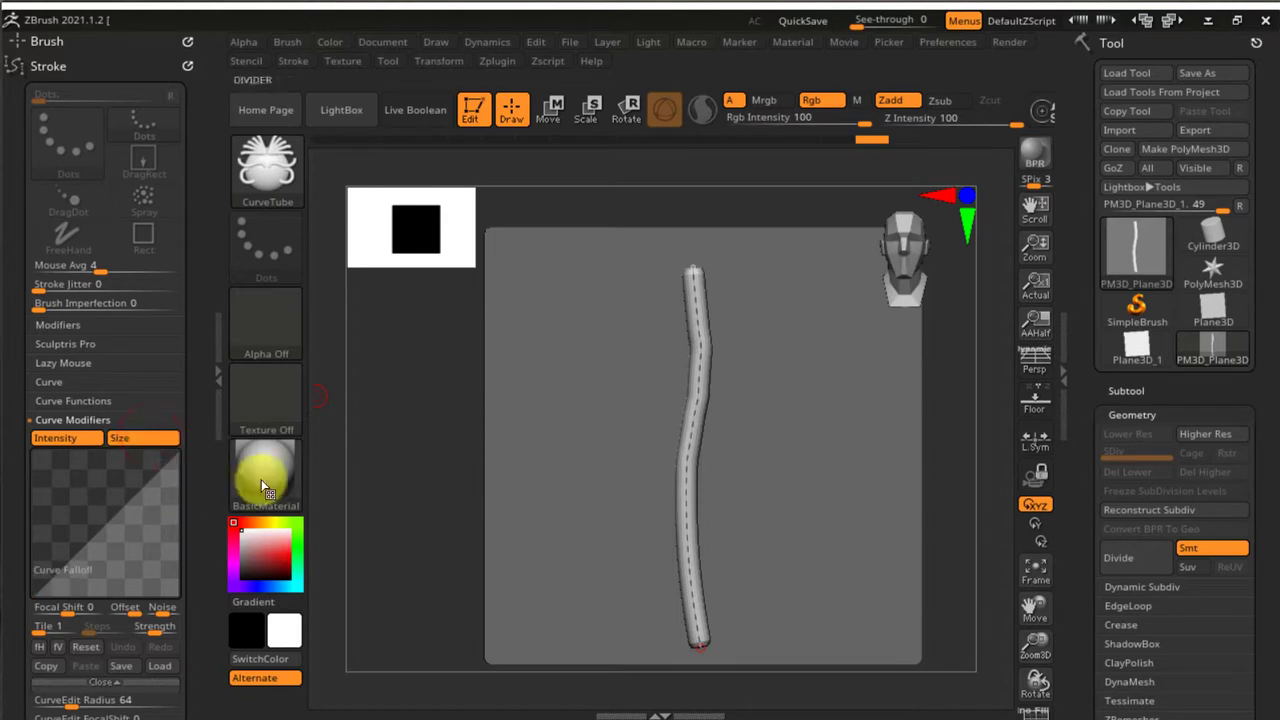
Apply the size falloff to the tube, flip the Curve Falloff graph horizontally, and update the tube to taper toward its upper end.
left_click(689, 436)
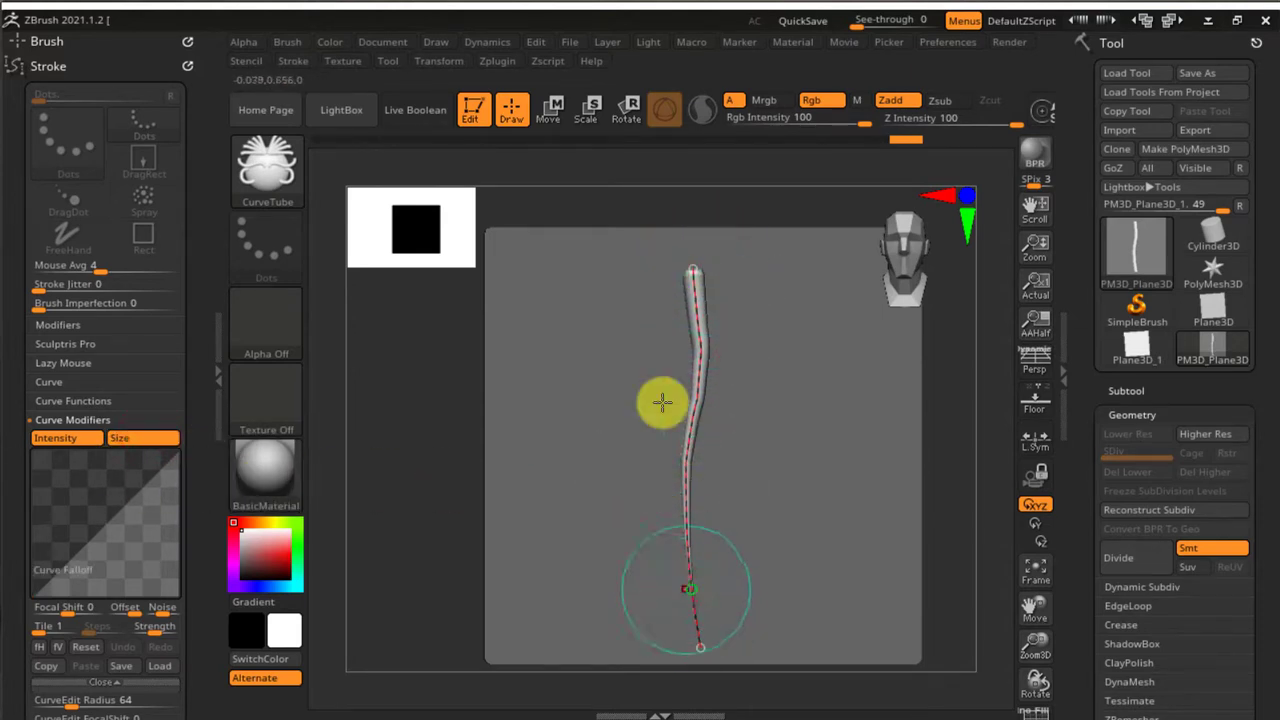
left_click(41, 648)
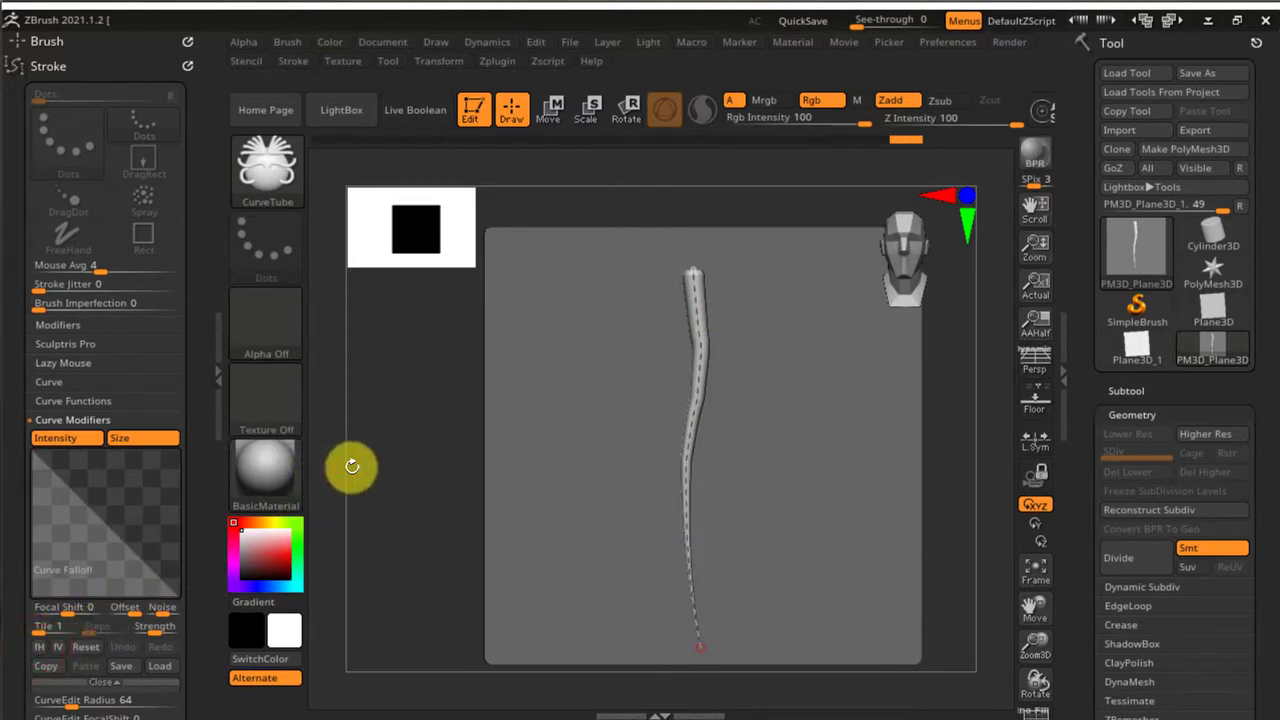
left_click(702, 373)
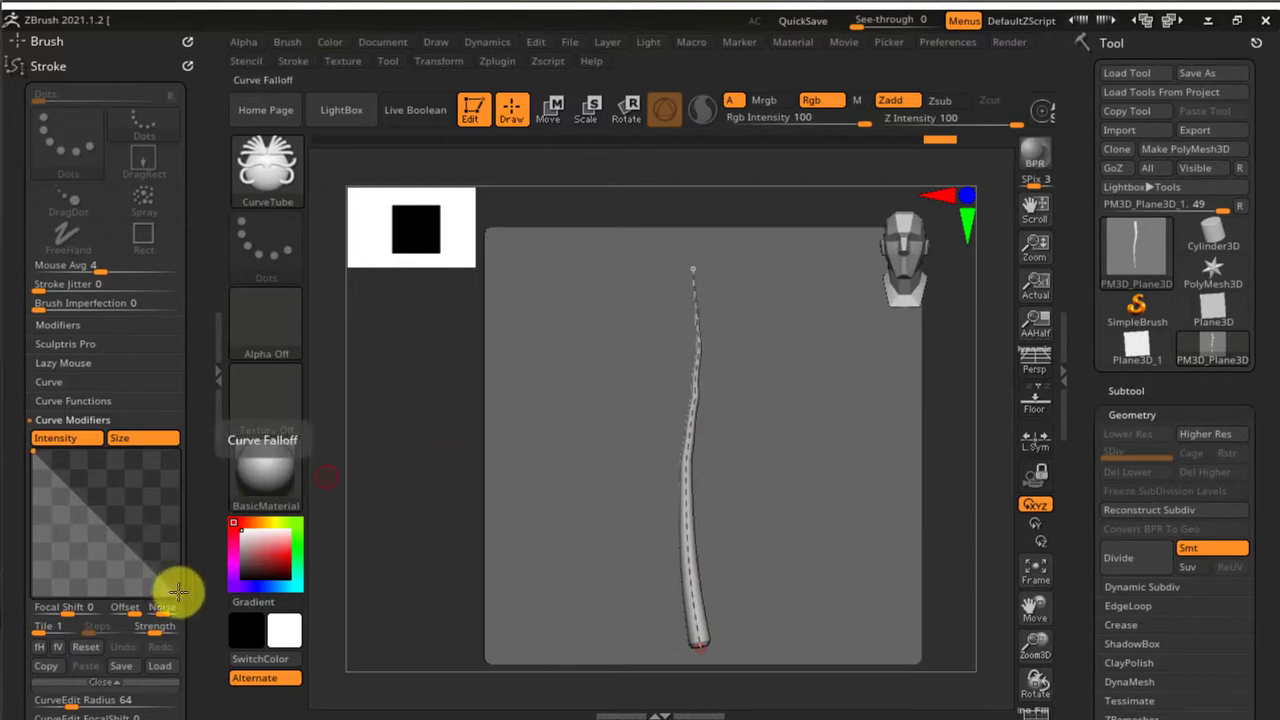
Soften the taper by raising the Curve Falloff's end point, lowering its start to about 0.81 and adding a point near the start.
left_click_drag(176, 594, 179, 573)
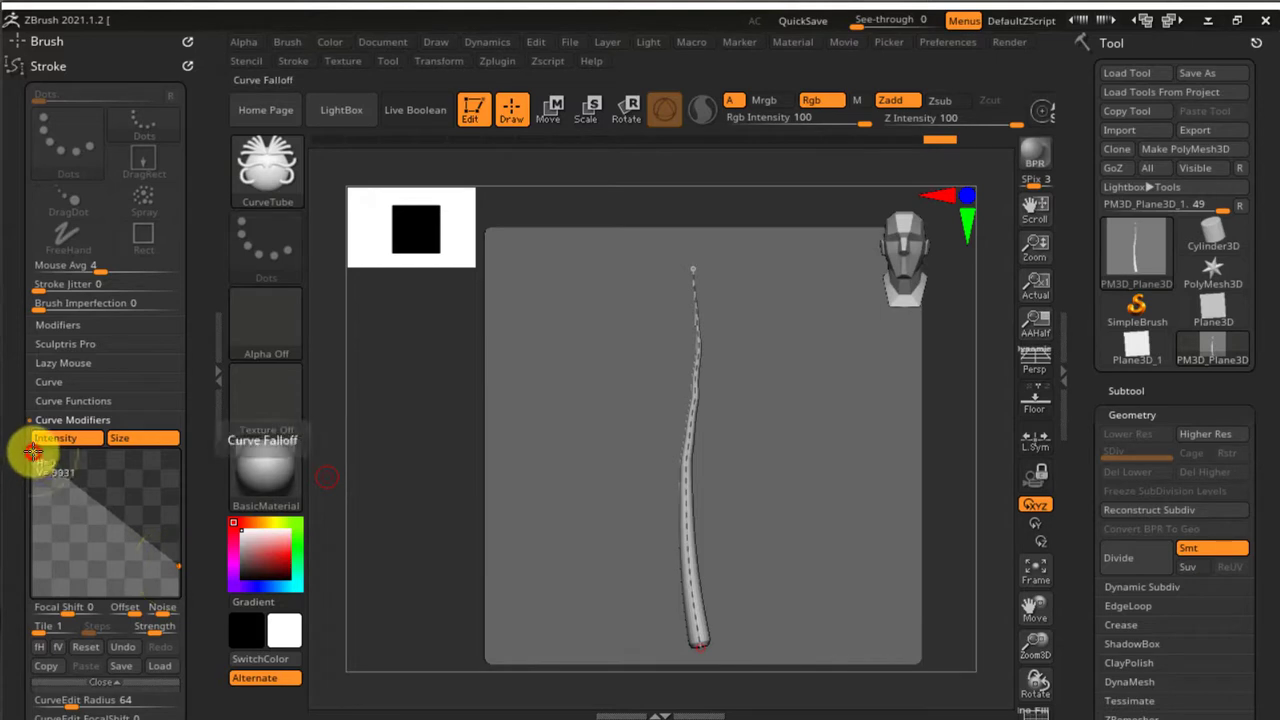
left_click_drag(33, 452, 33, 480)
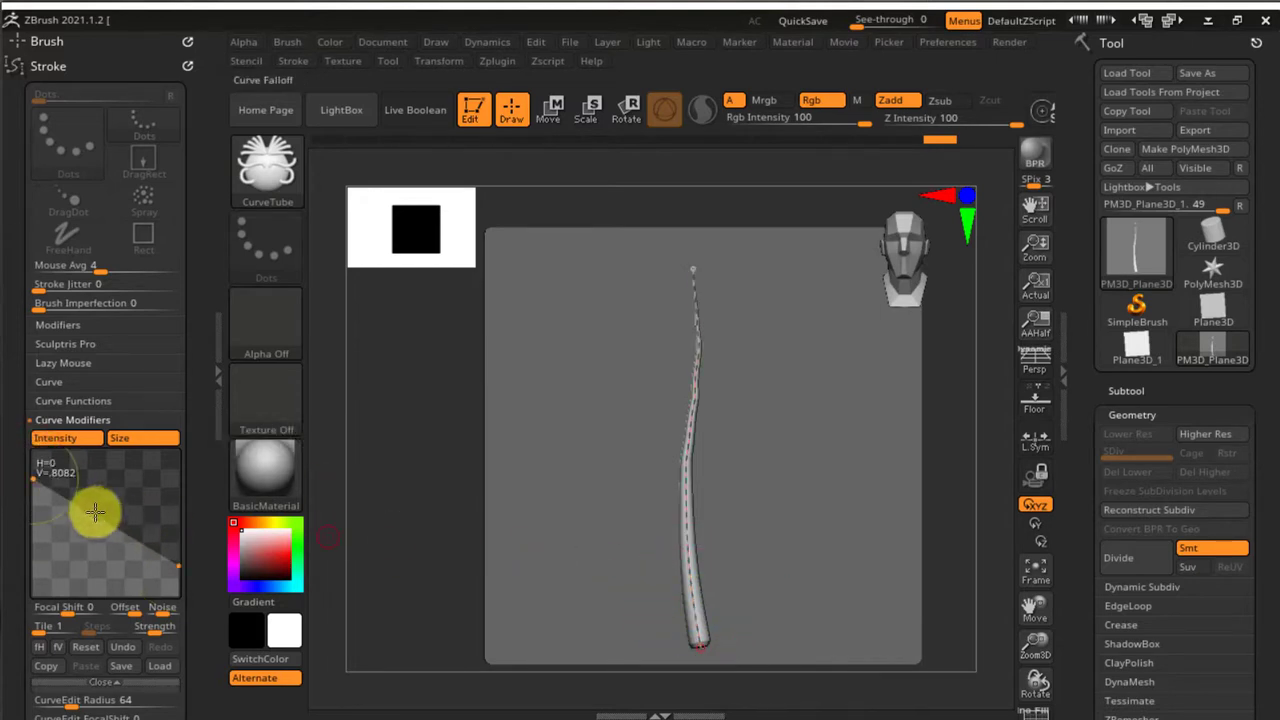
left_click(54, 492)
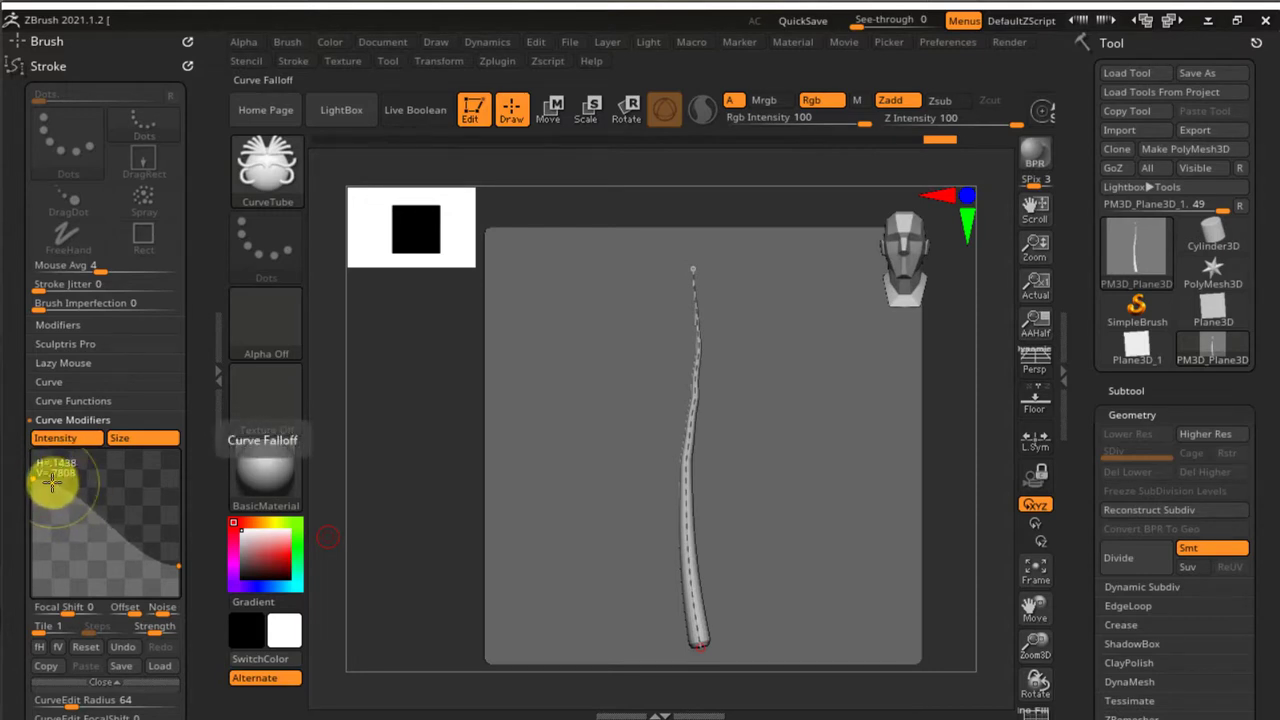
left_click_drag(52, 482, 363, 463)
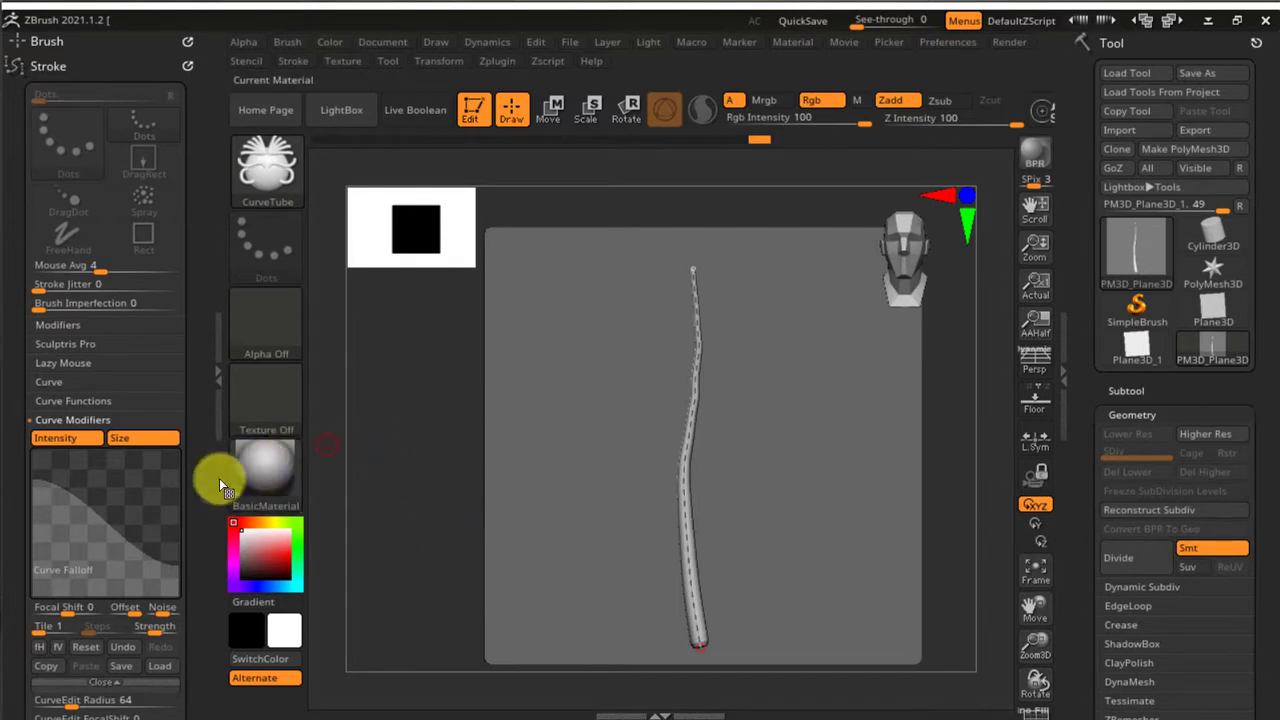
left_click(176, 564)
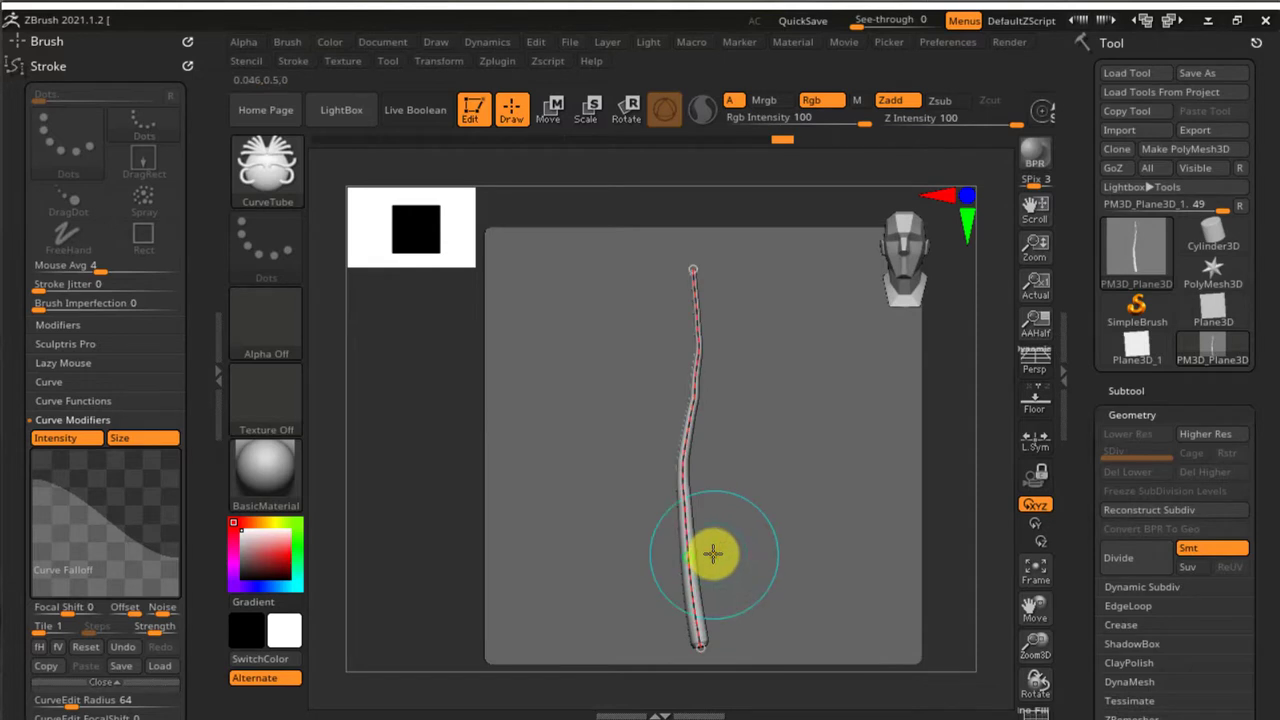
right_click_drag(754, 497, 750, 281)
right_click_drag(734, 394, 749, 531)
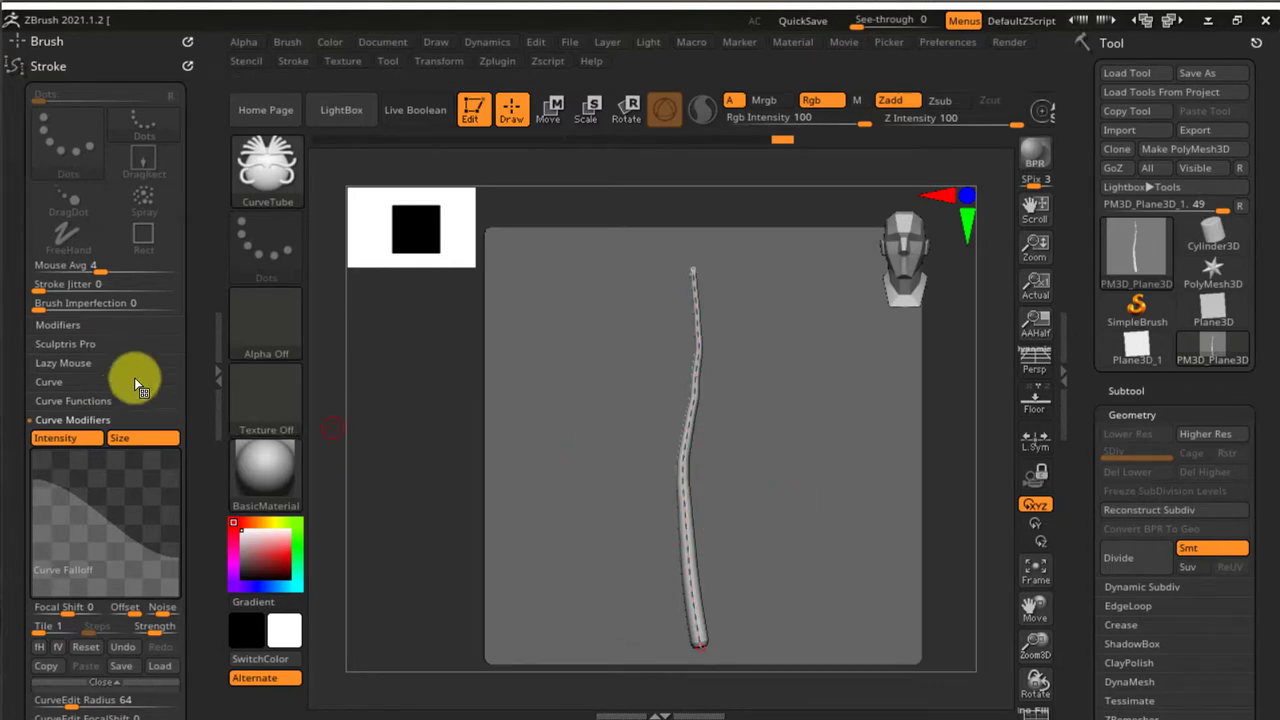
Set the Curve Snap Distance in the Curve Modifiers to 17.
left_click(63, 420)
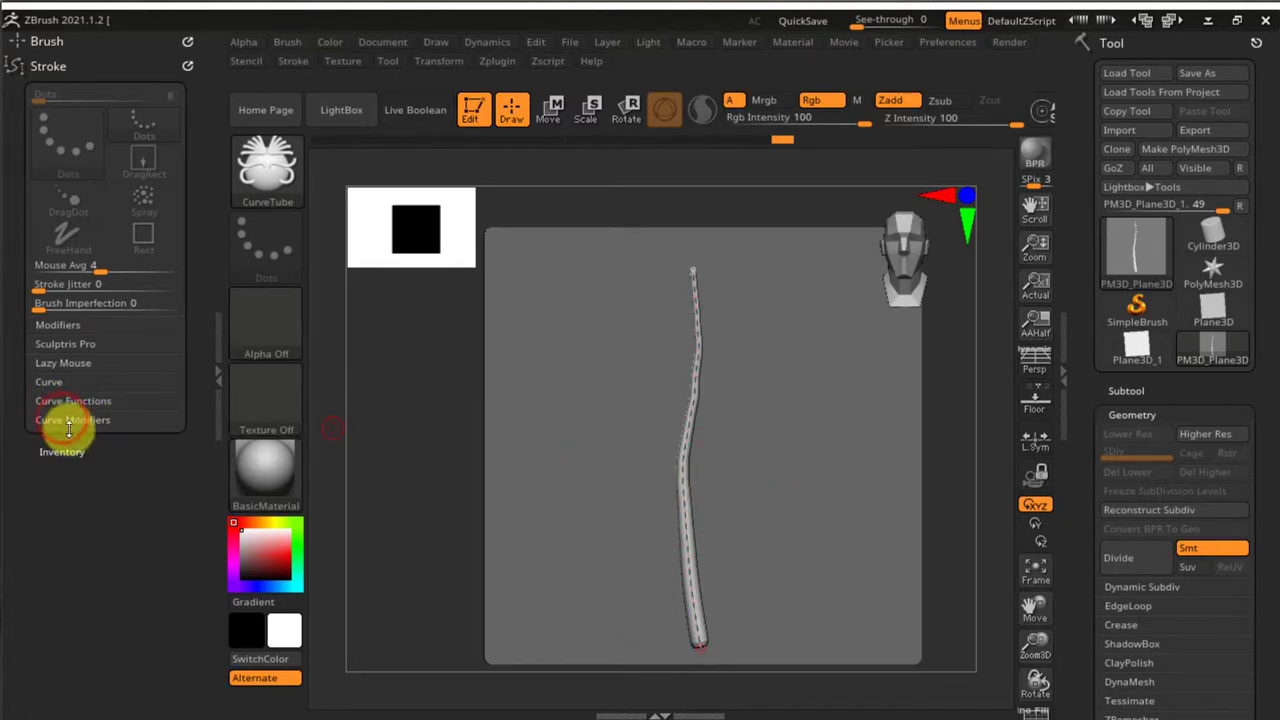
left_click(65, 401)
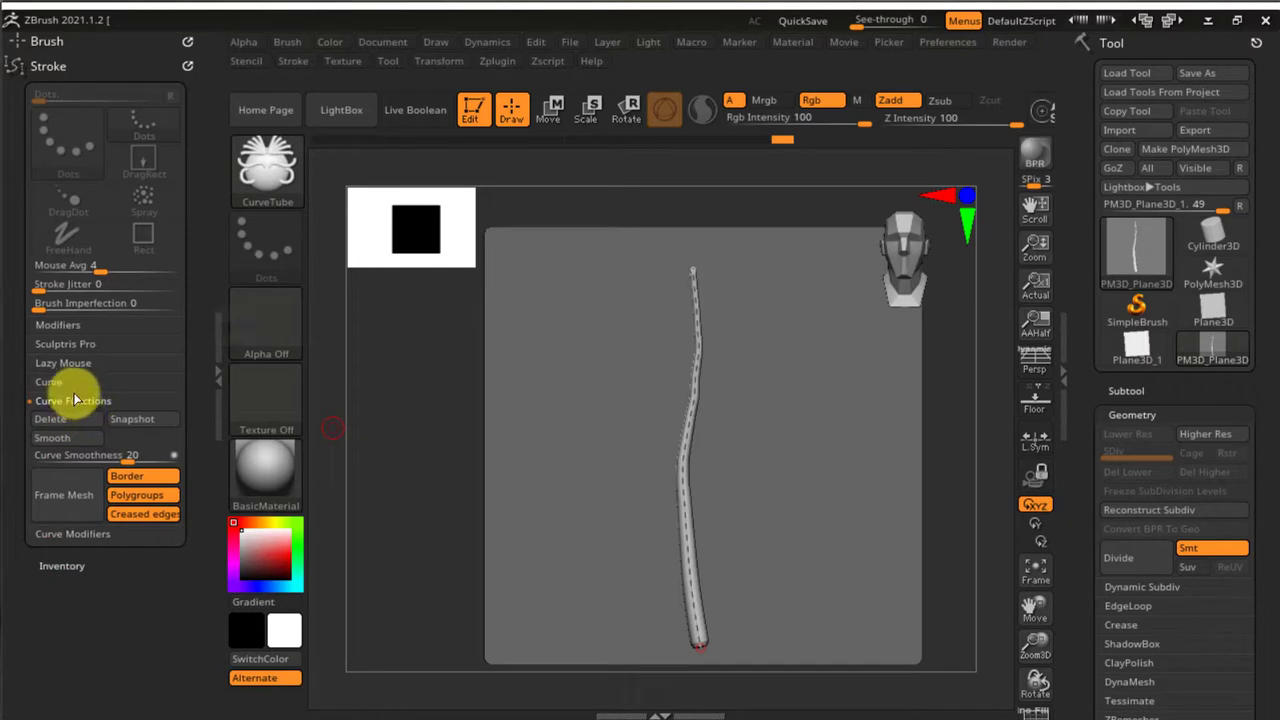
left_click(72, 382)
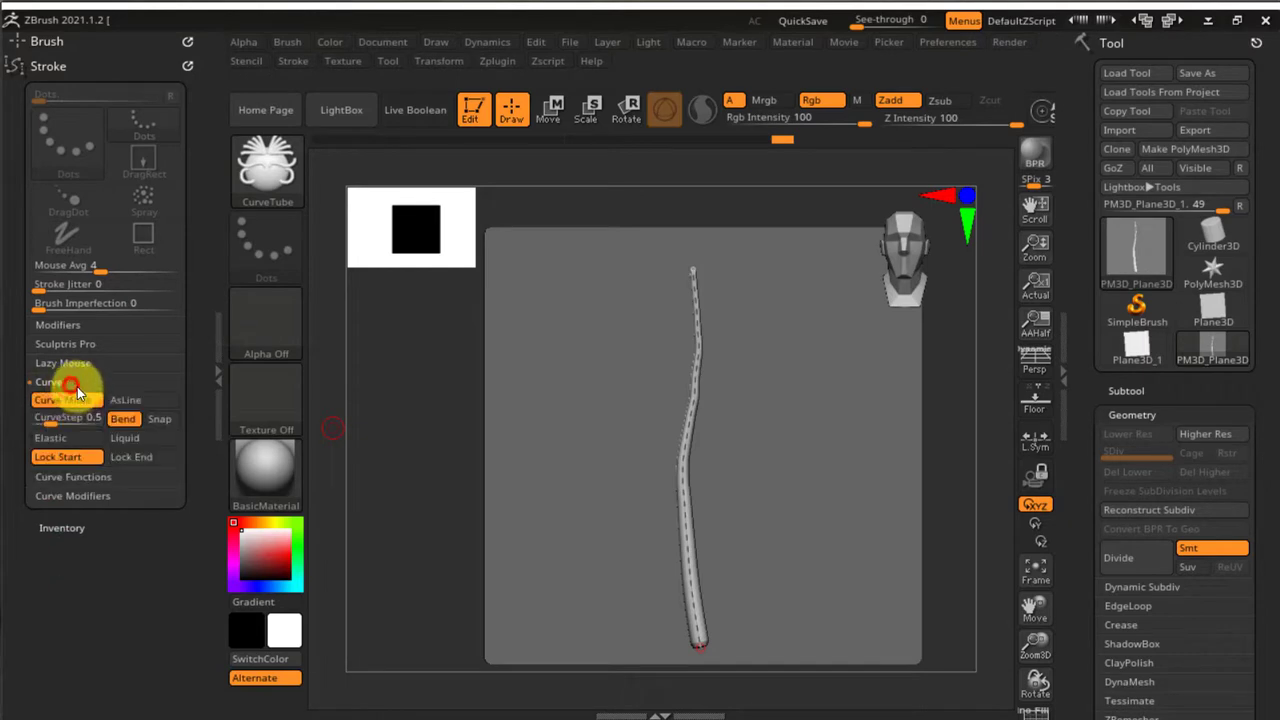
left_click(80, 495)
left_click_drag(23, 571, 23, 471)
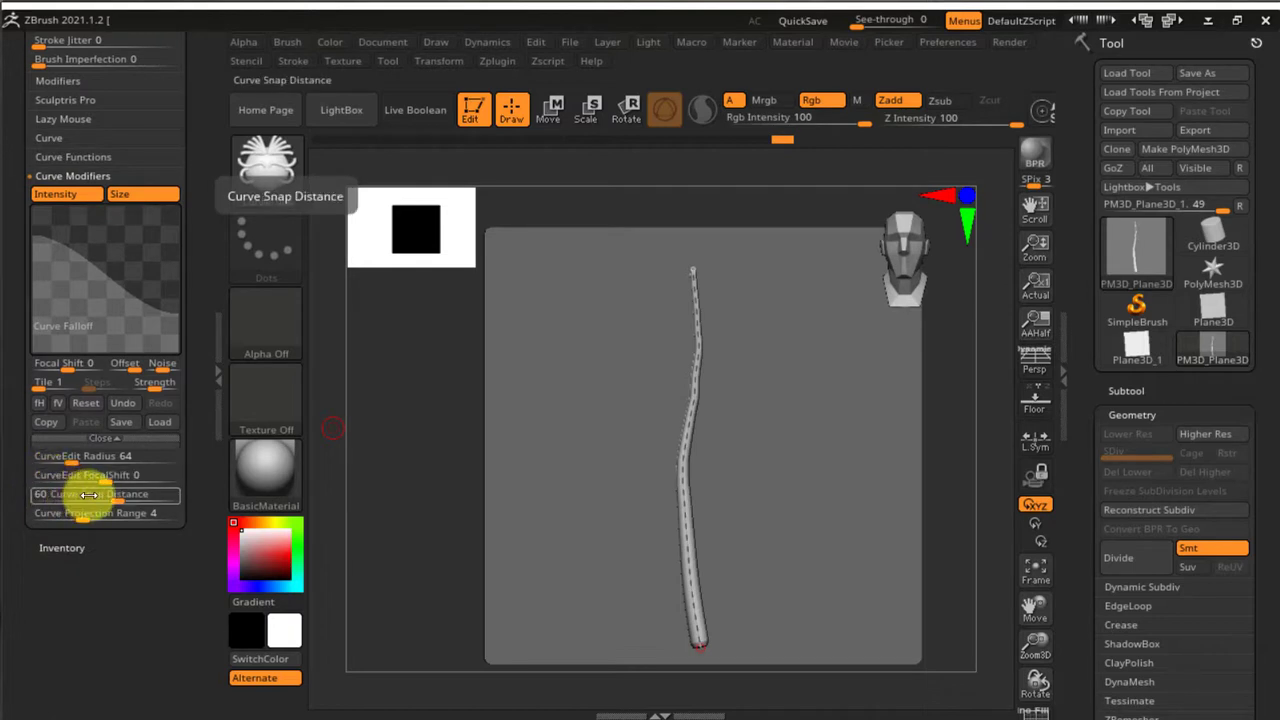
left_click_drag(109, 497, 90, 498)
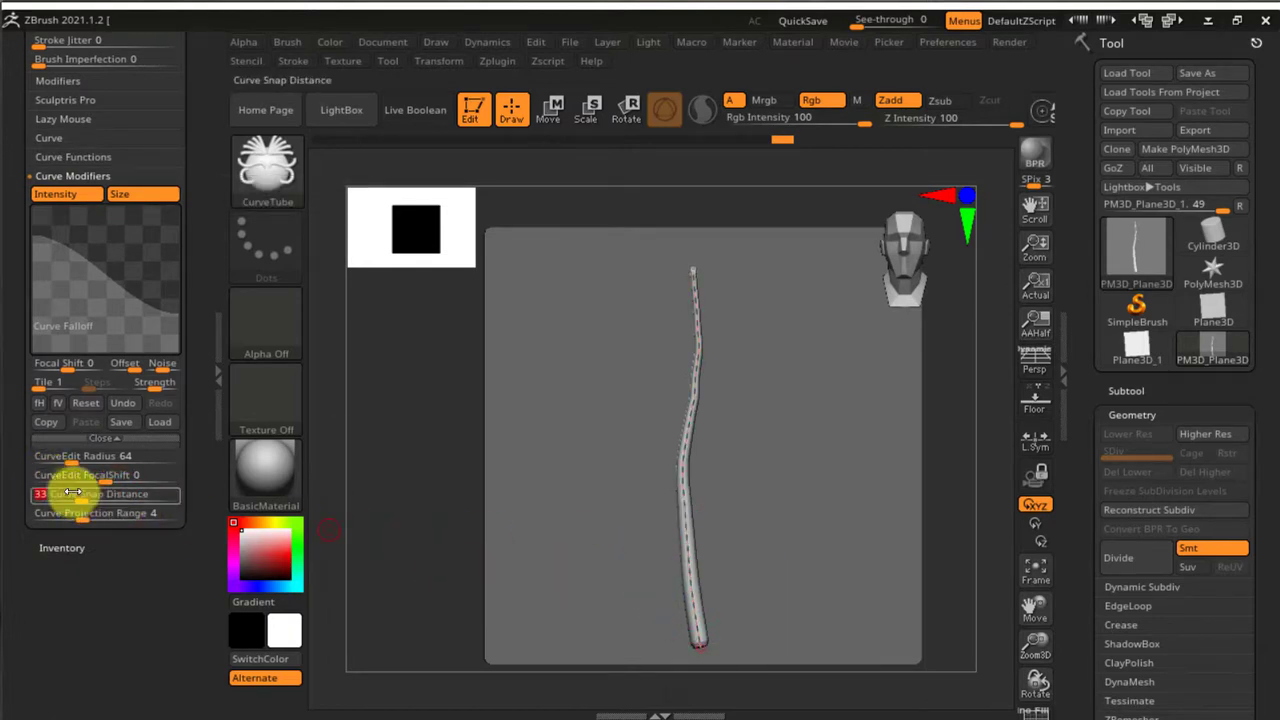
left_click_drag(76, 494, 56, 495)
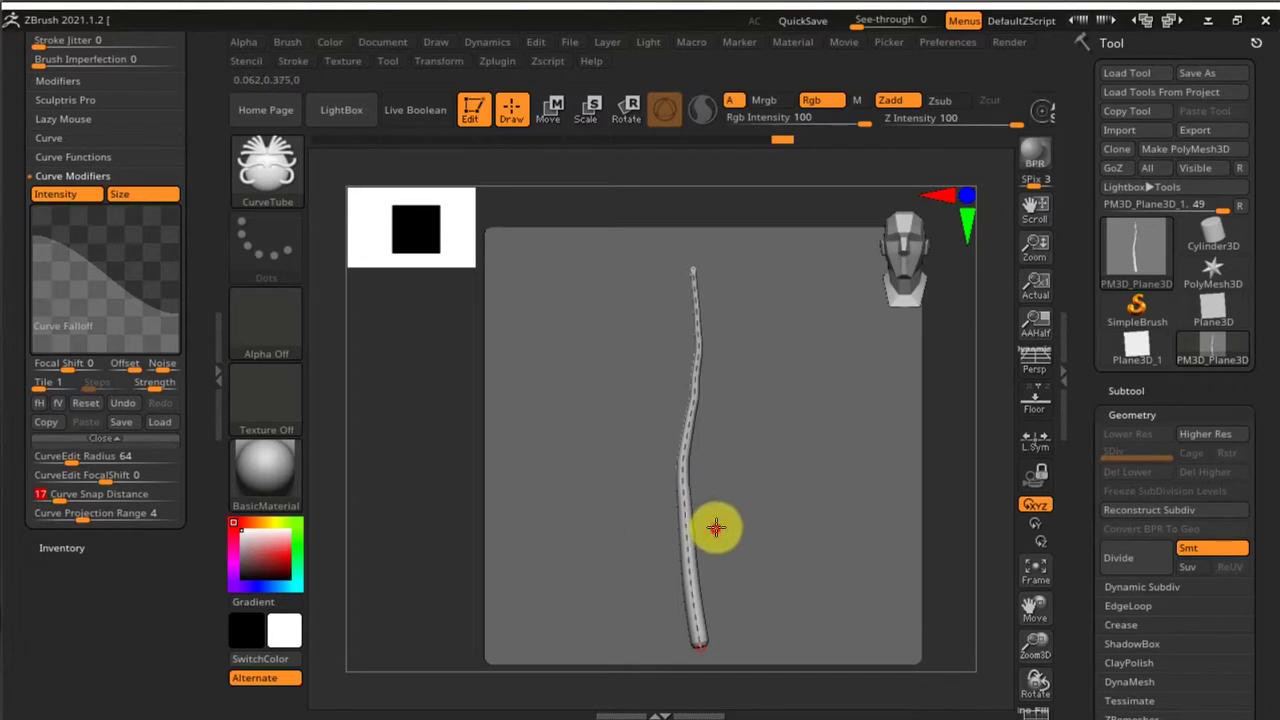
left_click_drag(716, 528, 850, 440)
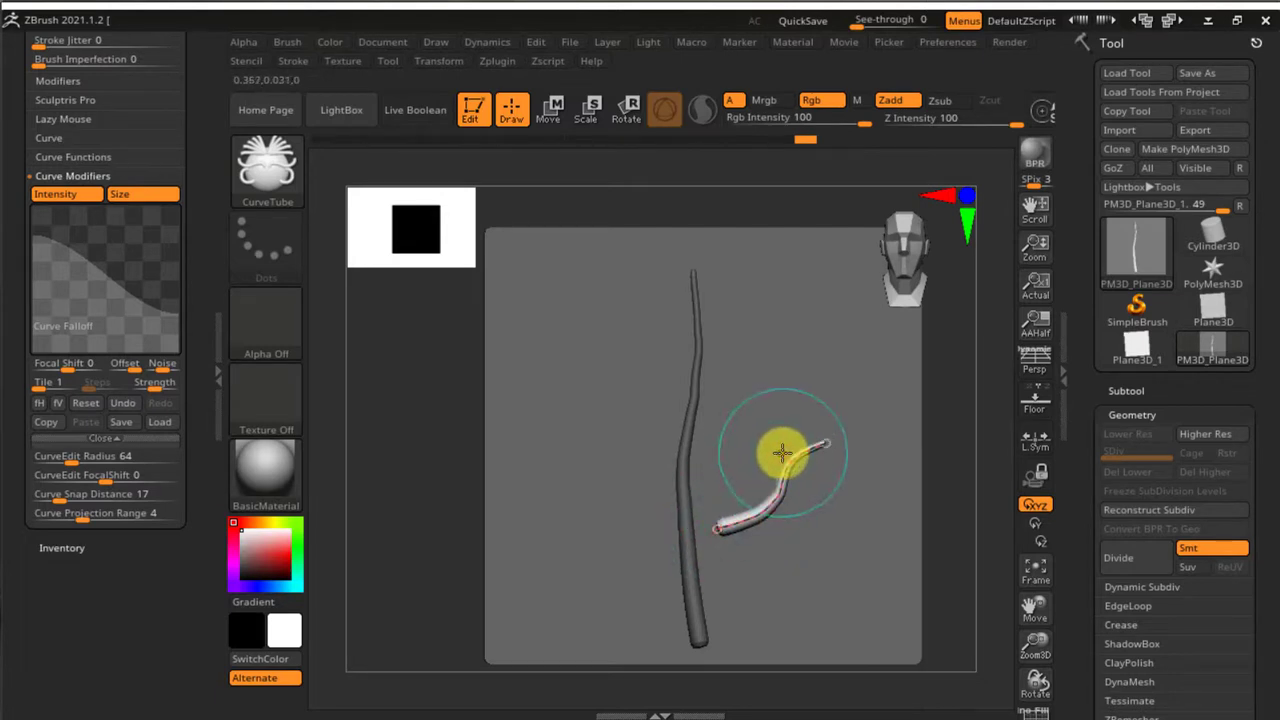
key("ctrl")
key("ctrl+z")
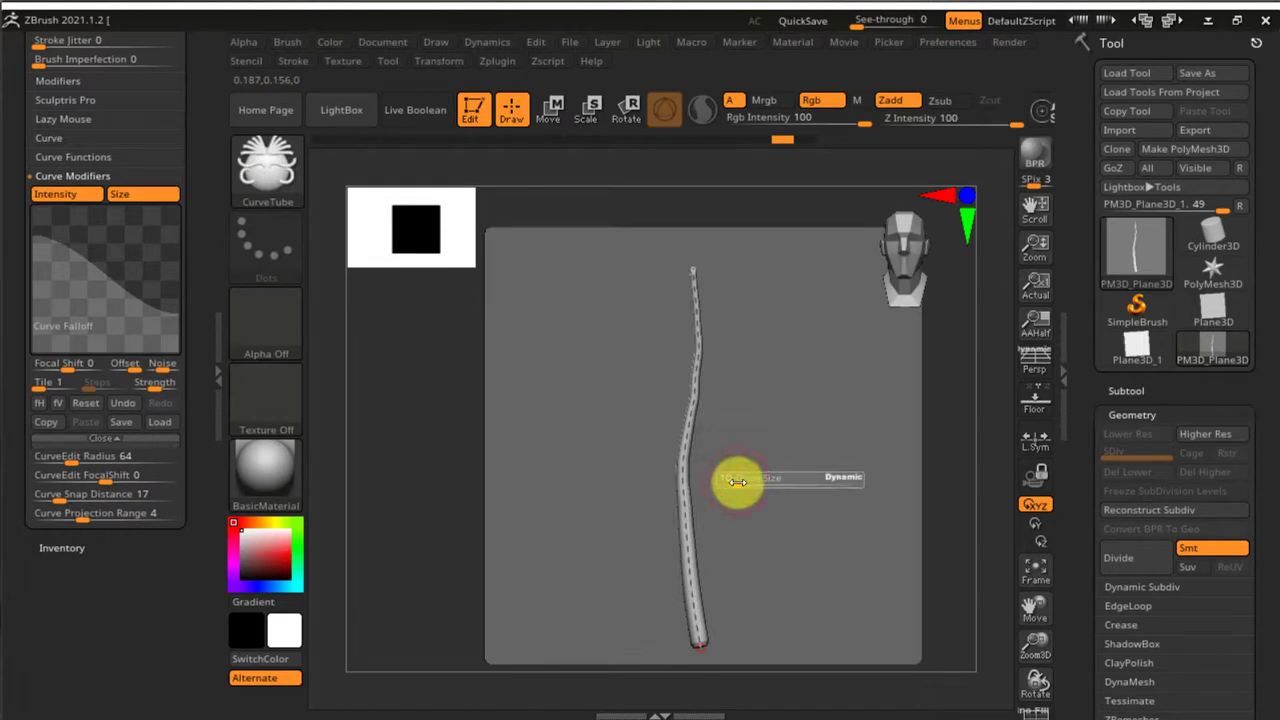
Draw a thinner tube branch on the lower right of the trunk, attach its base to the trunk and bend its middle.
left_click_drag(785, 471, 806, 447)
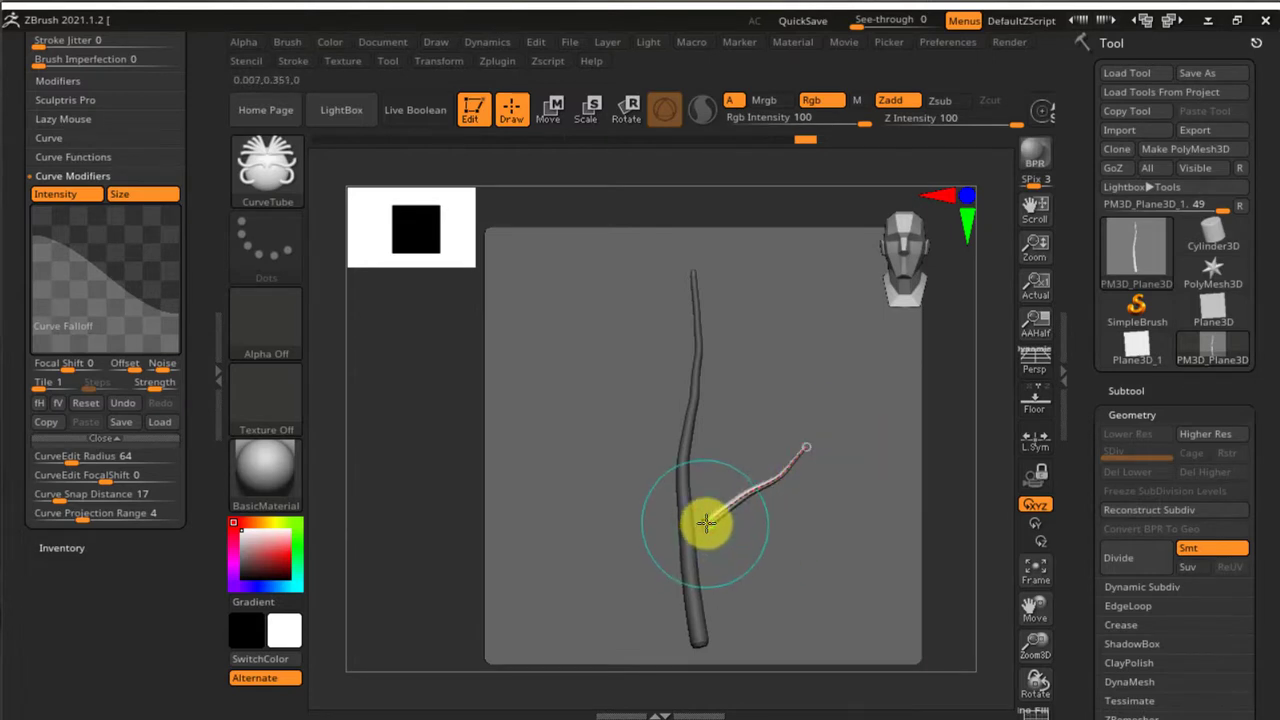
left_click_drag(682, 526, 755, 512)
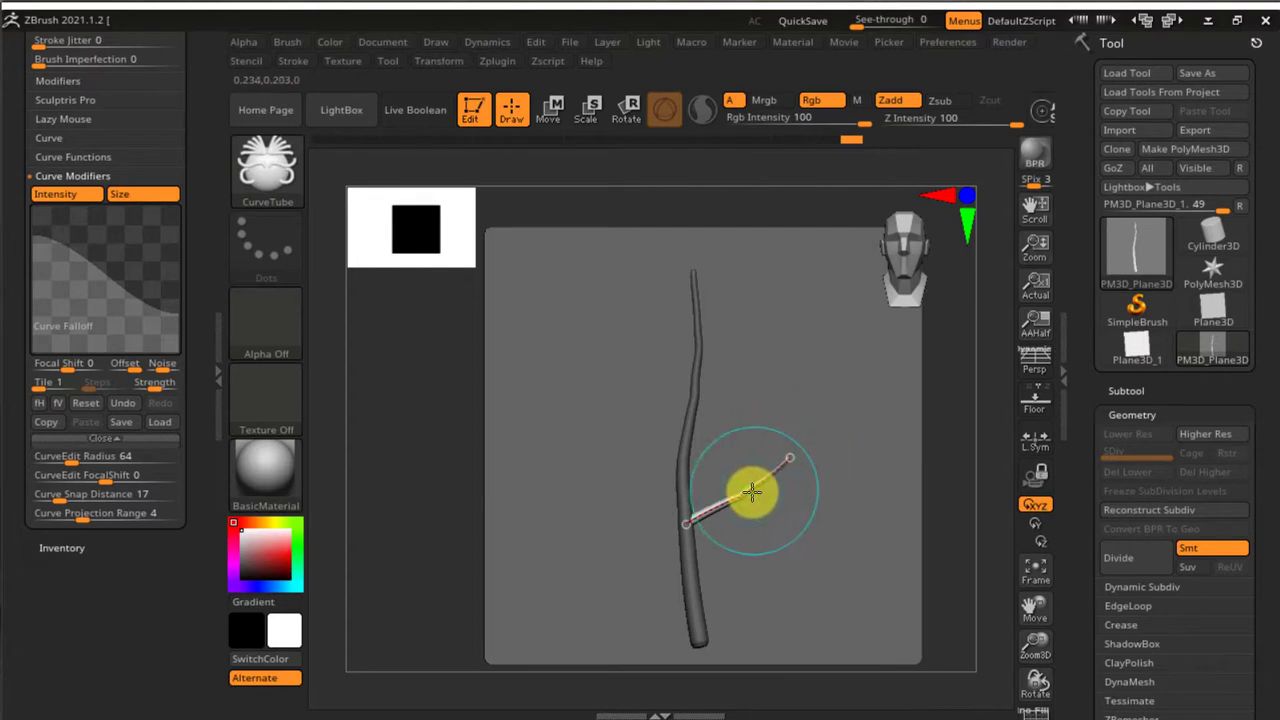
left_click_drag(760, 492, 729, 494)
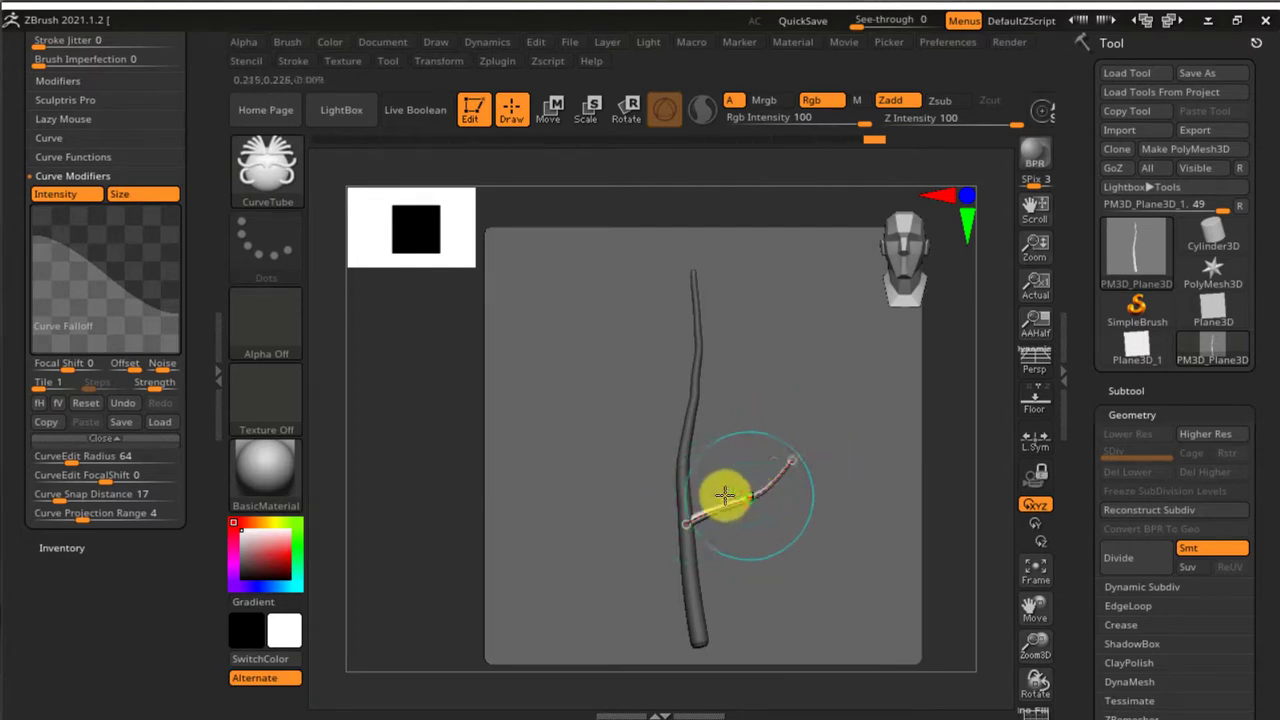
Enable Elastic for the curve, stretch the right branch's tip slightly outward, and switch Elastic off.
left_click(113, 464)
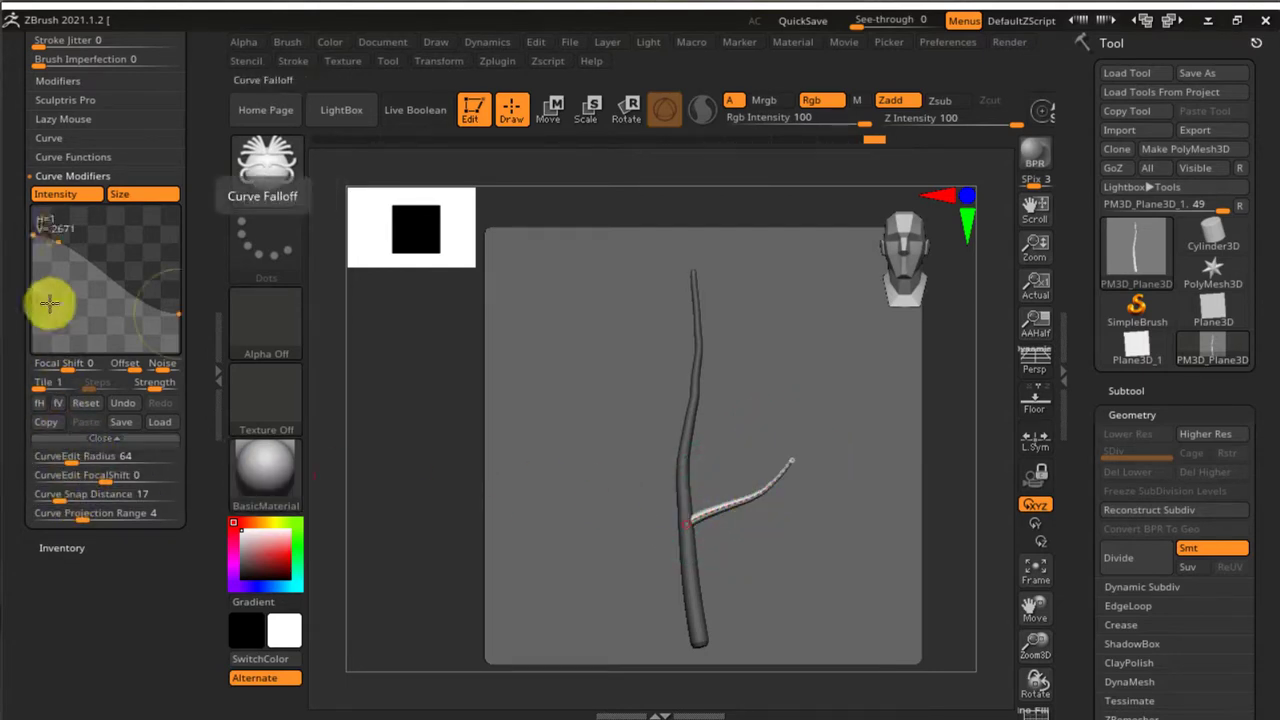
left_click(70, 157)
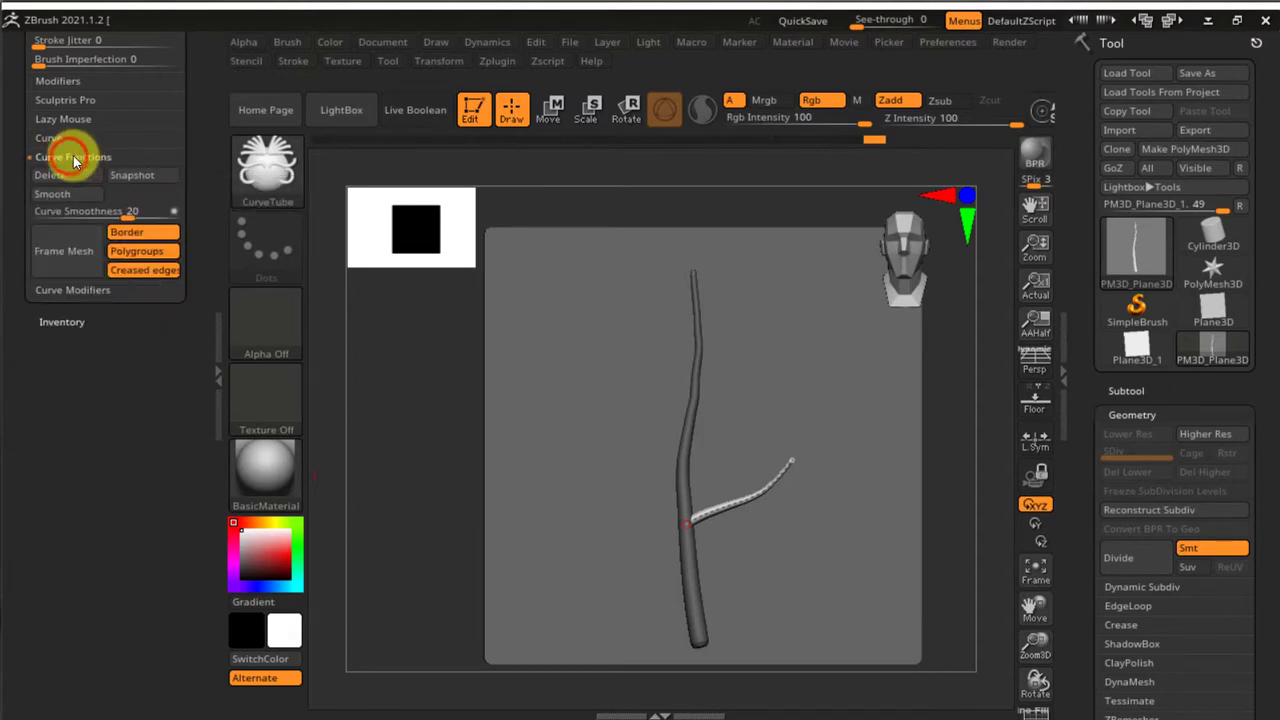
left_click(63, 138)
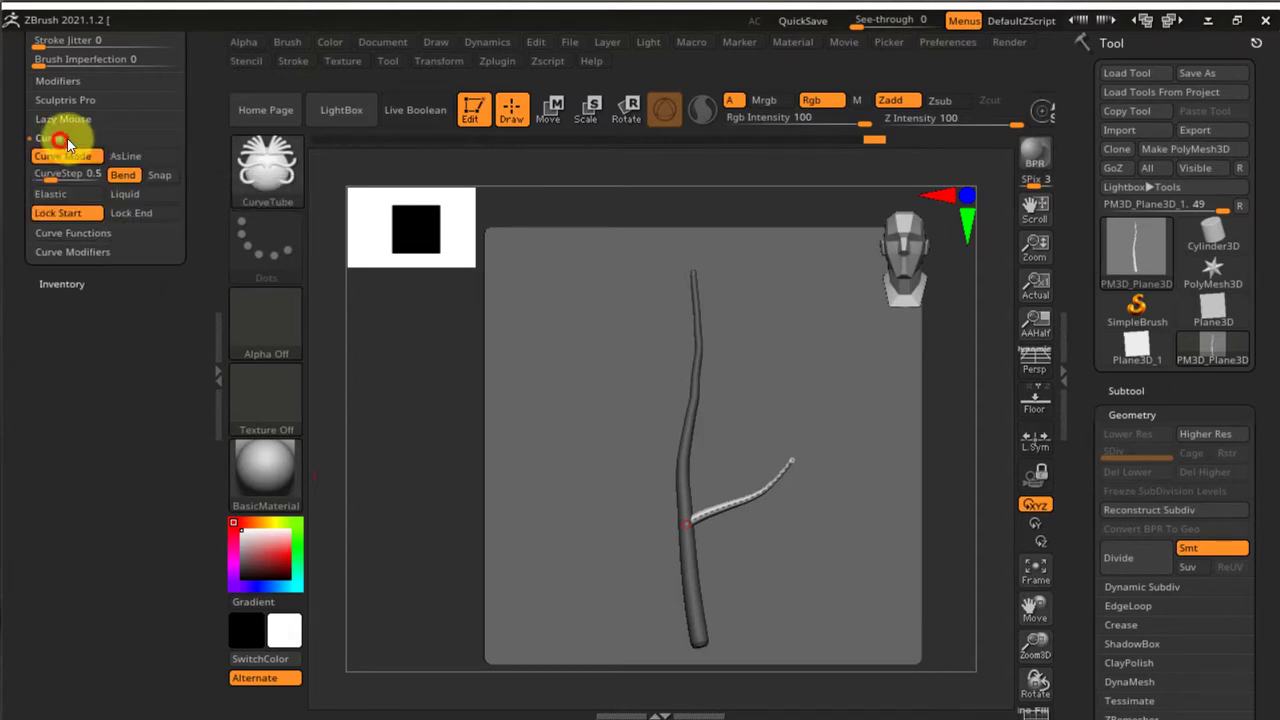
left_click(66, 195)
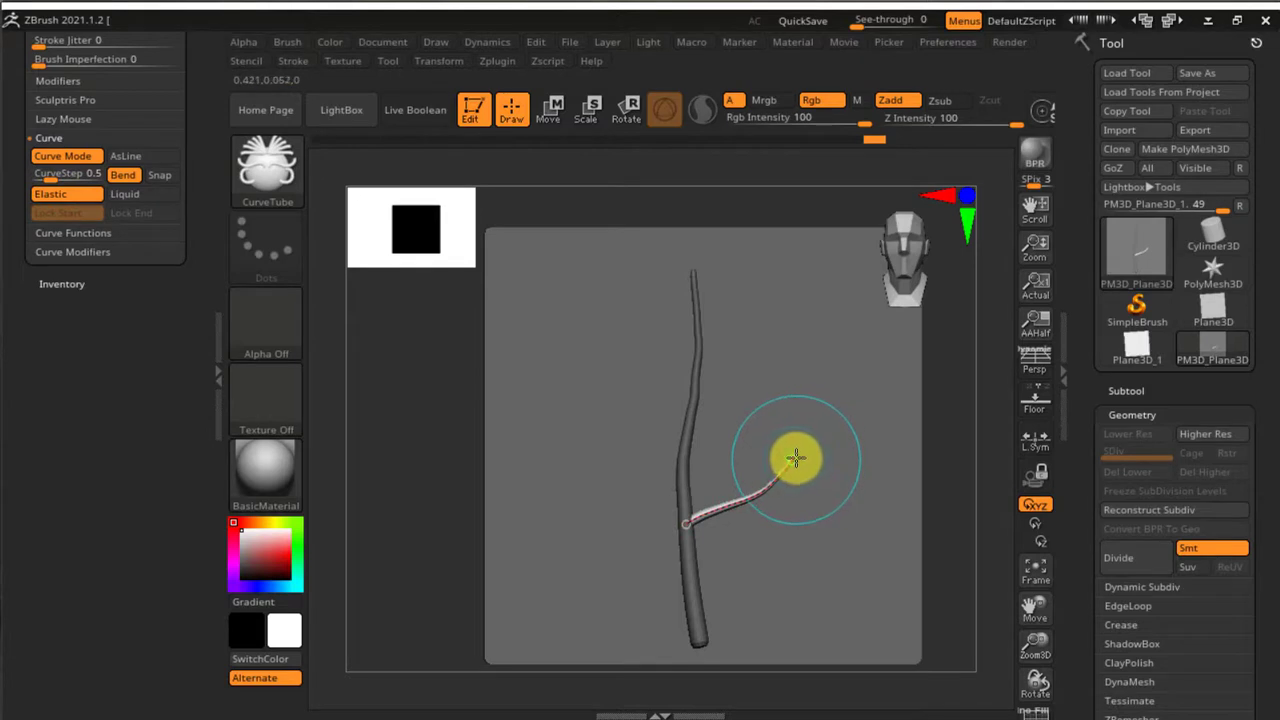
left_click_drag(791, 457, 806, 445)
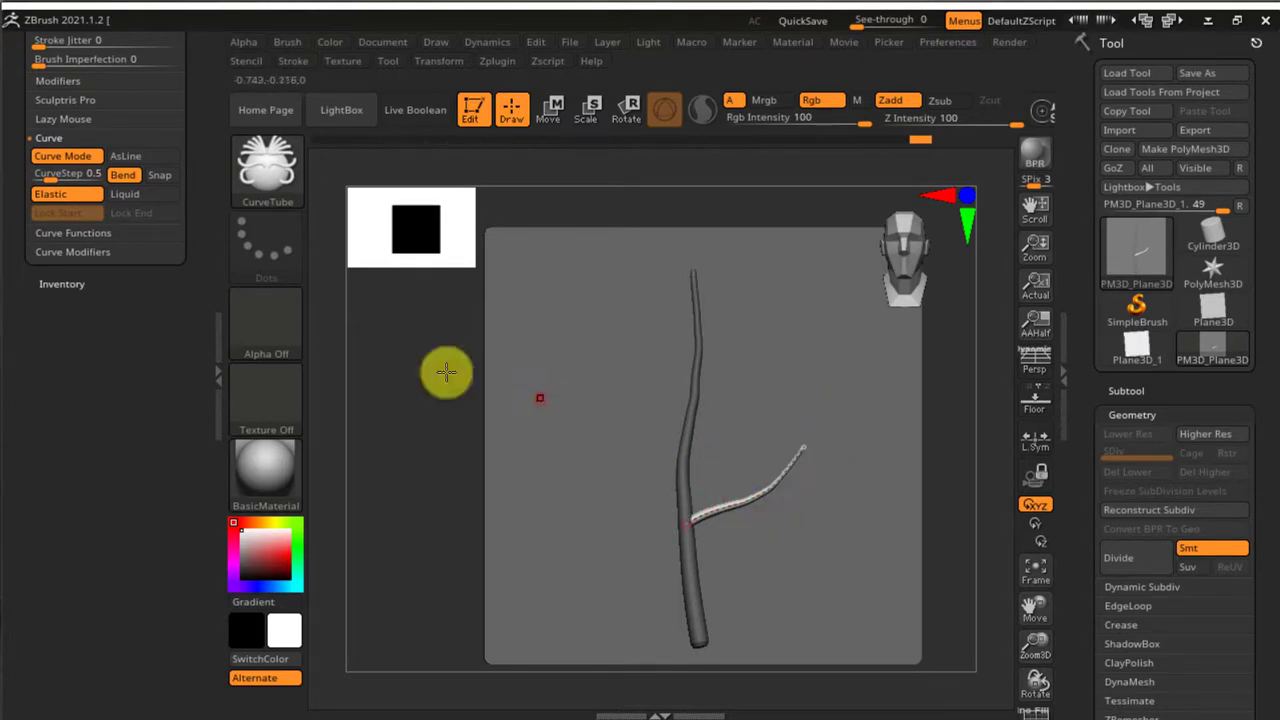
left_click(68, 193)
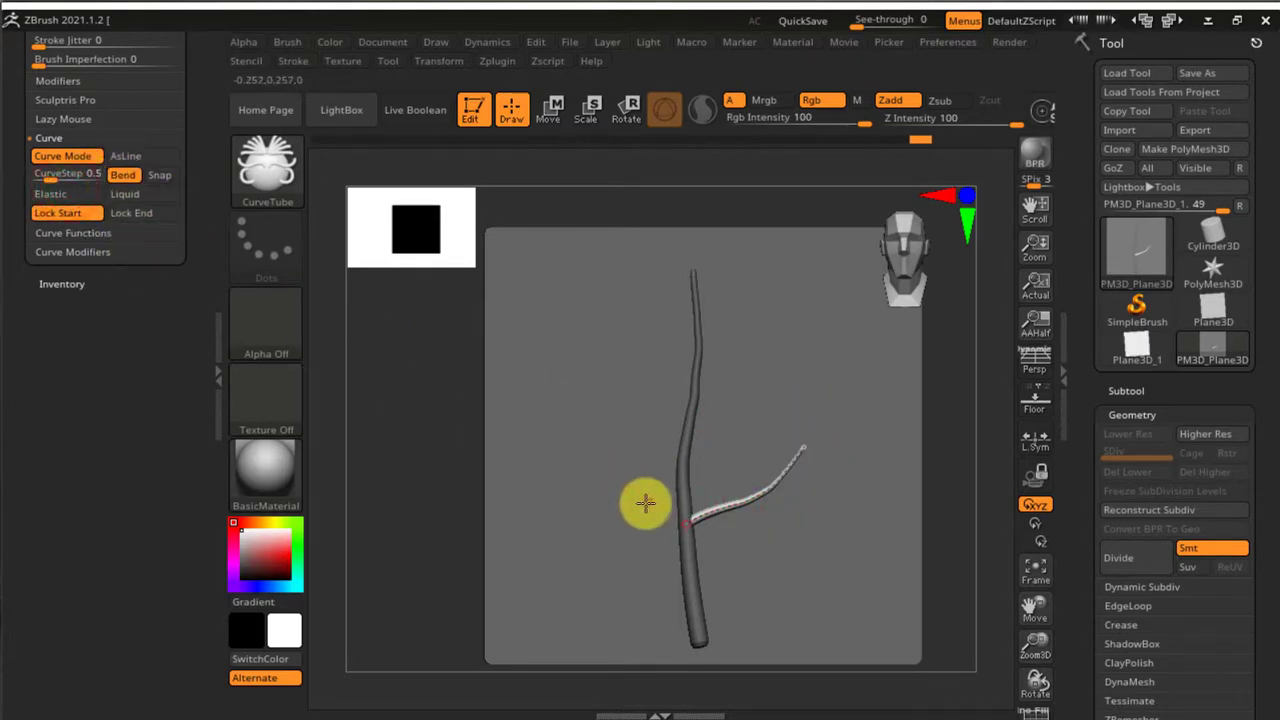
Draw a branch on the trunk's left side, attach its base, curve its tip upward, and undo the last extension of the tip.
left_click_drag(651, 502, 533, 410)
left_click_drag(661, 501, 686, 505)
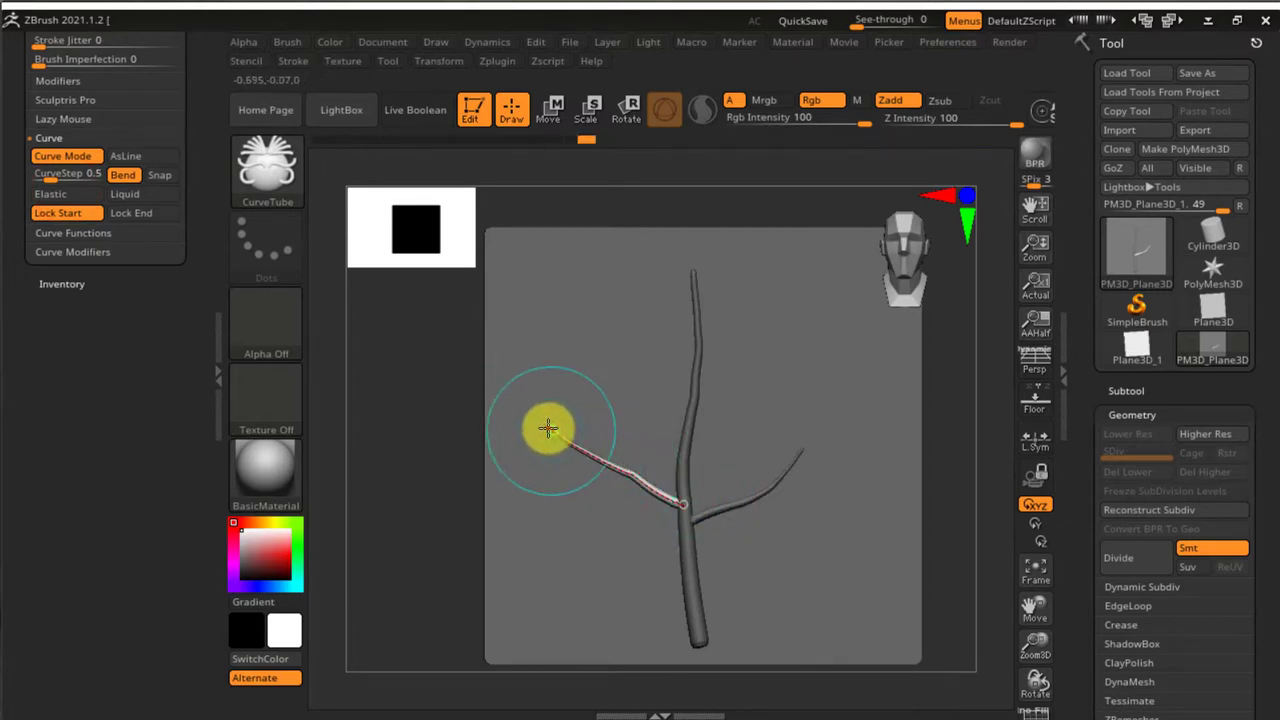
mouse_move(545, 425)
left_mouse_down()
mouse_move(591, 397)
mouse_move(583, 379)
left_mouse_up()
left_click(583, 378)
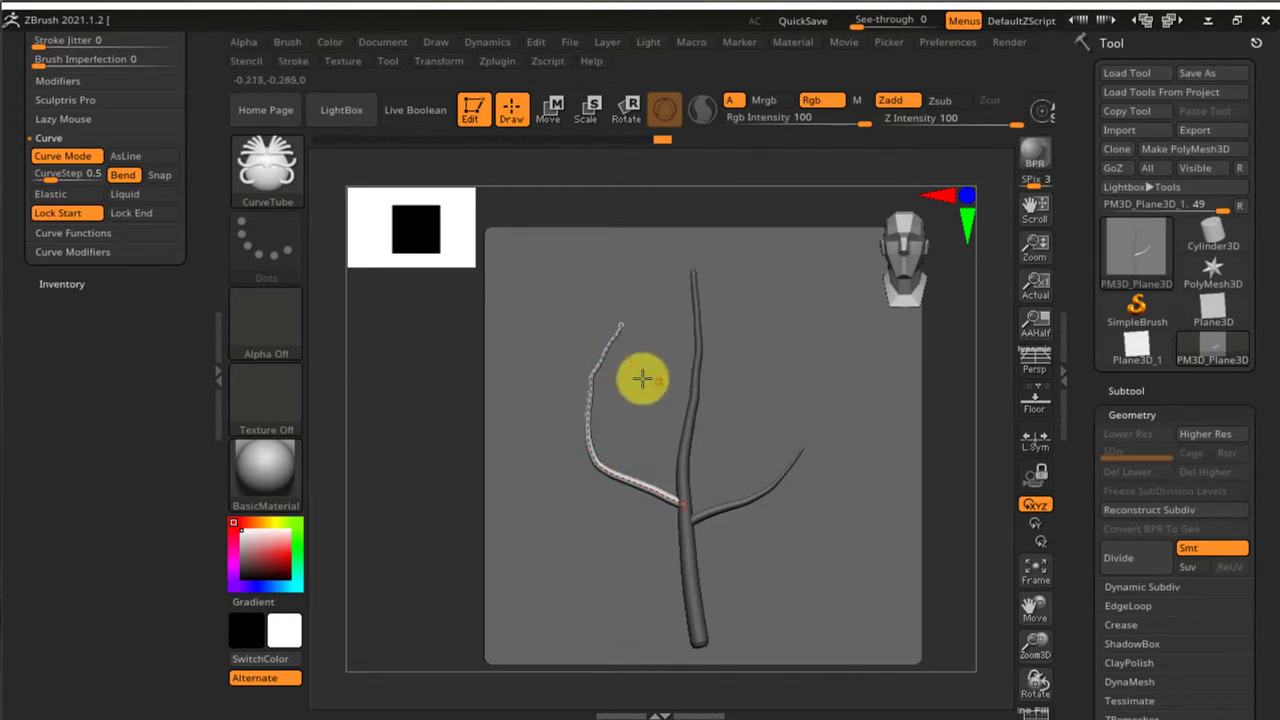
key("ctrl+z")
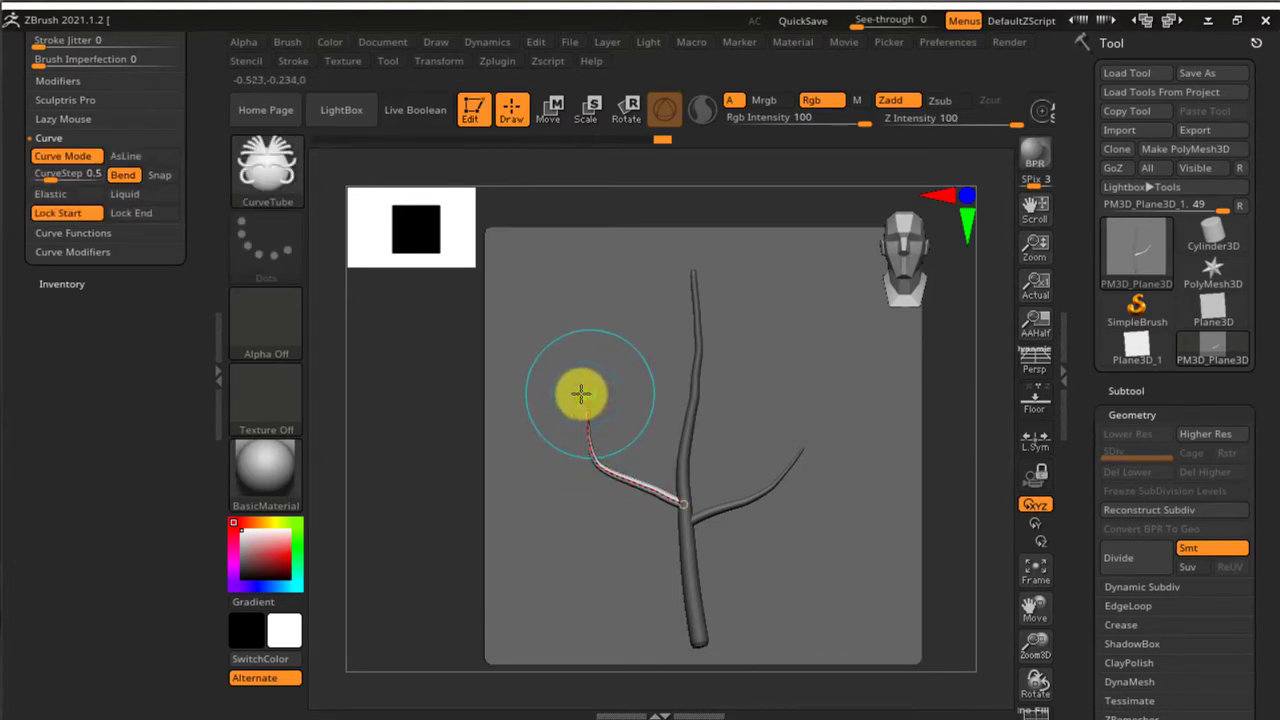
Shorten the left branch by pulling its tip back in Elastic mode, and switch Elastic off.
left_click(70, 194)
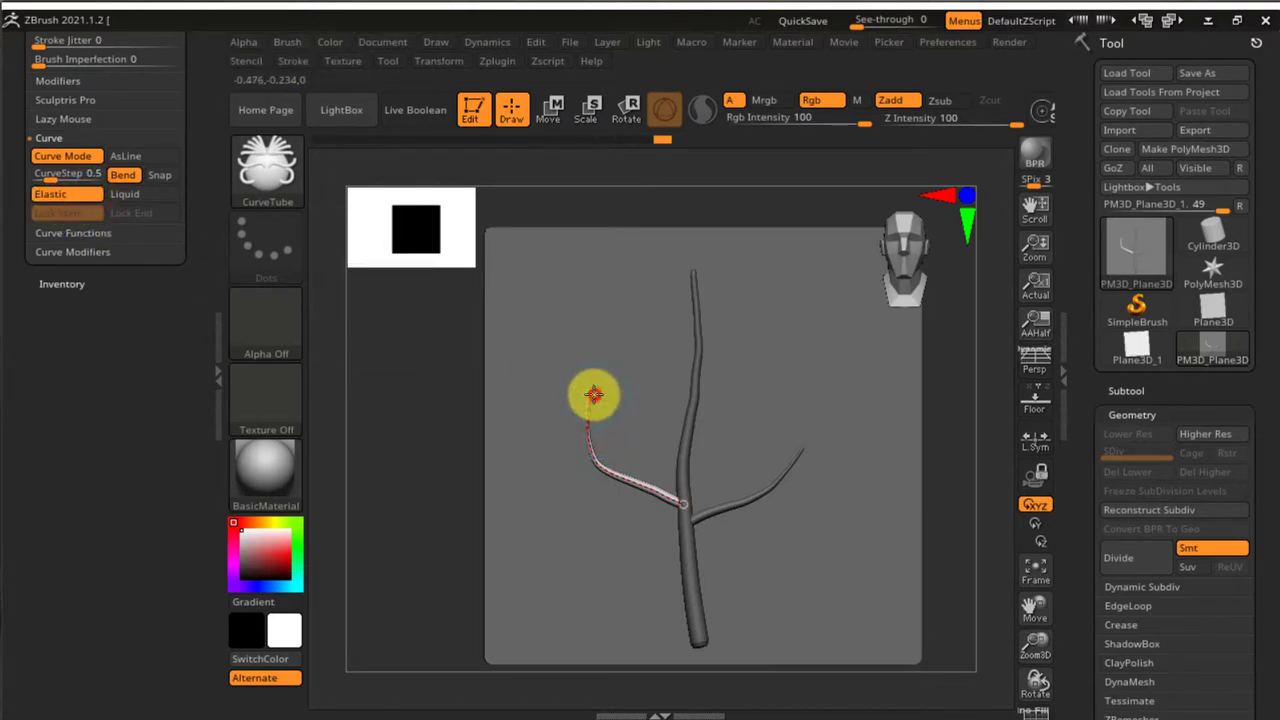
mouse_move(588, 435)
left_mouse_down()
mouse_move(597, 457)
mouse_move(582, 440)
left_mouse_up()
left_click(59, 198)
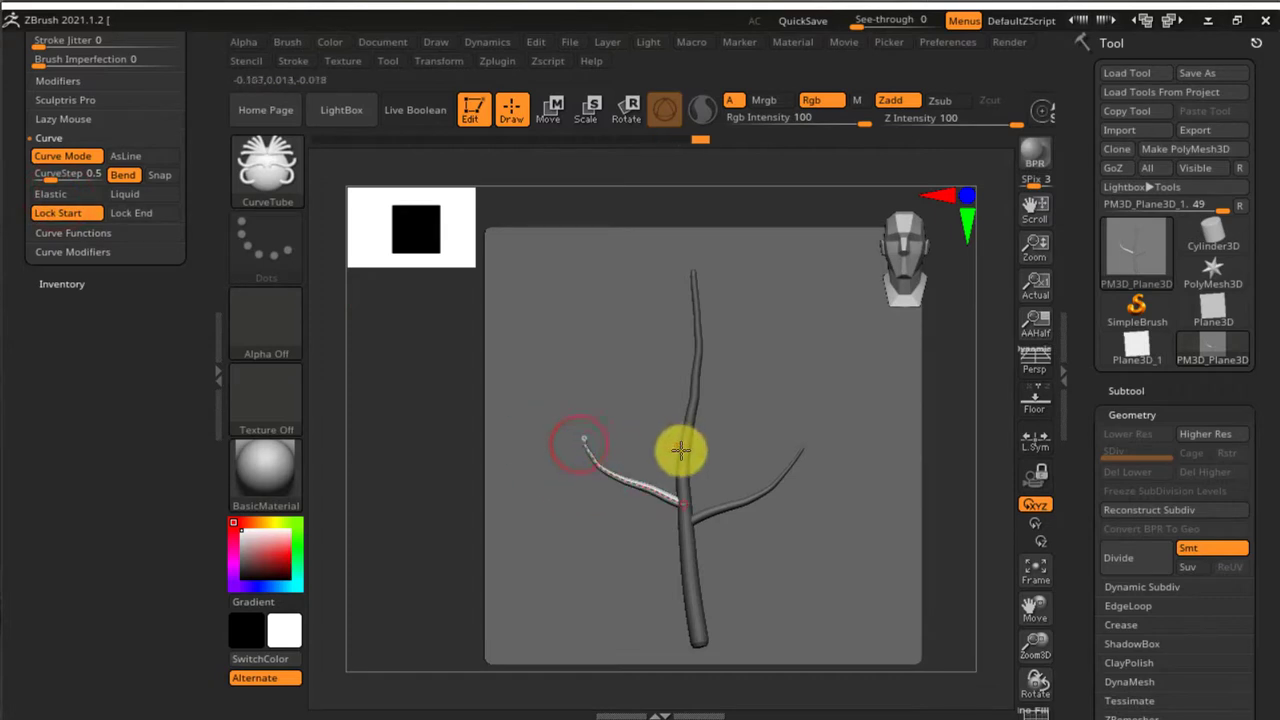
Draw one more branch on each side of the trunk above the lower pair and attach both bases to the trunk.
left_click_drag(675, 424, 597, 367)
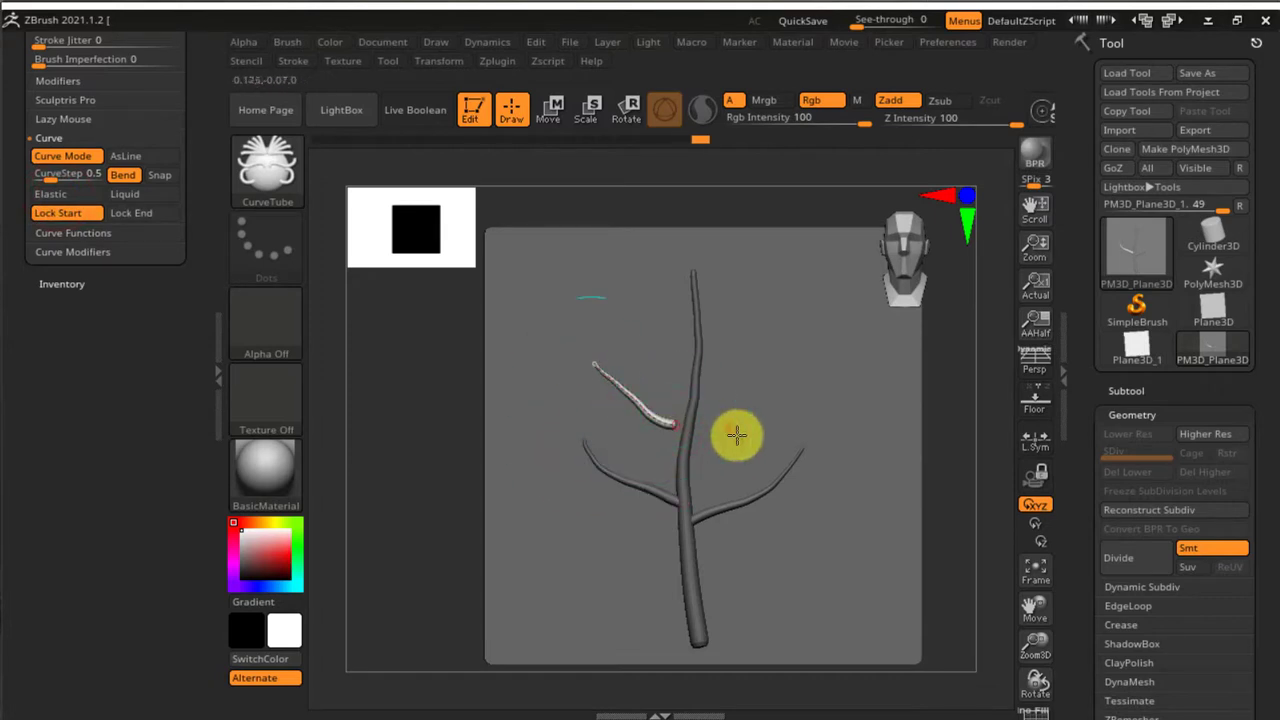
left_click_drag(677, 429, 689, 434)
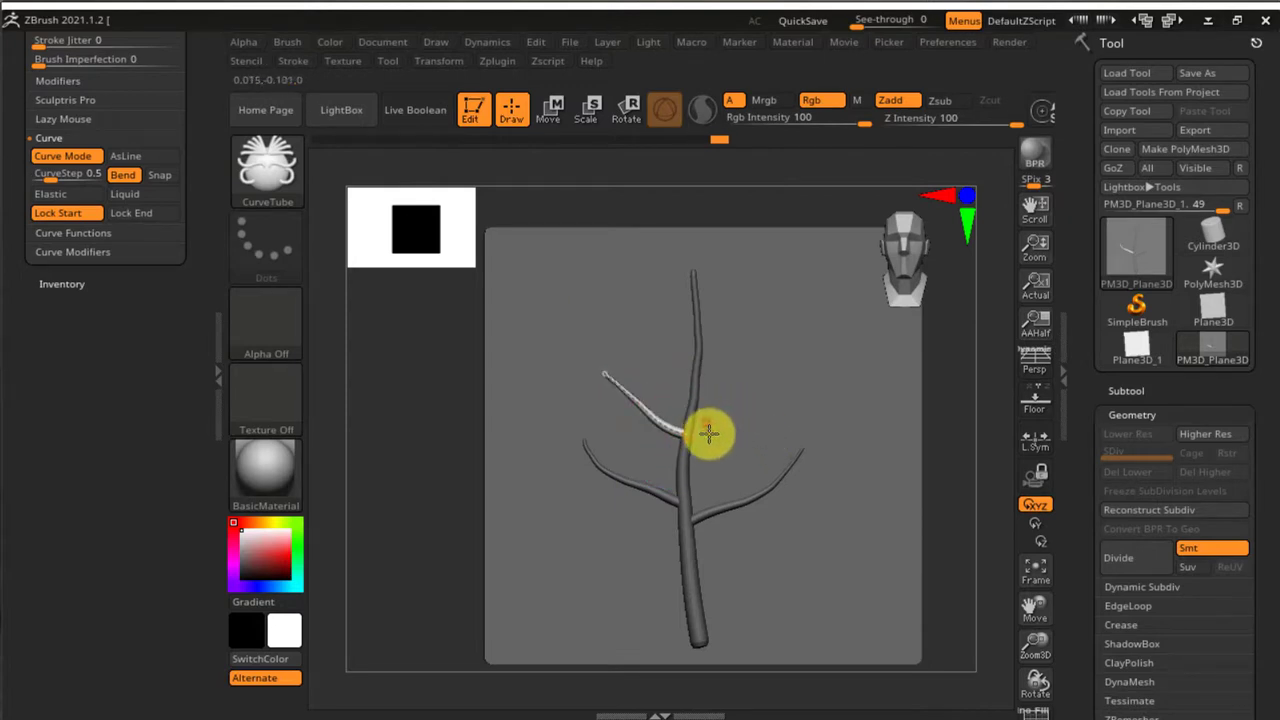
left_click_drag(695, 465, 806, 375)
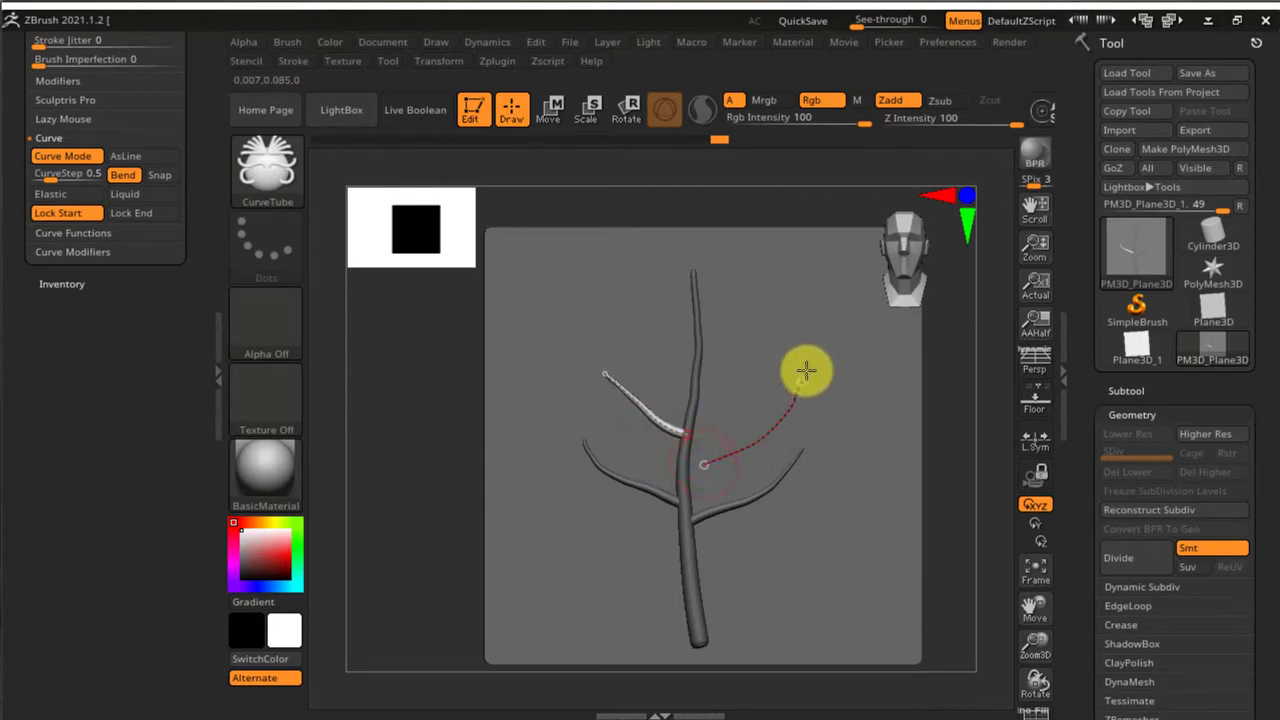
left_click_drag(693, 466, 688, 464)
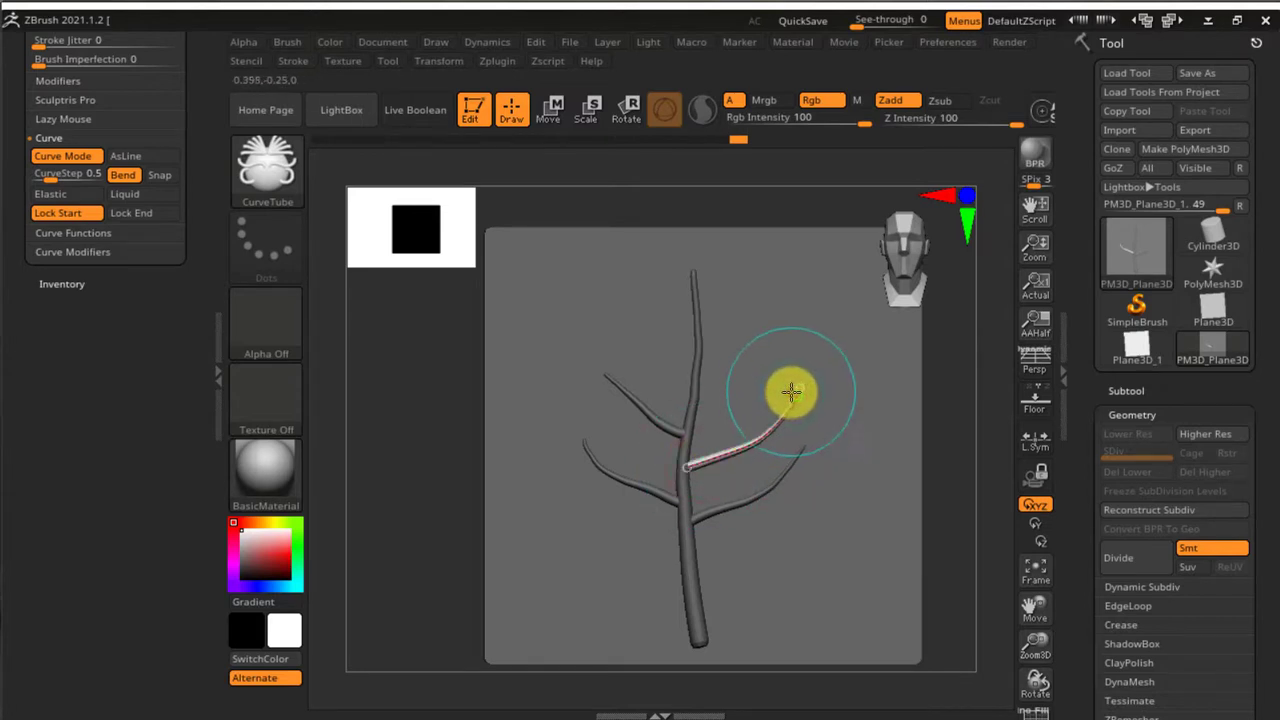
Finish the second right branch and draw a third one above it, pulling its base onto the trunk.
left_click_drag(791, 390, 777, 389)
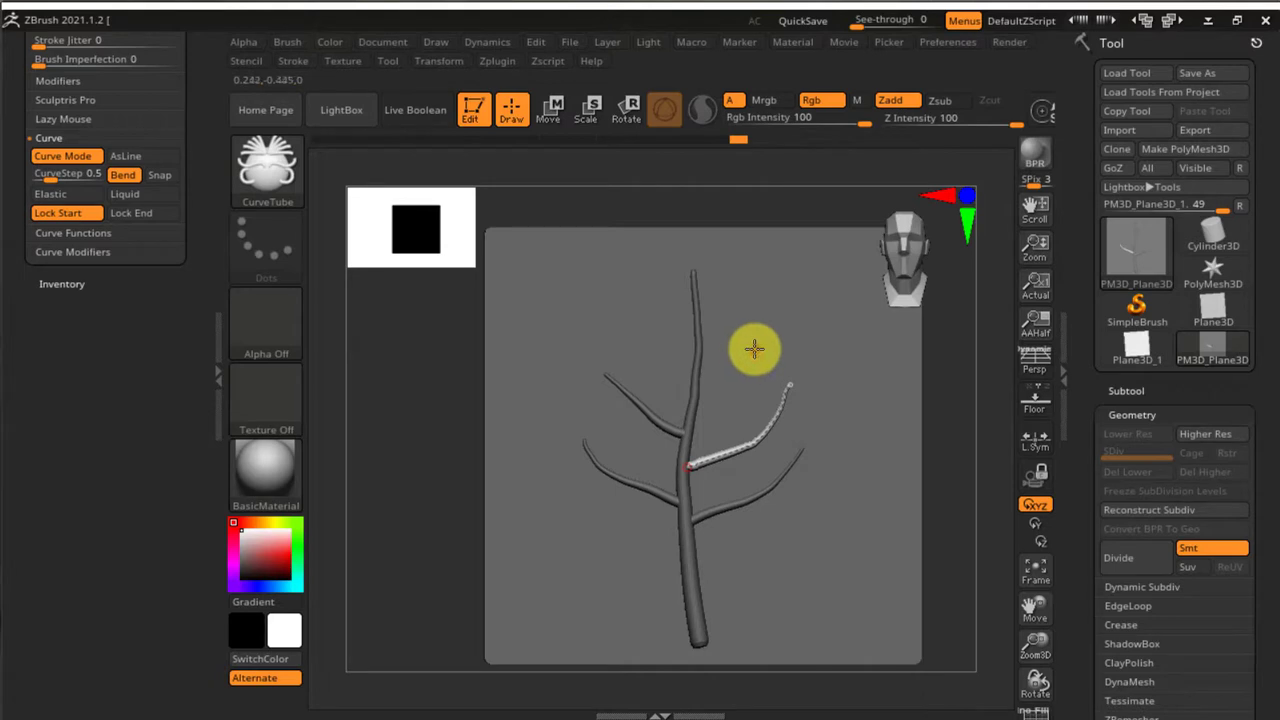
key("s")
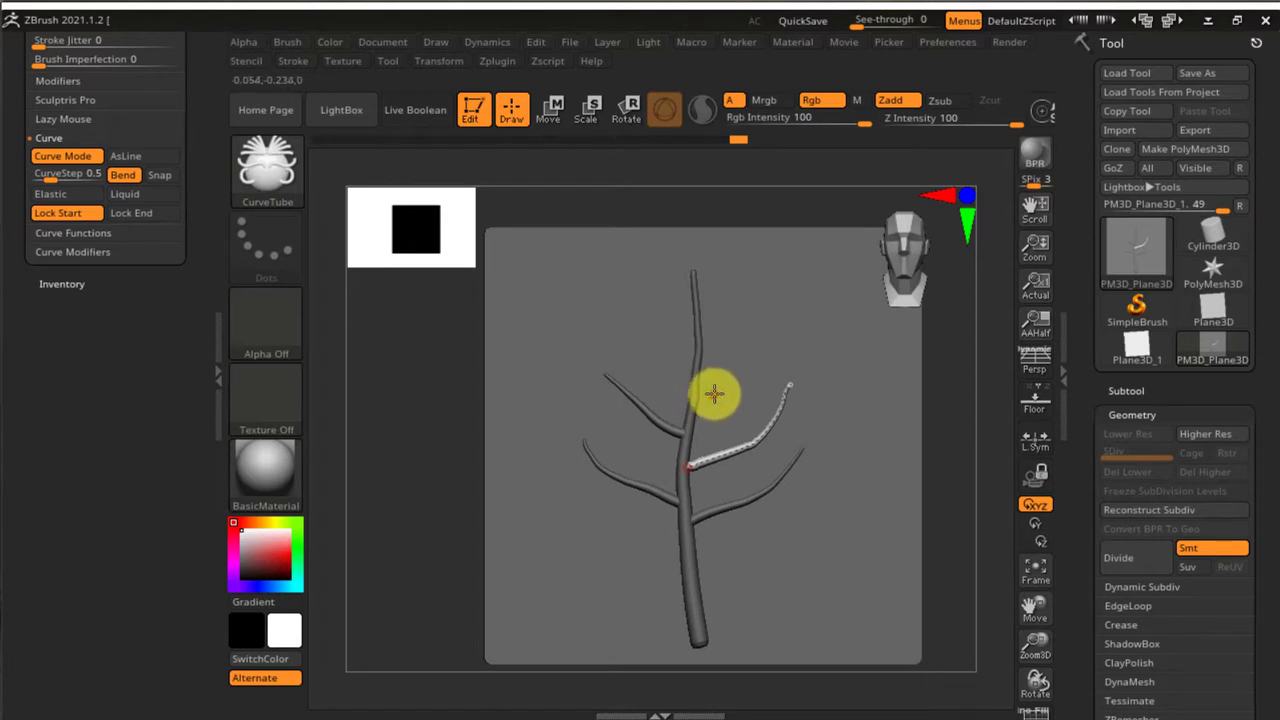
left_click_drag(776, 342, 707, 394)
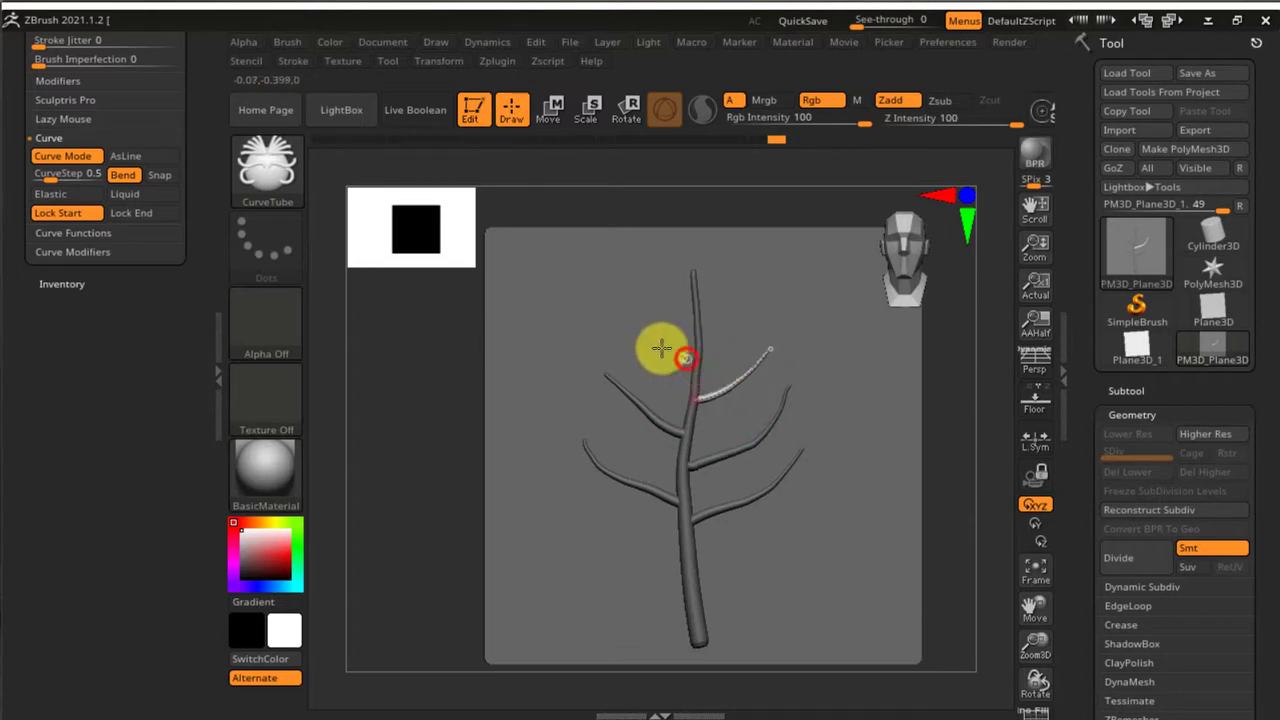
Draw a third branch on the trunk's left side, attach its base, and undo the adjustments that distort its curve.
left_click_drag(621, 303, 616, 294)
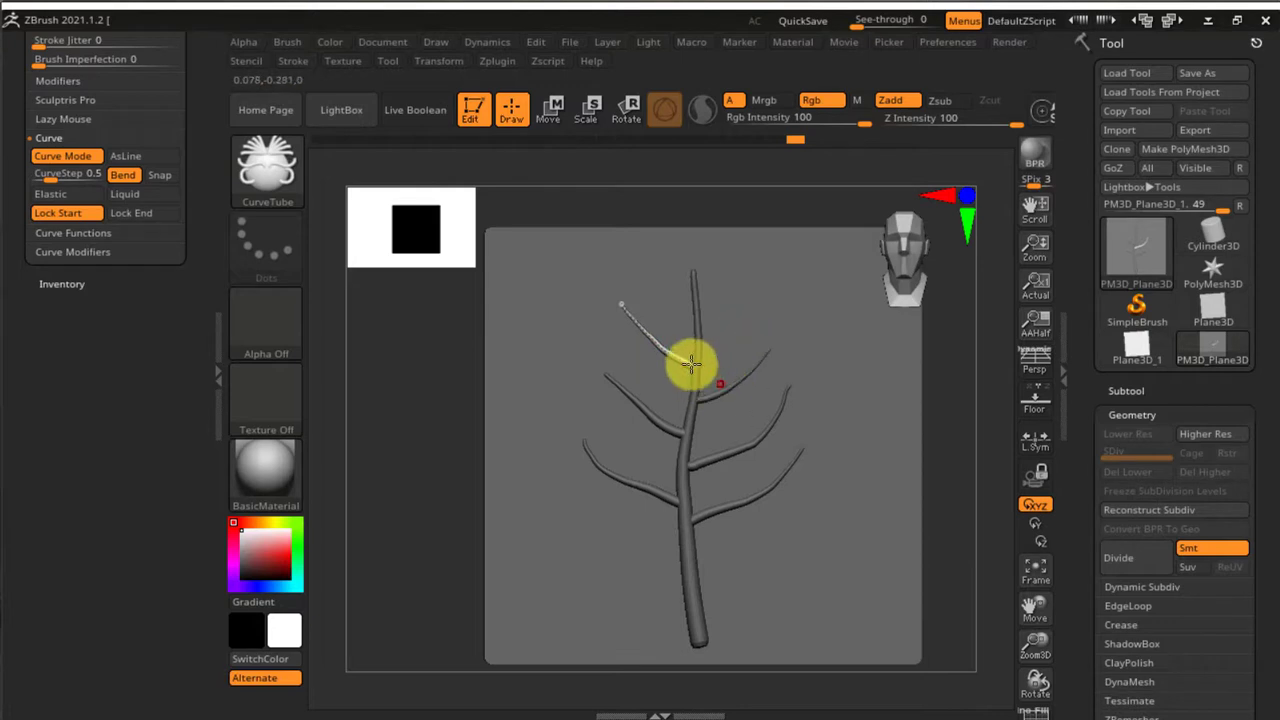
left_click_drag(632, 305, 621, 304)
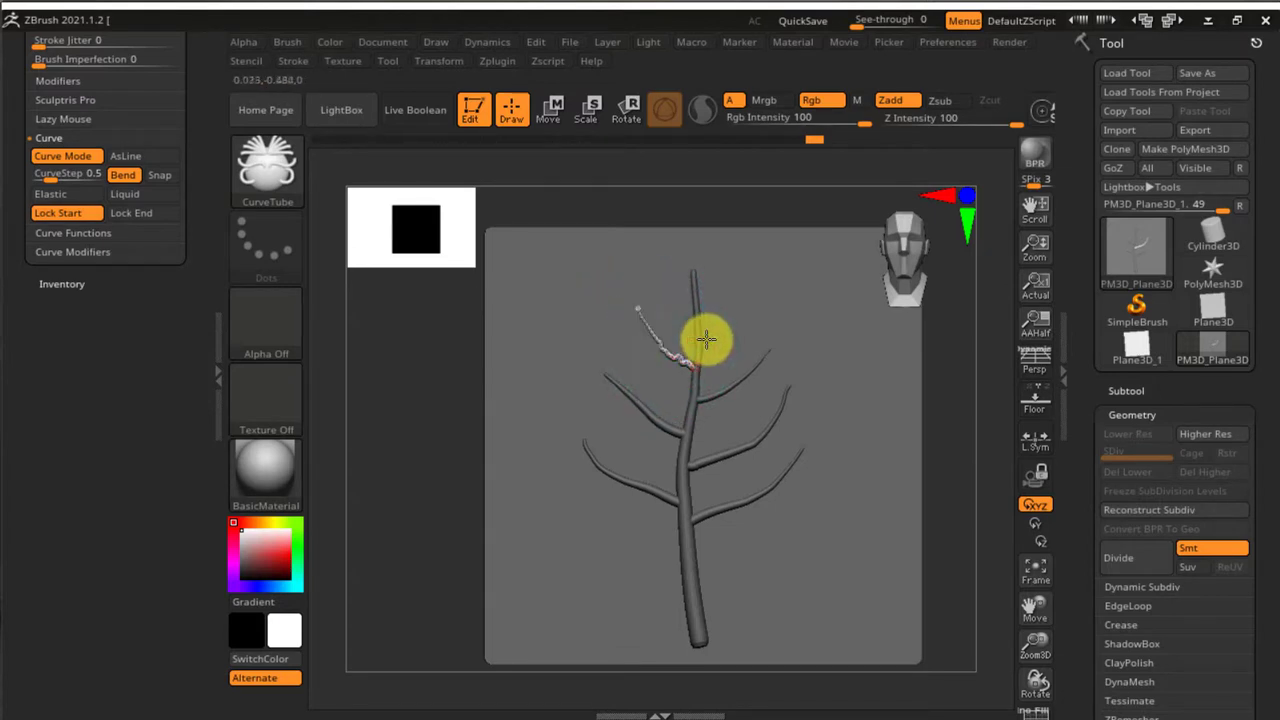
key("ctrl")
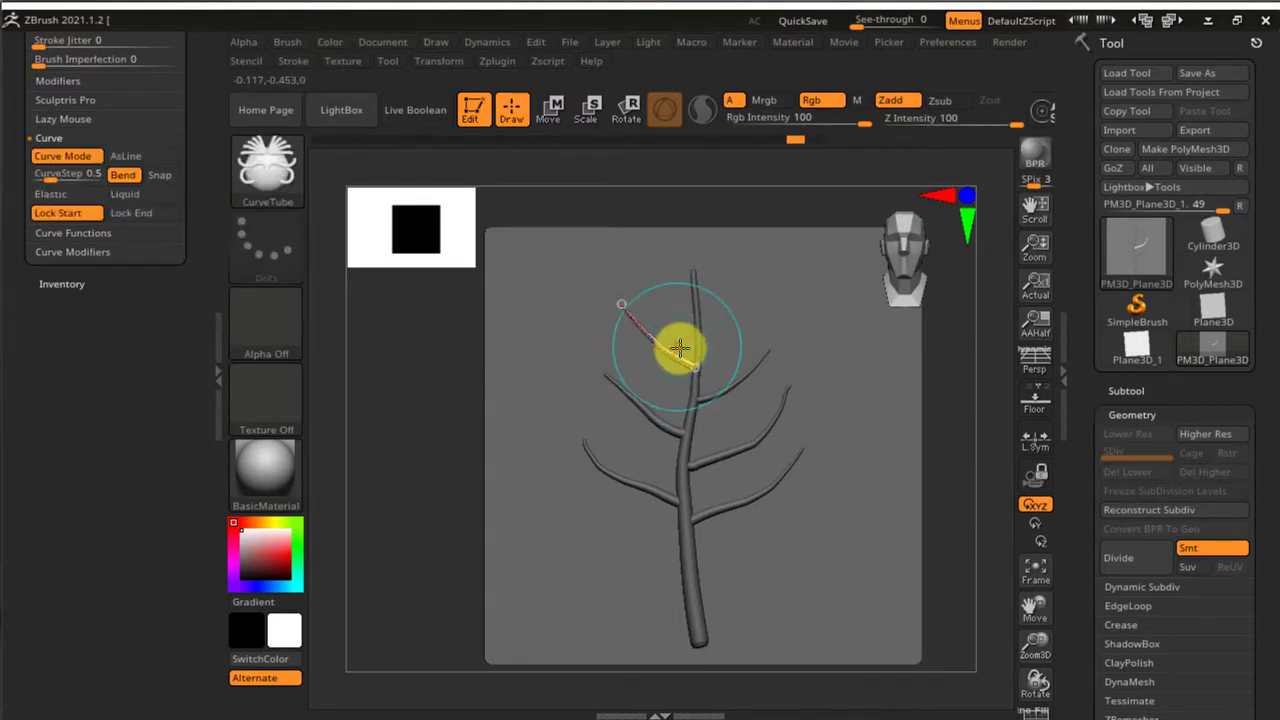
key("ctrl")
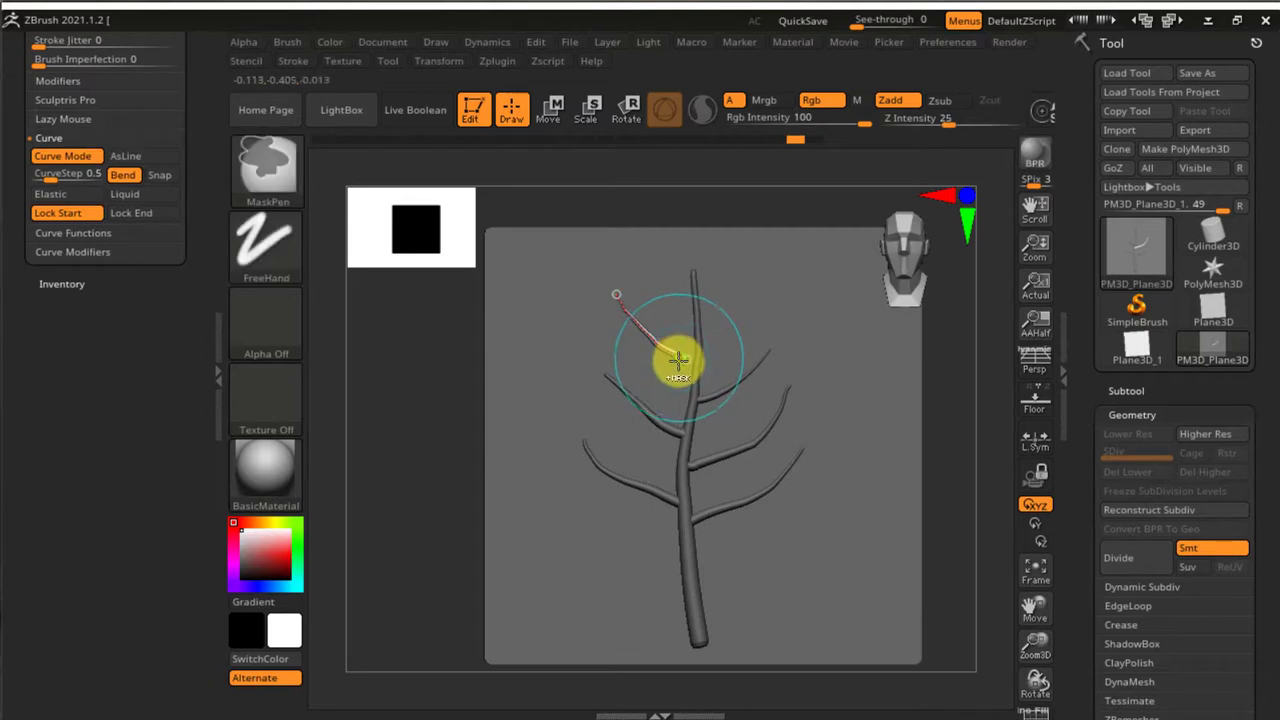
key("ctrl+z")
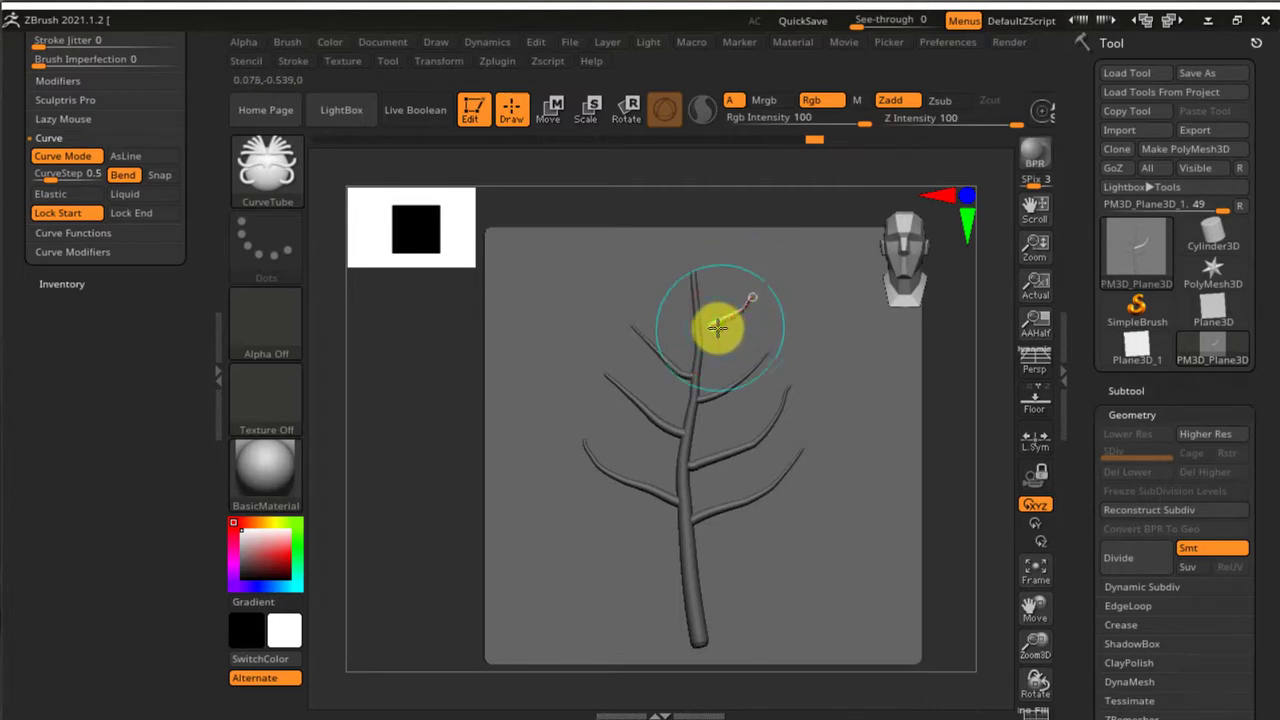
Attach the base of the short upper-right branch to the trunk near its tip and check the model from the side.
left_click_drag(718, 328, 699, 330)
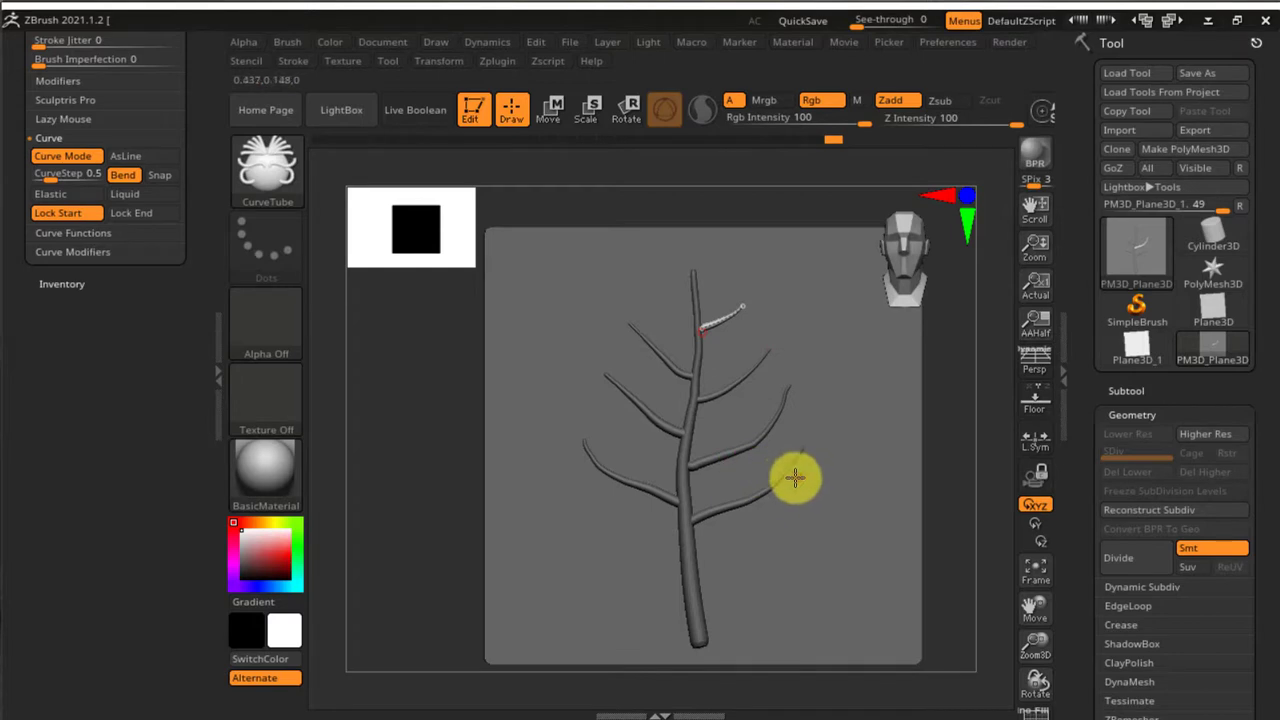
right_click_drag(798, 444, 763, 434)
right_click_drag(727, 498, 789, 485, "alt")
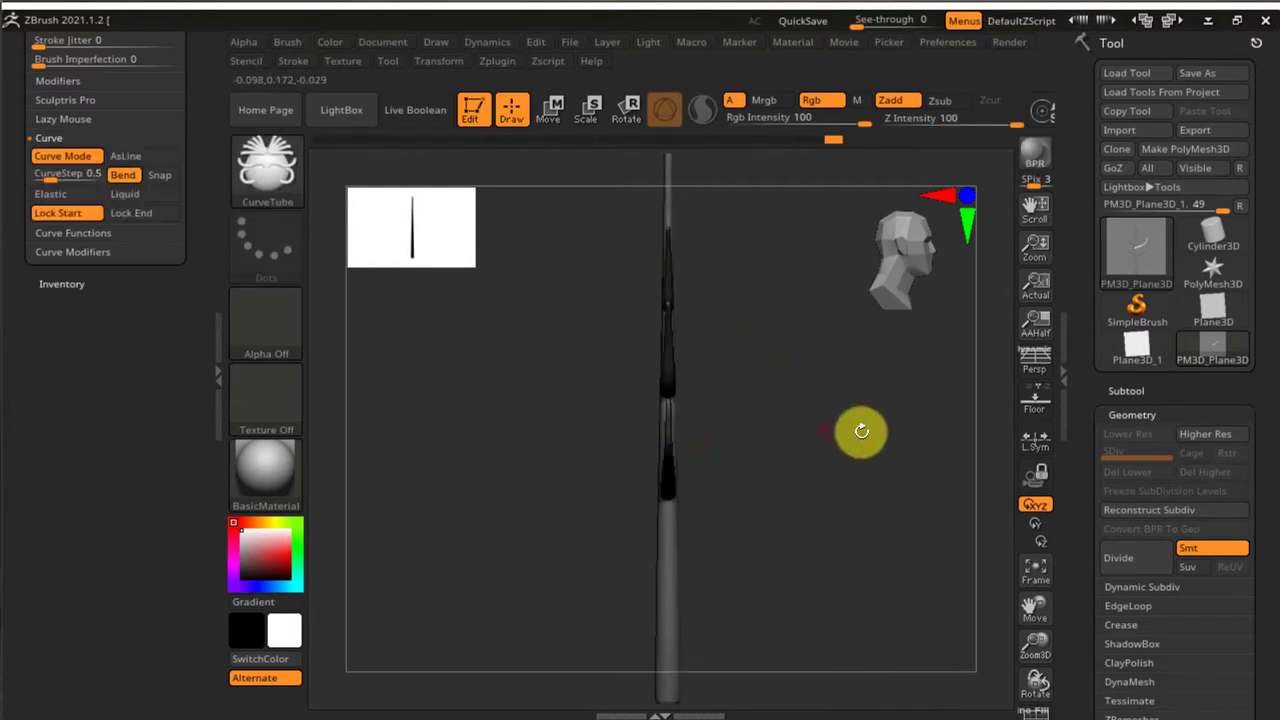
mouse_move(861, 431)
right_mouse_down("shift")
mouse_move(817, 449)
mouse_move(763, 420)
mouse_move(846, 403)
mouse_move(863, 417)
mouse_move(856, 437)
right_mouse_up("shift")
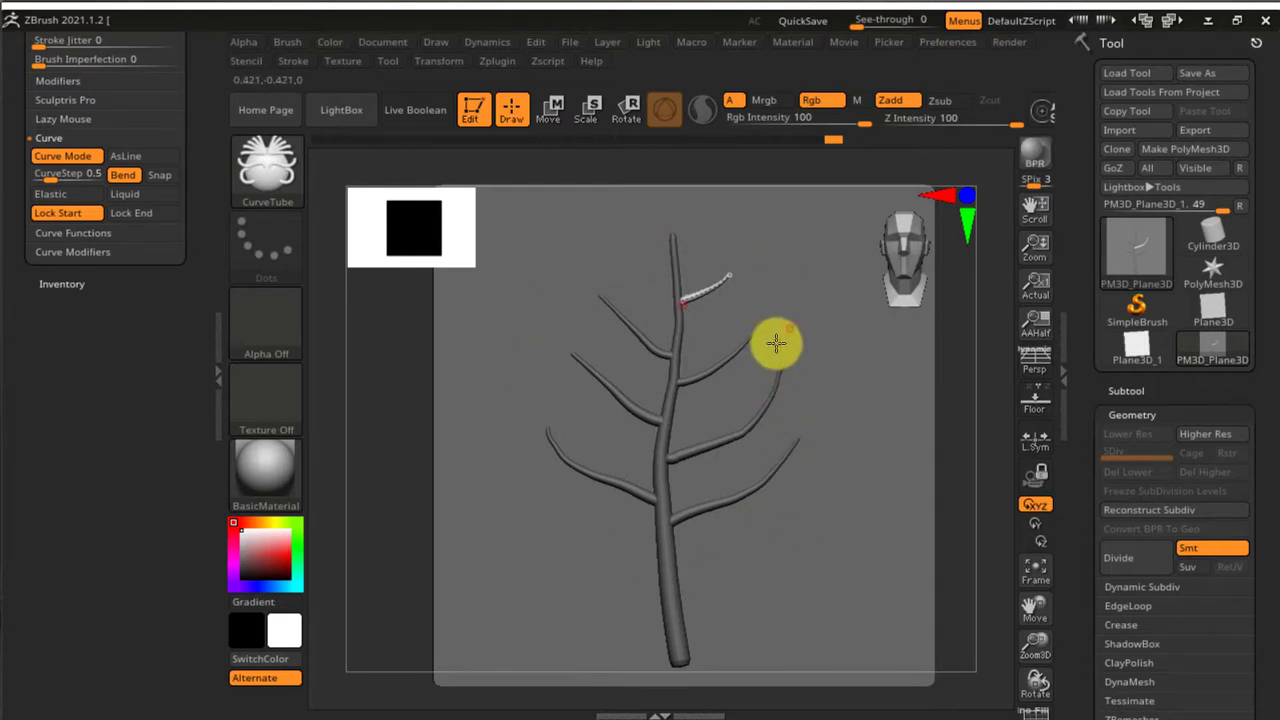
Delete the active curve and clear the mask from the plane.
left_click(1127, 391)
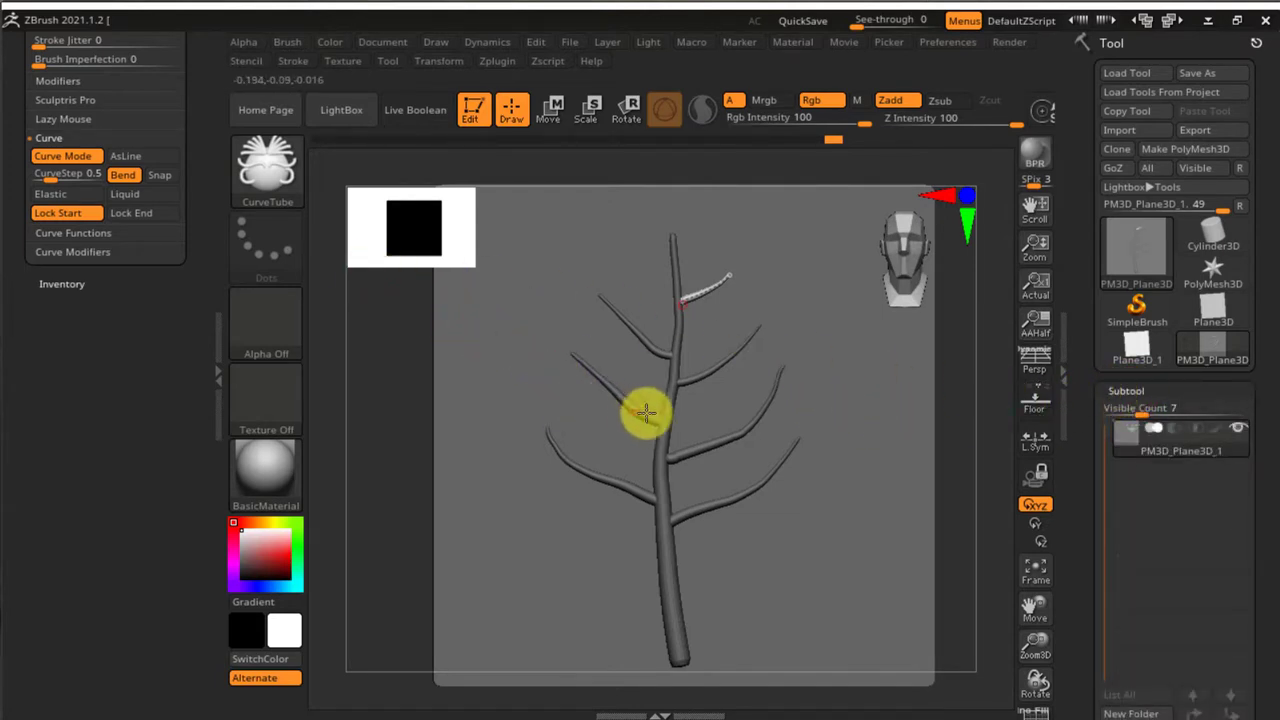
left_click_drag(114, 402, 114, 510)
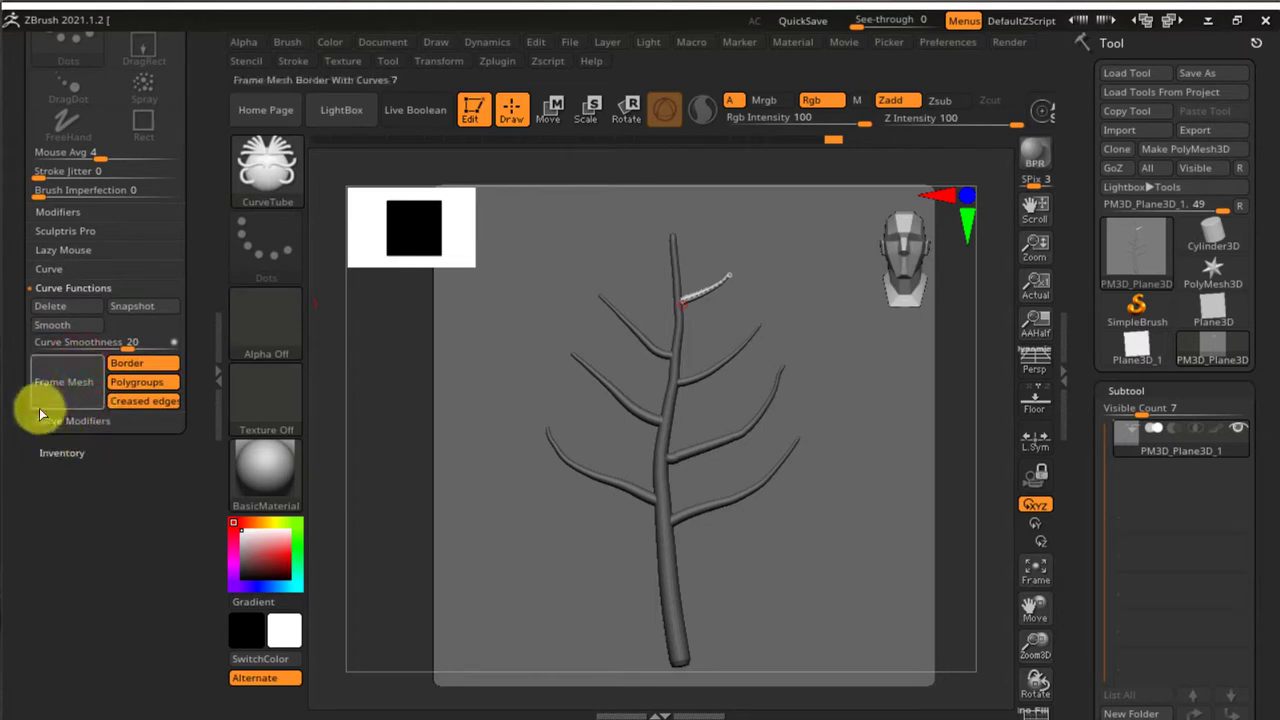
left_click(69, 306)
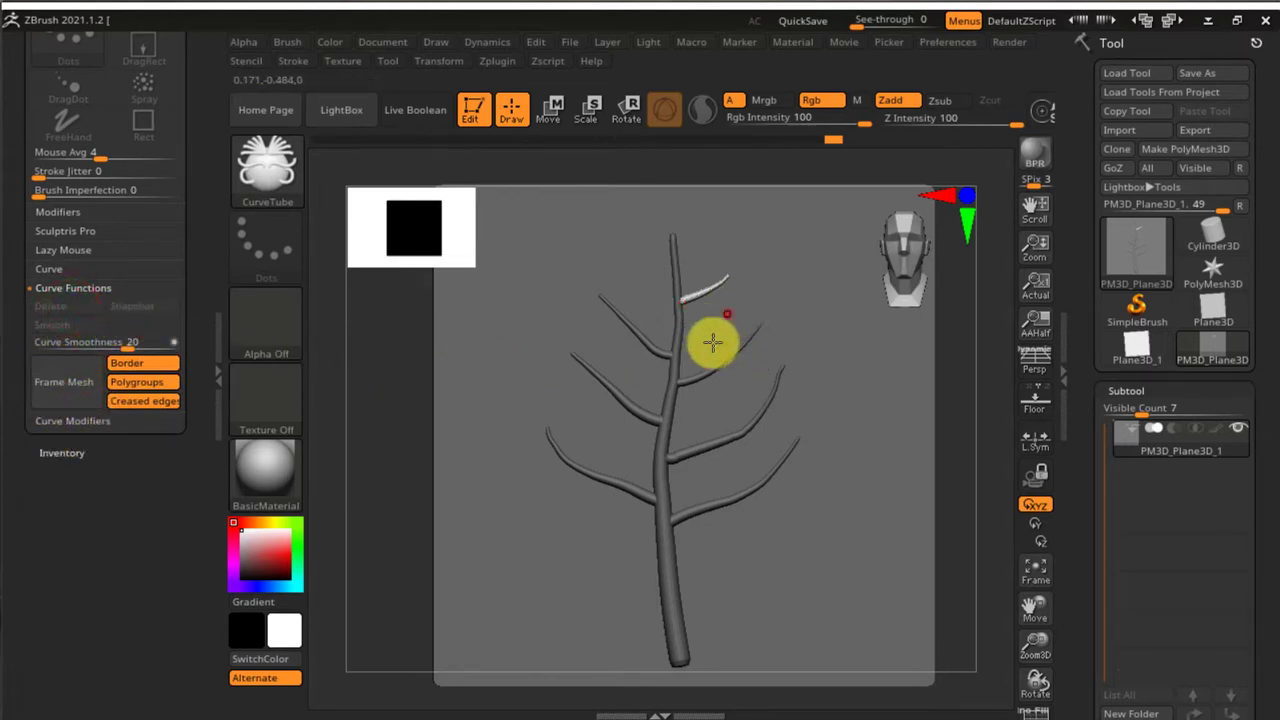
right_click_drag(883, 462, 779, 439, "ctrl")
left_click_drag(826, 374, 900, 457, "ctrl")
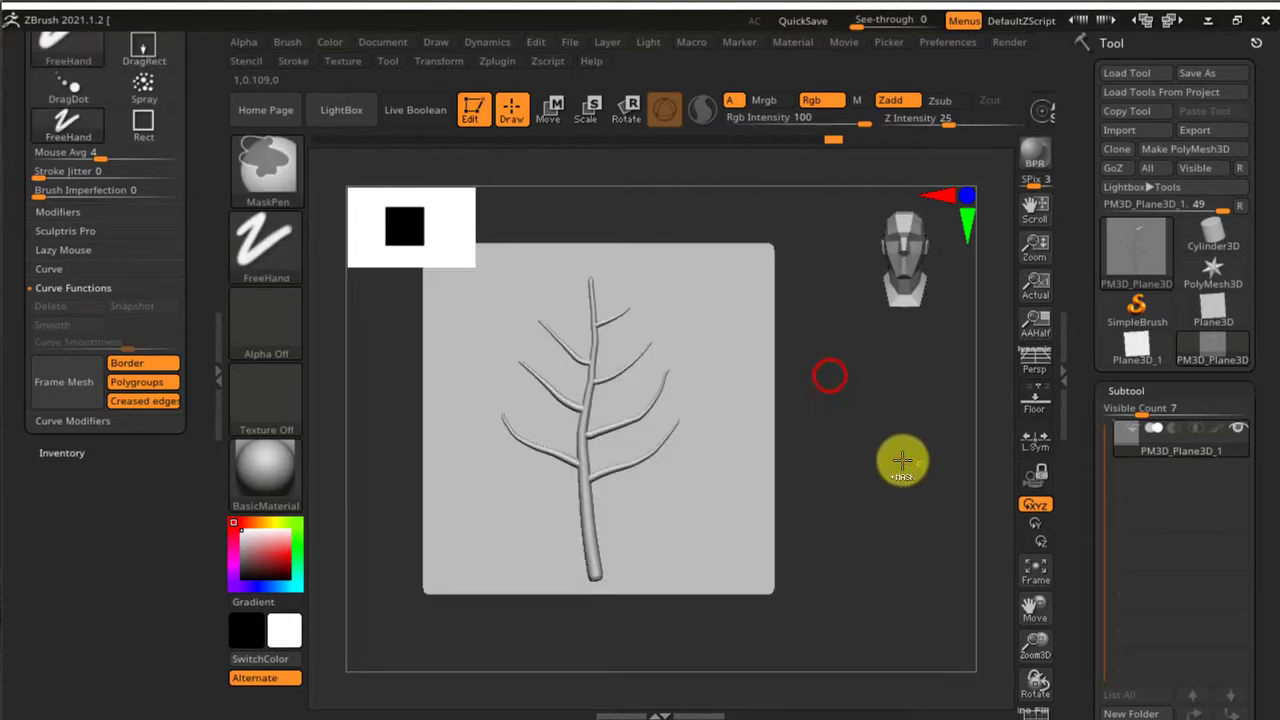
Examine the polygroups and the joints between the branches and the trunk with PolyFrame shown, and hide PolyFrame again.
right_click_drag(857, 436, 902, 429, "alt")
key("shift+f")
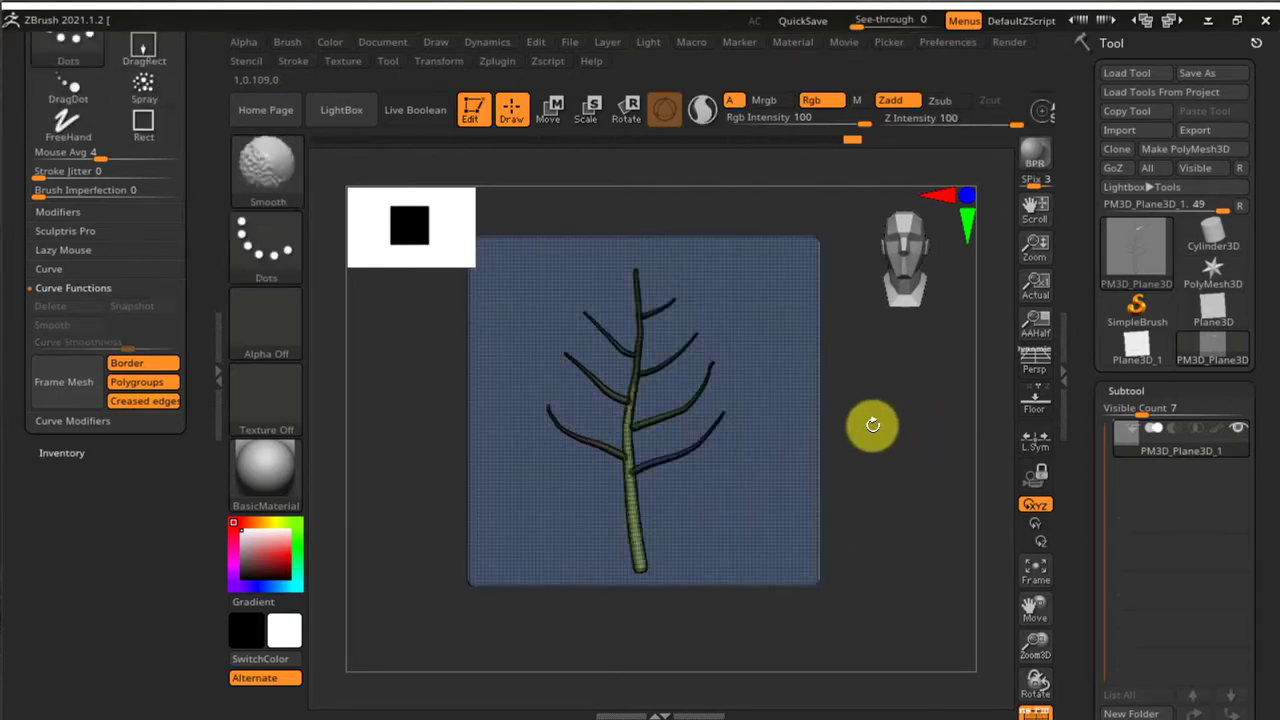
right_click_drag(671, 414, 710, 565, "ctrl")
right_click_drag(665, 491, 678, 555, "ctrl")
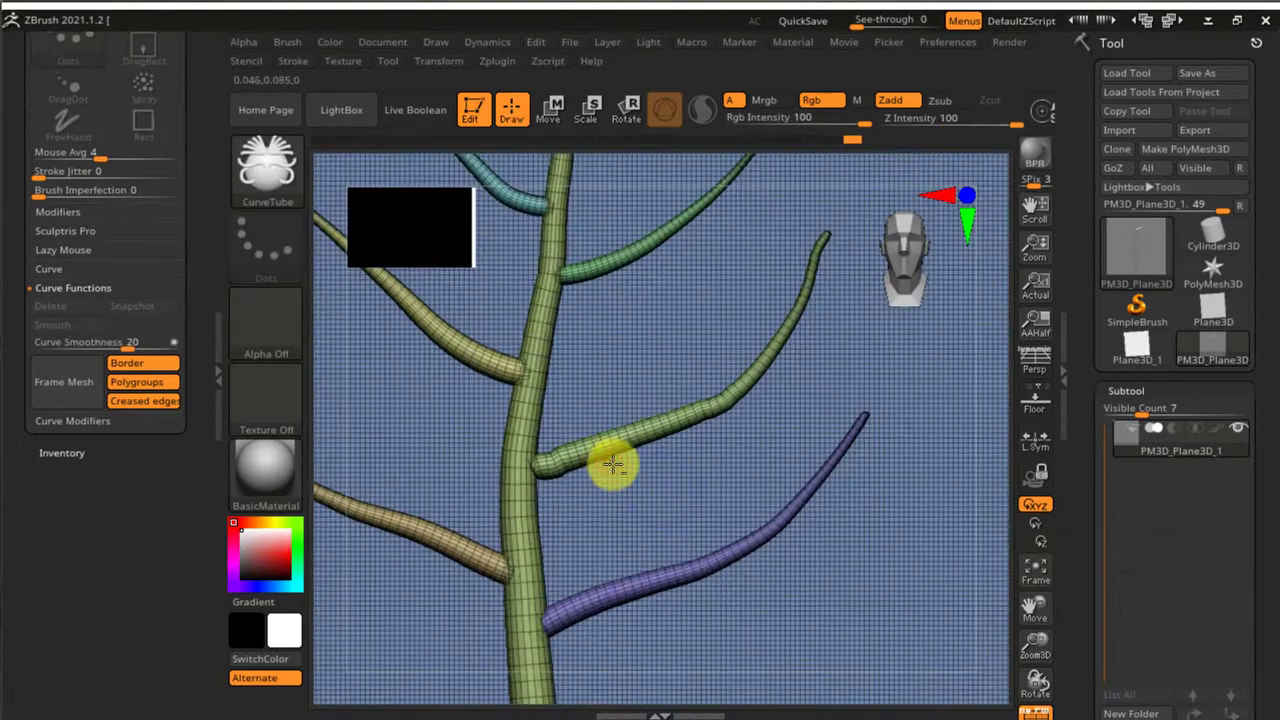
right_click_drag(611, 466, 720, 557, "alt")
right_click_drag(700, 471, 706, 405, "ctrl")
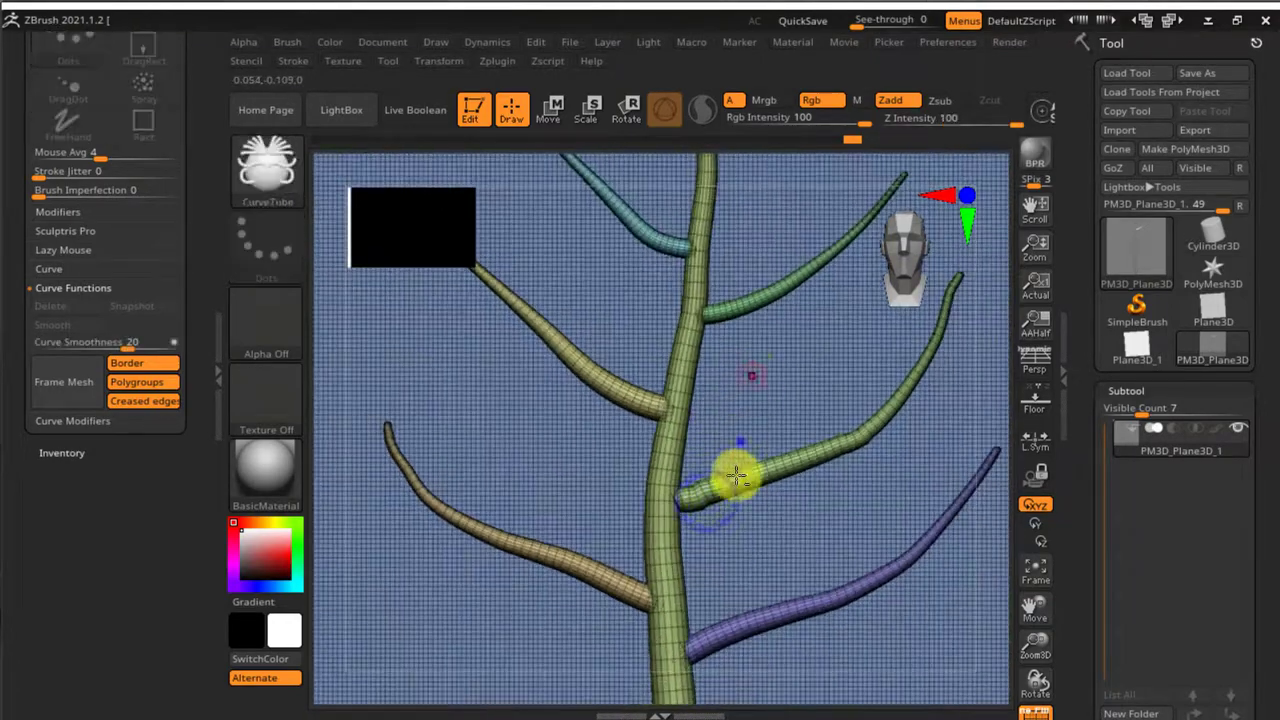
right_click_drag(737, 480, 743, 648, "alt")
right_click_drag(729, 457, 717, 618, "alt")
right_click_drag(734, 474, 706, 412, "ctrl")
right_click_drag(709, 511, 687, 329, "alt")
mouse_move(719, 391)
right_mouse_down("ctrl")
mouse_move(714, 449)
mouse_move(700, 457)
mouse_move(658, 439)
mouse_move(866, 449)
mouse_move(657, 431)
mouse_move(686, 446)
mouse_move(671, 409)
mouse_move(703, 449)
mouse_move(703, 434)
mouse_move(675, 456)
right_mouse_up("ctrl")
key("shift+f")
right_click_drag(675, 456, 663, 426, "alt")
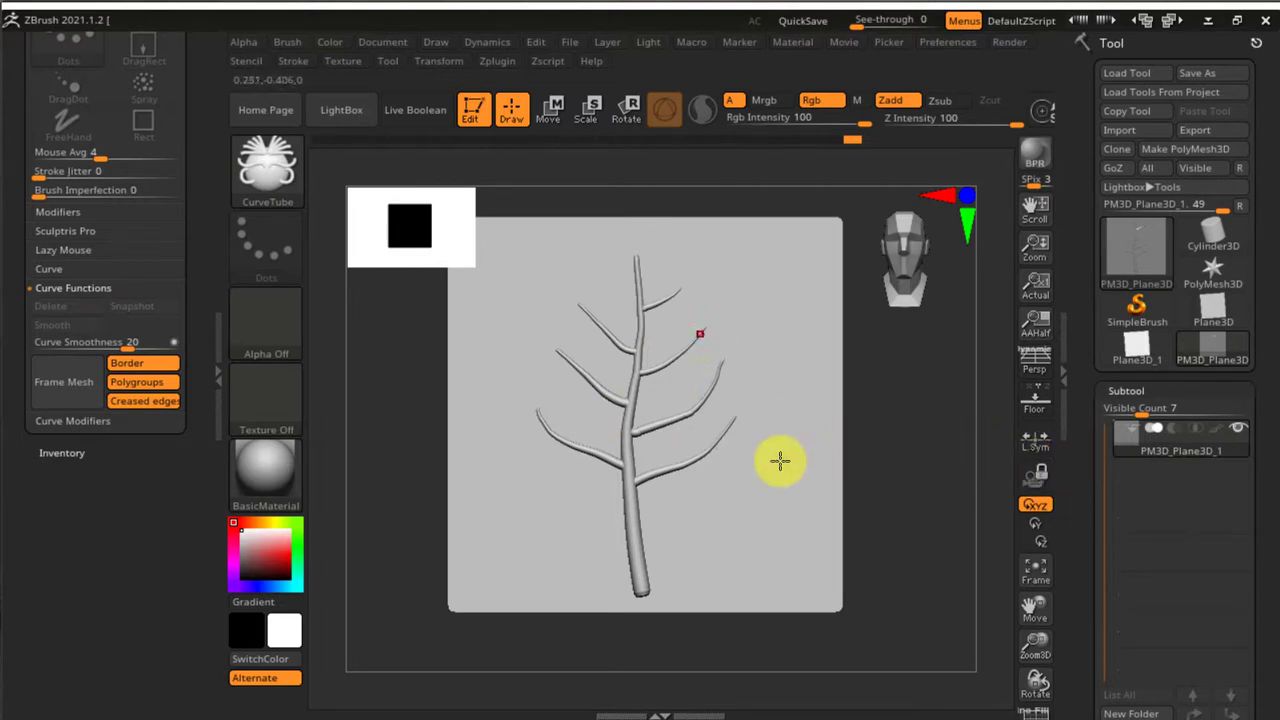
Isolate the plane's polygroup and split the hidden trunk and branches into a separate subtool.
key("ctrl+shift")
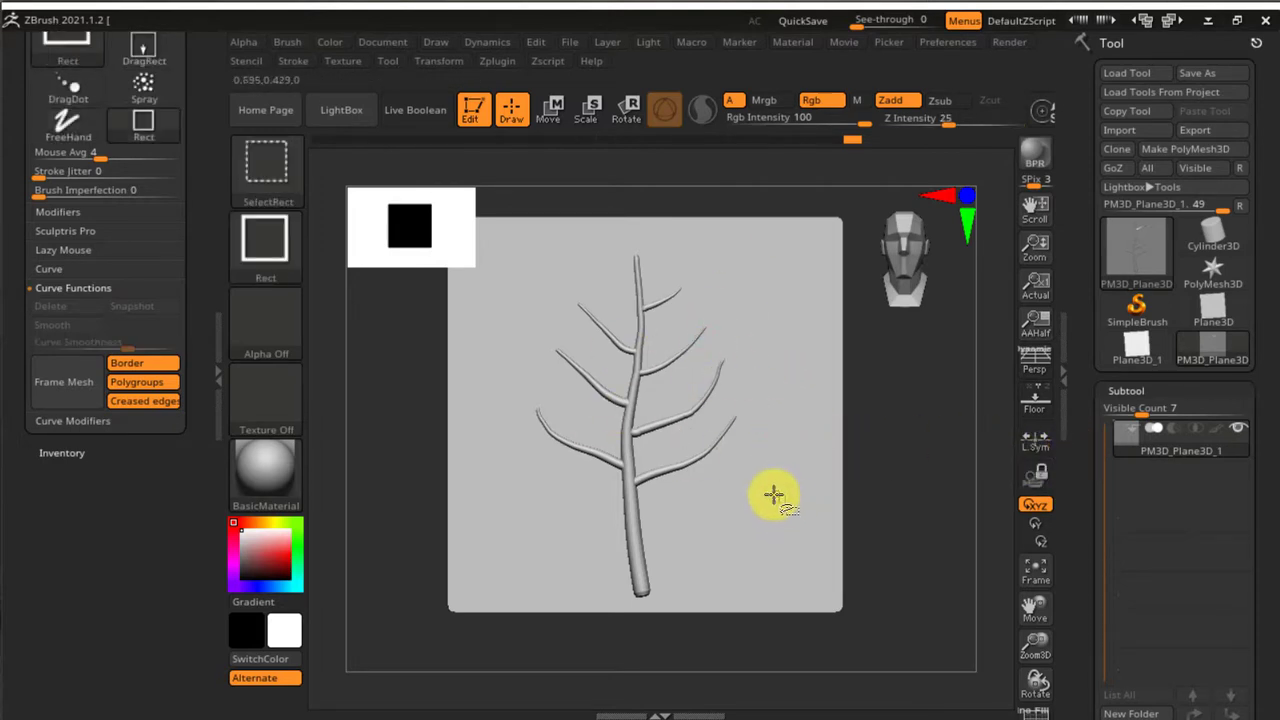
left_click(763, 490, "ctrl+shift")
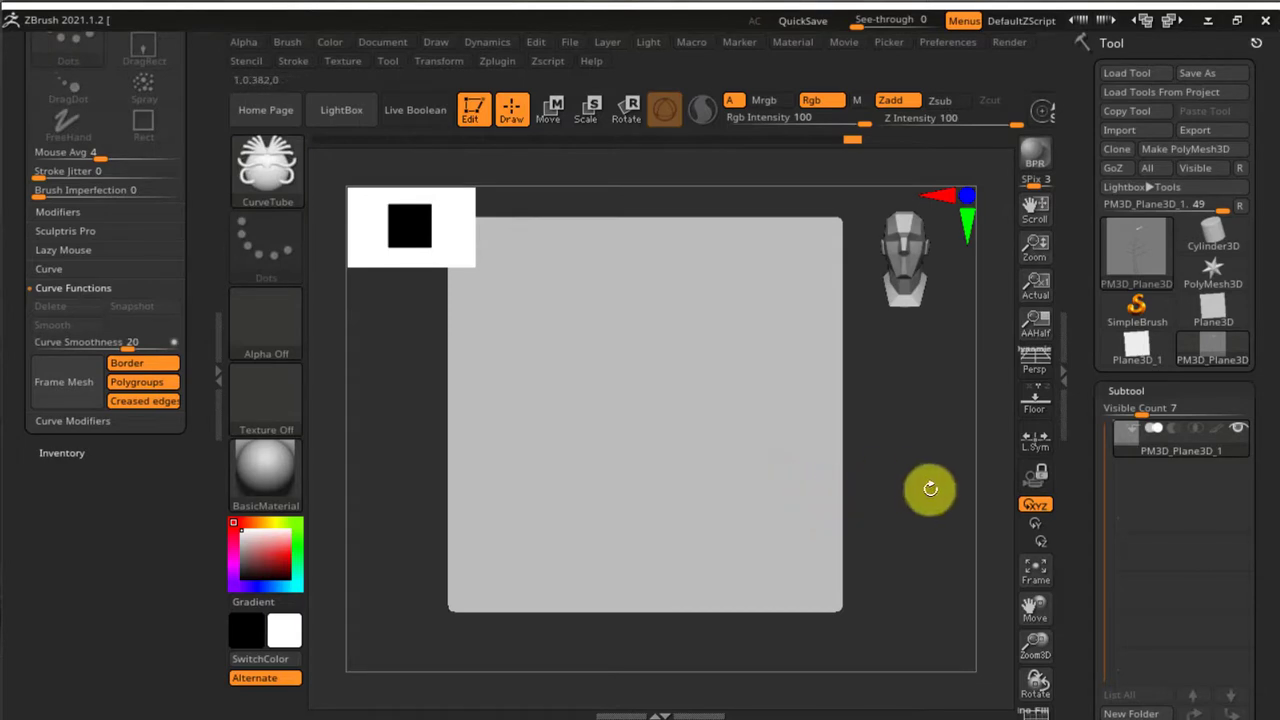
left_click_drag(1083, 526, 1102, 437)
left_click(1105, 646)
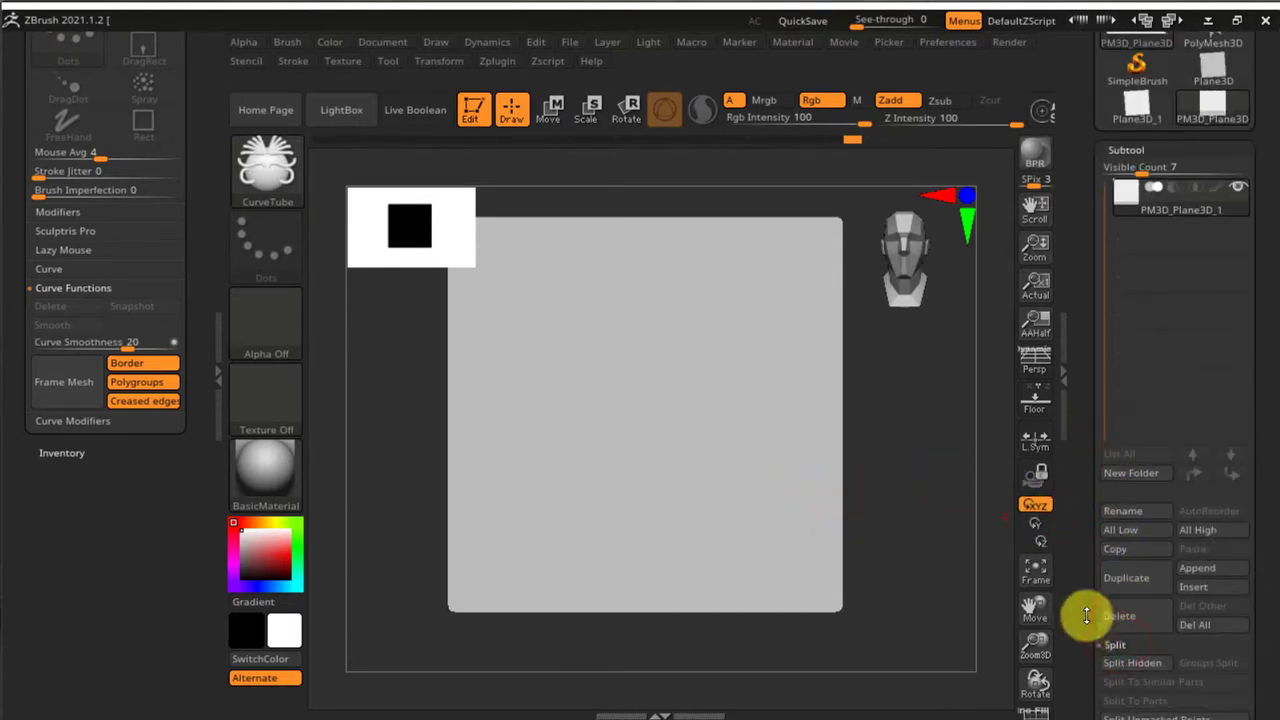
left_click_drag(1078, 612, 1078, 583)
left_click(1128, 634)
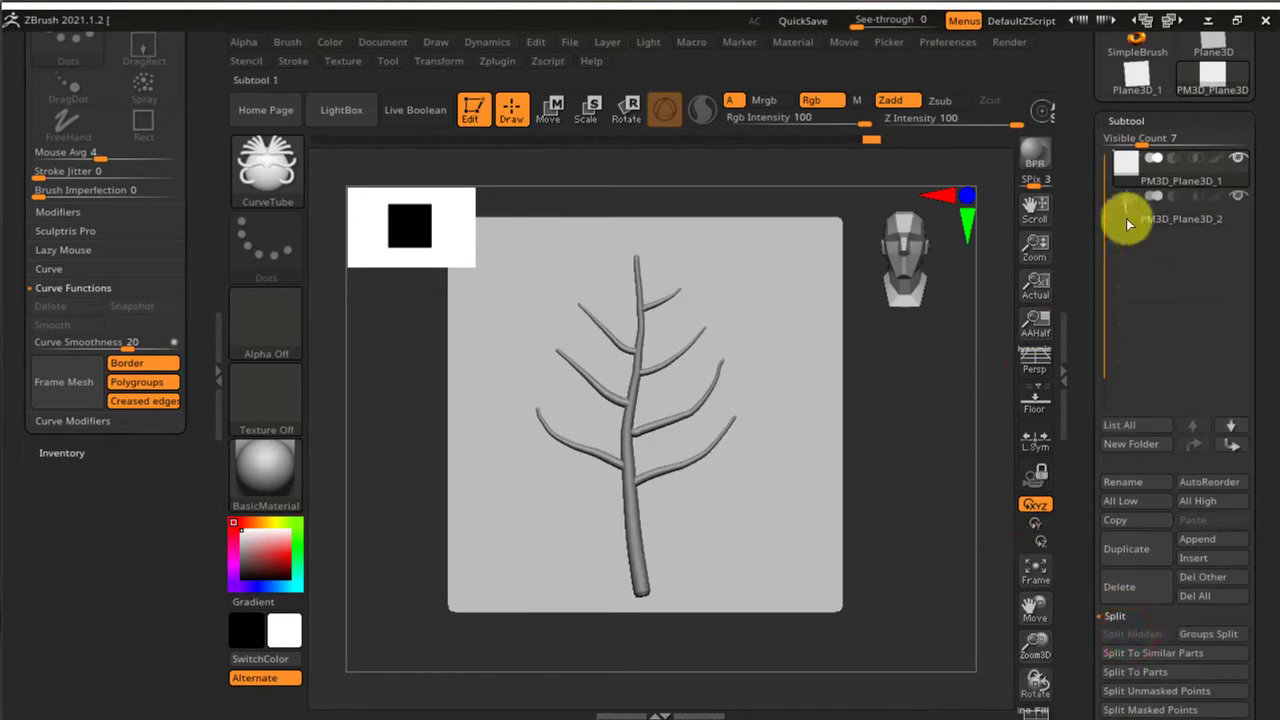
Check the split-off branch subtool, make the plane subtool PM3D_Plane3D_1 active, and switch to the Standard brush.
left_click(1186, 218)
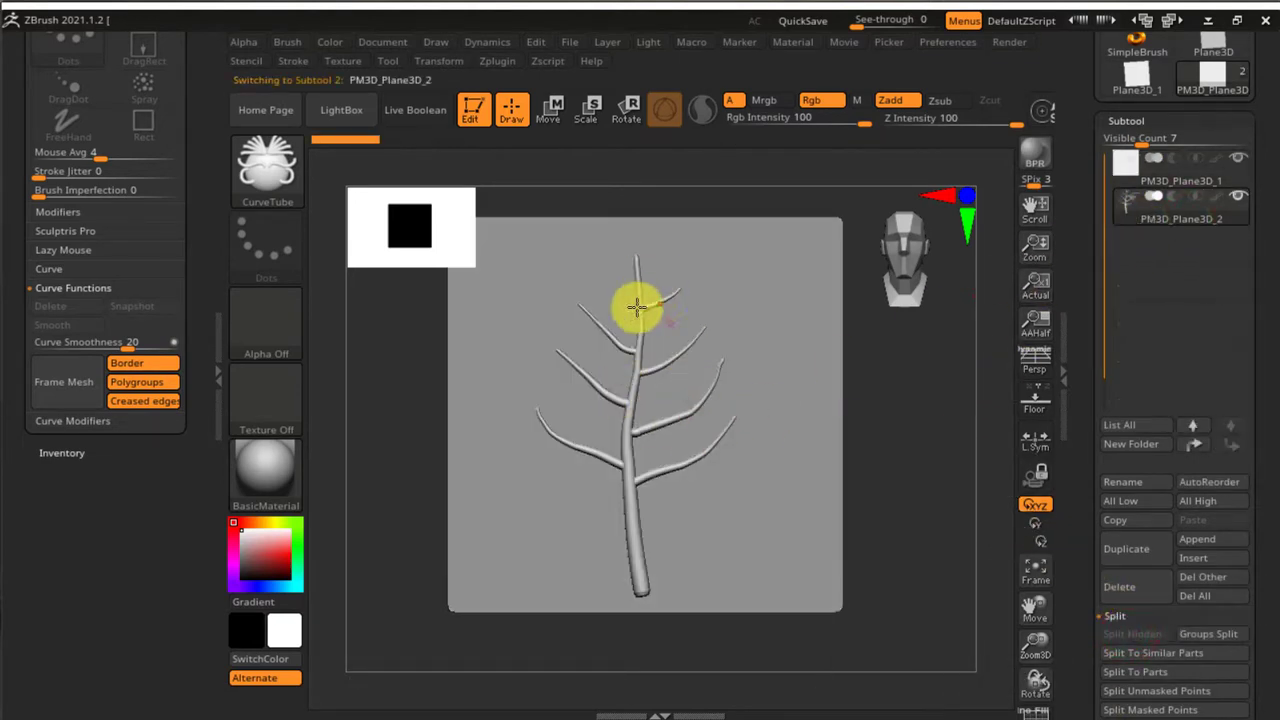
left_click(1180, 177)
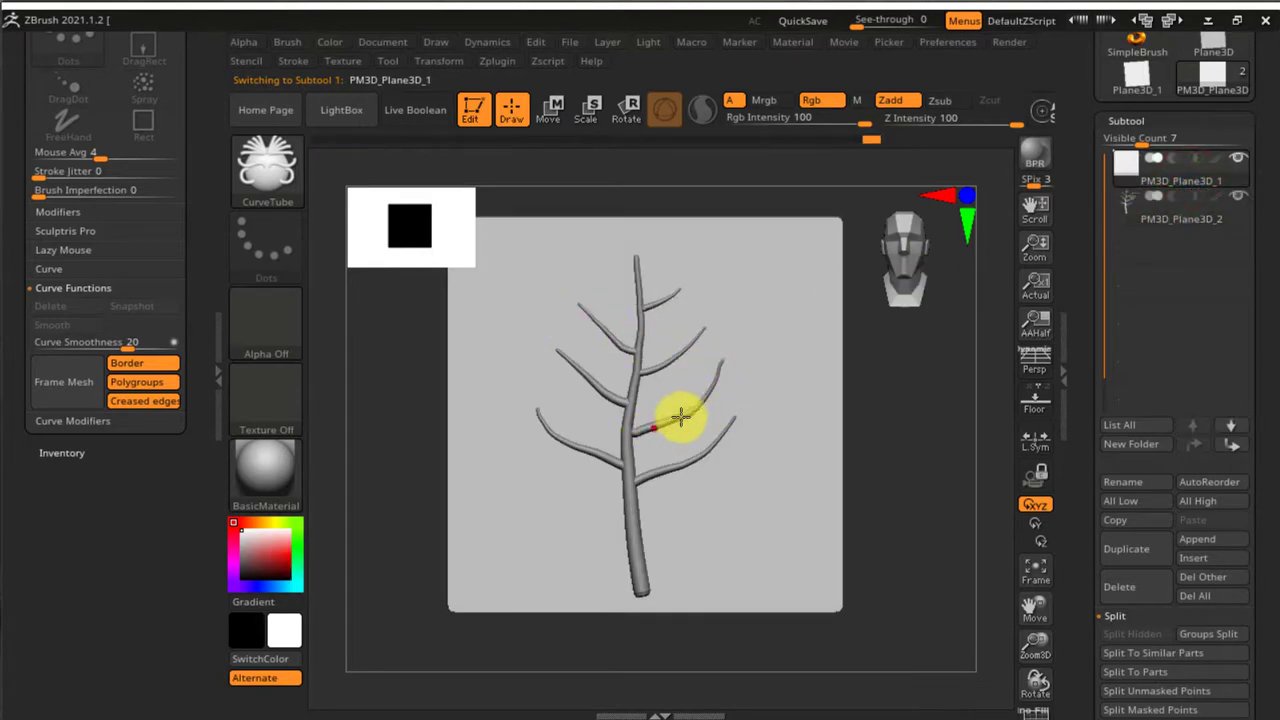
left_click(888, 396, "ctrl")
left_click(893, 398, "ctrl")
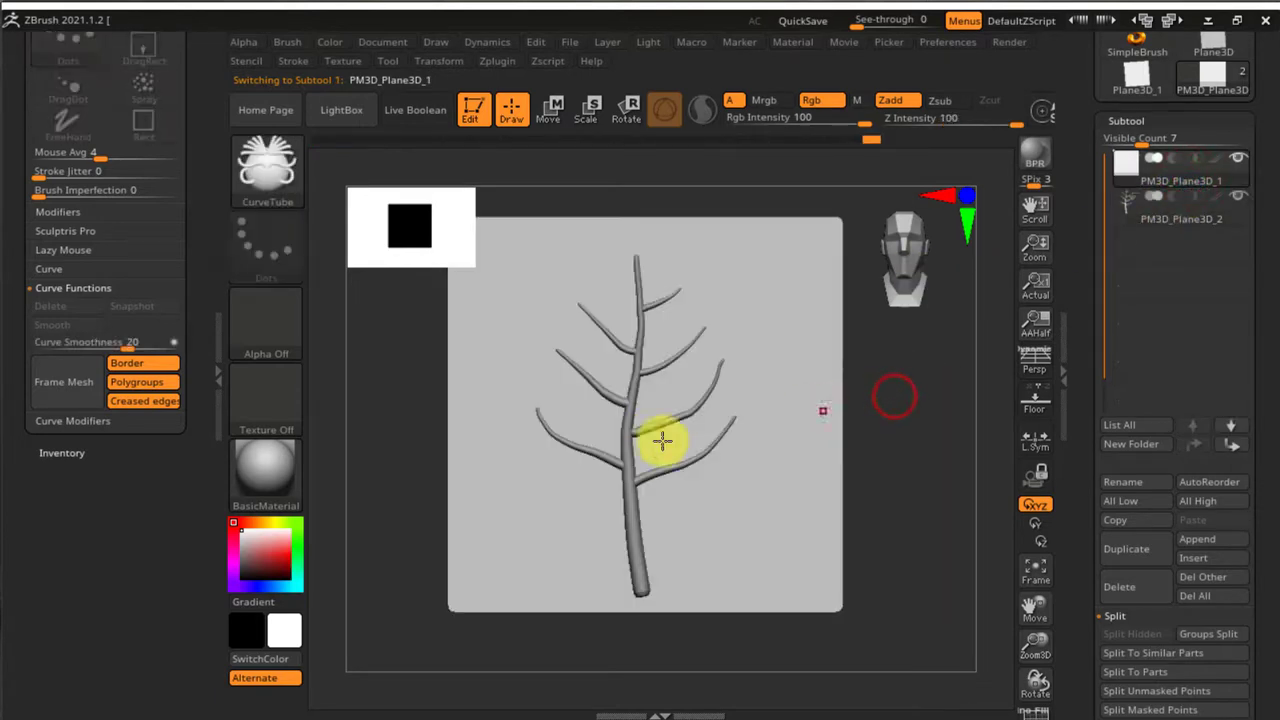
right_click_drag(600, 438, 621, 480, "alt")
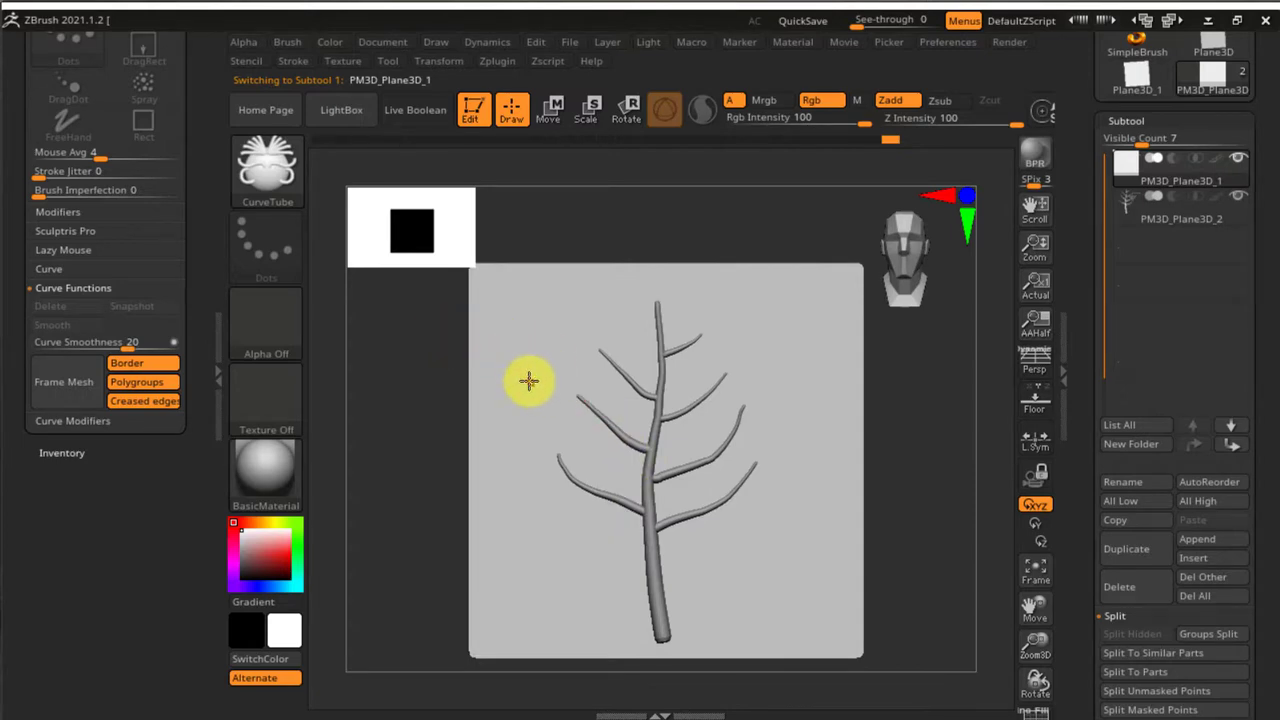
key("b")
key("s")
key("t")
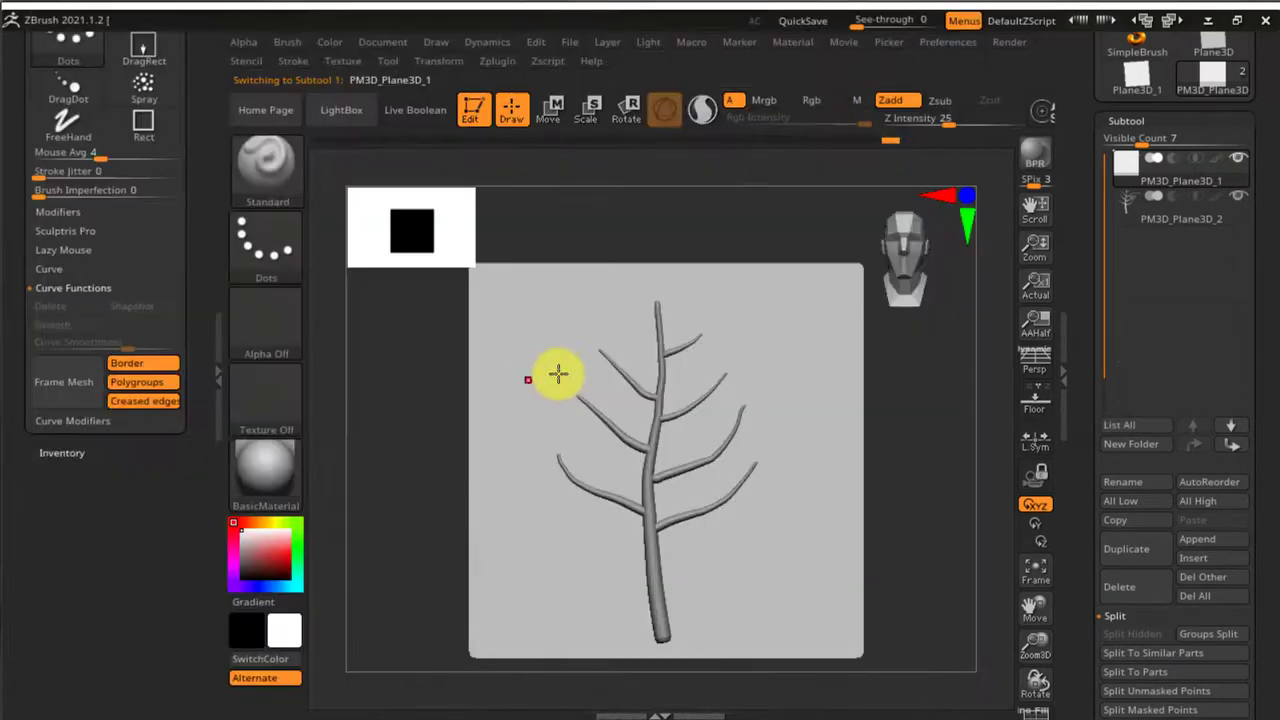
key("s")
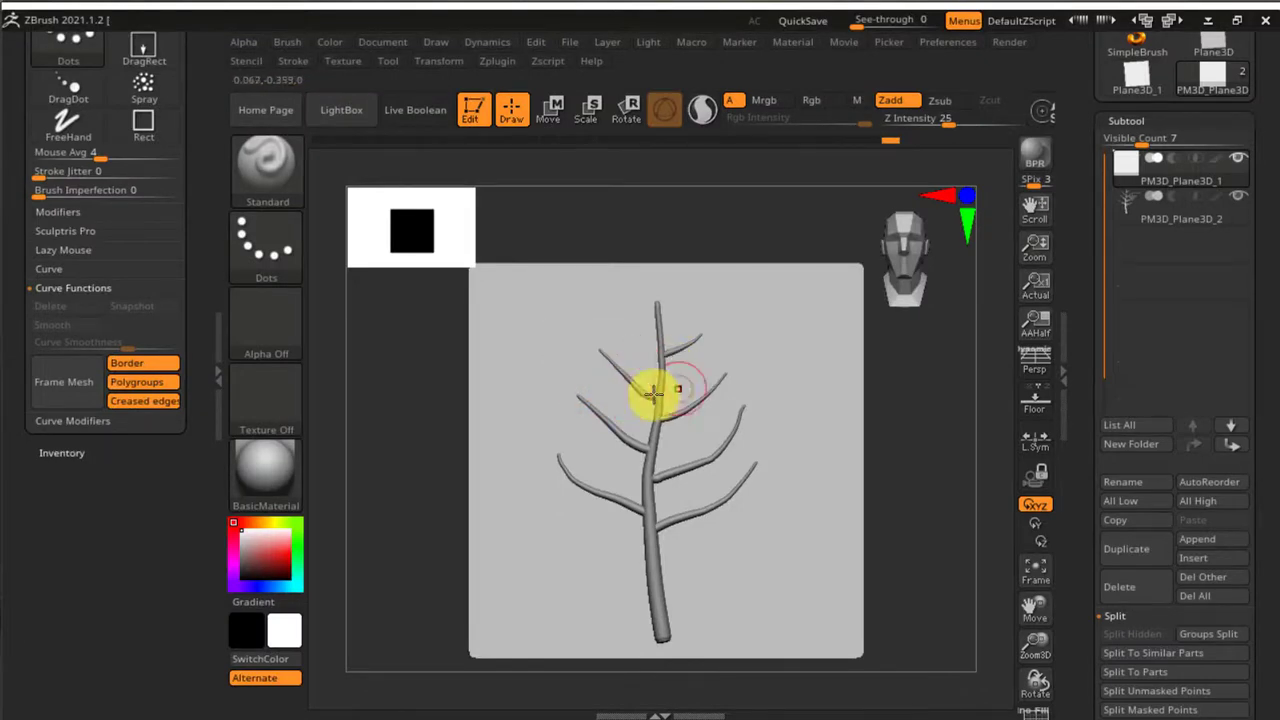
Paint a leaf-shaped mask on the plane around the branches, trimming its edge and filling it in where the stem begins.
key("ctrl")
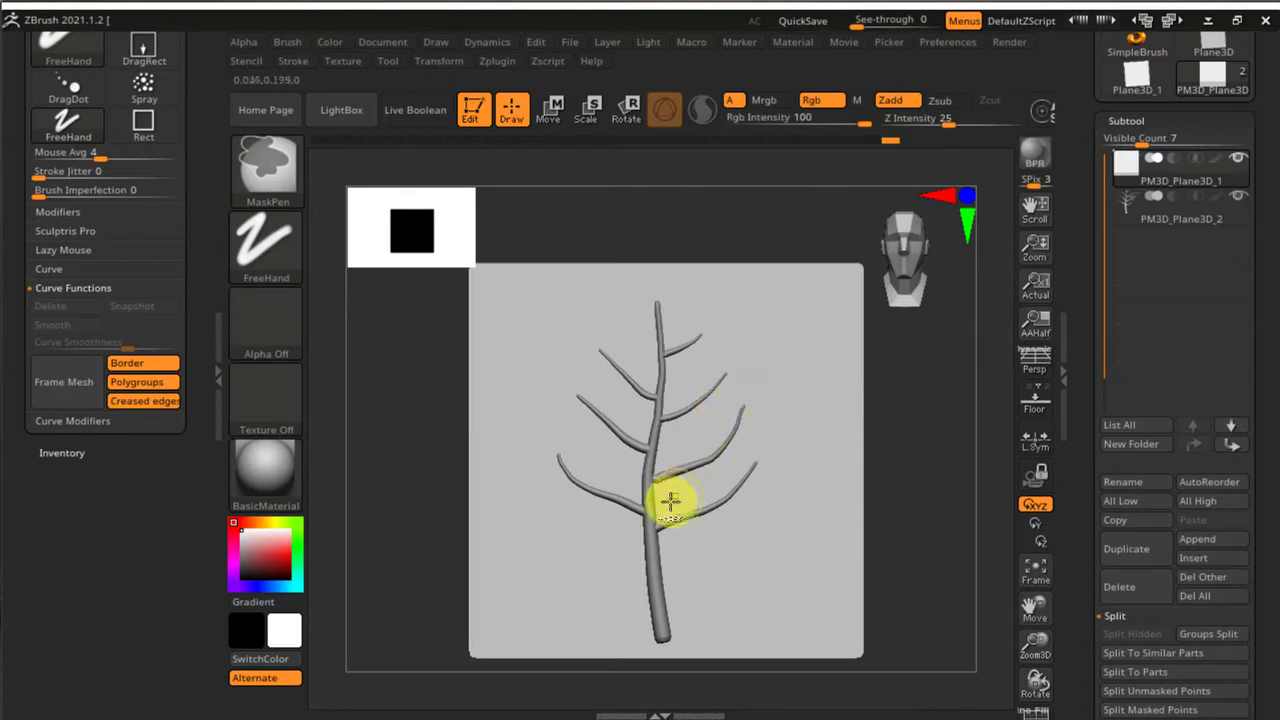
mouse_move(640, 456)
left_mouse_down("ctrl")
mouse_move(634, 424)
mouse_move(603, 443)
mouse_move(606, 423)
mouse_move(654, 520)
mouse_move(583, 466)
mouse_move(577, 487)
mouse_move(571, 434)
mouse_move(577, 457)
mouse_move(586, 376)
mouse_move(630, 328)
mouse_move(591, 374)
mouse_move(651, 374)
mouse_move(660, 309)
mouse_move(679, 388)
mouse_move(662, 314)
mouse_move(689, 383)
mouse_move(663, 406)
mouse_move(666, 295)
mouse_move(709, 377)
mouse_move(686, 366)
mouse_move(669, 323)
mouse_move(701, 348)
mouse_move(674, 303)
mouse_move(740, 403)
mouse_move(743, 463)
mouse_move(689, 417)
mouse_move(697, 457)
mouse_move(629, 509)
mouse_move(709, 506)
mouse_move(617, 511)
mouse_move(733, 550)
left_mouse_up("ctrl")
left_click_drag(804, 477, 686, 552, "ctrl+alt")
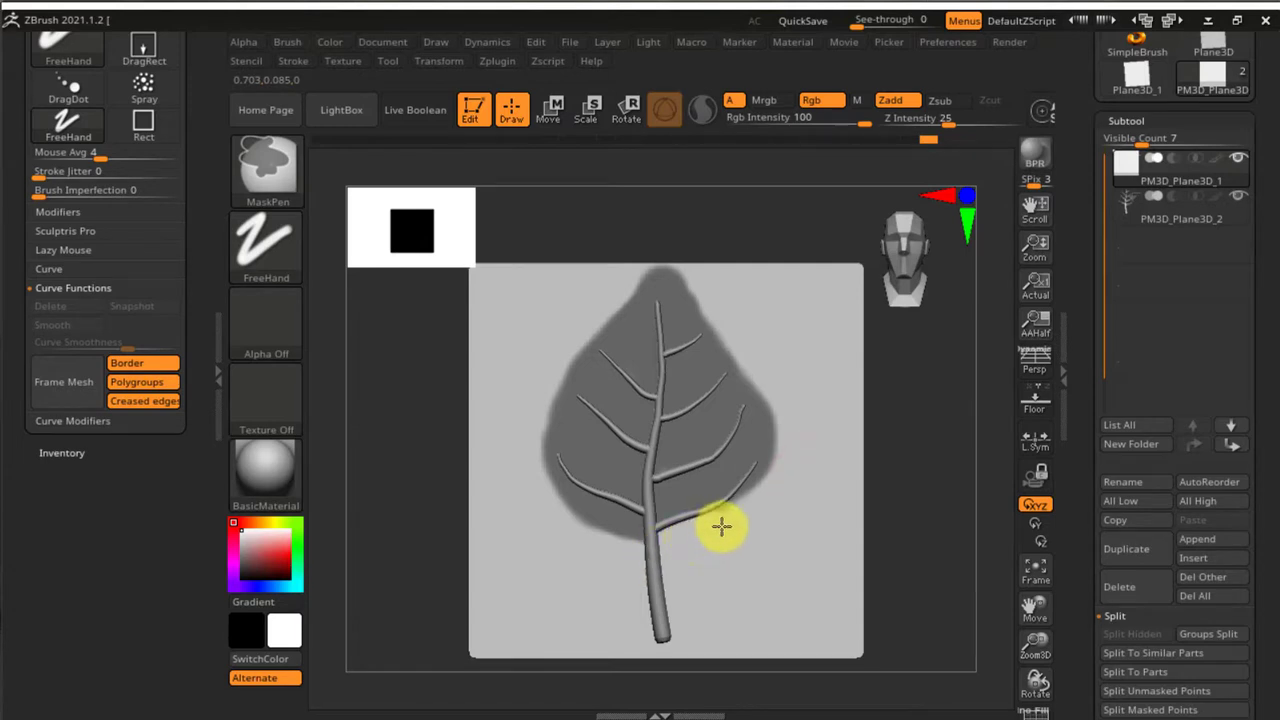
mouse_move(798, 402)
left_mouse_down("ctrl")
mouse_move(737, 457)
mouse_move(734, 477)
mouse_move(646, 523)
mouse_move(734, 480)
left_mouse_up("ctrl")
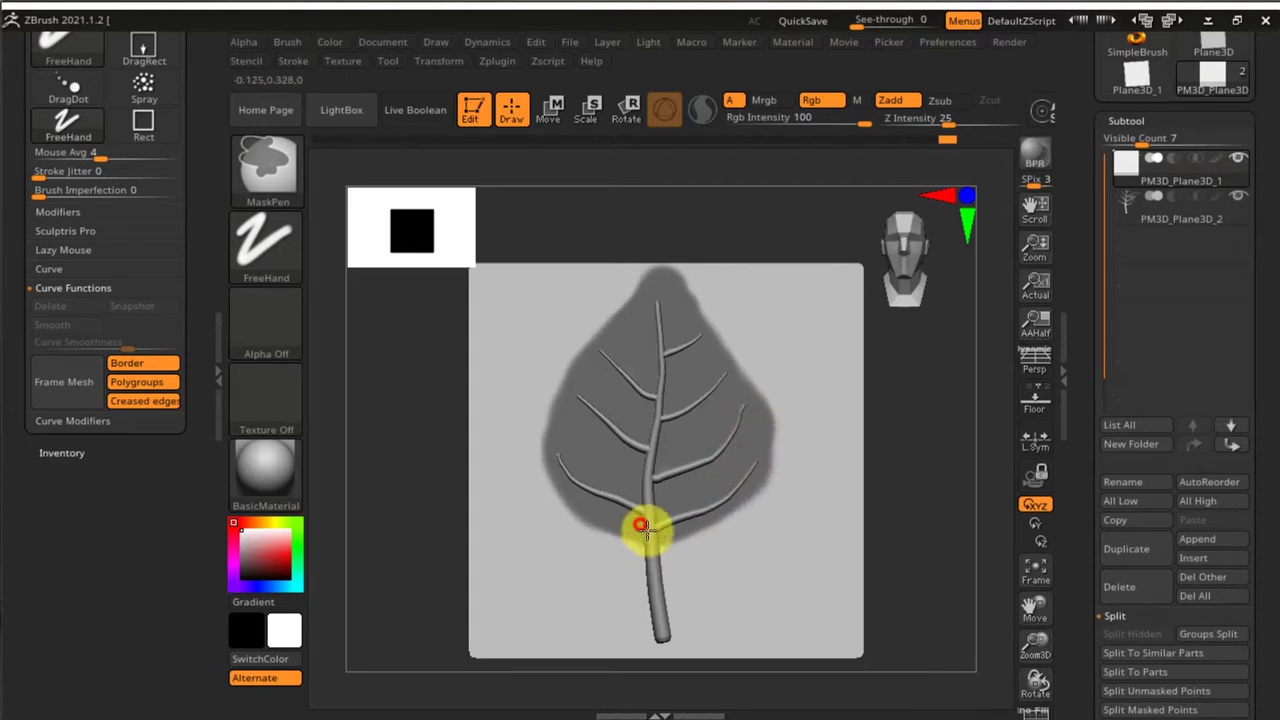
left_click_drag(648, 528, 657, 545, "ctrl")
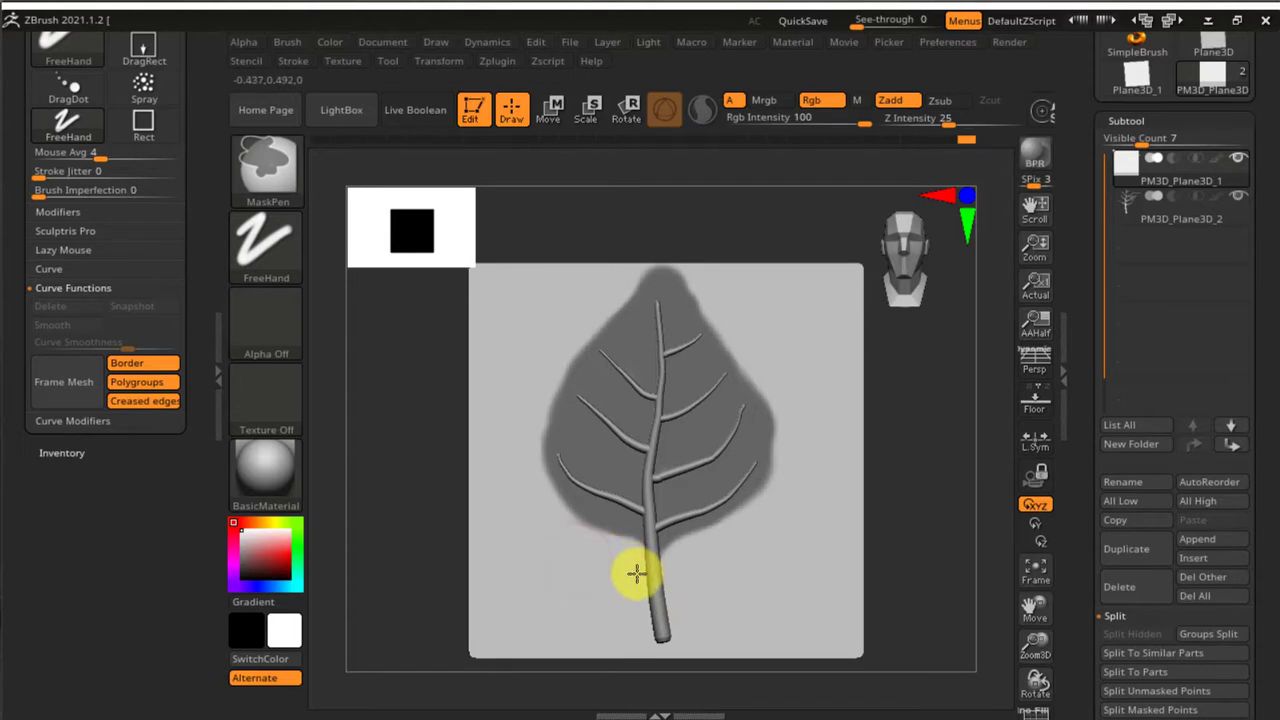
Undo the last mask stroke at the leaf's tip and erase mask along the upper edges to make the tip pointed.
left_click_drag(674, 226, 688, 287, "ctrl")
key("ctrl+z")
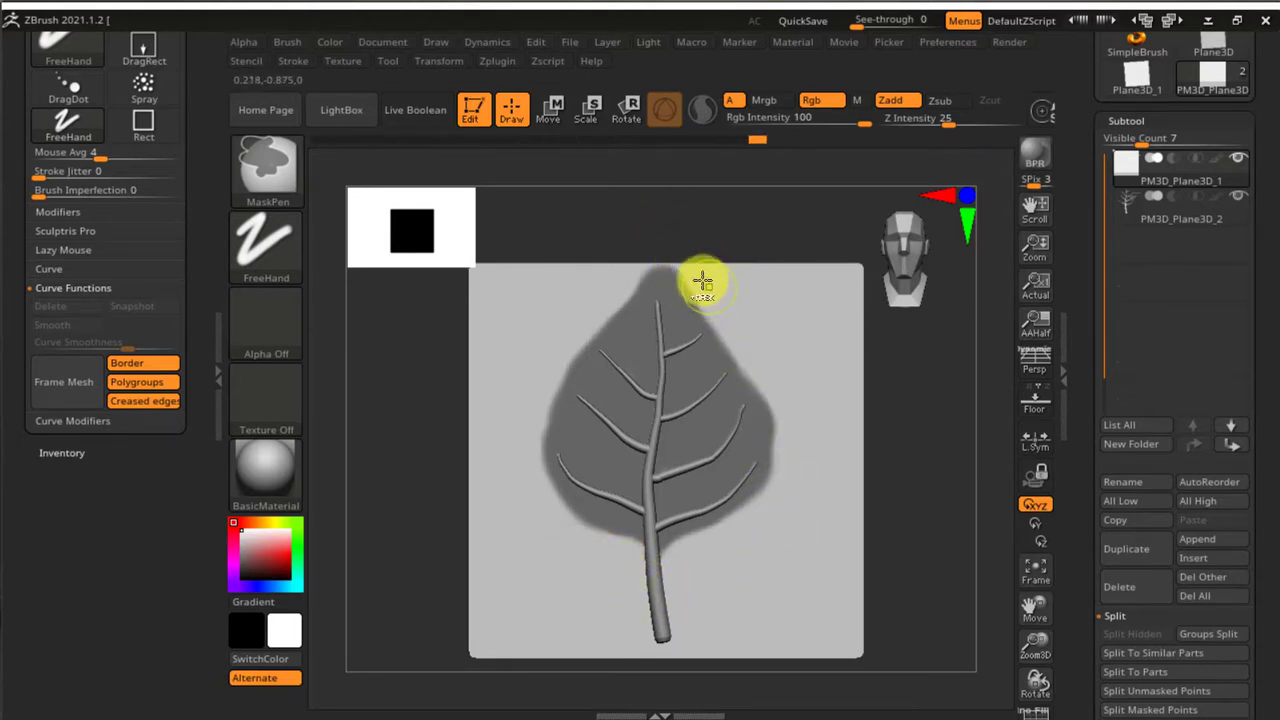
mouse_move(767, 363)
left_mouse_down("ctrl+alt")
mouse_move(698, 288)
mouse_move(805, 408)
left_mouse_up("ctrl+alt")
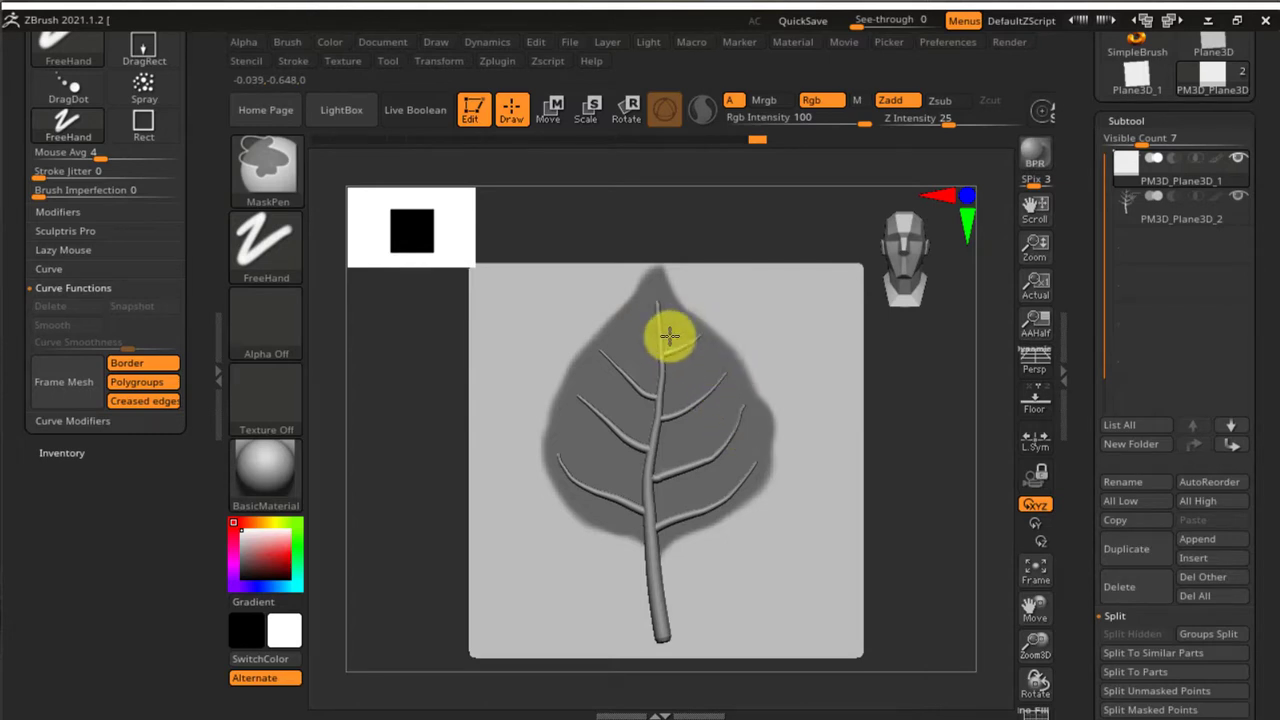
Erase stray mask beside the leaf's edge, then blur and sharpen the mask to give the leaf a smooth, crisp outline.
mouse_move(743, 307)
left_mouse_down("ctrl+alt")
mouse_move(794, 420)
mouse_move(790, 483)
left_mouse_up("ctrl+alt")
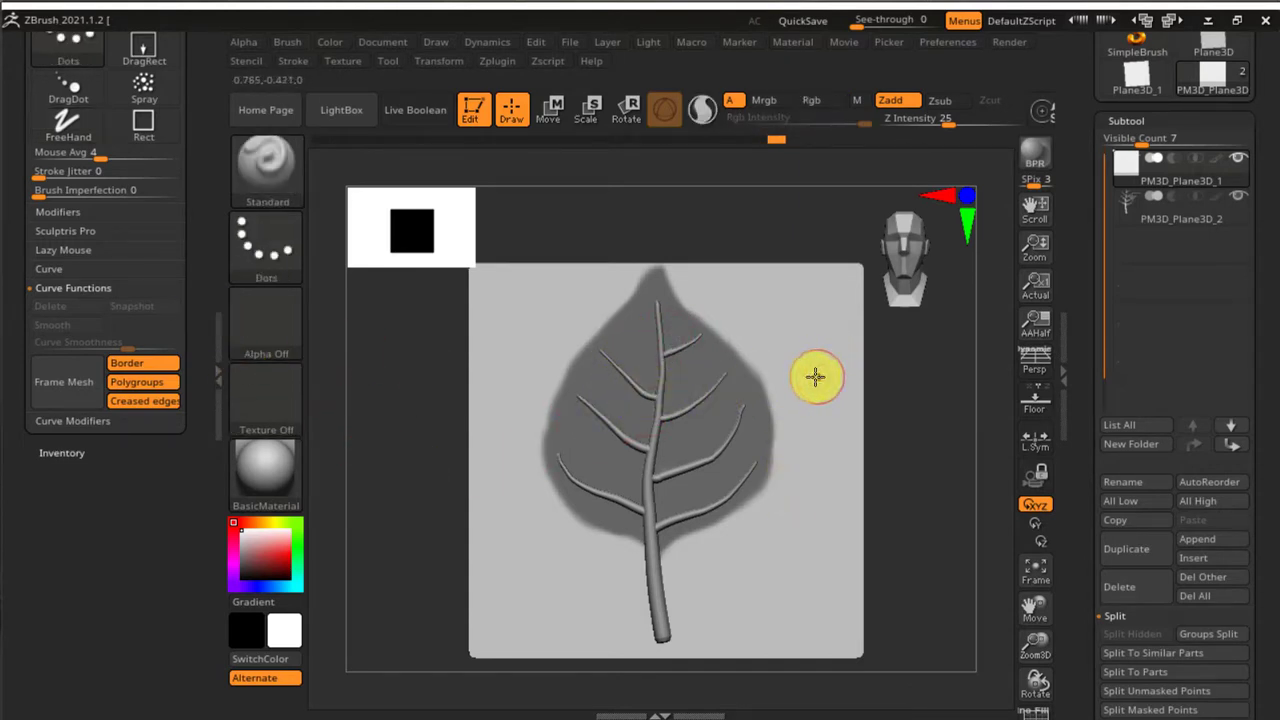
key("ctrl")
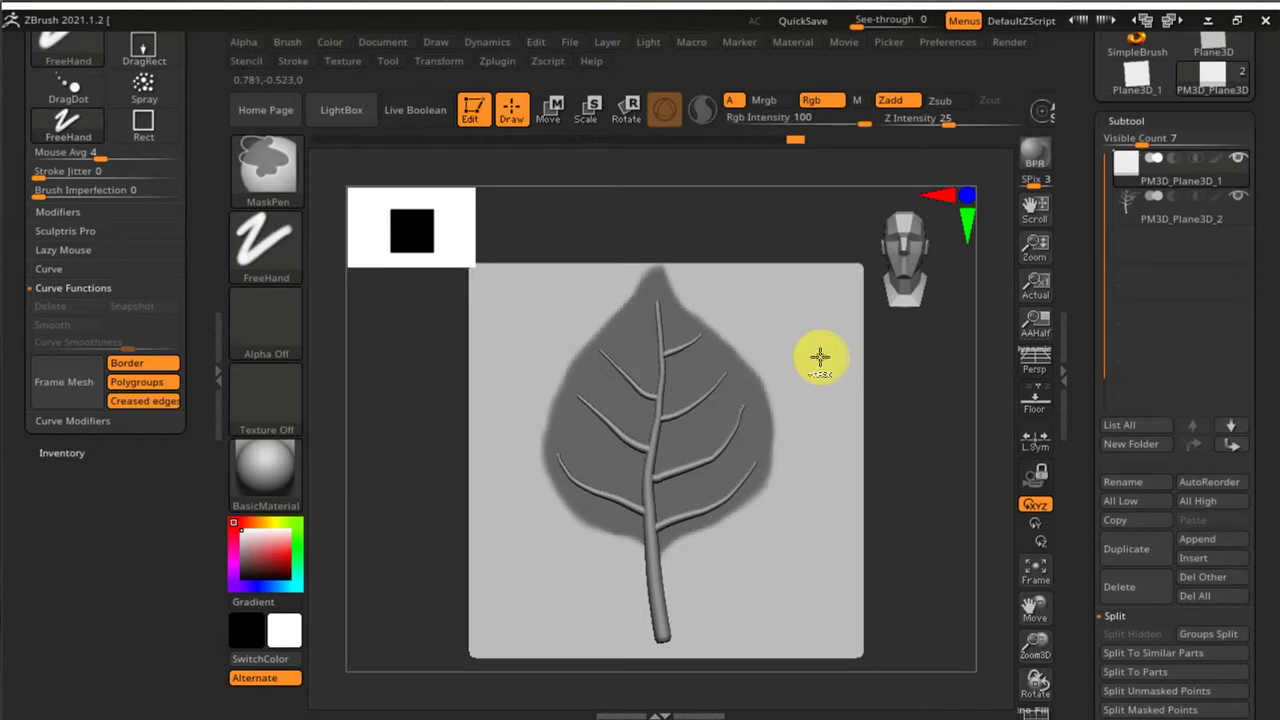
left_click(714, 417, "ctrl")
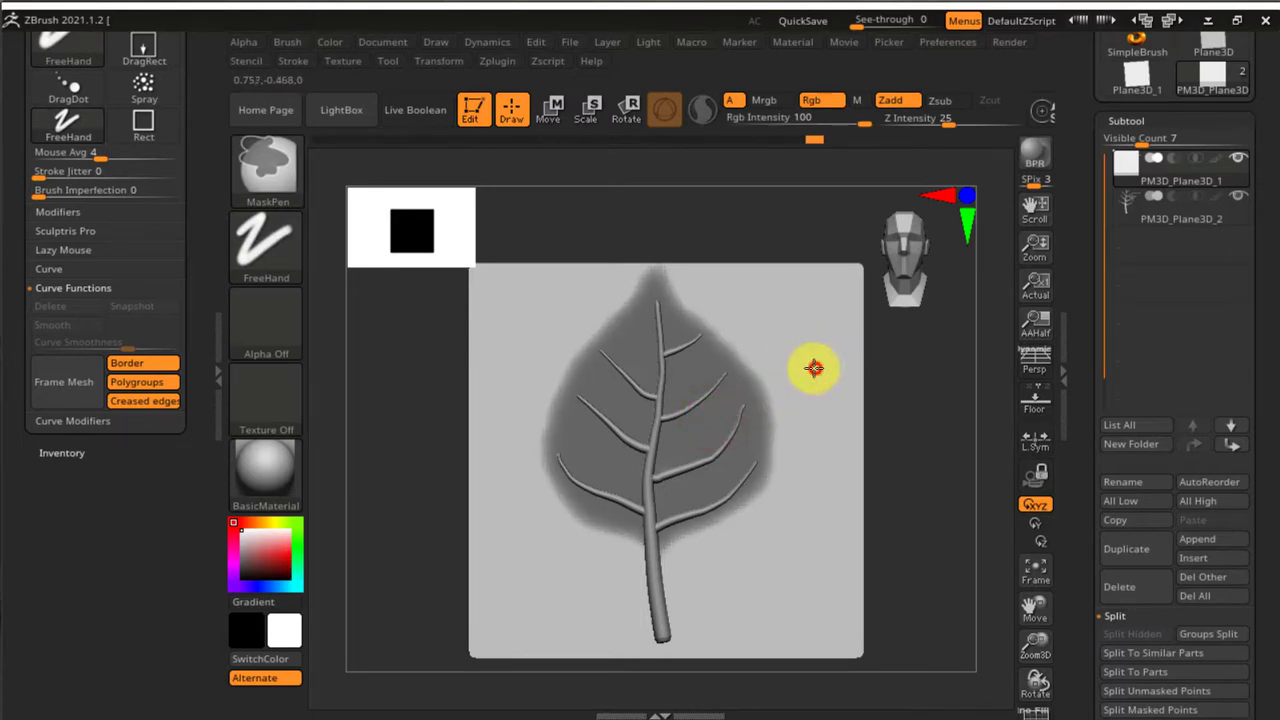
left_click(814, 371, "ctrl+alt")
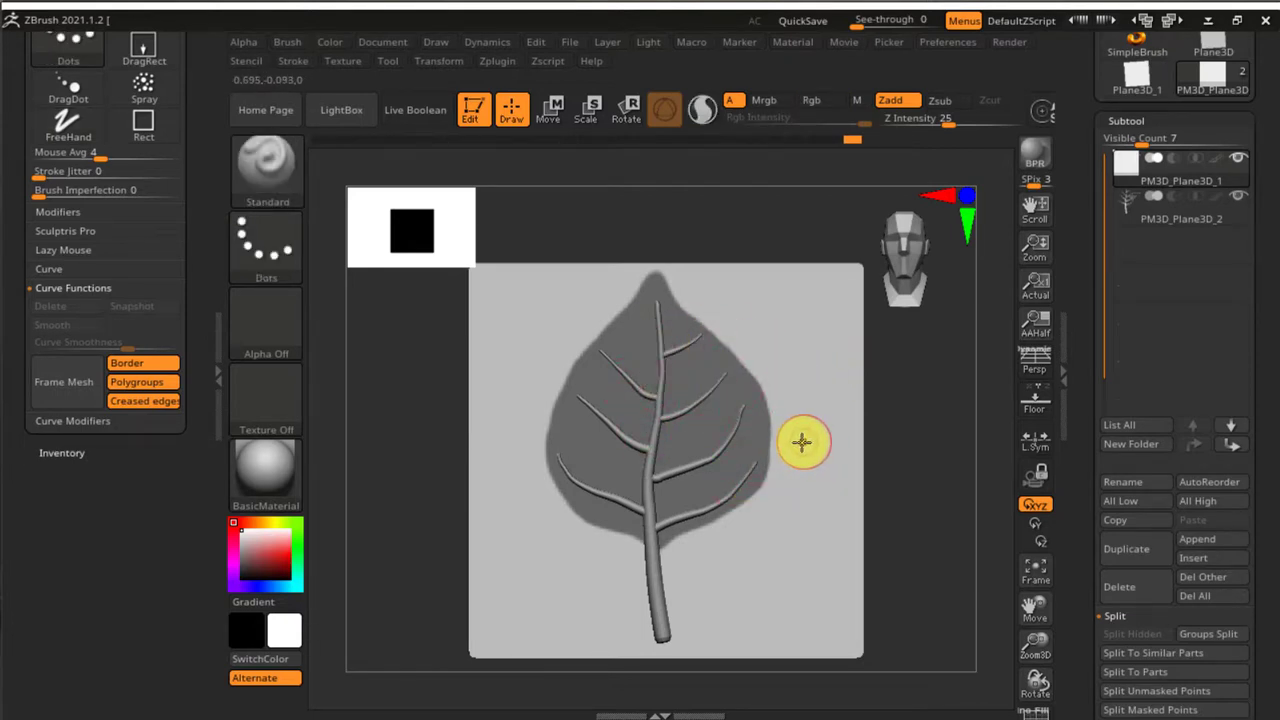
Try turning the masked leaf shape into its own polygroup with the polyframe displayed, and undo the polygrouping.
right_click_drag(660, 406, 734, 516, "ctrl")
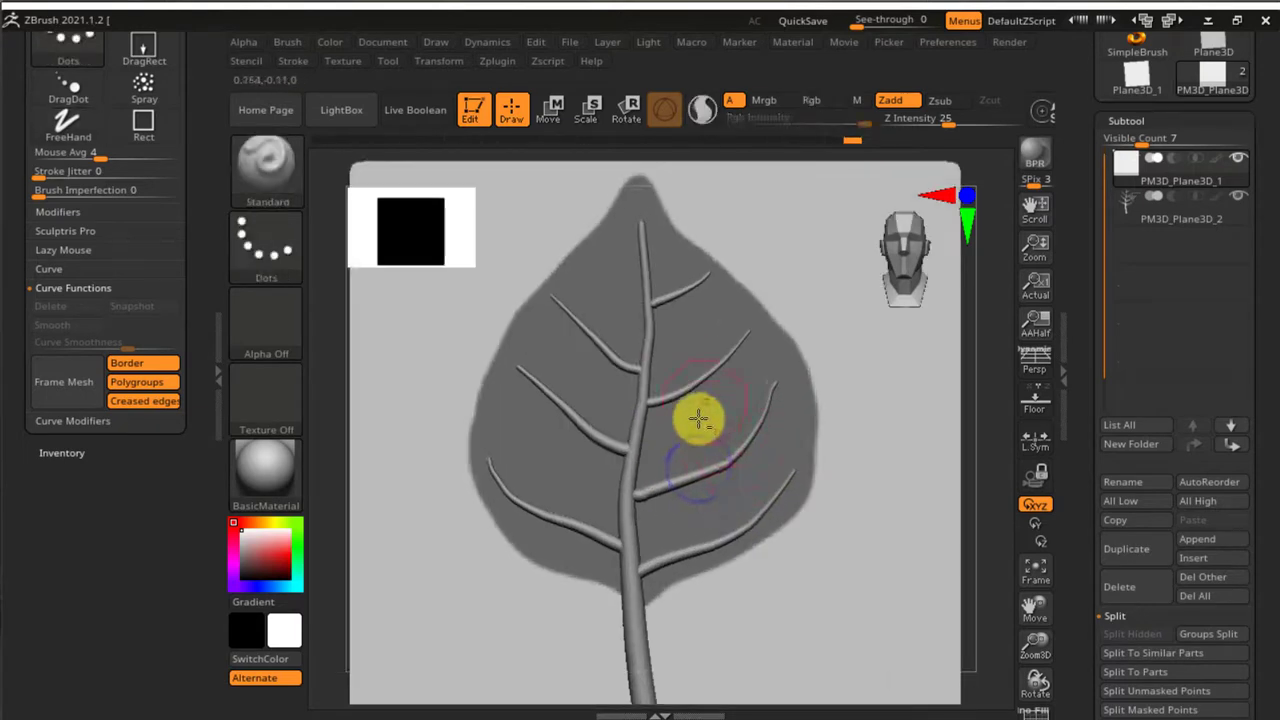
right_click_drag(697, 420, 705, 473, "alt")
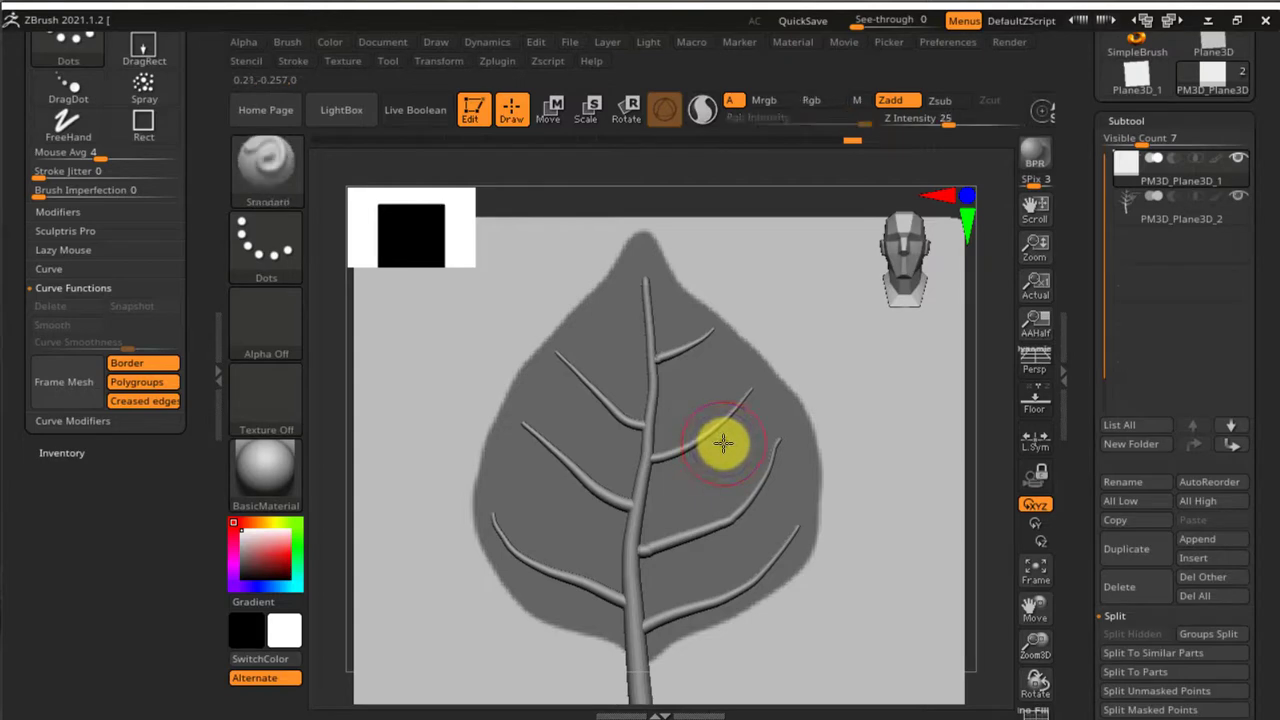
left_click(722, 444, "ctrl+alt+shift")
key("shift+f")
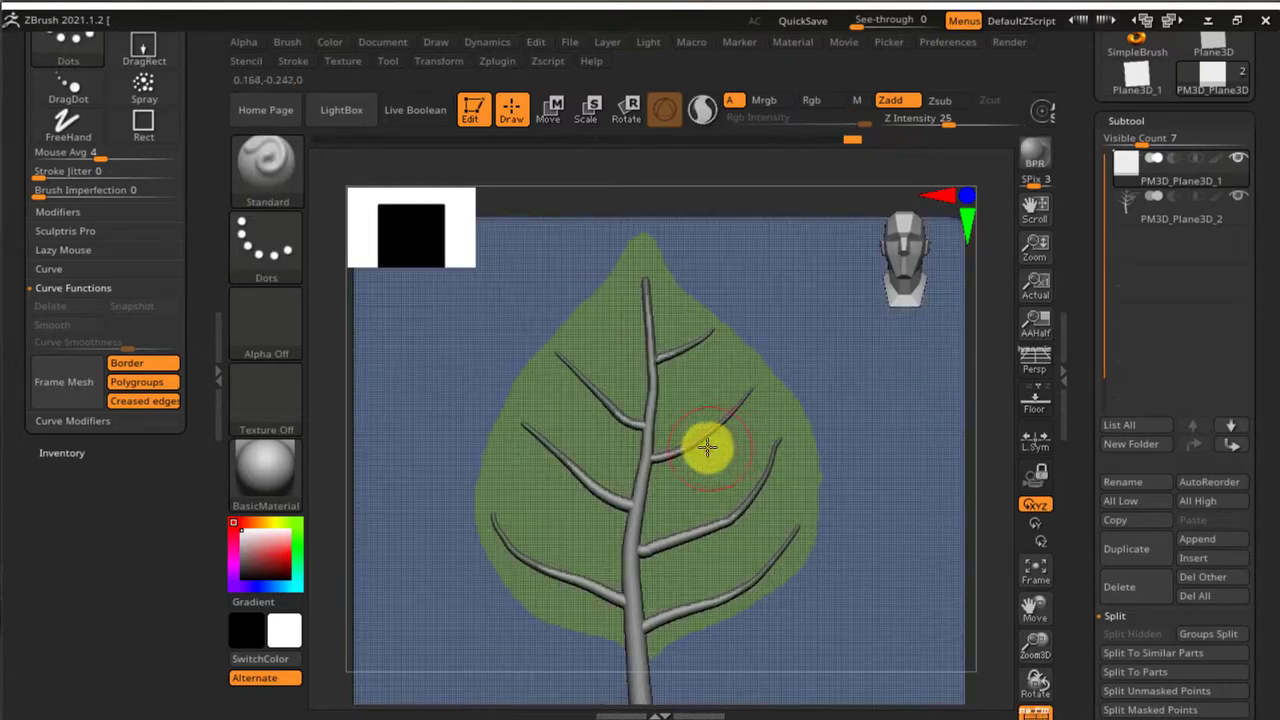
mouse_move(704, 463)
right_mouse_down("ctrl")
mouse_move(686, 424)
mouse_move(657, 426)
mouse_move(694, 499)
right_mouse_up("ctrl")
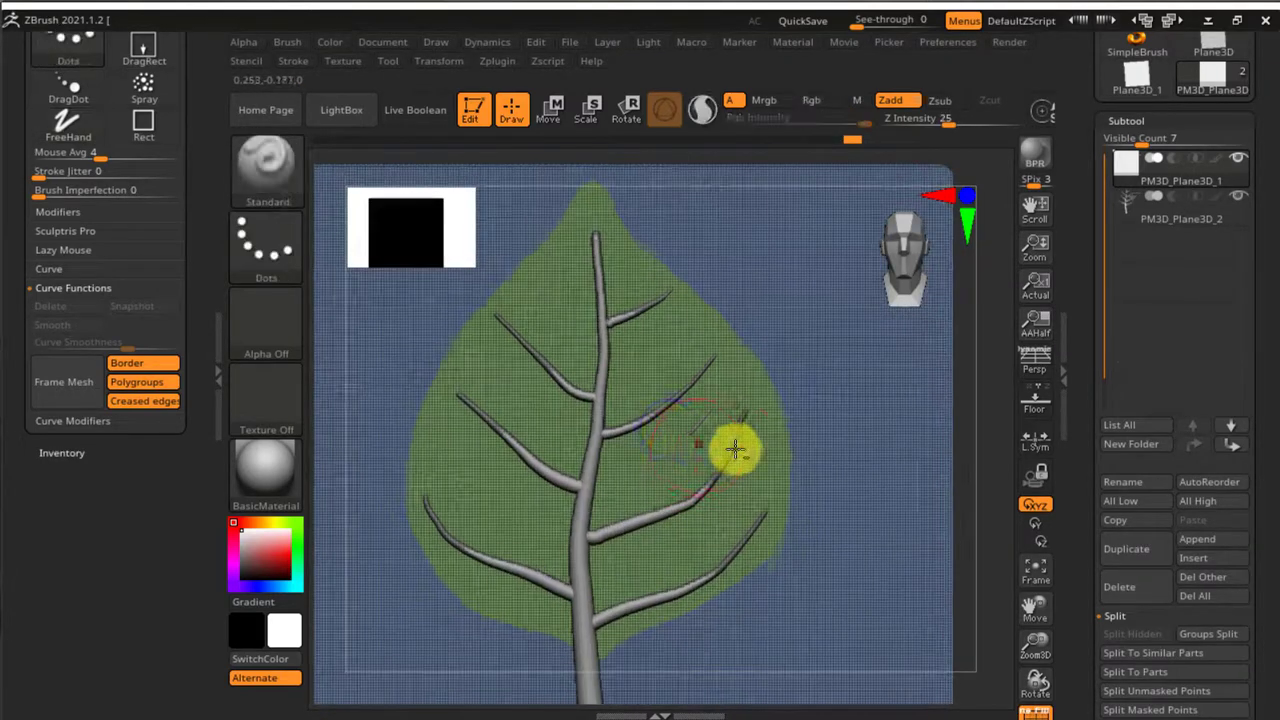
mouse_move(734, 449)
right_mouse_down("alt")
mouse_move(772, 424)
mouse_move(722, 465)
right_mouse_up("alt")
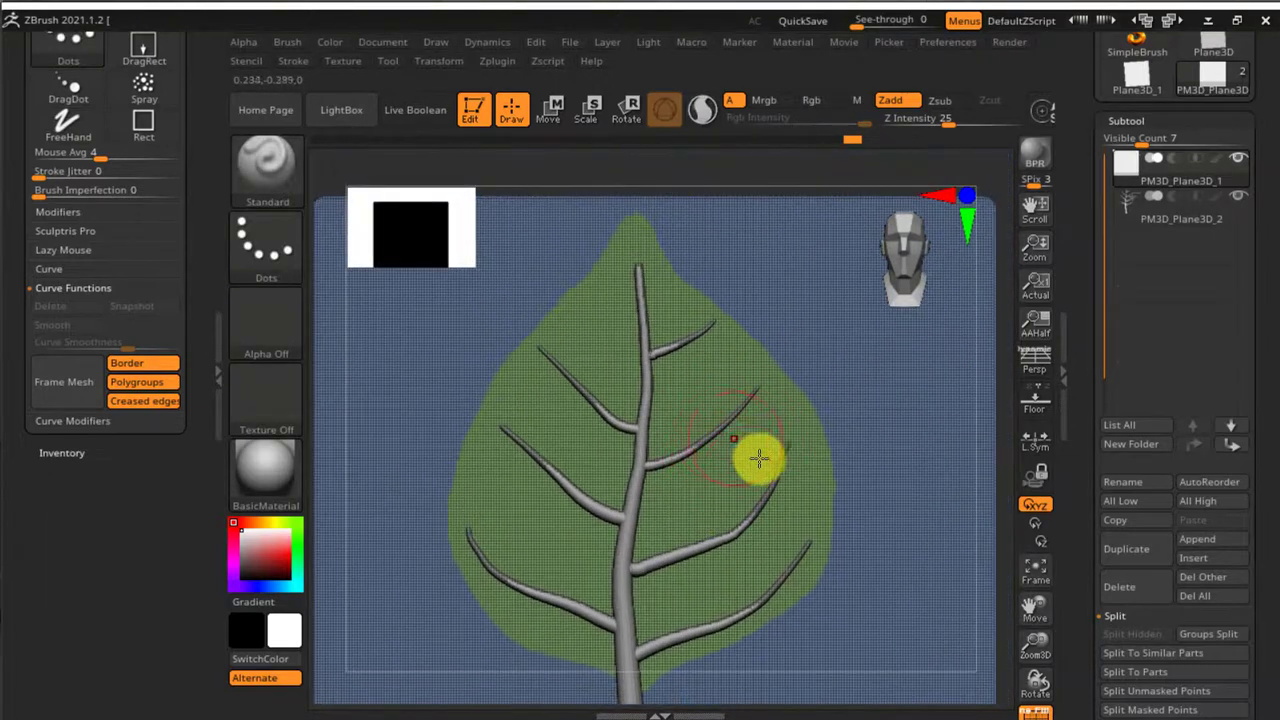
key("ctrl+z")
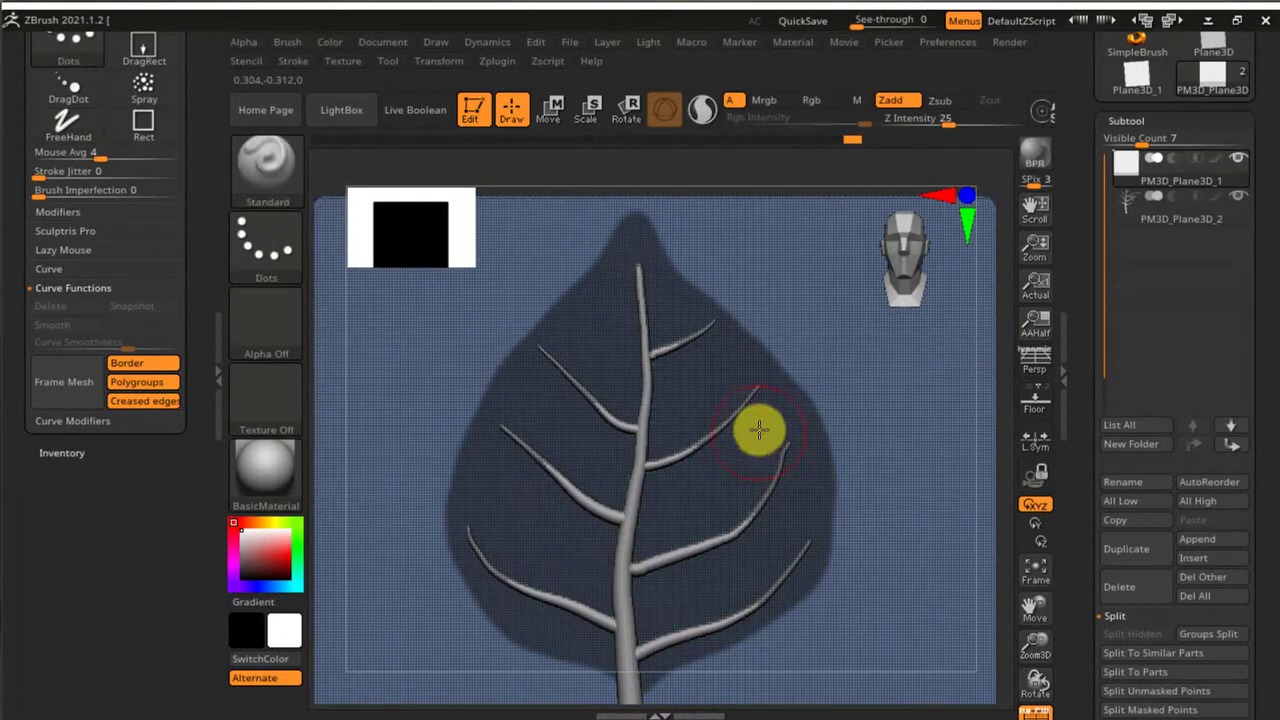
Open the Extract settings for the masked plane subtool PM3D_Plane3D_1.
right_click_drag(775, 450, 737, 340)
right_click_drag(762, 416, 714, 386, "alt")
scroll(1086, 467, "down", 5)
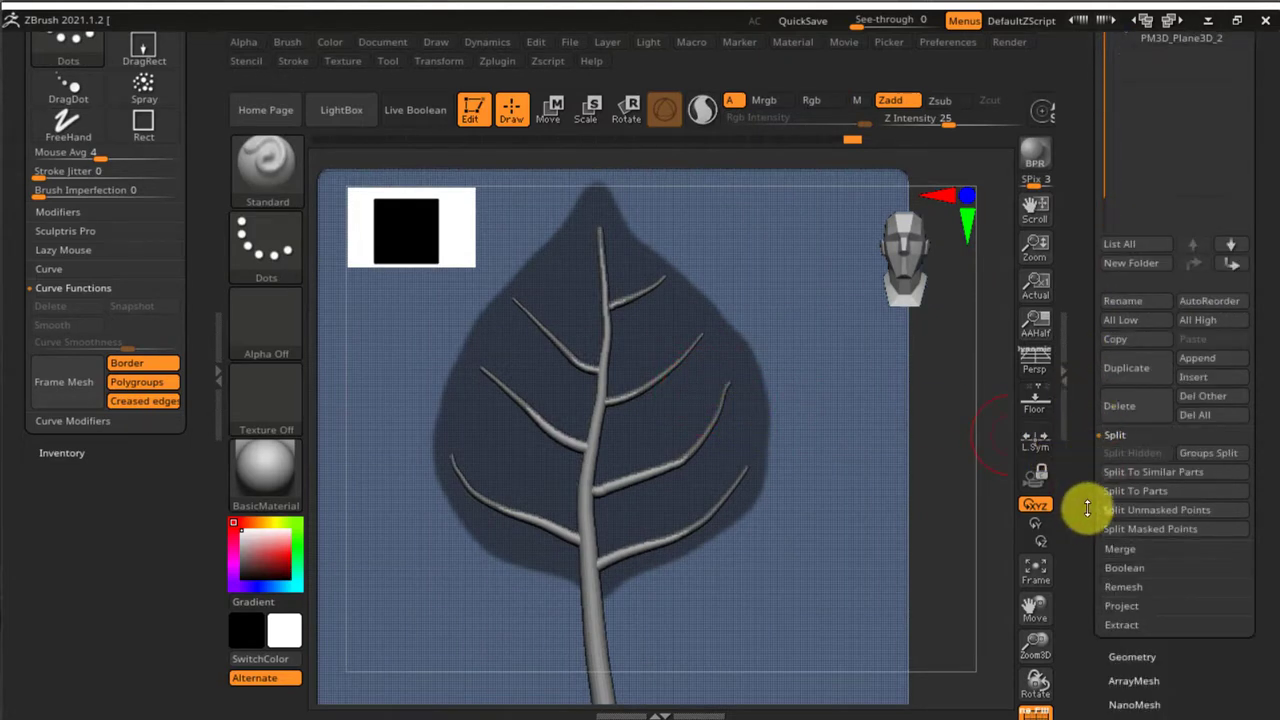
scroll(1086, 497, "down", 1)
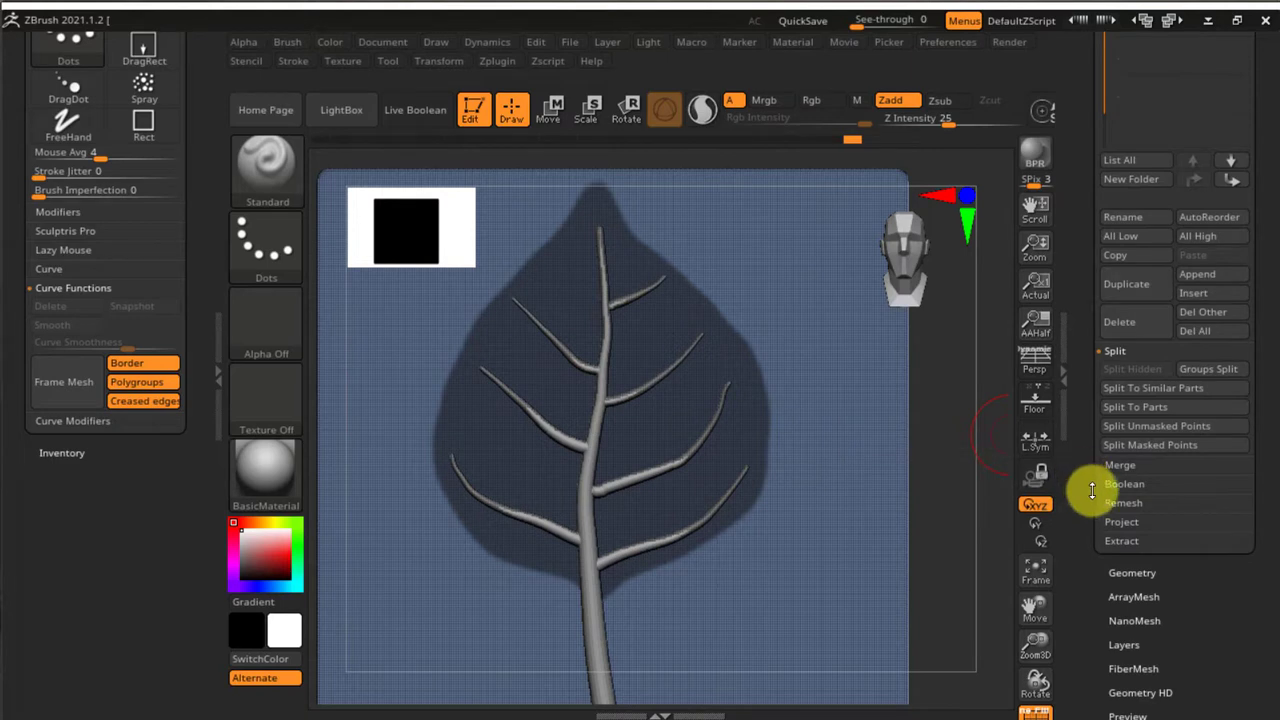
left_click(1121, 543)
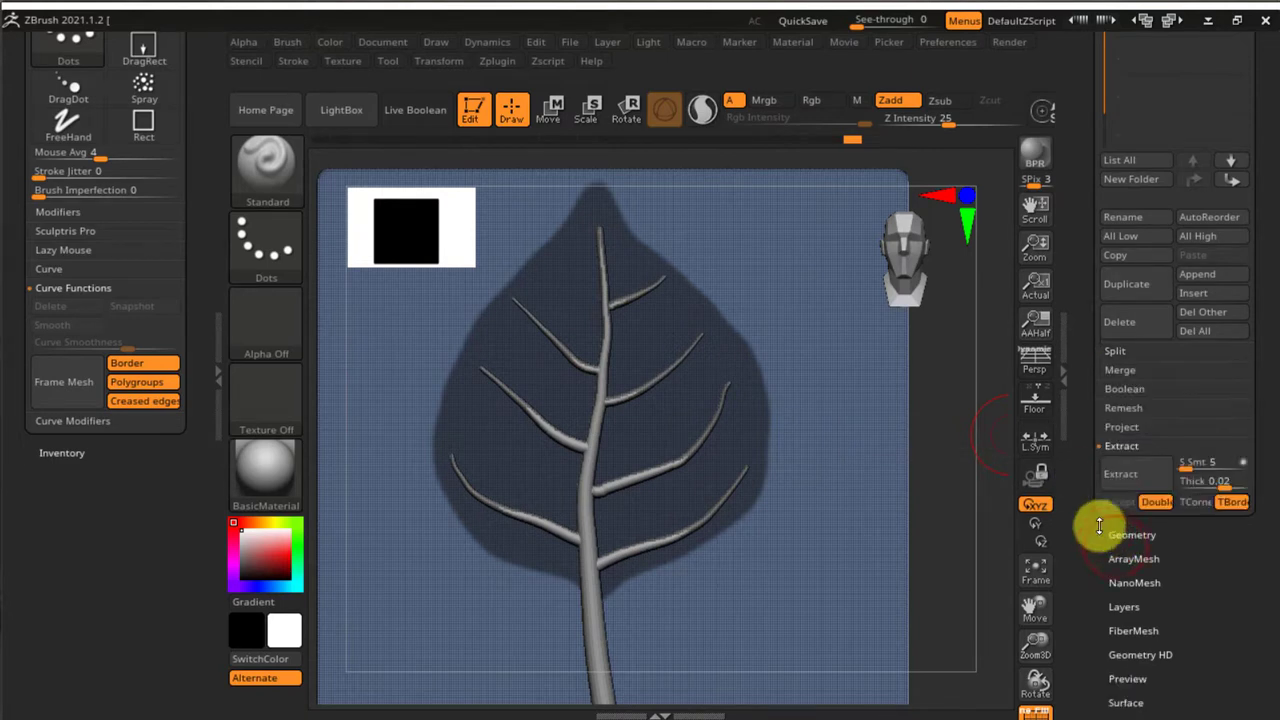
left_click_drag(1078, 481, 1096, 563)
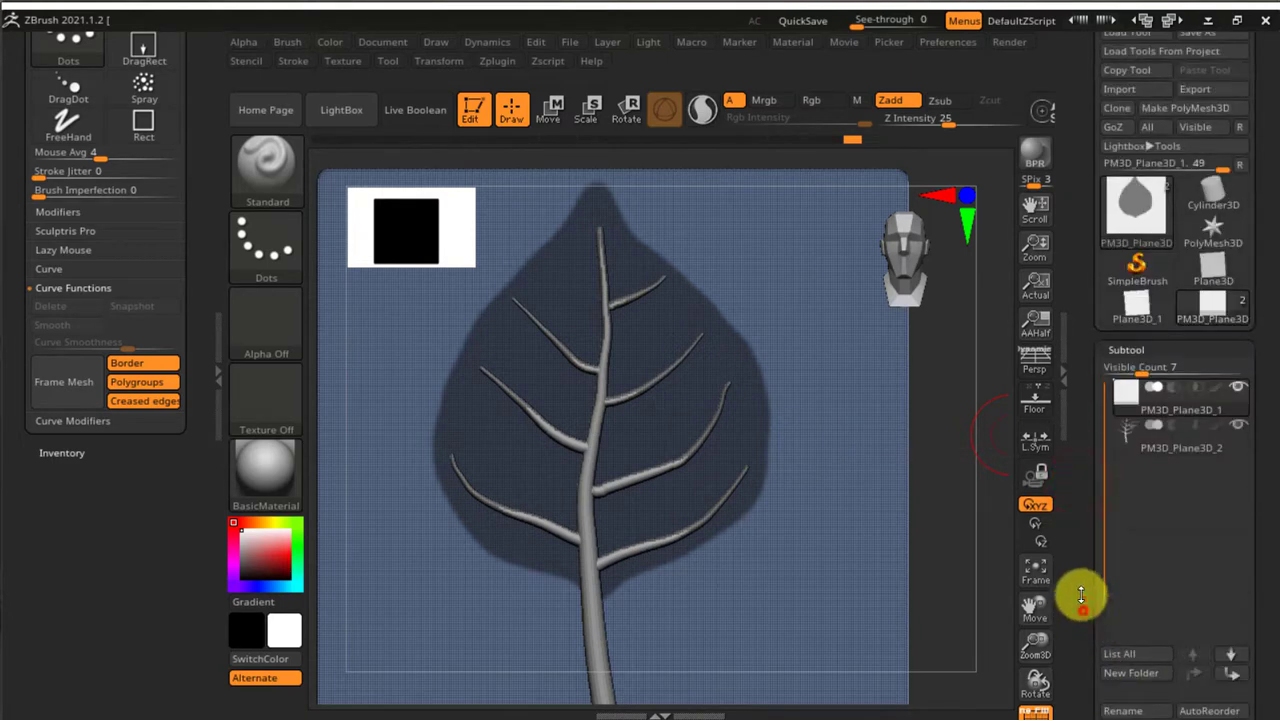
left_click_drag(1084, 608, 1086, 504)
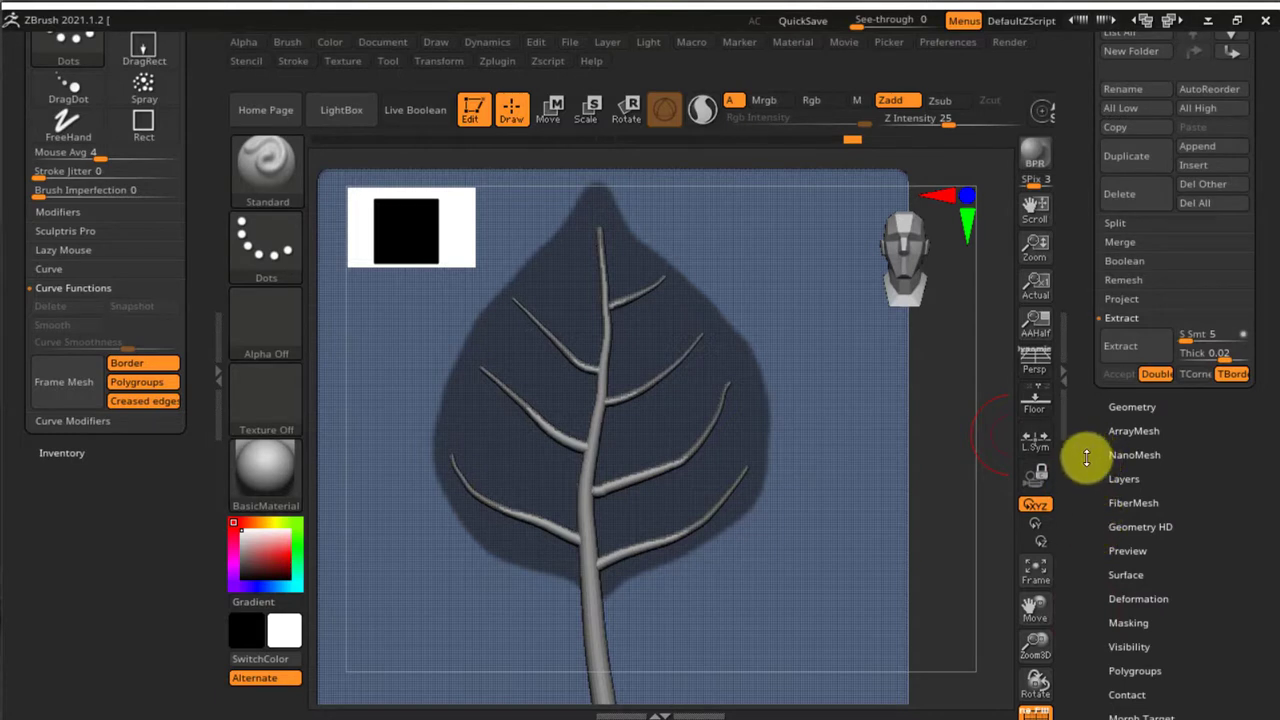
left_click_drag(1091, 470, 1100, 603)
left_click_drag(1085, 509, 1089, 408)
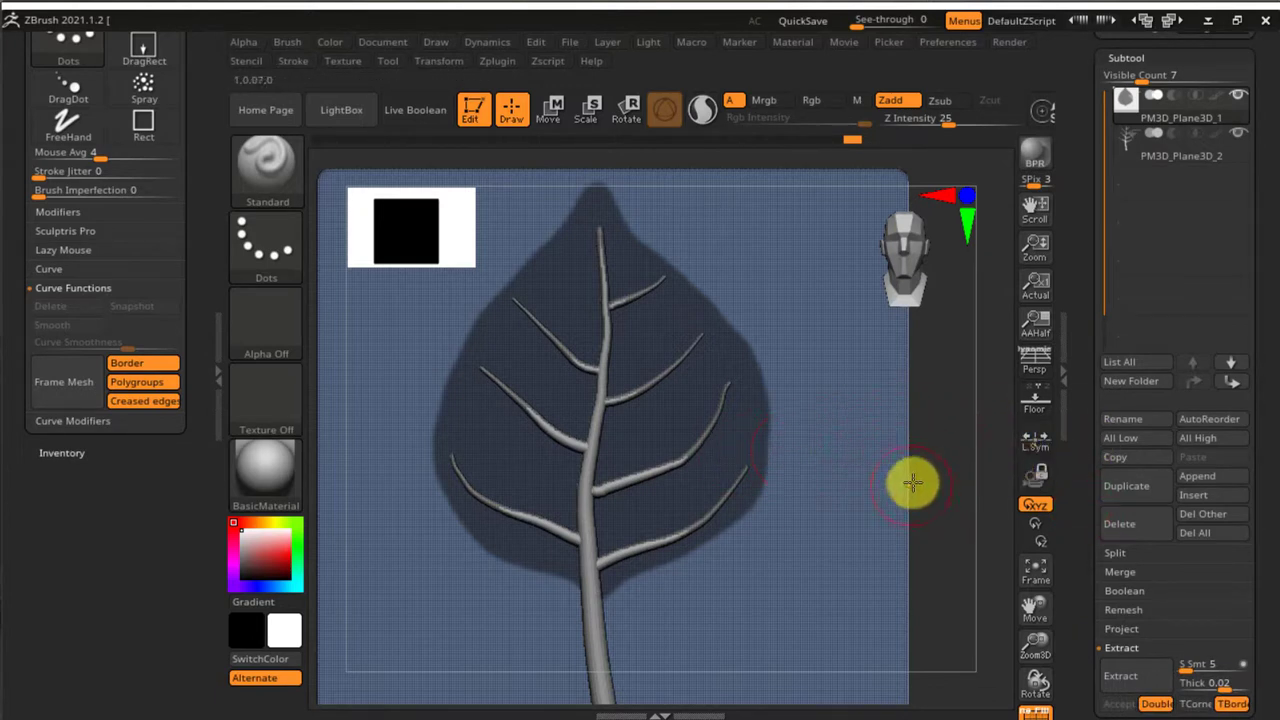
left_click_drag(1089, 552, 1086, 470)
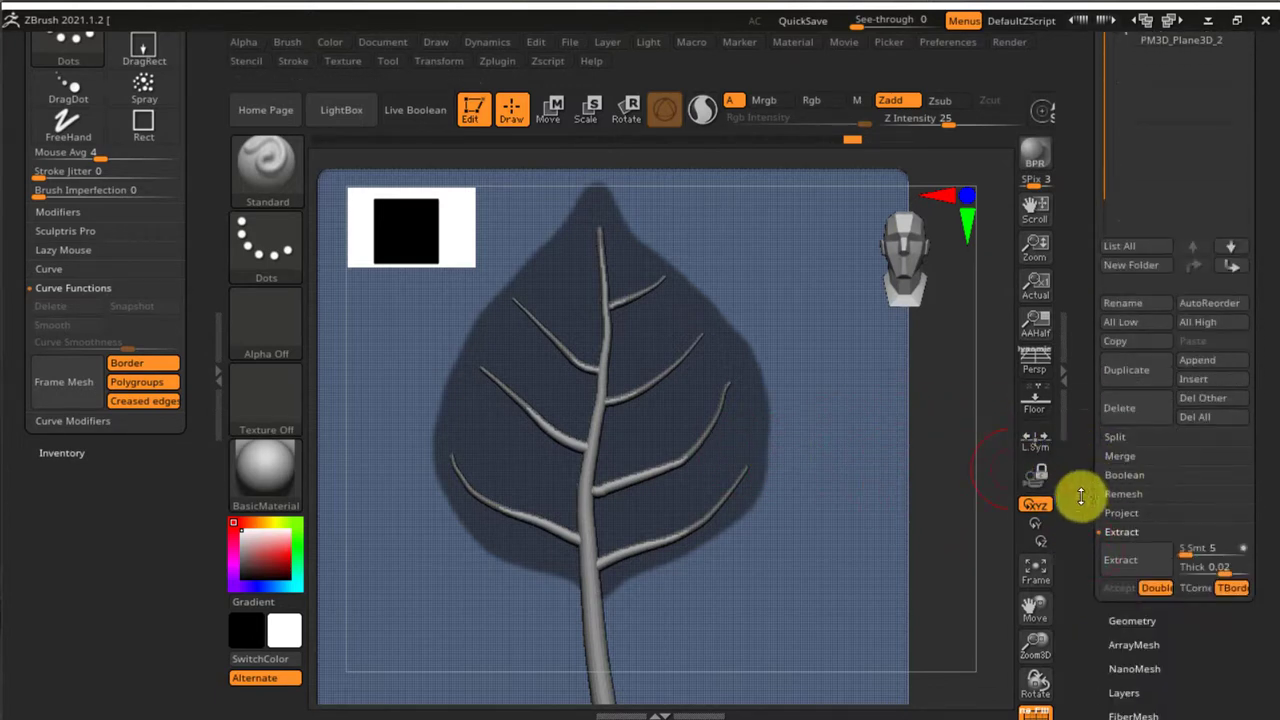
Preview the leaf extraction at a thickness of 0.02 and examine its edge from the side and from behind.
left_click(1129, 566)
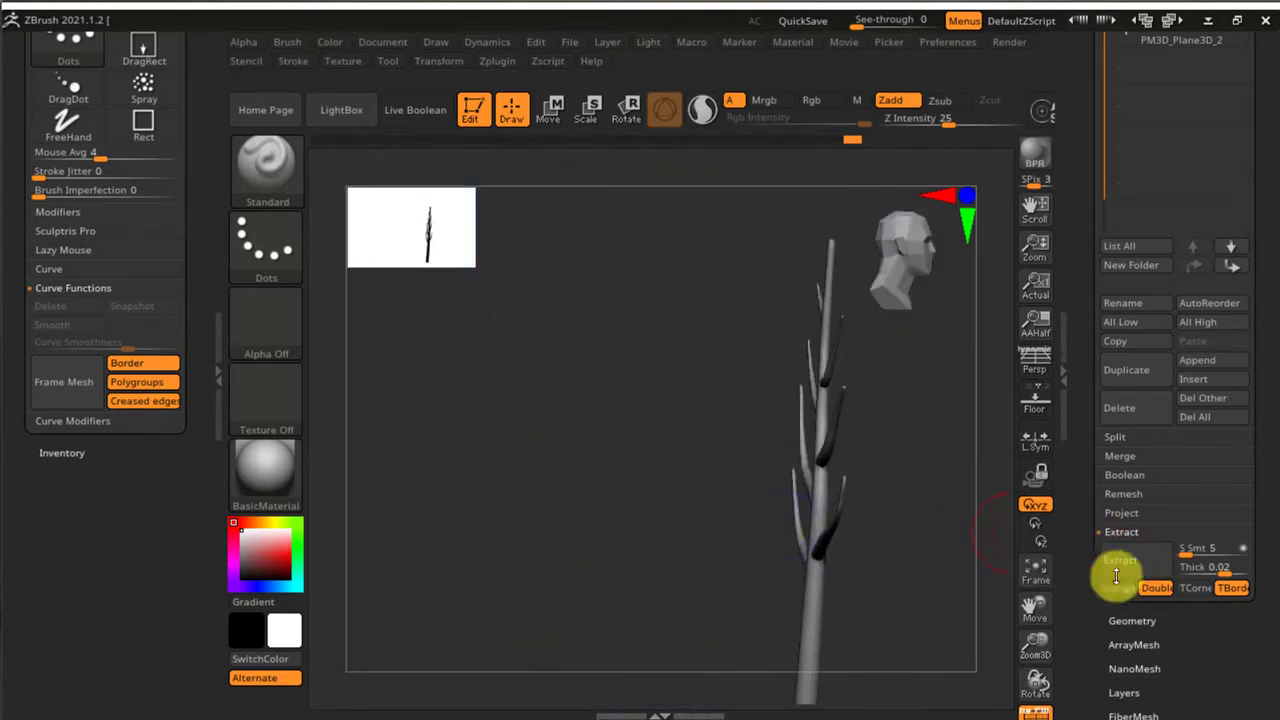
left_click(1128, 563)
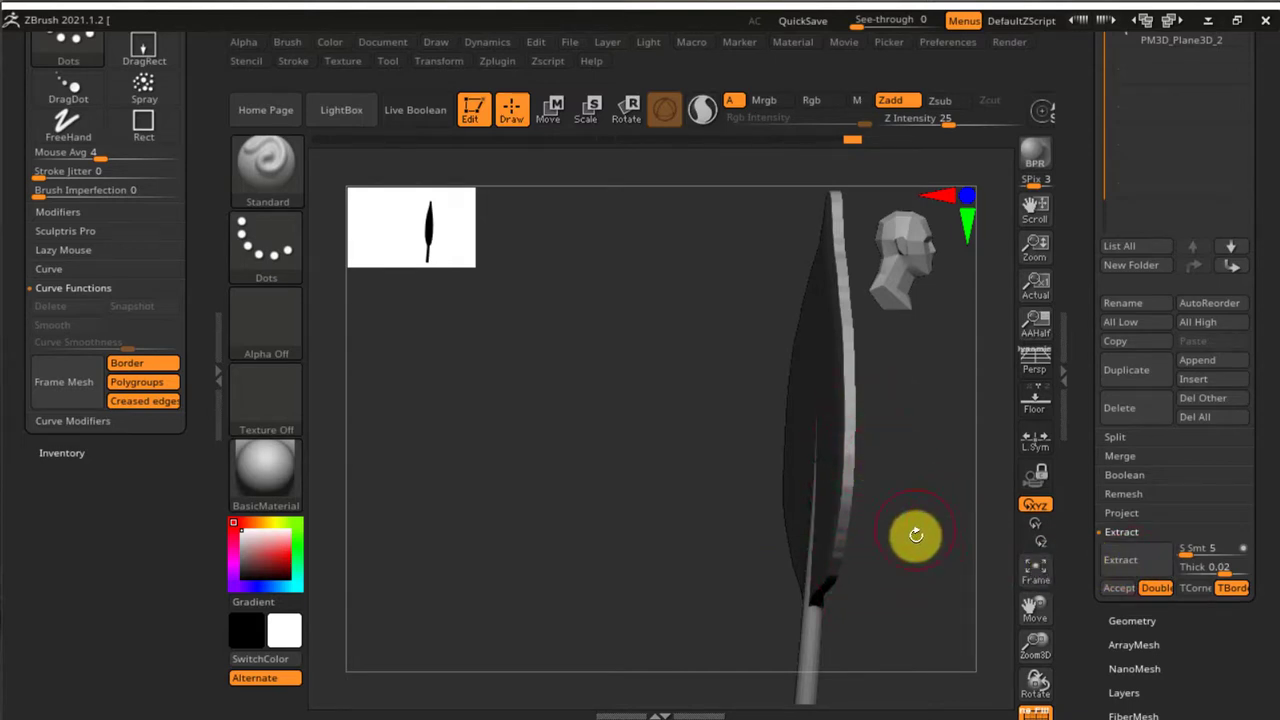
left_click_drag(938, 538, 894, 536)
left_click(1124, 562)
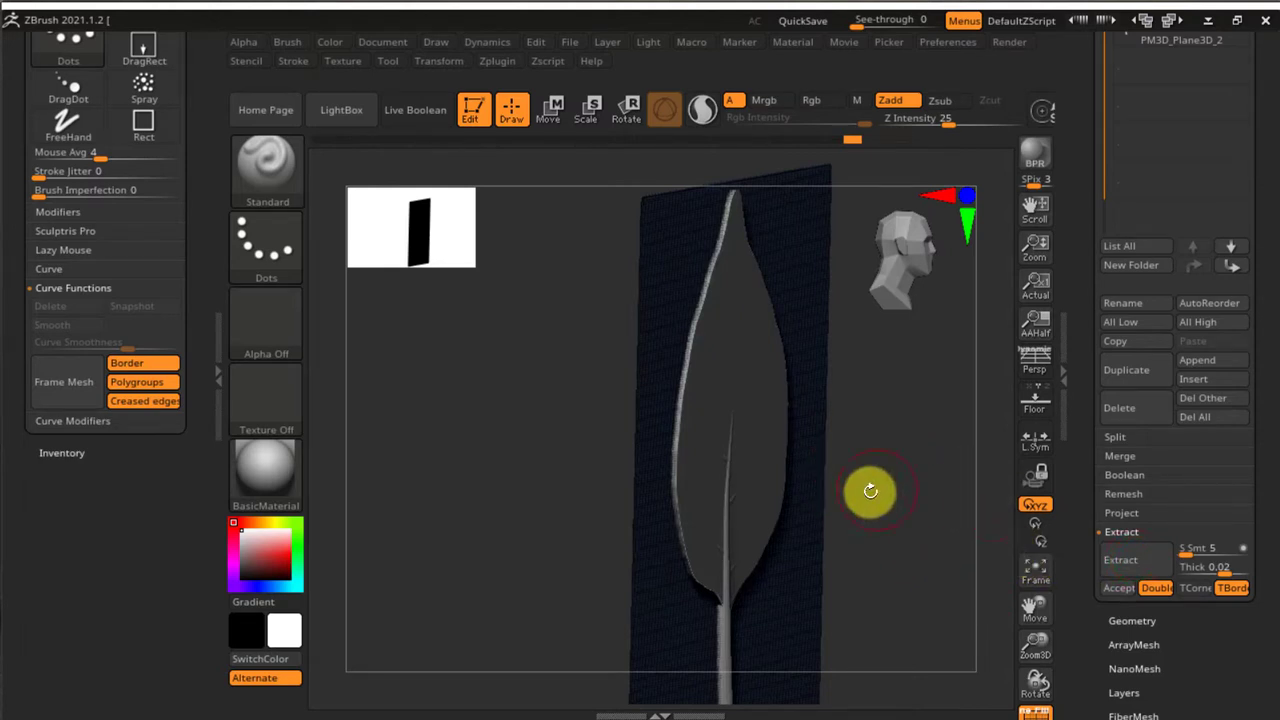
left_click_drag(891, 503, 941, 508)
left_click(1139, 560)
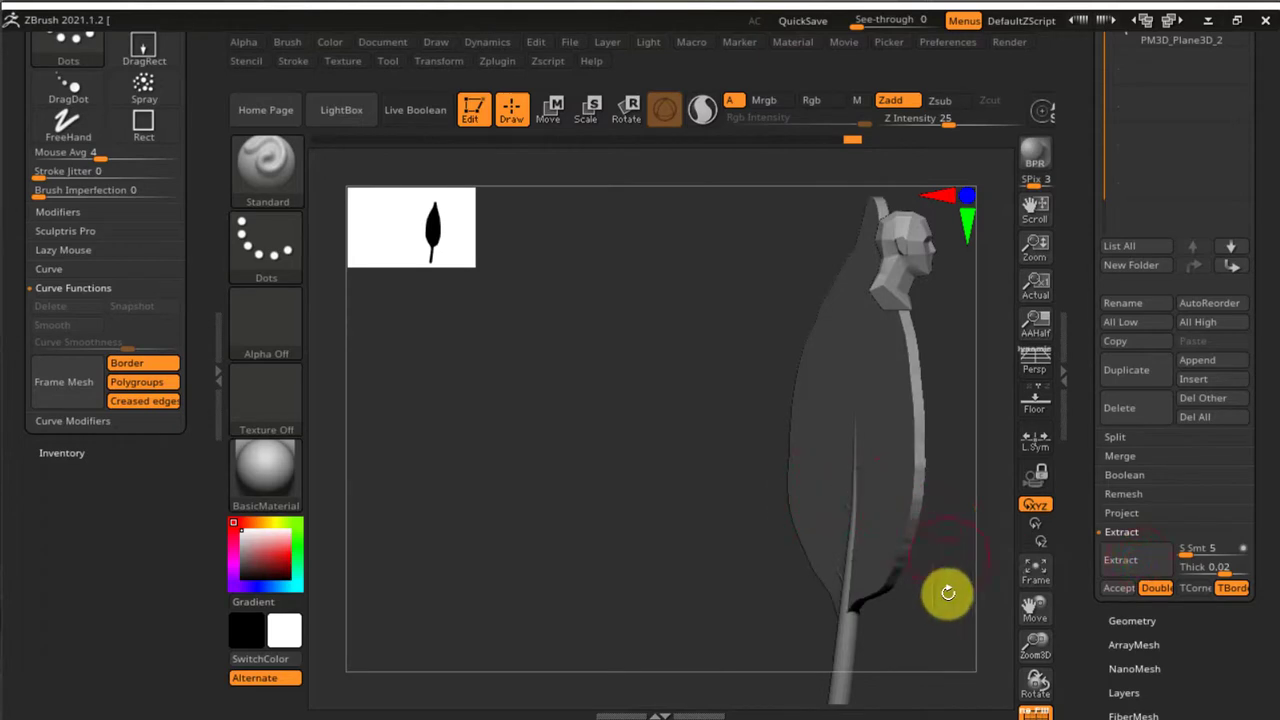
Set the extraction thickness to 0.005 and preview the thinner leaf against the veins.
left_click(1211, 568)
type("0")
key("Return")
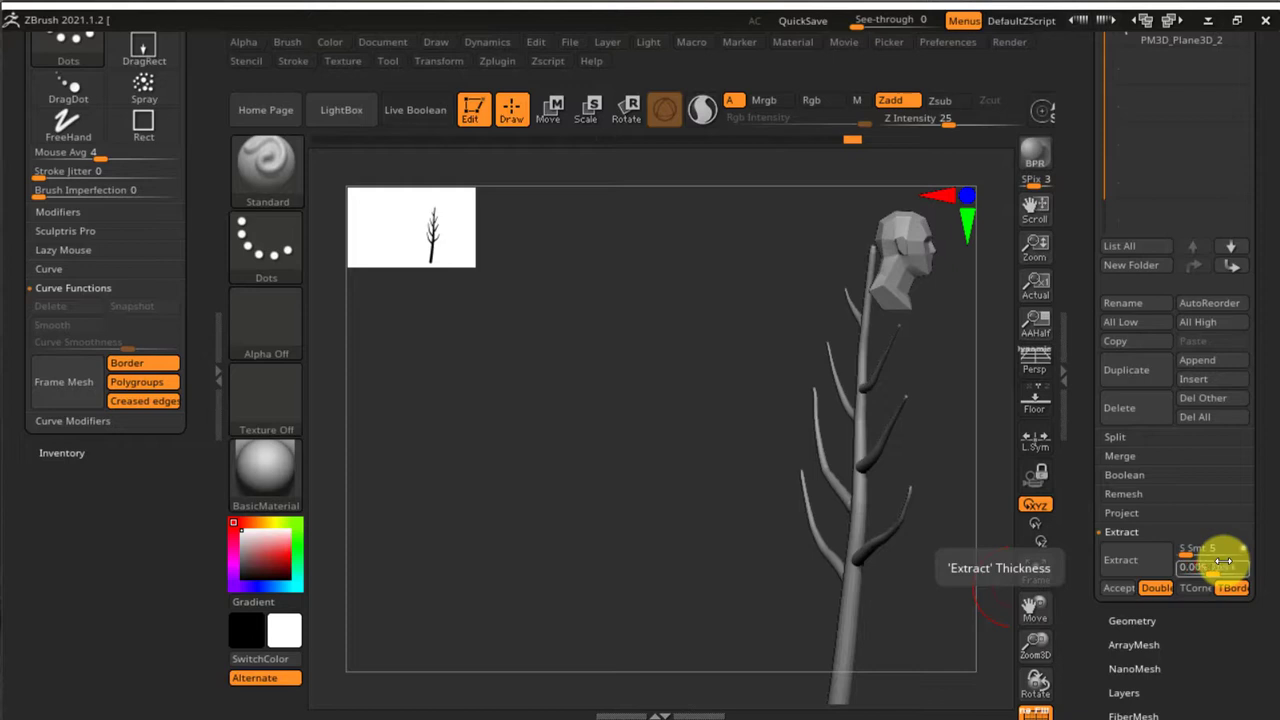
left_click(1123, 560)
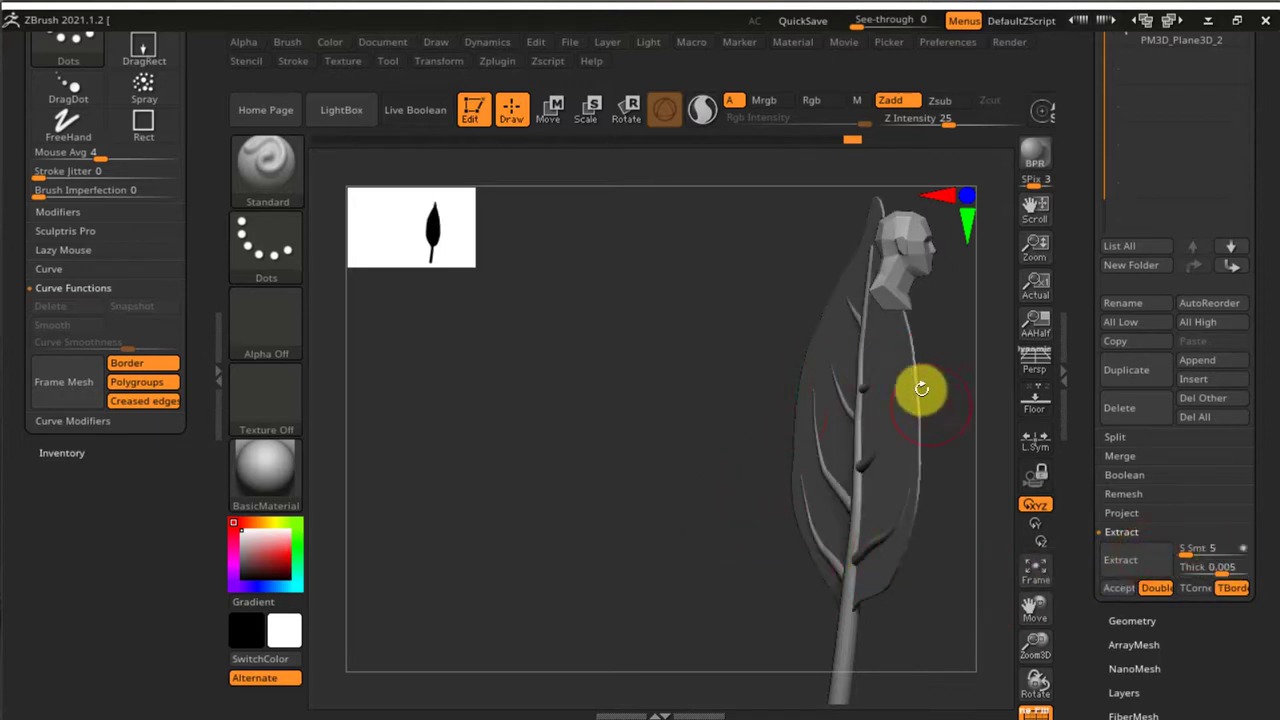
mouse_move(896, 336)
left_mouse_down("shift")
mouse_move(894, 397)
mouse_move(924, 487)
left_mouse_up("shift")
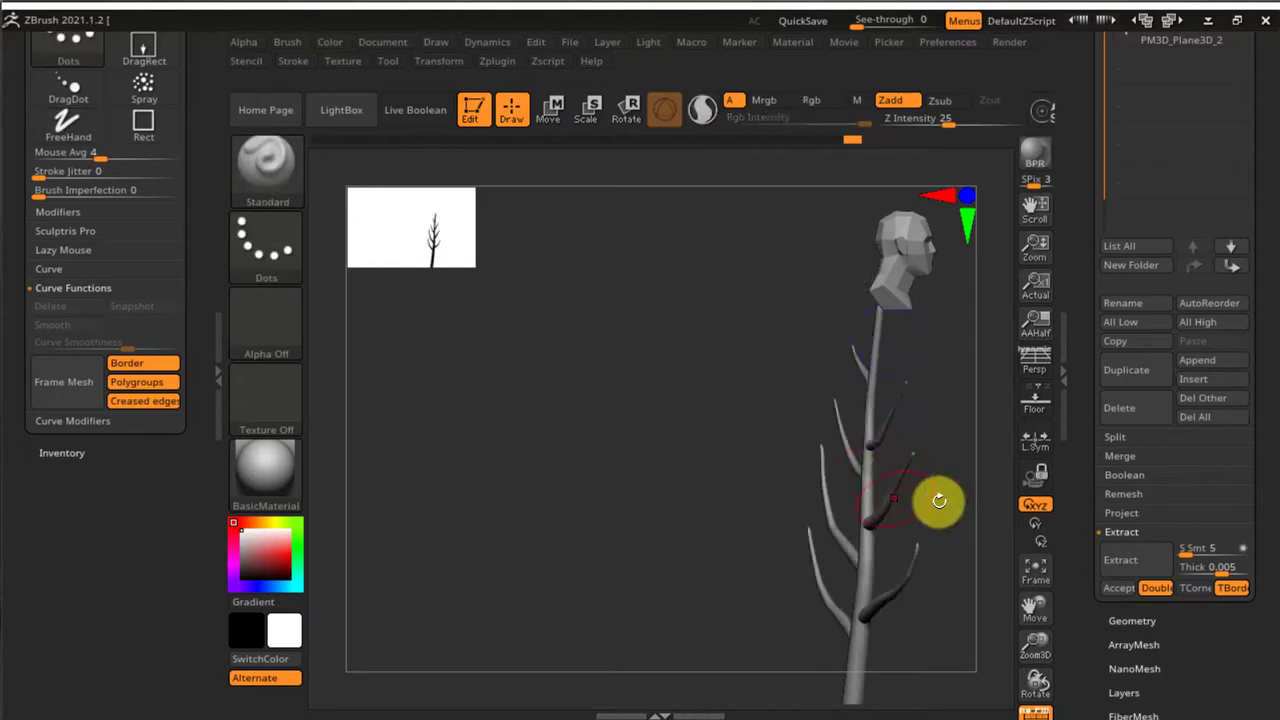
left_click(1110, 560)
left_click_drag(766, 500, 649, 498)
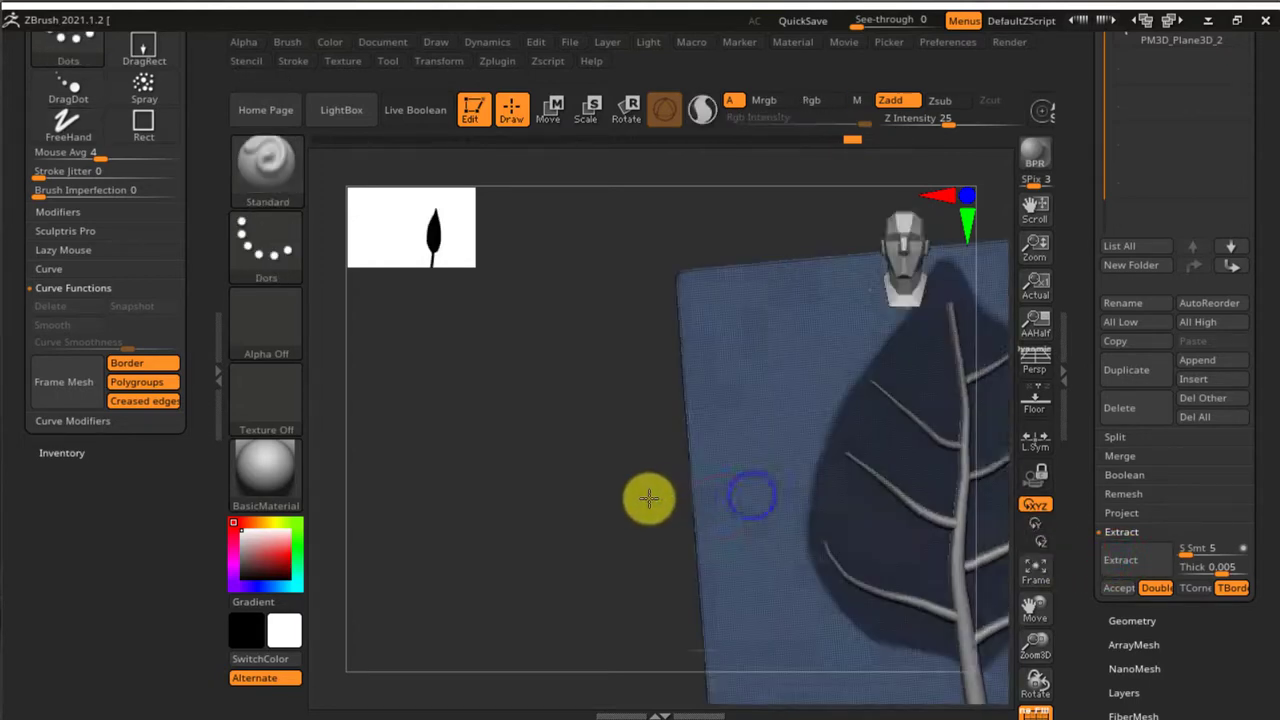
left_click(1105, 558)
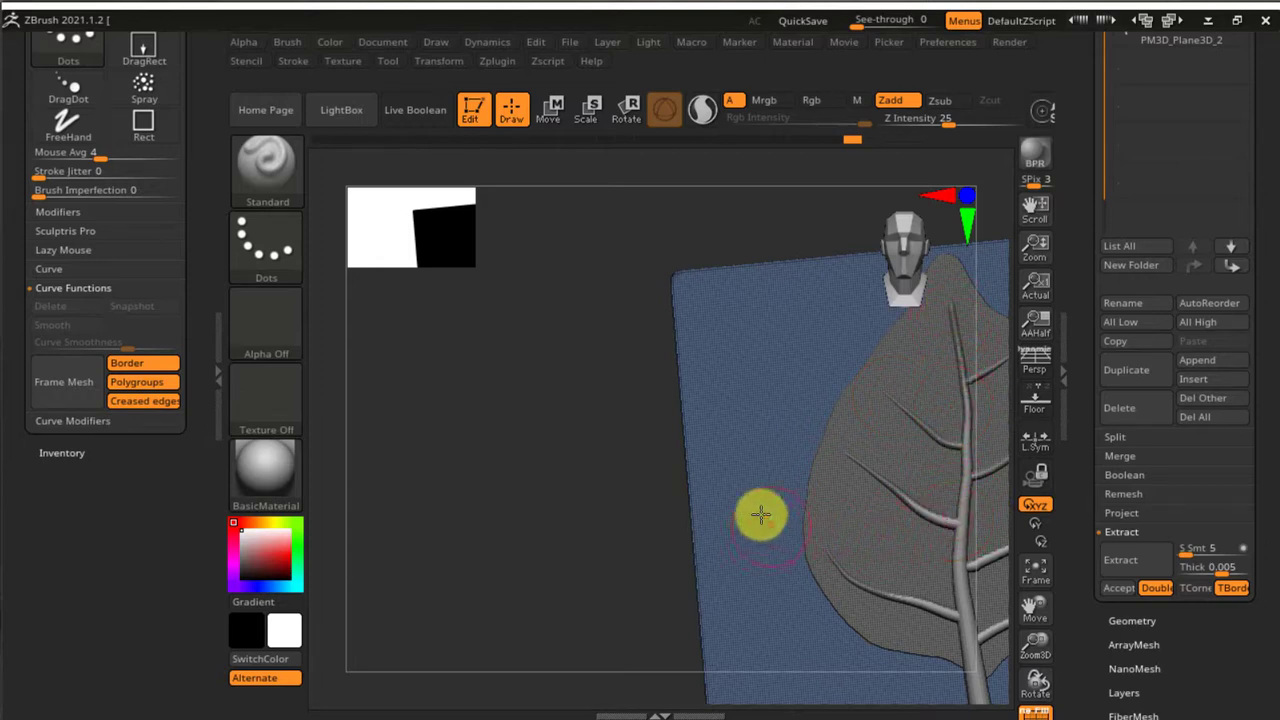
Extract the masked leaf again, check its thickness up close from the side, and accept it as a separate subtool.
mouse_move(670, 484)
left_mouse_down()
mouse_move(756, 465)
mouse_move(924, 460)
mouse_move(962, 655)
left_mouse_up()
right_click_drag(962, 655, 940, 560, "ctrl")
right_click_drag(926, 543, 700, 461, "alt")
right_click_drag(754, 537, 831, 688, "ctrl")
right_click_drag(843, 509, 860, 668, "ctrl")
left_click(1136, 570)
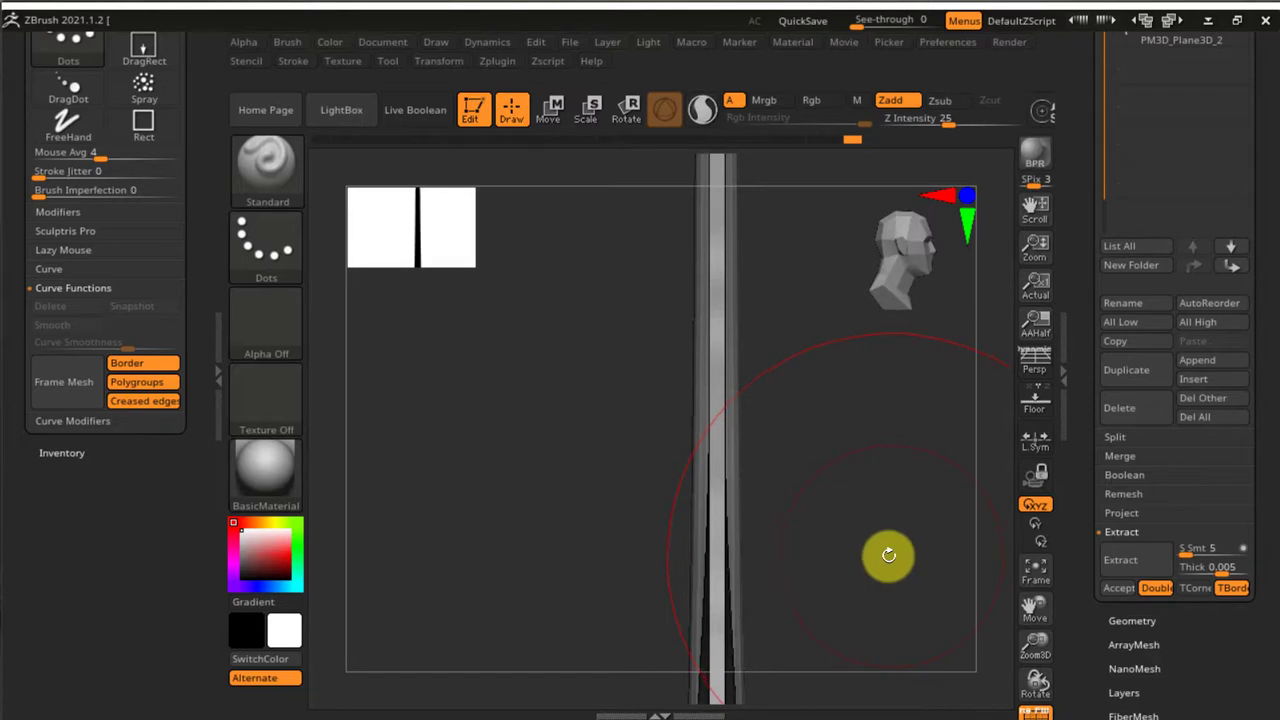
left_click(1118, 590)
Turn off the polyframe display and check the extracted leaf with its veins from an angle and from the front.
scroll(1090, 520, "up", 5)
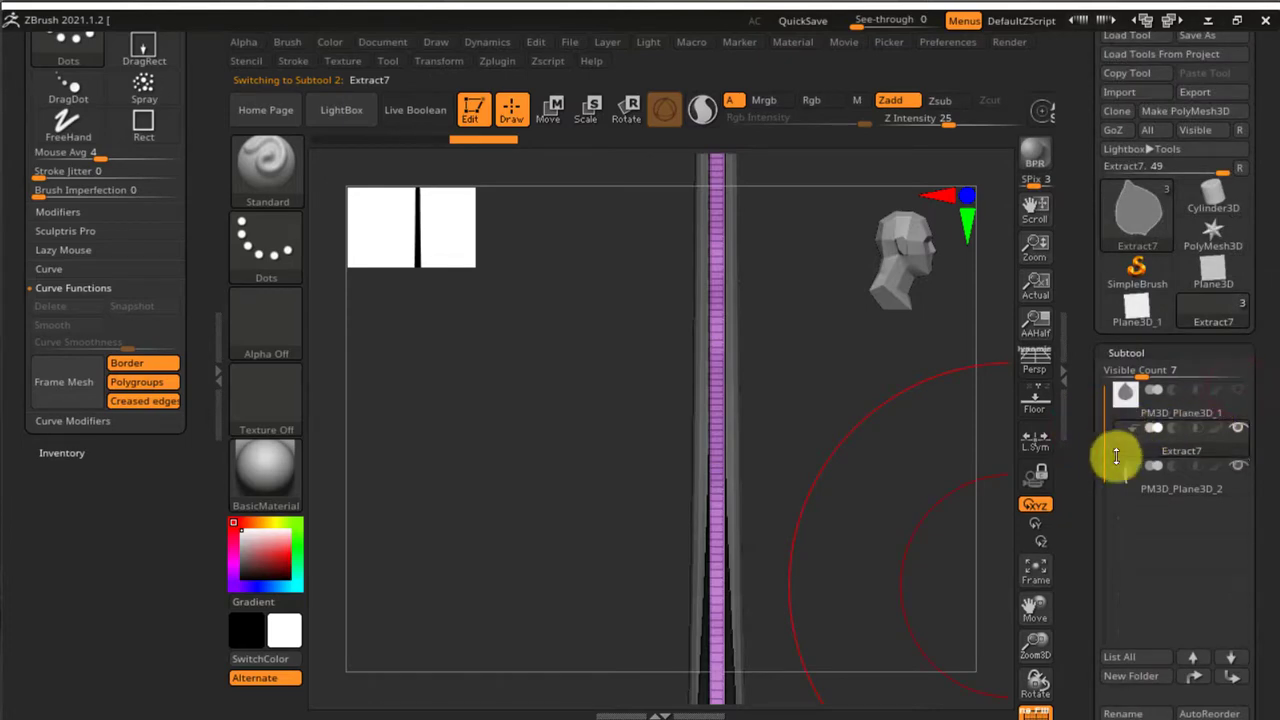
left_click_drag(874, 460, 763, 451)
right_click_drag(582, 457, 528, 450, "alt")
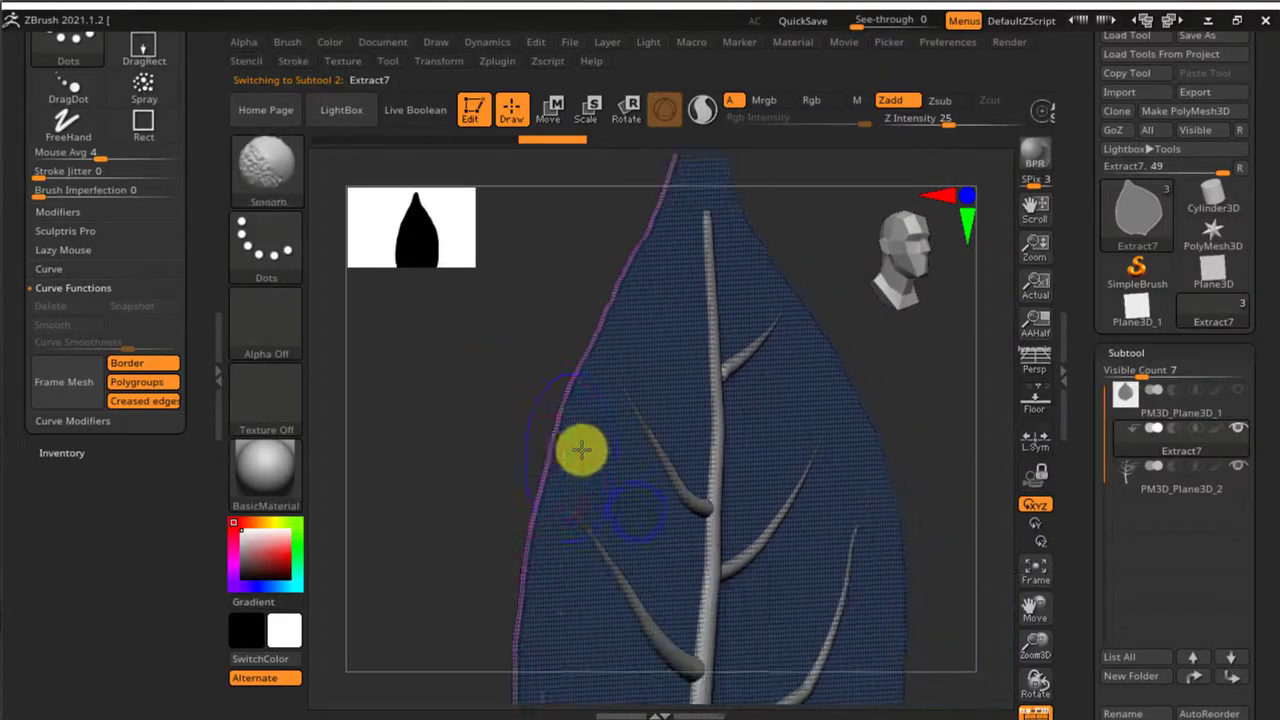
key("shift+f")
right_click_drag(637, 463, 560, 357, "ctrl")
right_click_drag(694, 493, 862, 482, "alt")
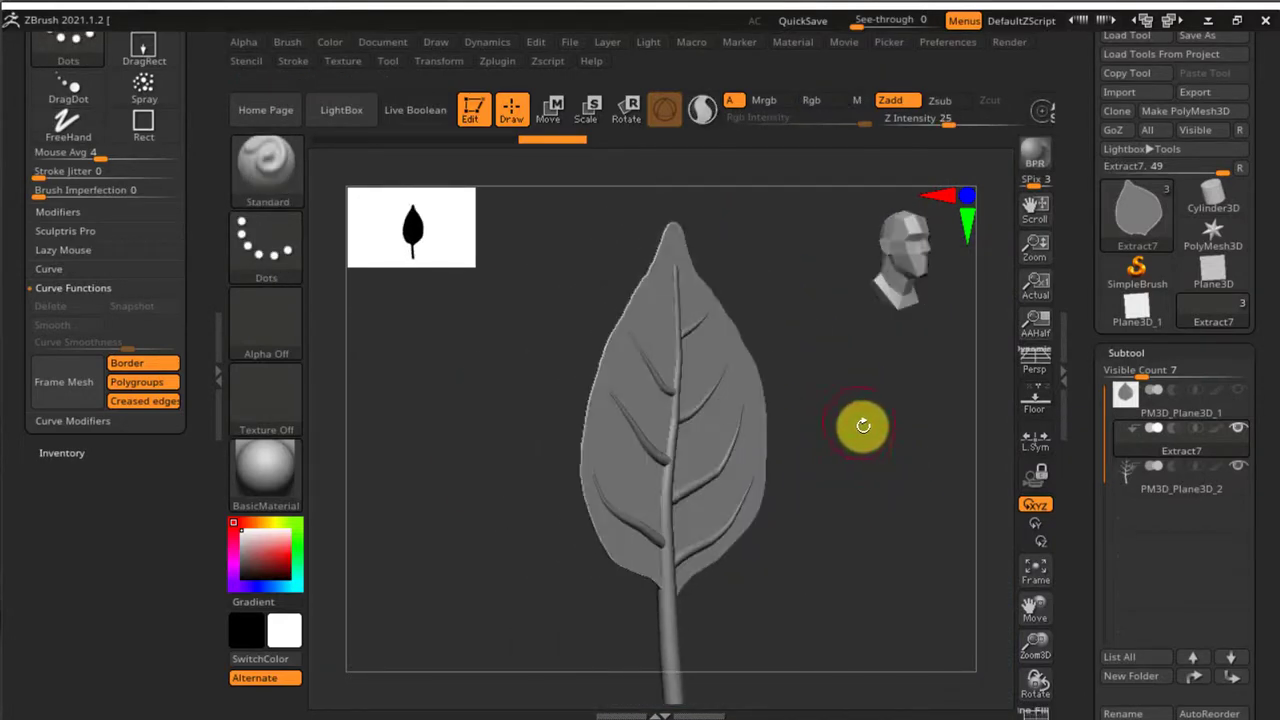
right_click_drag(863, 426, 912, 476)
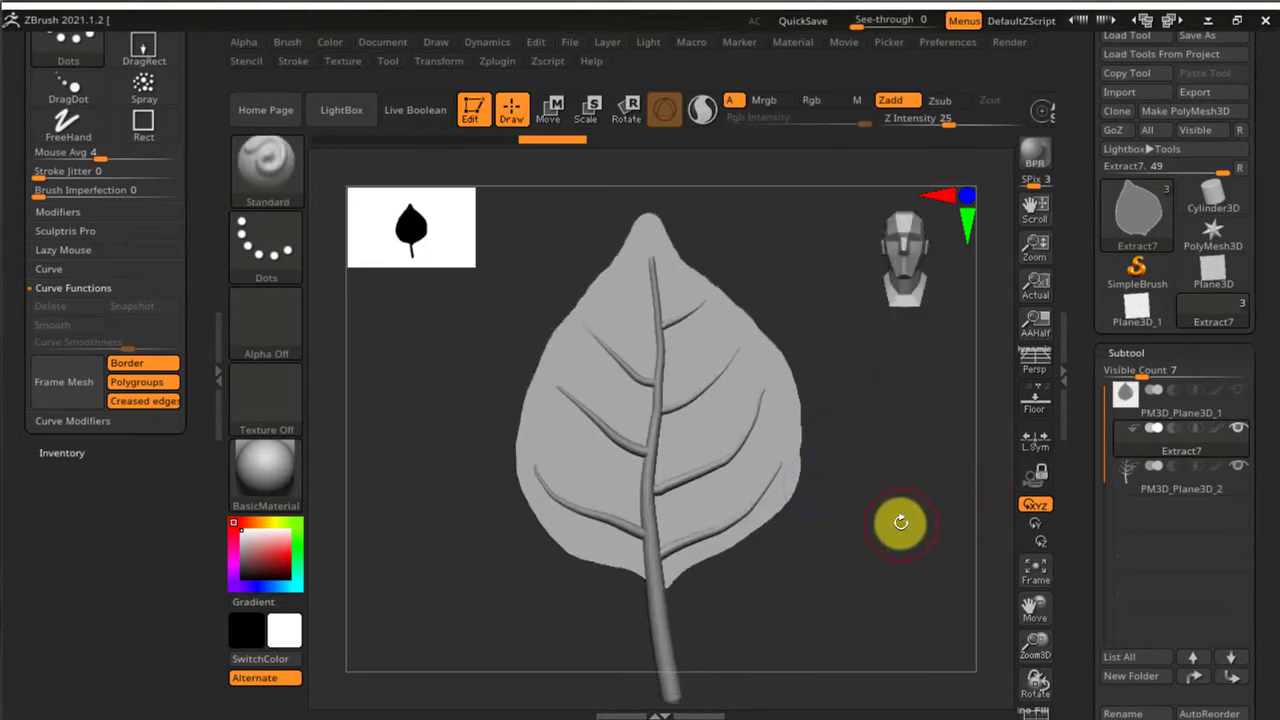
Delete the original plane subtool PM3D_Plane3D_1, confirming the deletion, and keep the extracted leaf and the branches.
left_click(1182, 402)
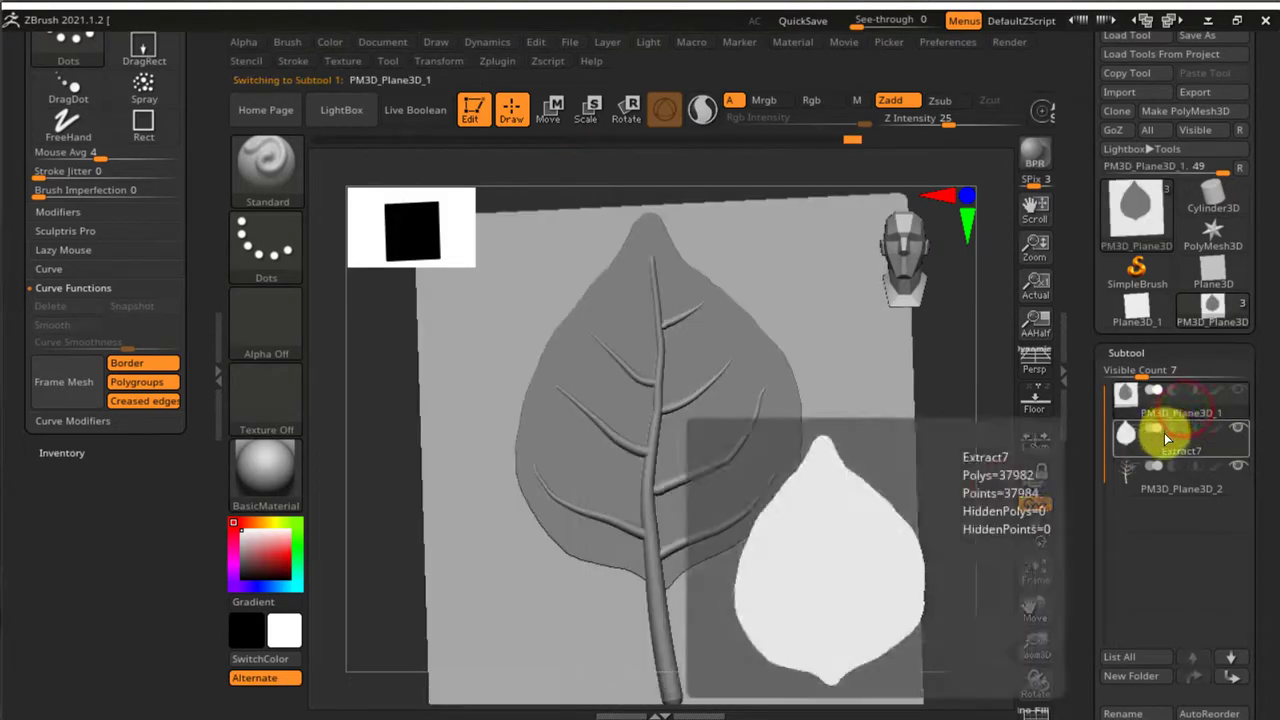
left_click_drag(1080, 567, 1078, 448)
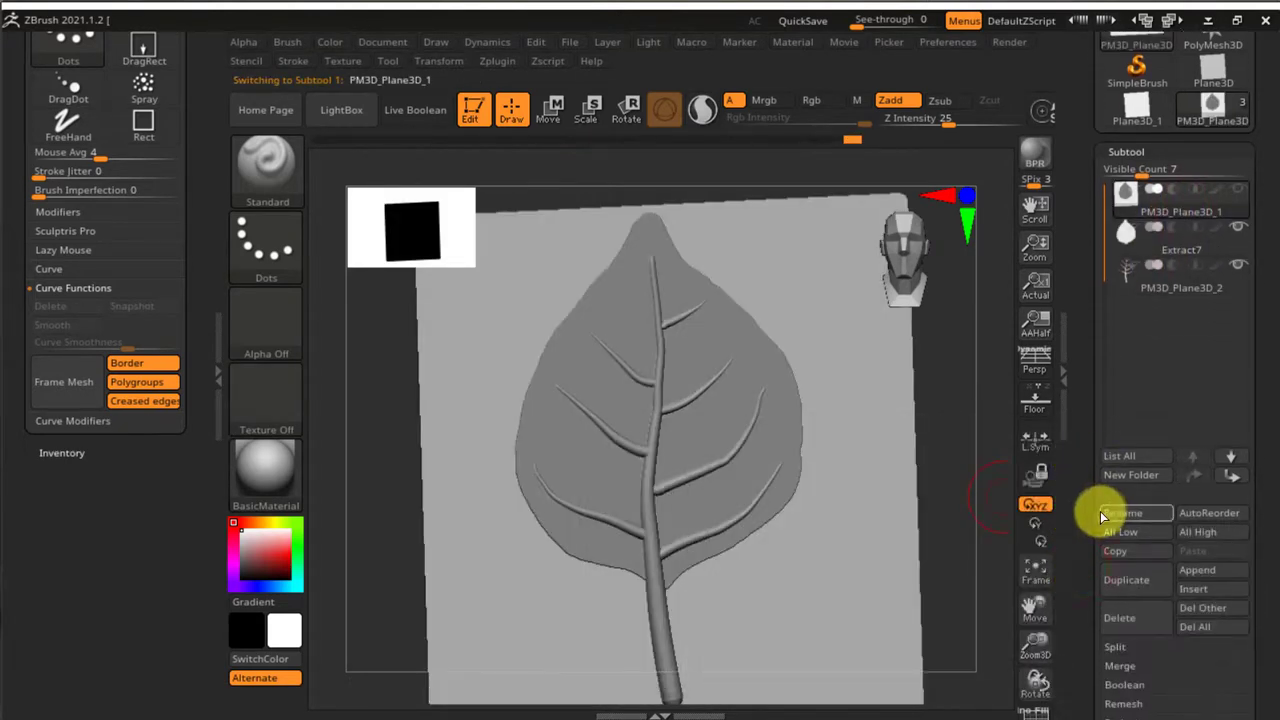
left_click(1125, 620)
left_click(952, 663)
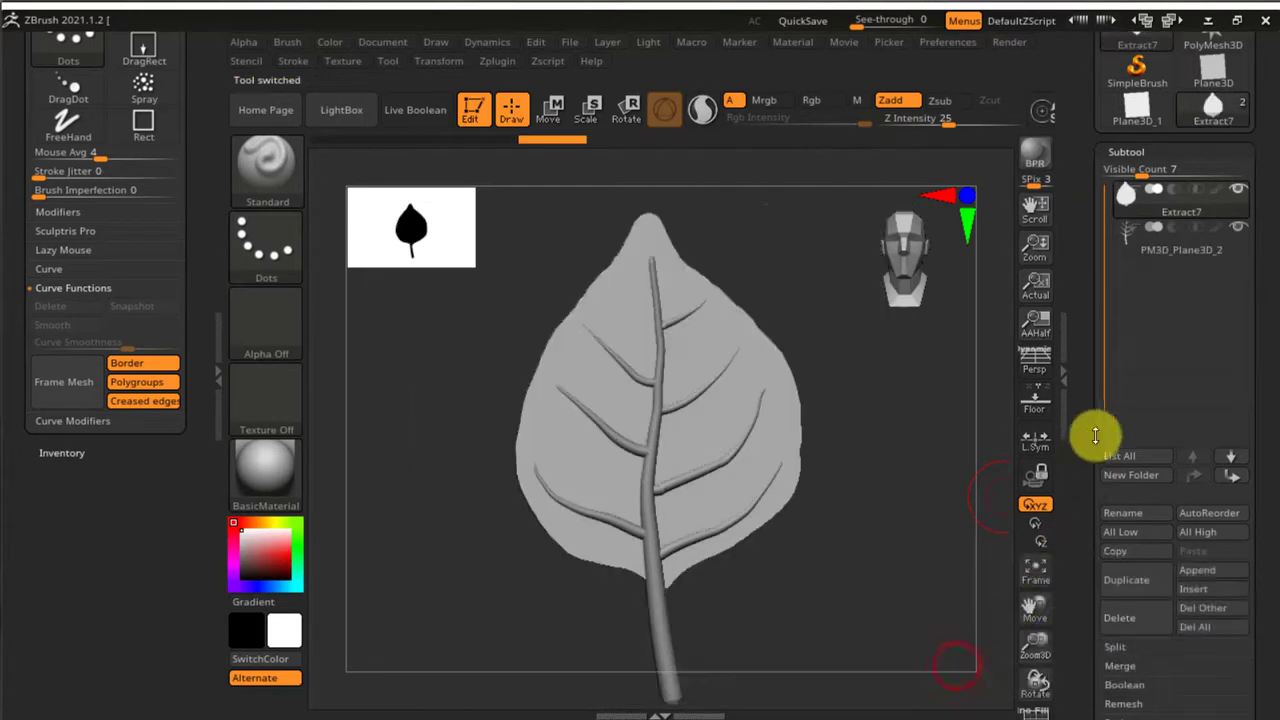
mouse_move(1095, 435)
left_mouse_down()
mouse_move(1081, 429)
mouse_move(1086, 480)
left_mouse_up()
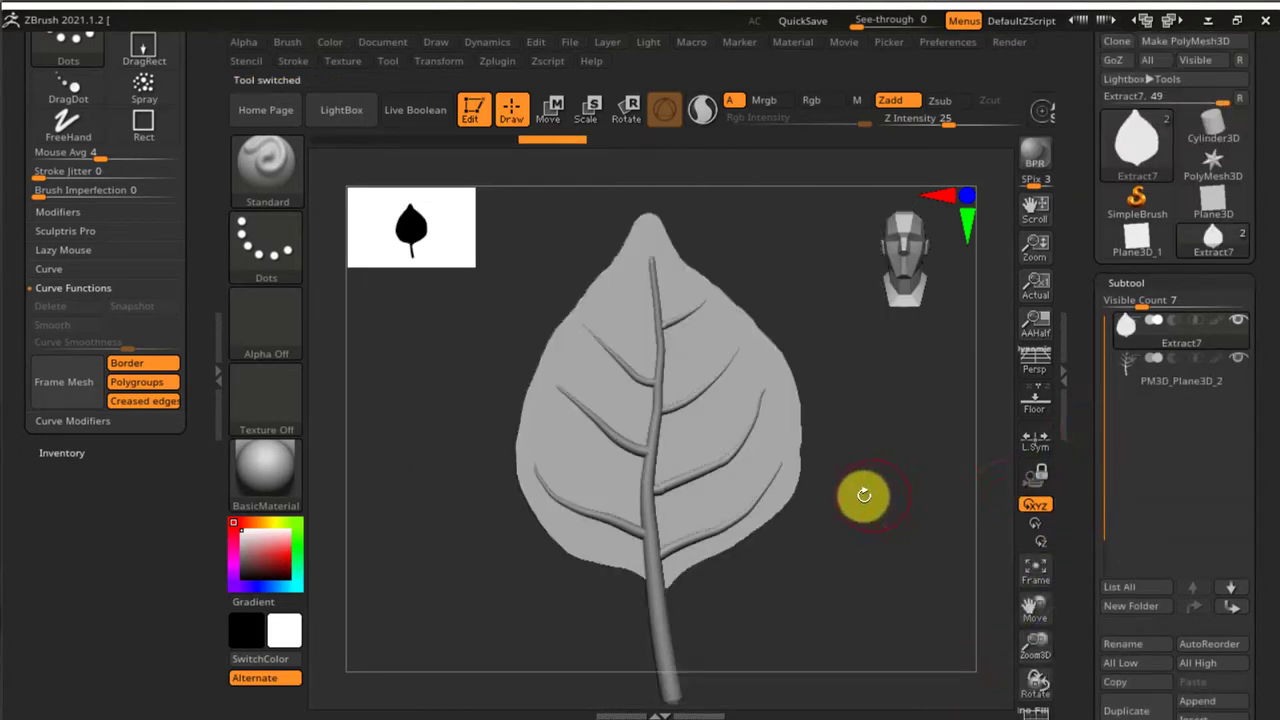
Turn on the polyframe display and merge the leaf subtool down with the branches subtool PM3D_Plane3D_2, confirming the merge.
mouse_move(880, 400)
left_mouse_down("shift")
mouse_move(920, 451)
mouse_move(891, 477)
mouse_move(913, 469)
mouse_move(917, 491)
mouse_move(871, 509)
mouse_move(933, 449)
left_mouse_up("shift")
key("shift+f")
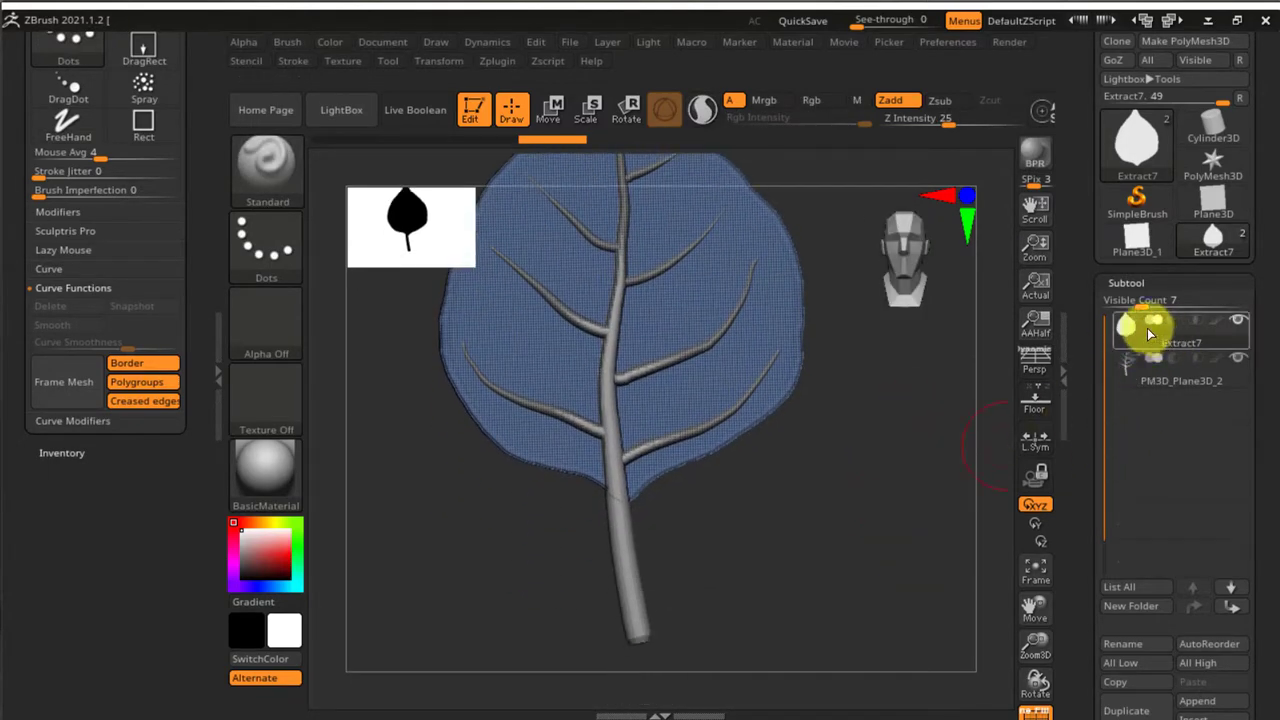
scroll(1094, 549, "down", 5)
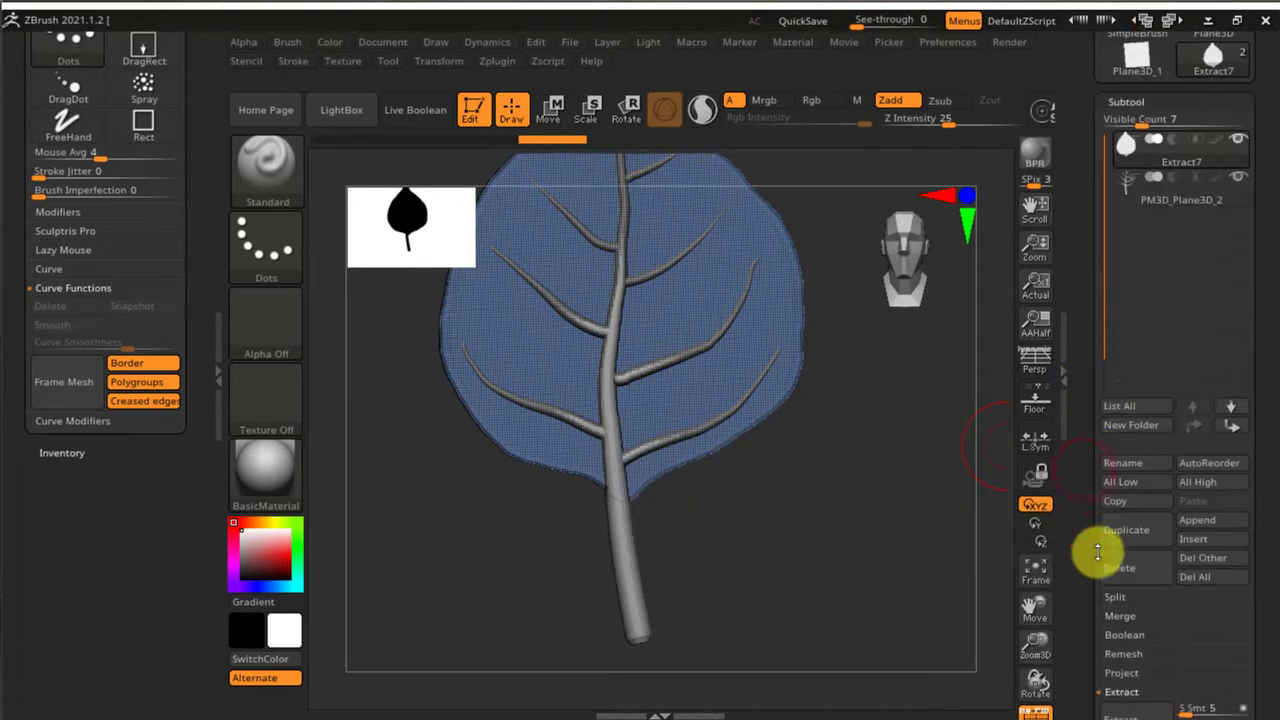
left_click(1152, 172)
scroll(1090, 555, "down", 3)
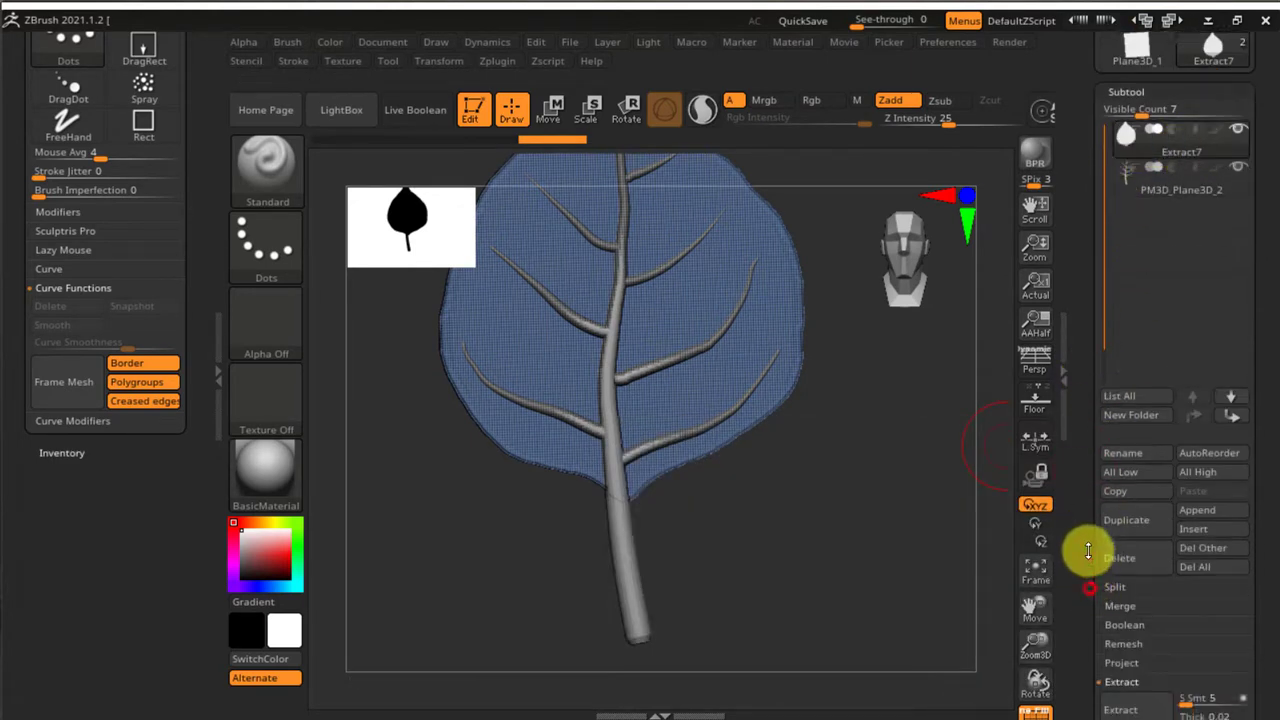
left_click(1126, 526)
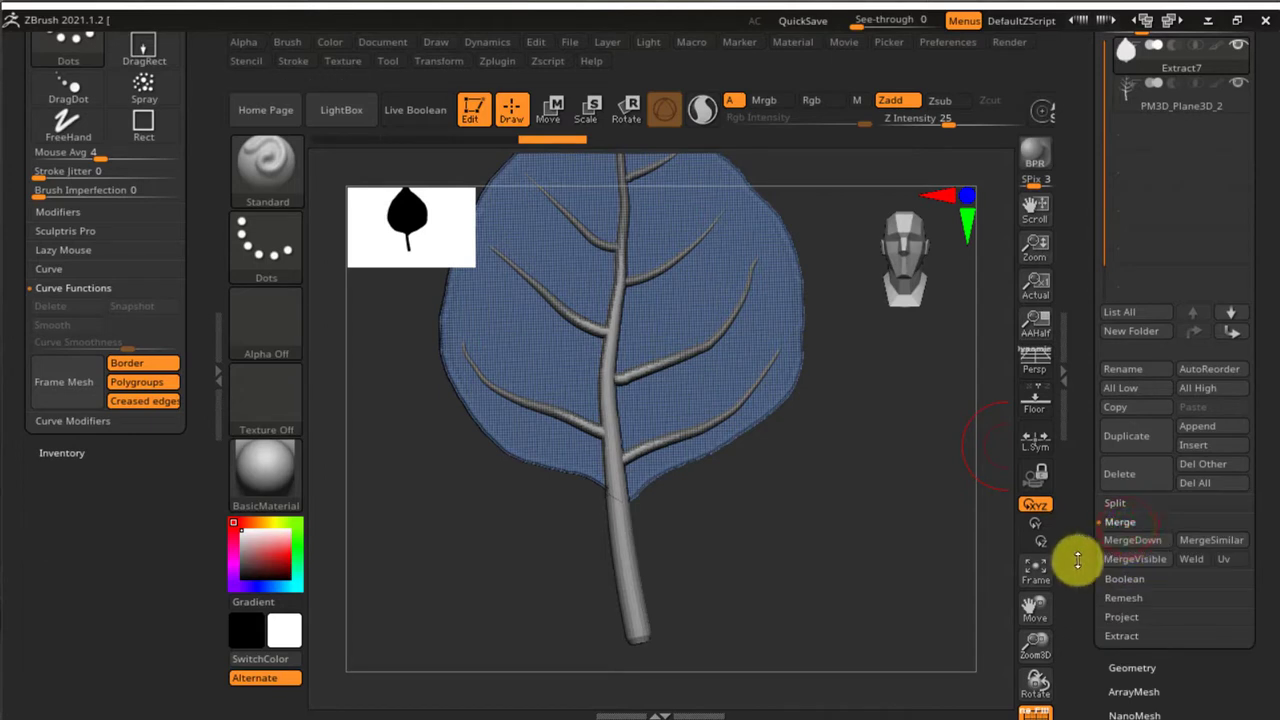
left_click(1130, 546)
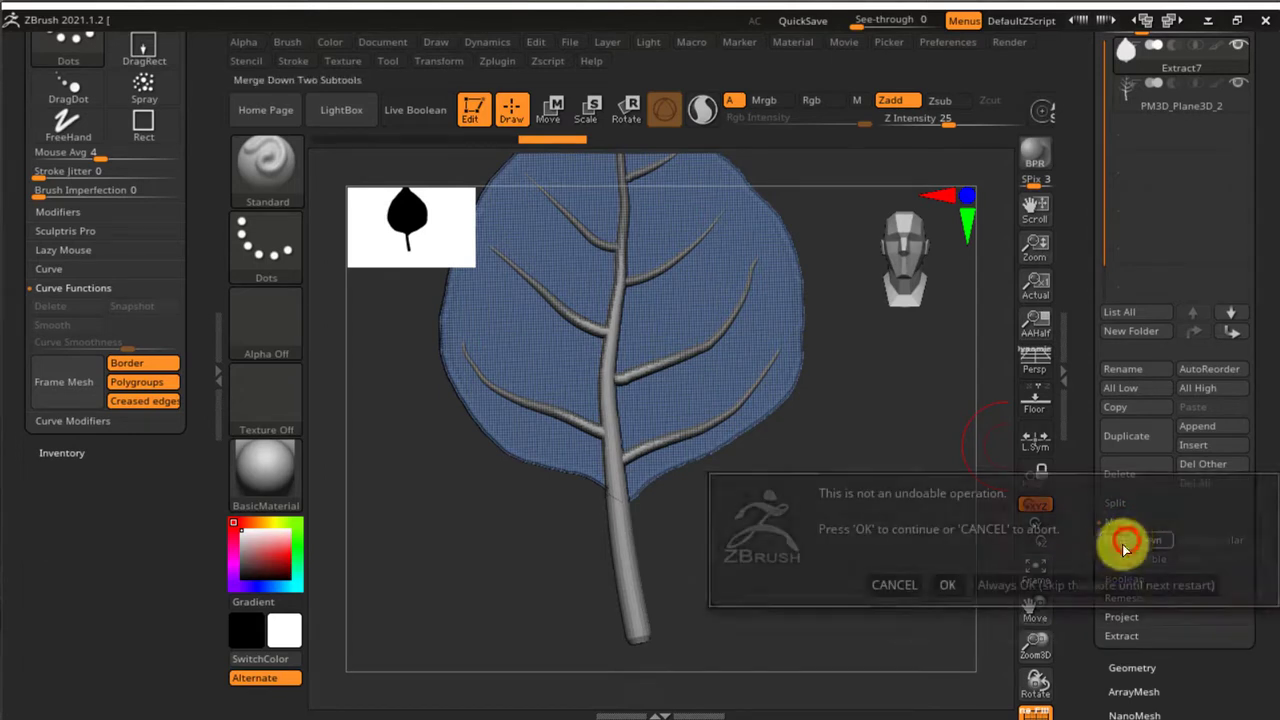
left_click(944, 585)
Examine the polygroups of the leaf blade, stem and veins on the merged subtool from the front.
left_click_drag(897, 480, 896, 578)
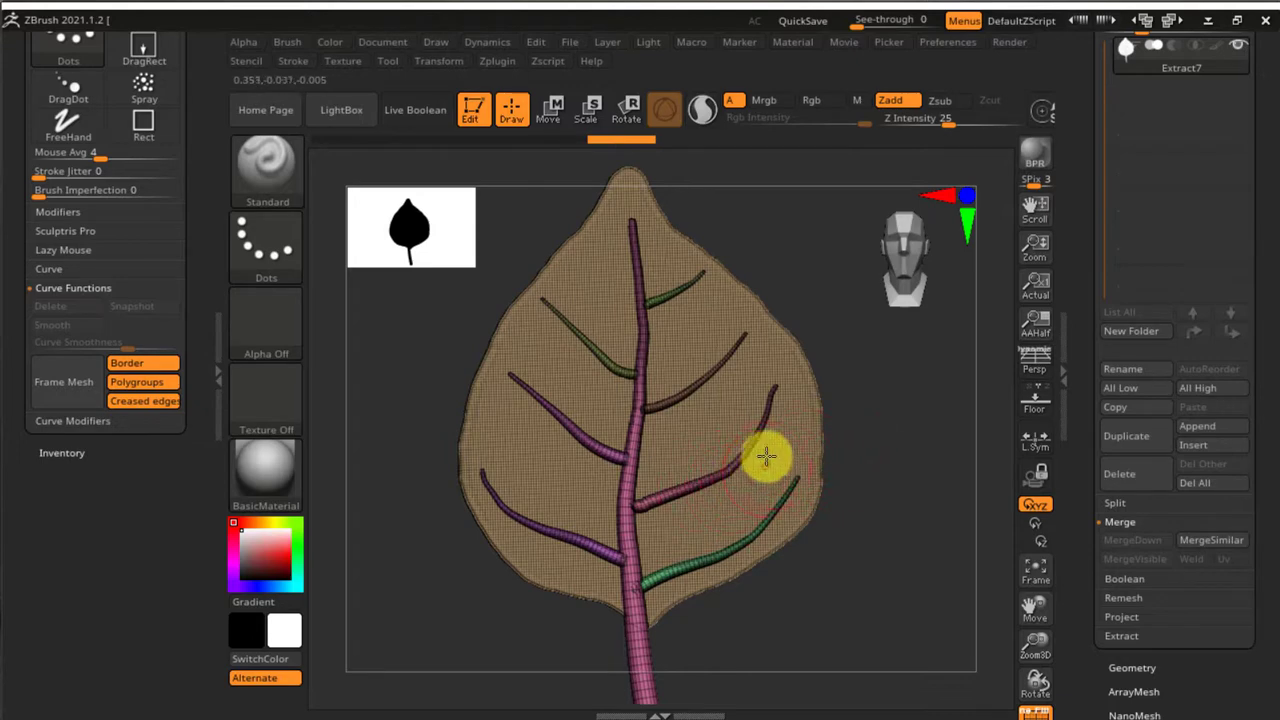
left_click_drag(766, 457, 777, 491)
mouse_move(905, 486)
left_mouse_down()
mouse_move(914, 480)
mouse_move(914, 494)
mouse_move(903, 451)
mouse_move(895, 485)
mouse_move(918, 494)
left_mouse_up()
left_click_drag(923, 435, 911, 461)
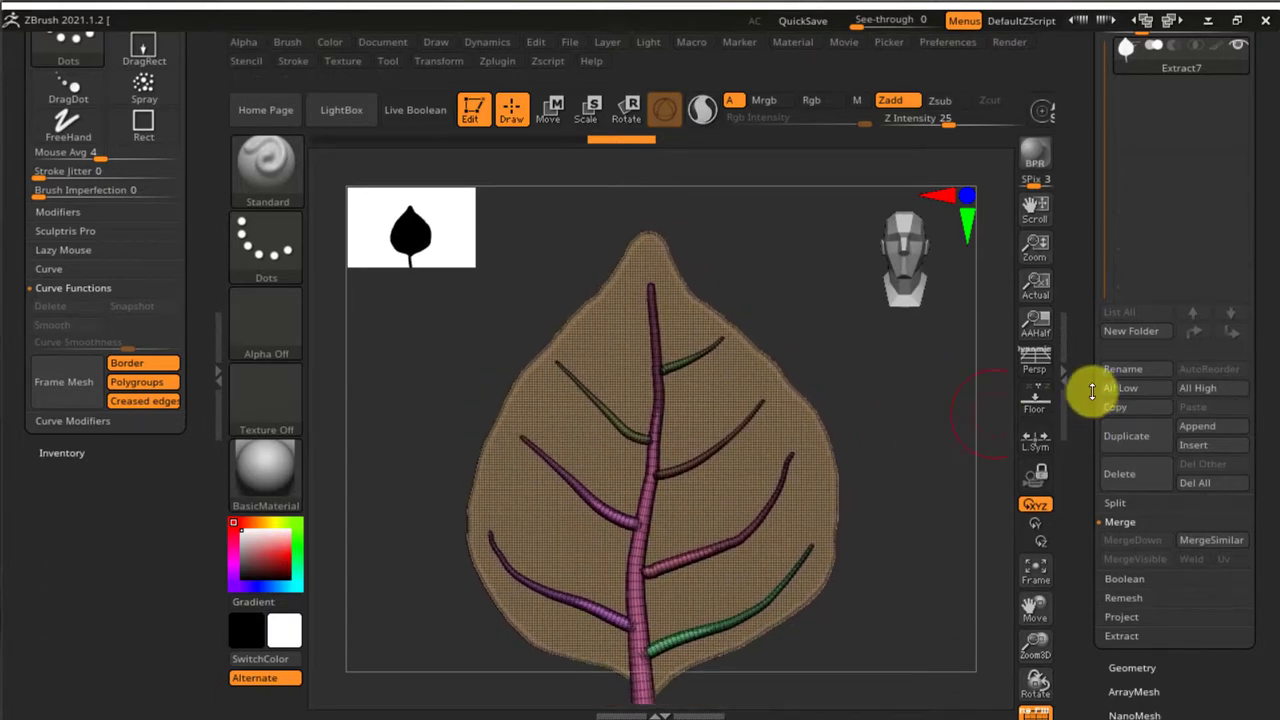
scroll(1092, 400, "up", 3)
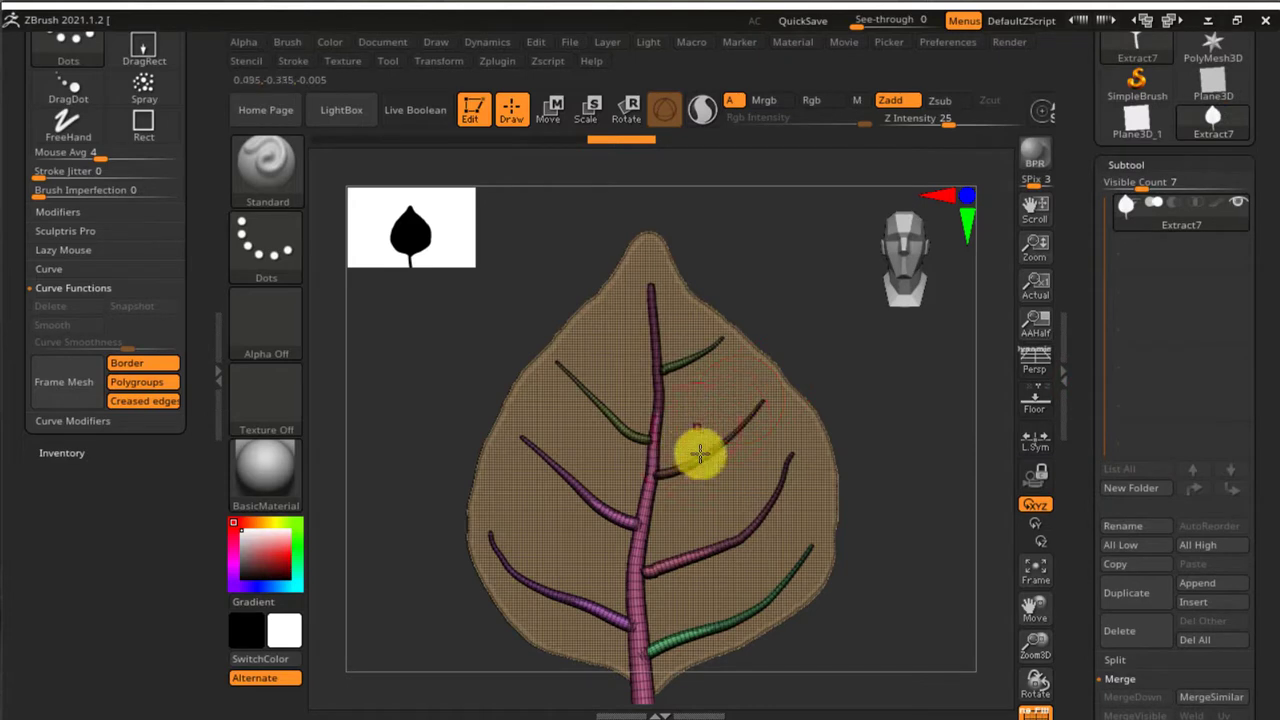
left_click_drag(1085, 500, 1088, 443)
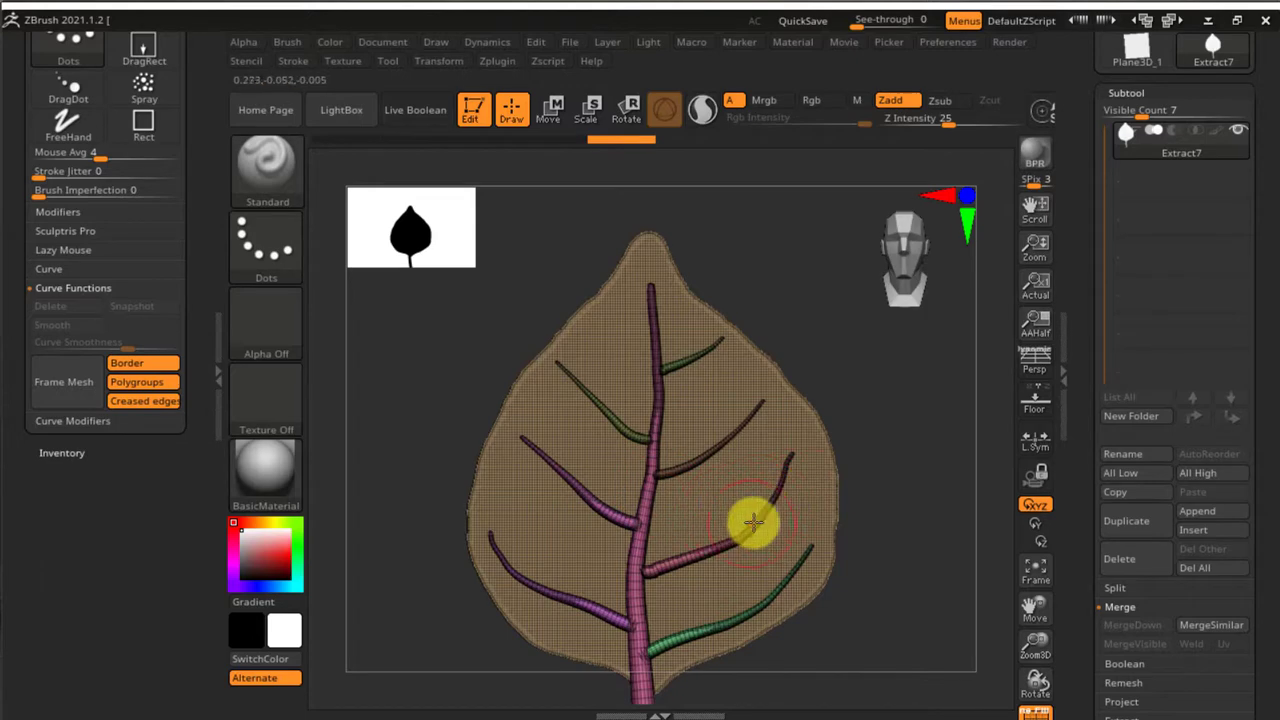
key("ctrl+shift")
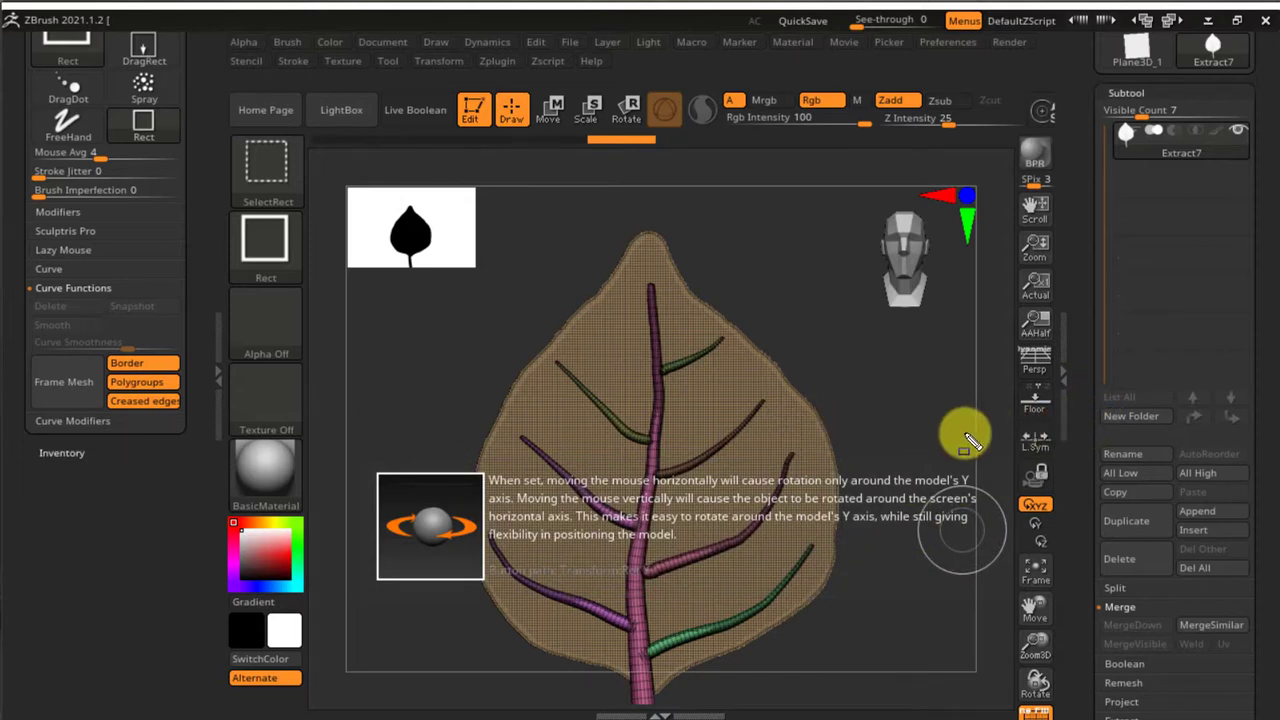
left_click(986, 474)
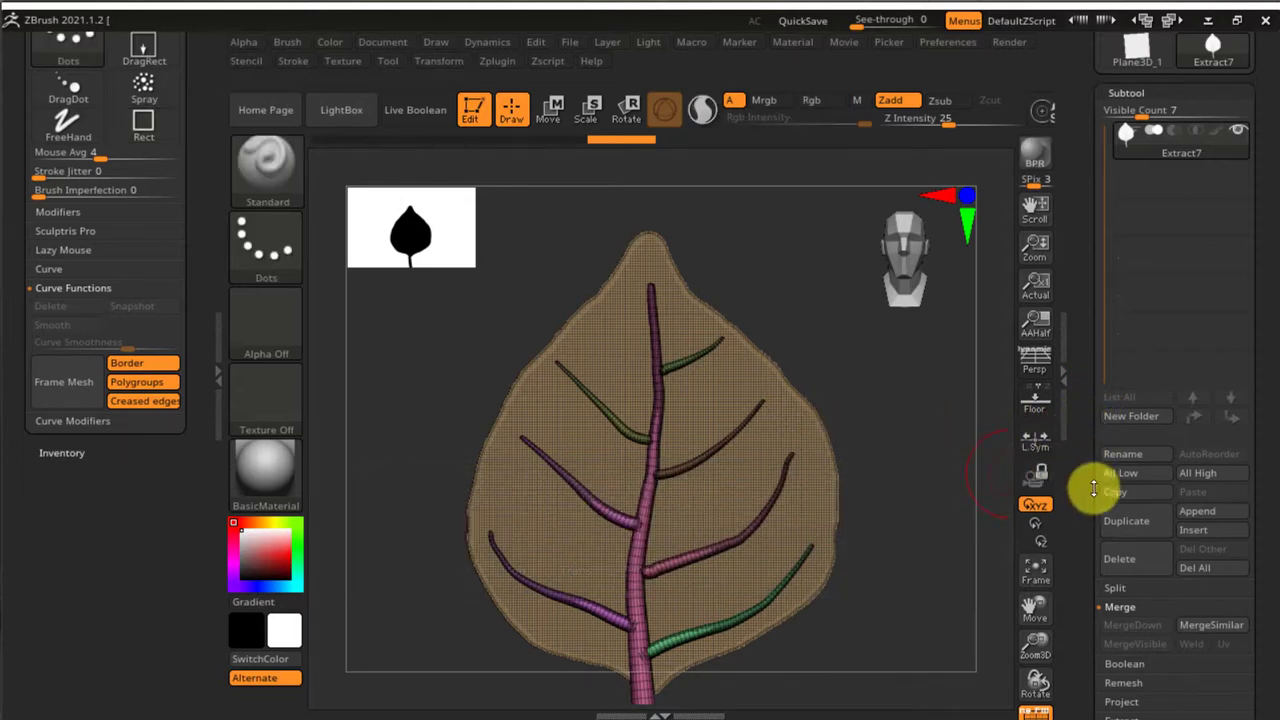
Duplicate the merged leaf subtool, hide the original and rename the copy Dynamesh.
left_click(1130, 524)
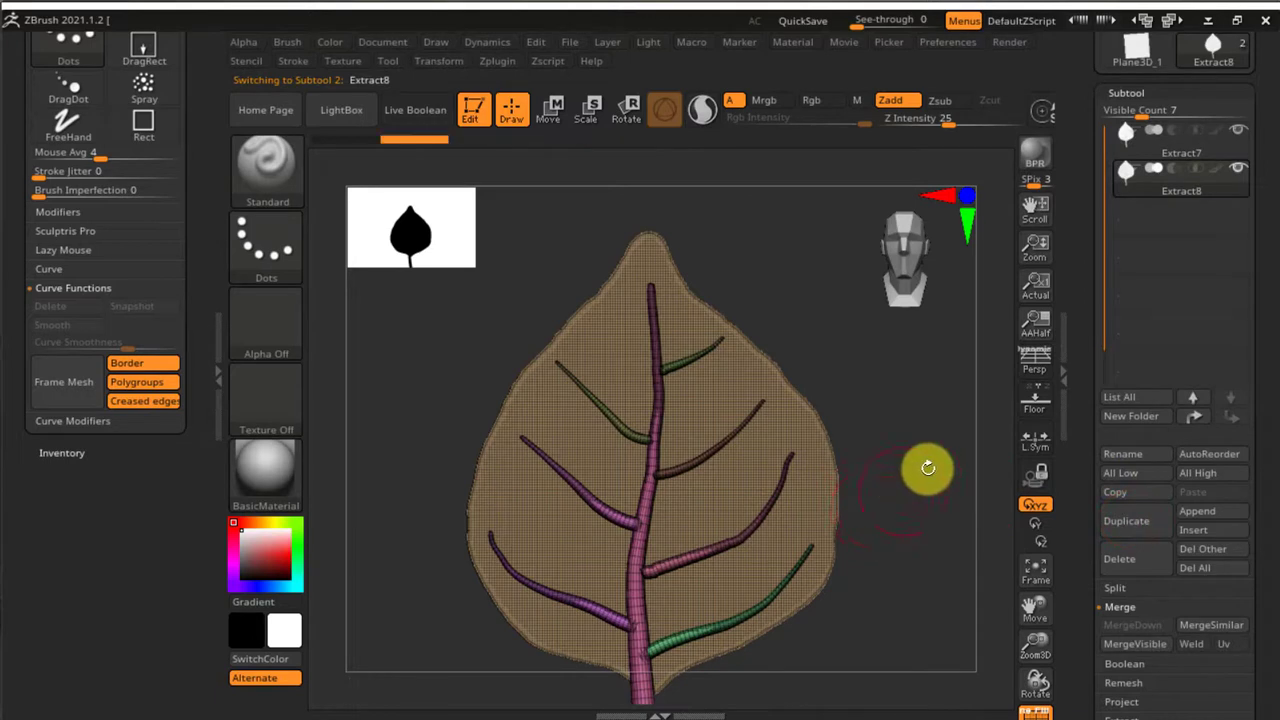
left_click_drag(929, 463, 930, 436, "alt")
left_click(1237, 131)
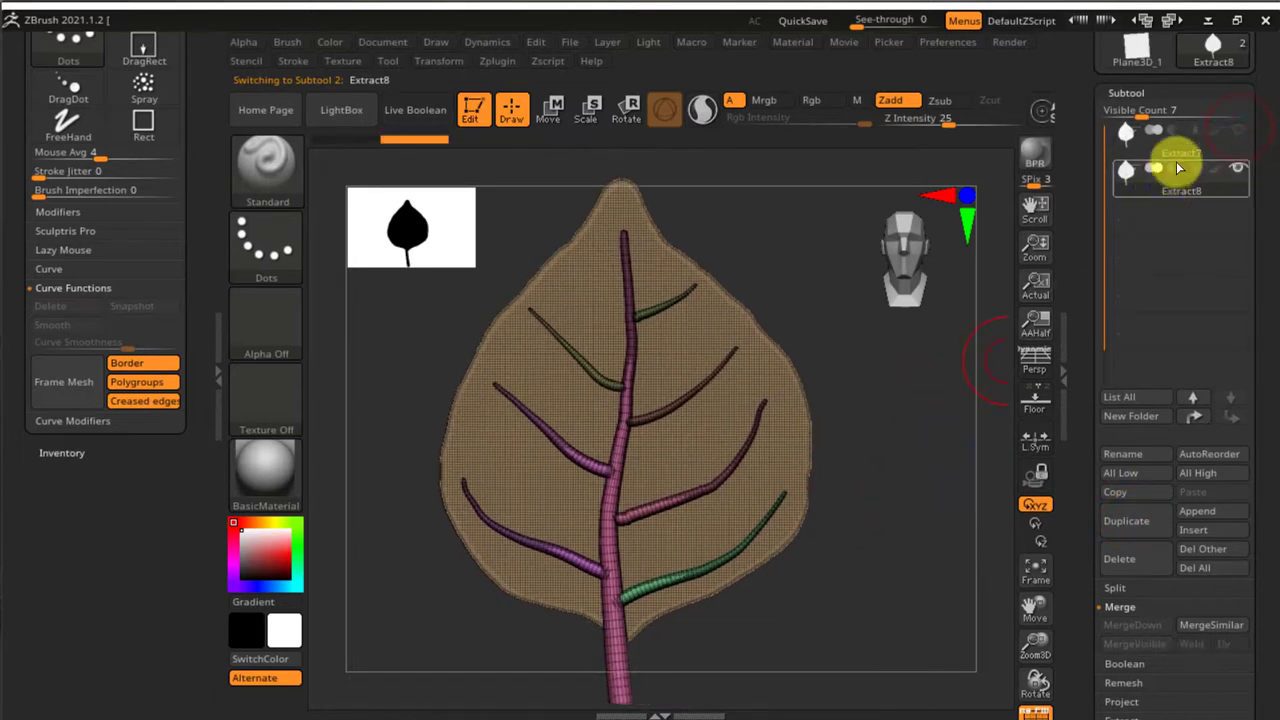
left_click(1134, 455)
type("Dynamesh")
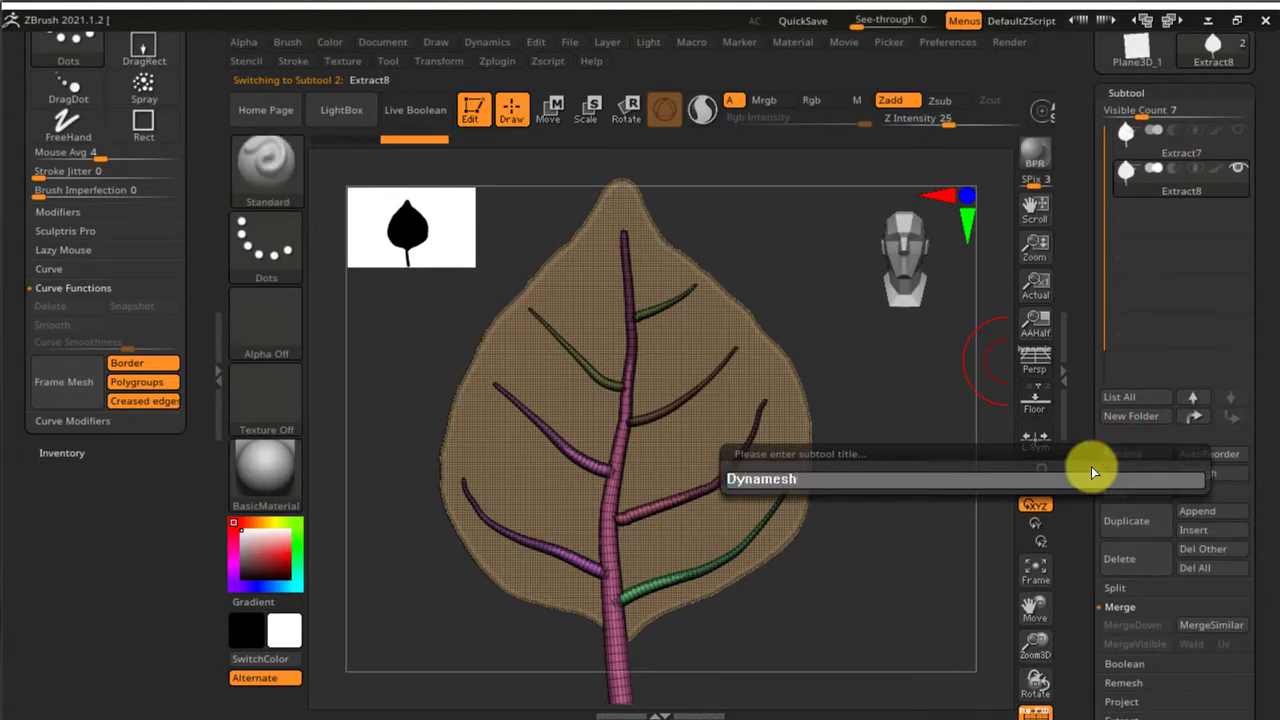
key("Return")
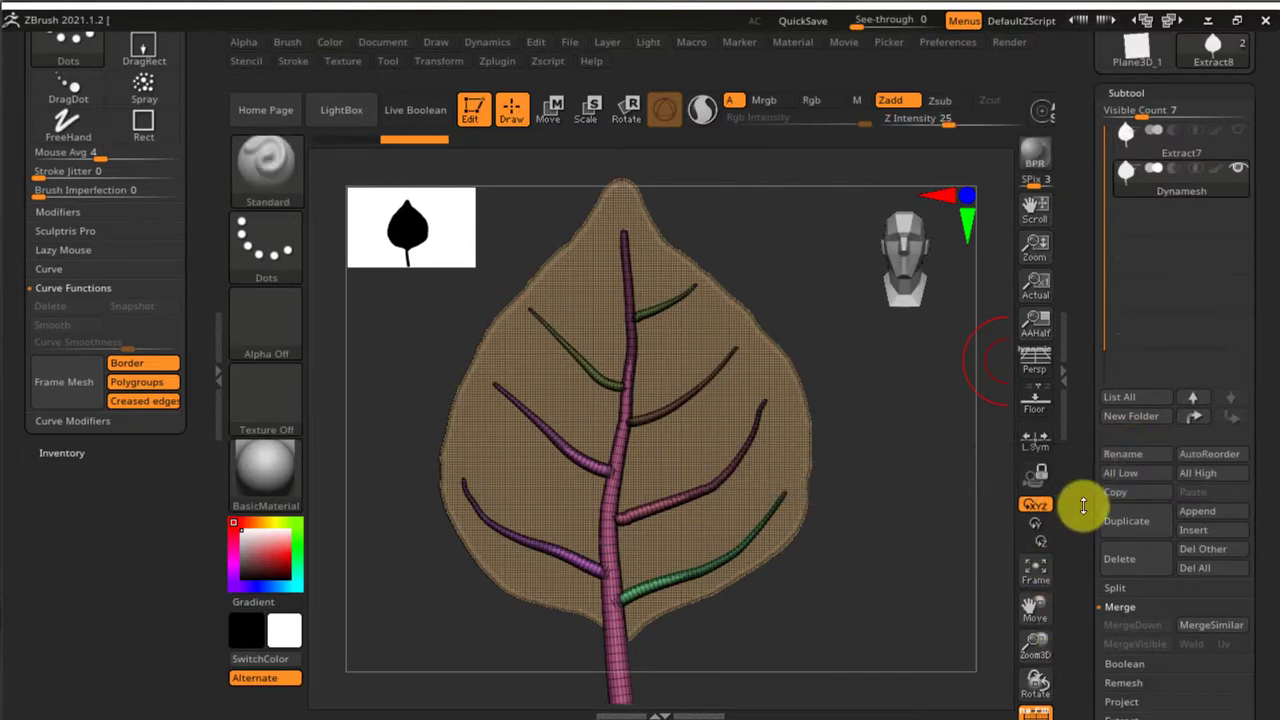
Open the DynaMesh settings in the geometry options for the Dynamesh subtool.
left_click_drag(1081, 507, 1081, 460)
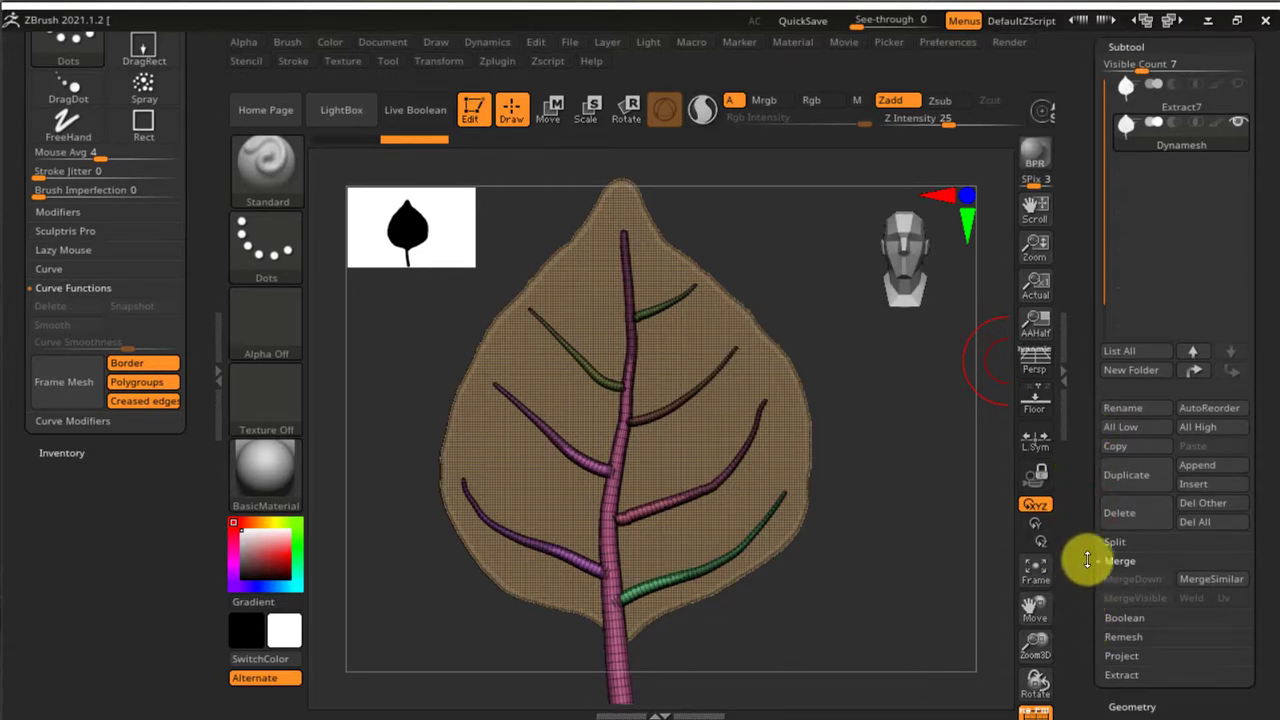
left_click_drag(1088, 595, 1091, 526)
left_click(1134, 592)
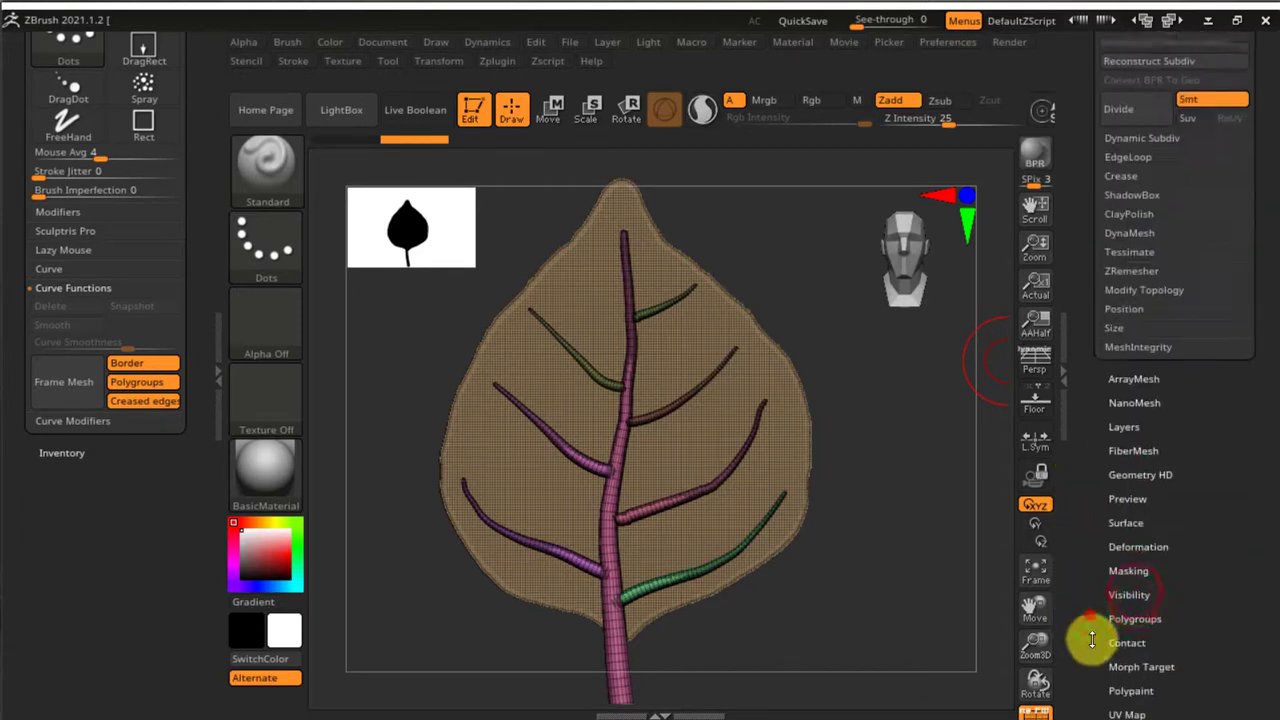
left_click_drag(1090, 615, 1094, 690)
left_click(1127, 413)
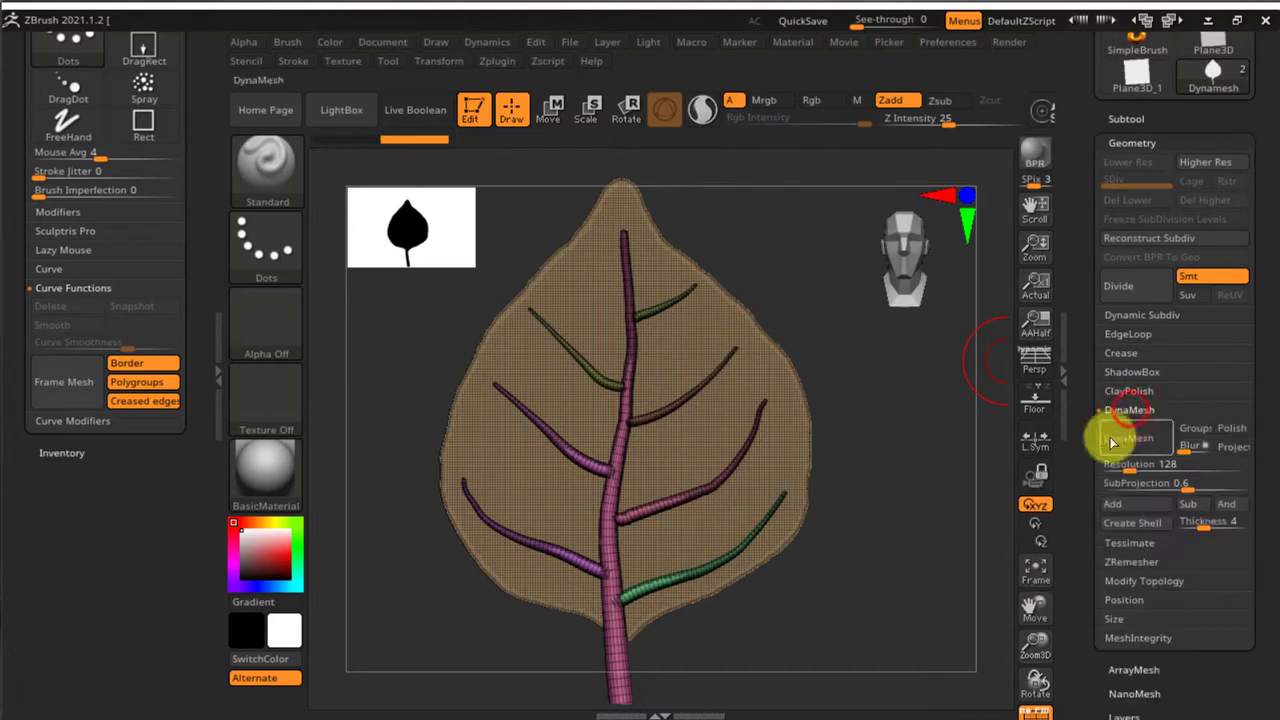
Look at the veins up close without the polyframe, set the DynaMesh resolution to 512 and remesh the leaf.
mouse_move(629, 486)
right_mouse_down("ctrl")
mouse_move(690, 507)
mouse_move(671, 531)
right_mouse_up("ctrl")
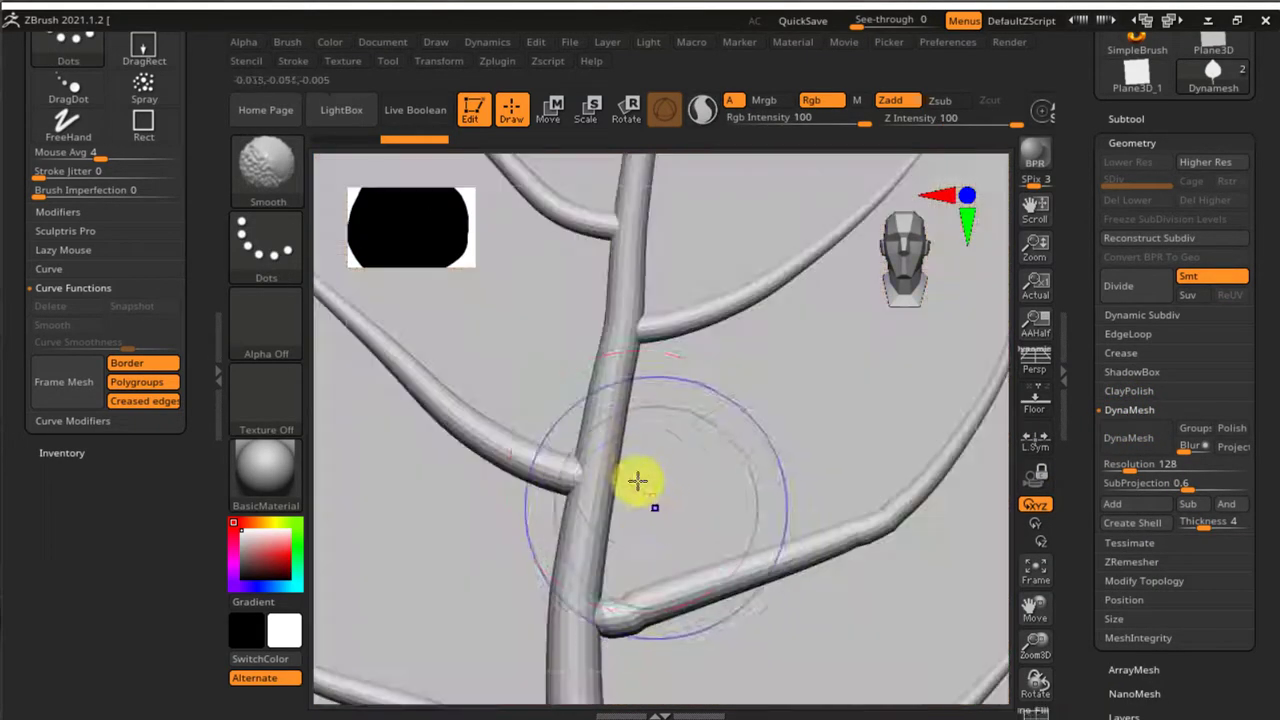
mouse_move(634, 480)
right_mouse_down("alt")
mouse_move(769, 546)
mouse_move(984, 498)
right_mouse_up("alt")
left_click(1155, 461)
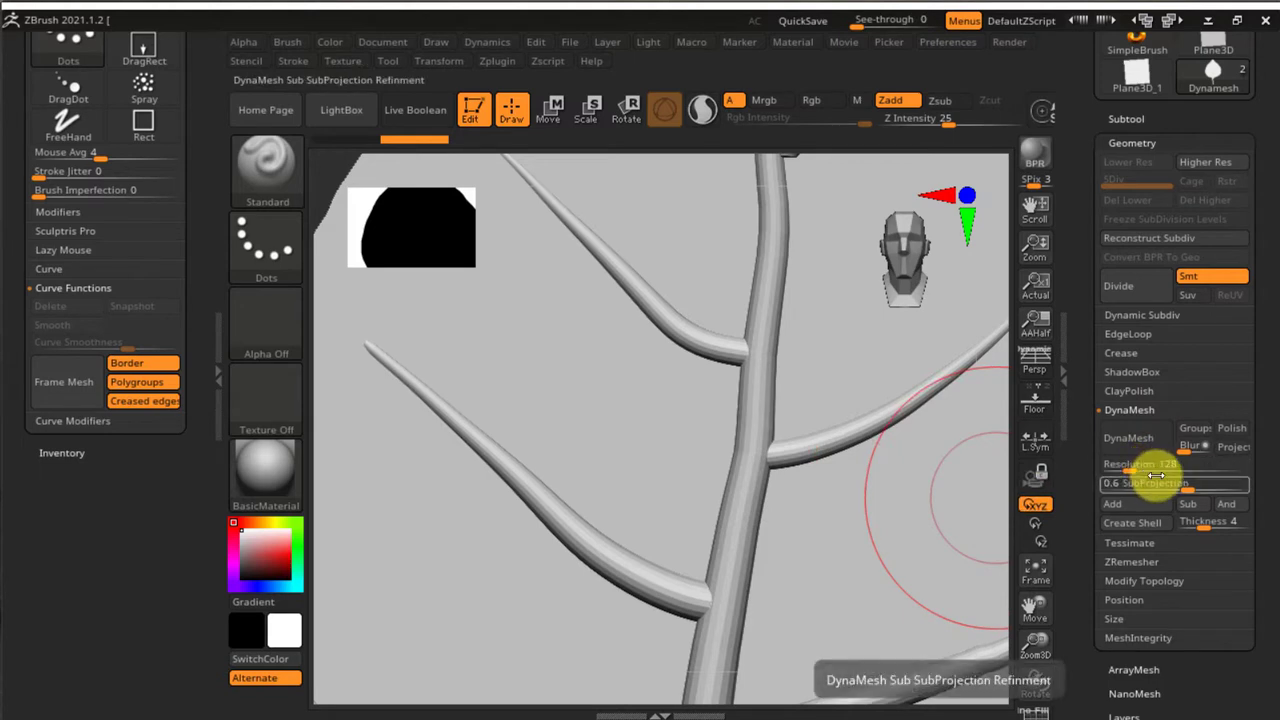
left_click(1155, 461)
type("536")
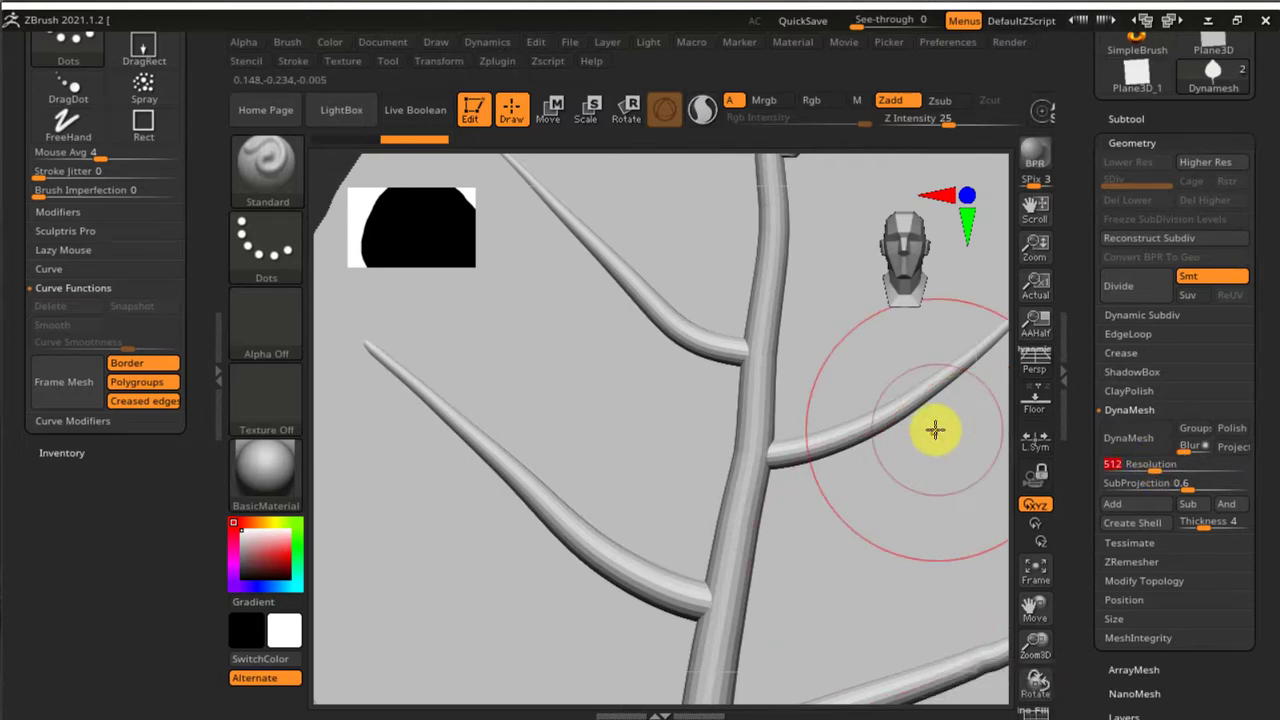
key("ctrl")
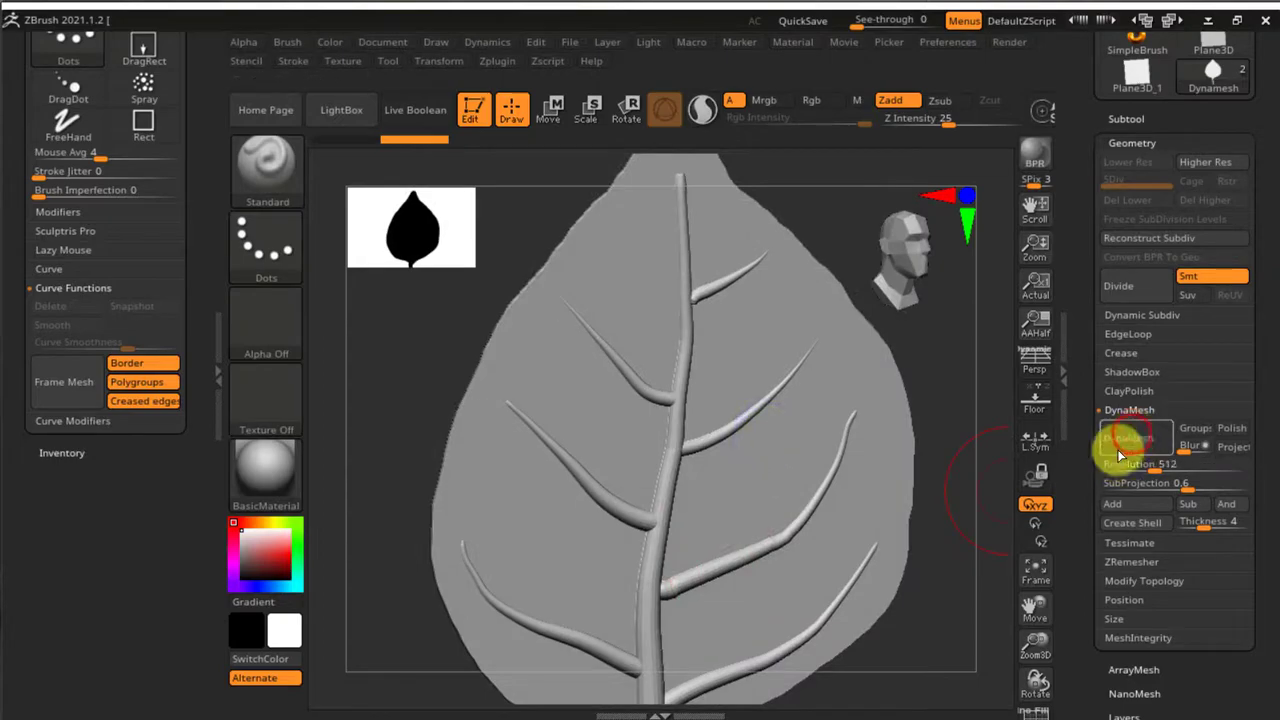
left_click(1119, 449)
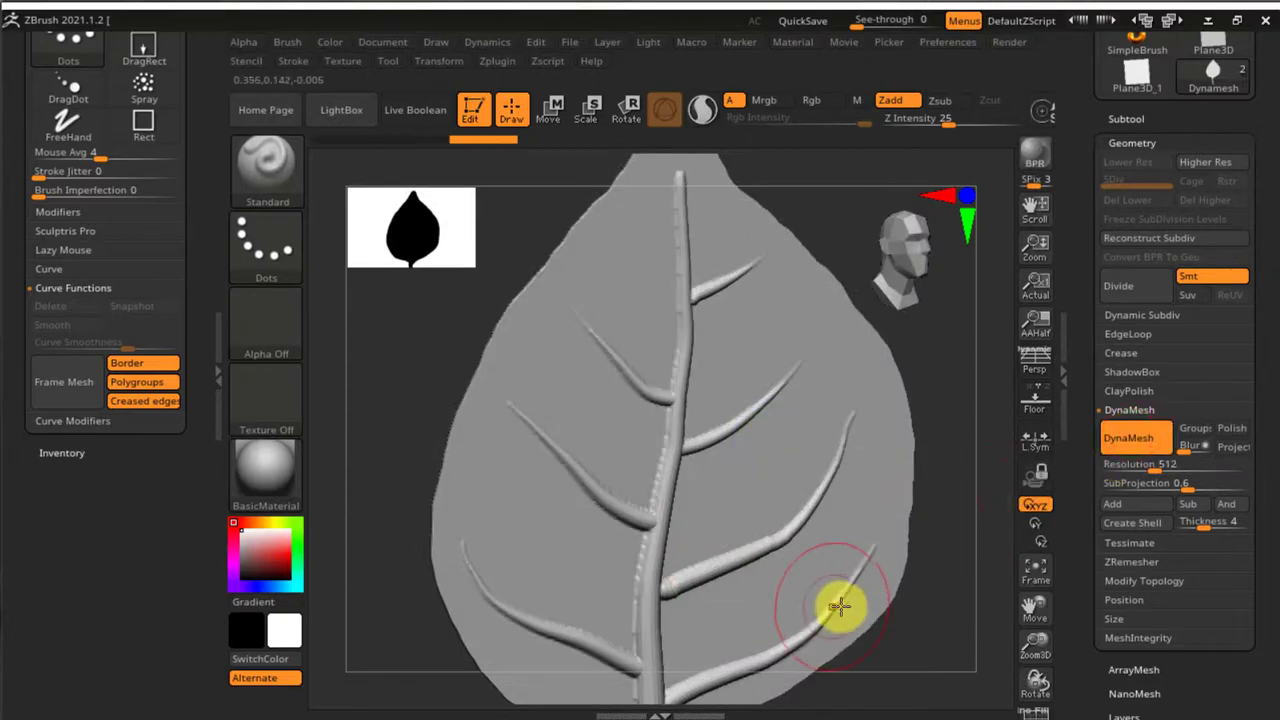
Inspect the stem and vein edges of the remeshed leaf up close and undo the DynaMesh operation.
key("shift+f")
right_click_drag(546, 382, 779, 554, "ctrl")
key("shift+f")
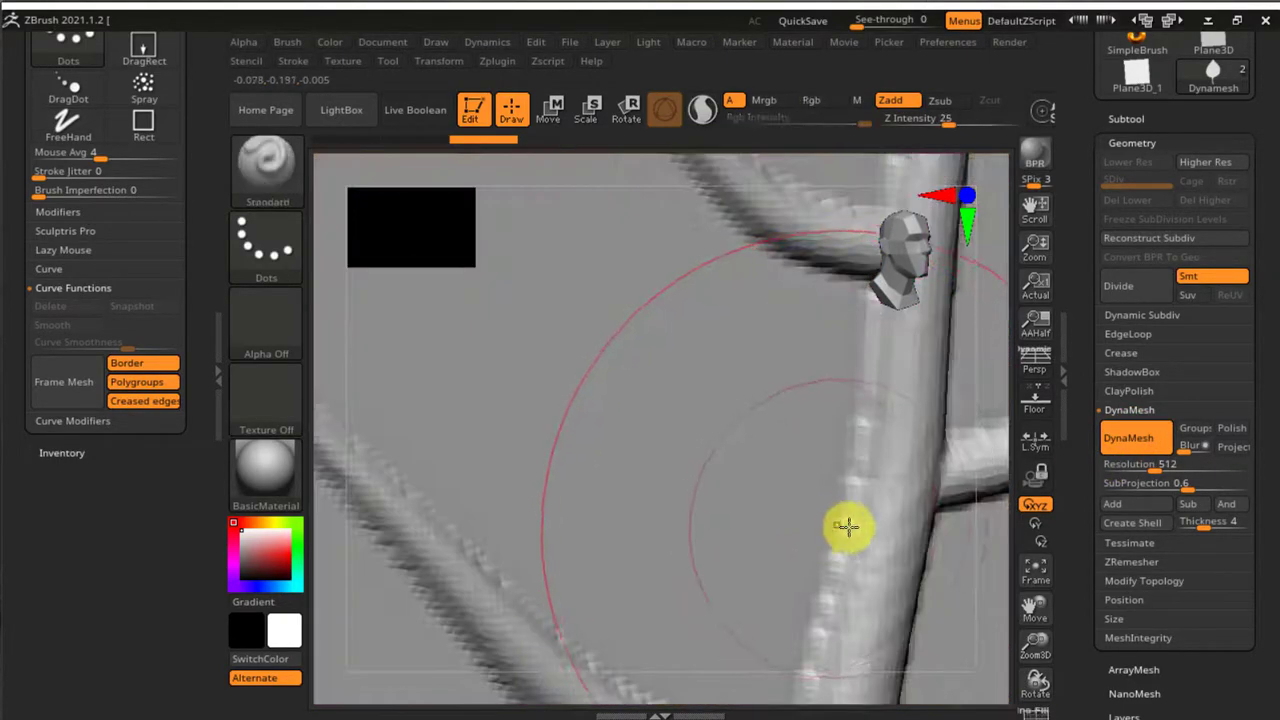
right_click_drag(846, 529, 752, 544, "alt")
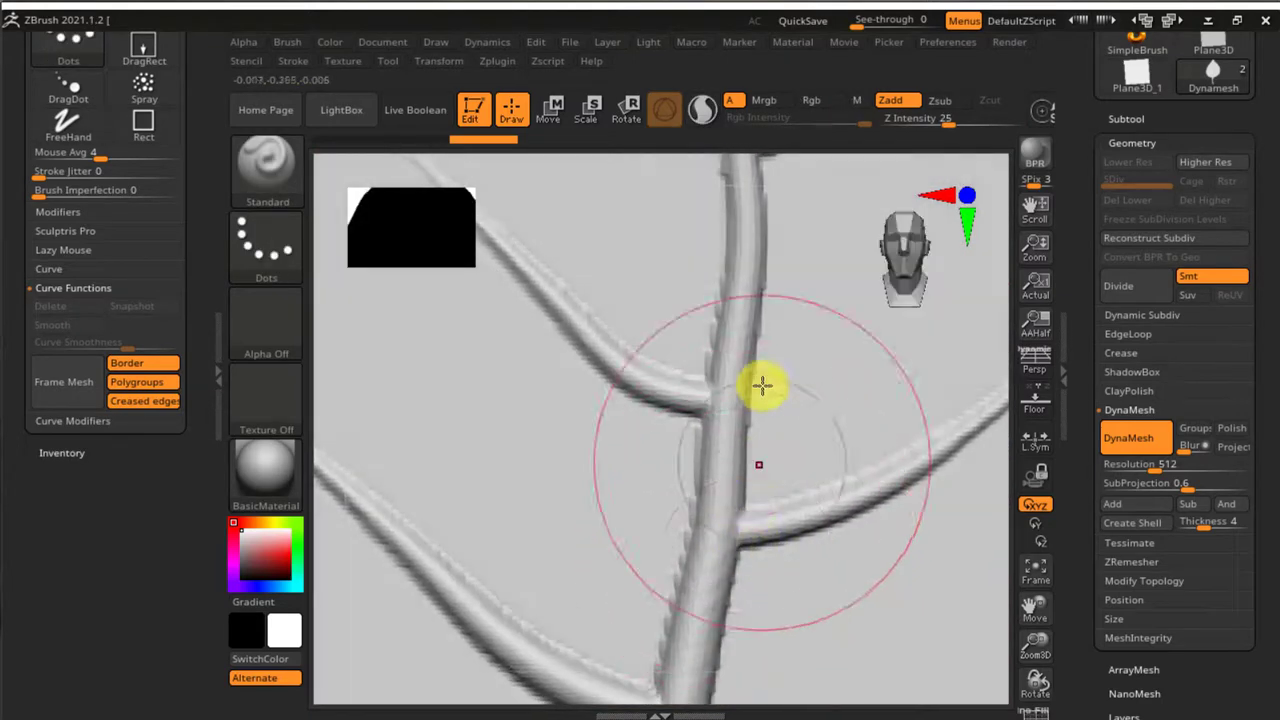
right_click_drag(745, 335, 719, 570, "alt")
key("ctrl+z")
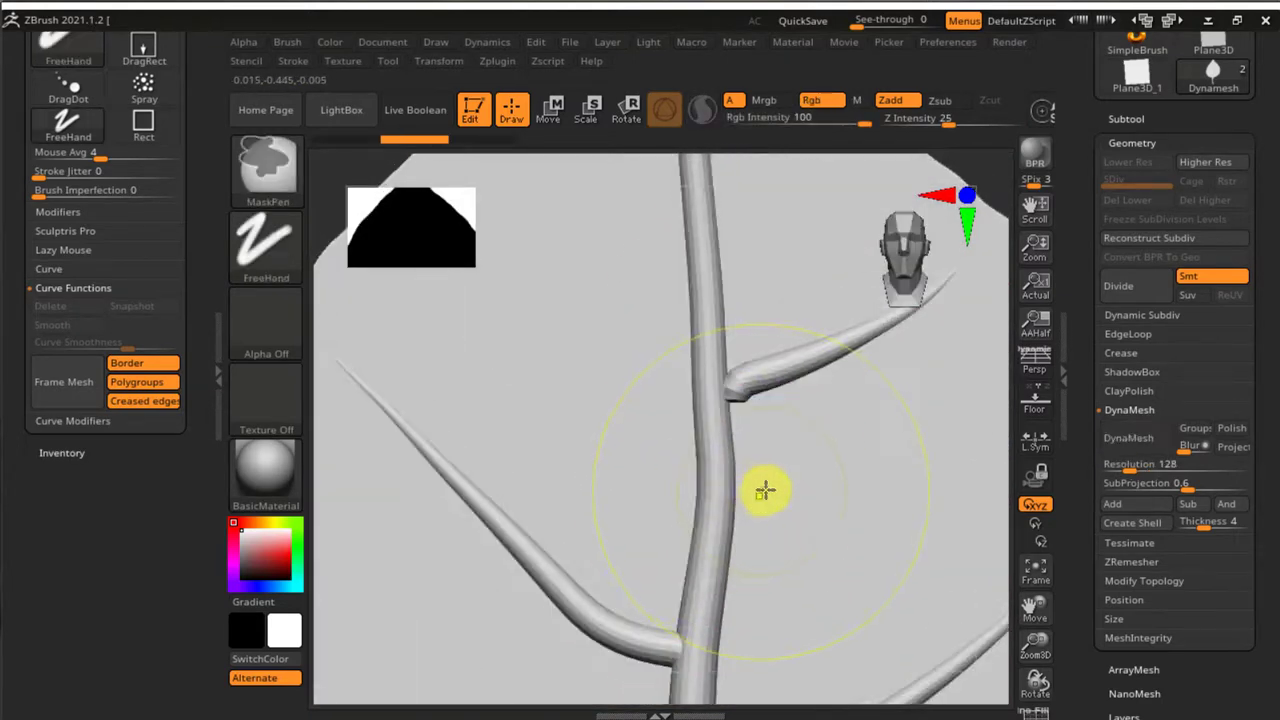
Remesh the leaf with DynaMesh at resolution 880 and collapse both side trays to enlarge the canvas.
left_click(1140, 464)
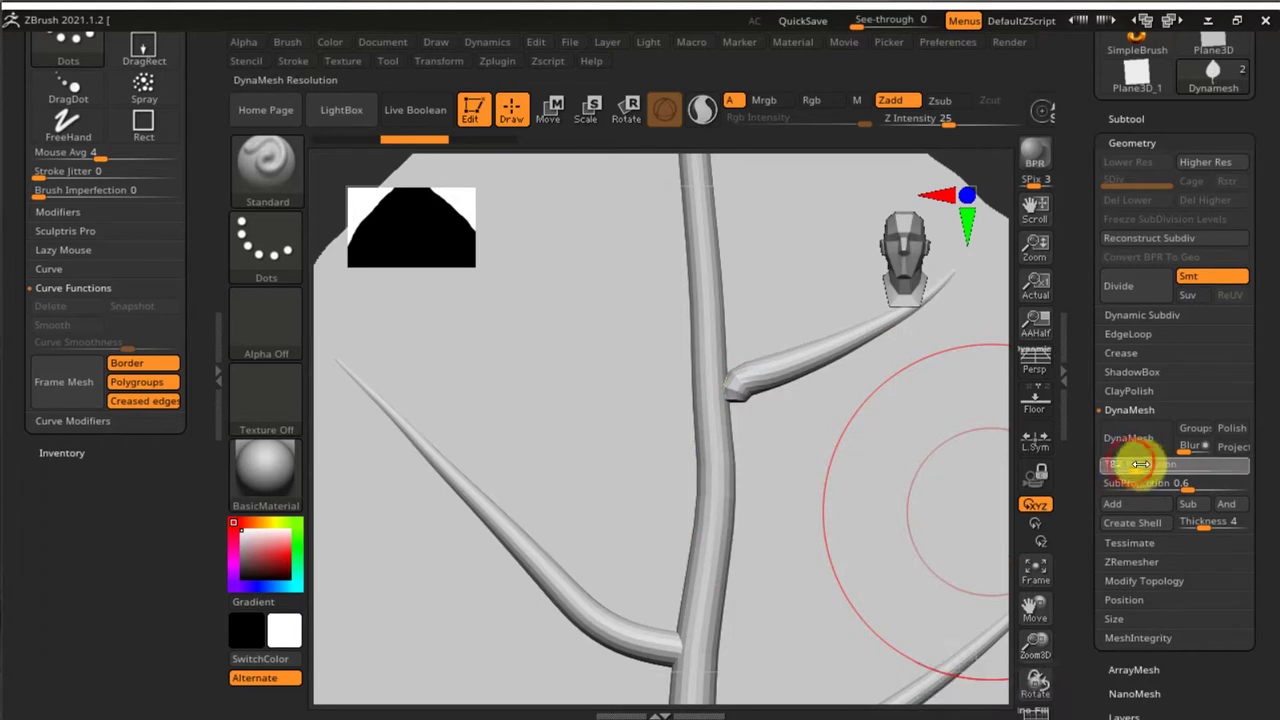
left_click_drag(1168, 467, 1157, 477)
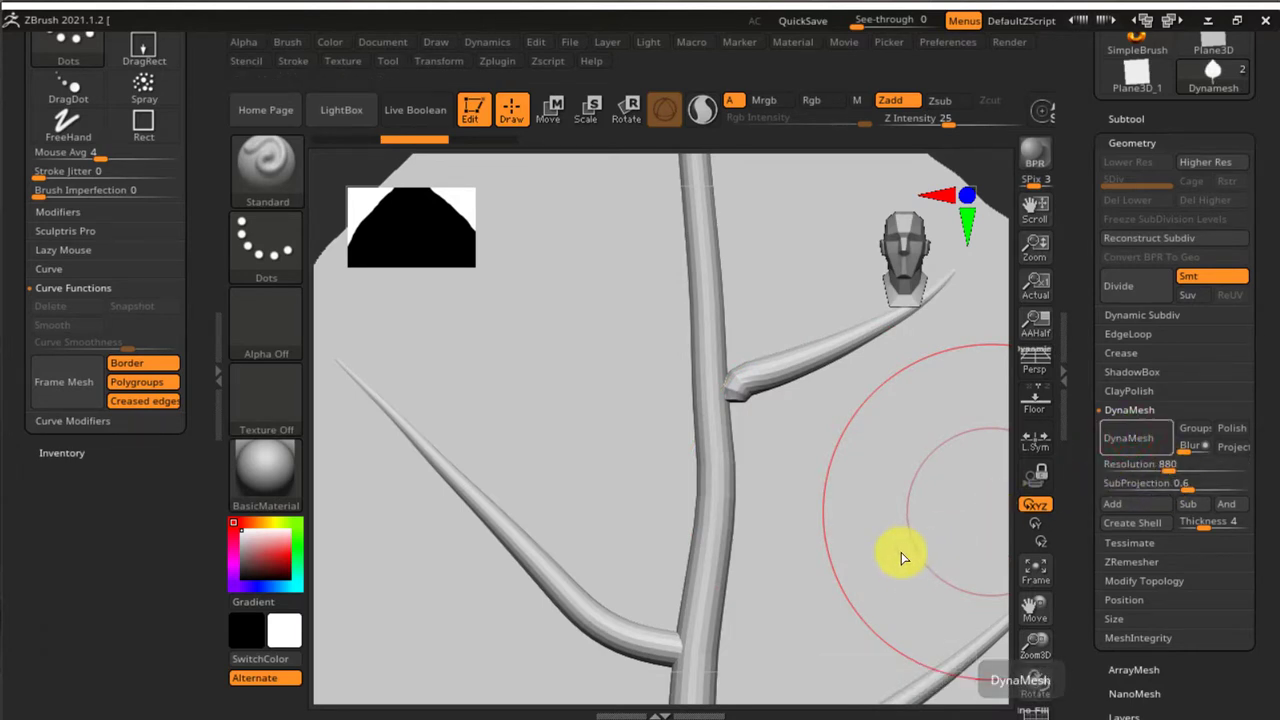
double_click(1063, 387)
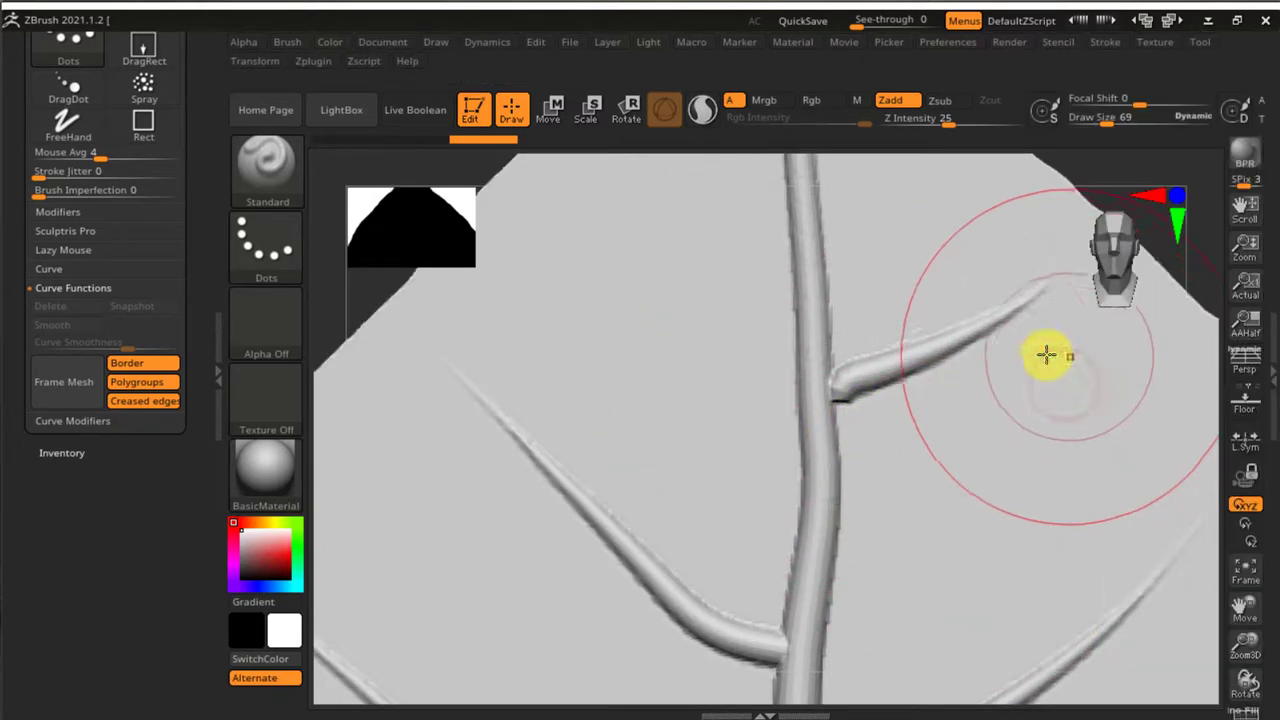
left_click(213, 364)
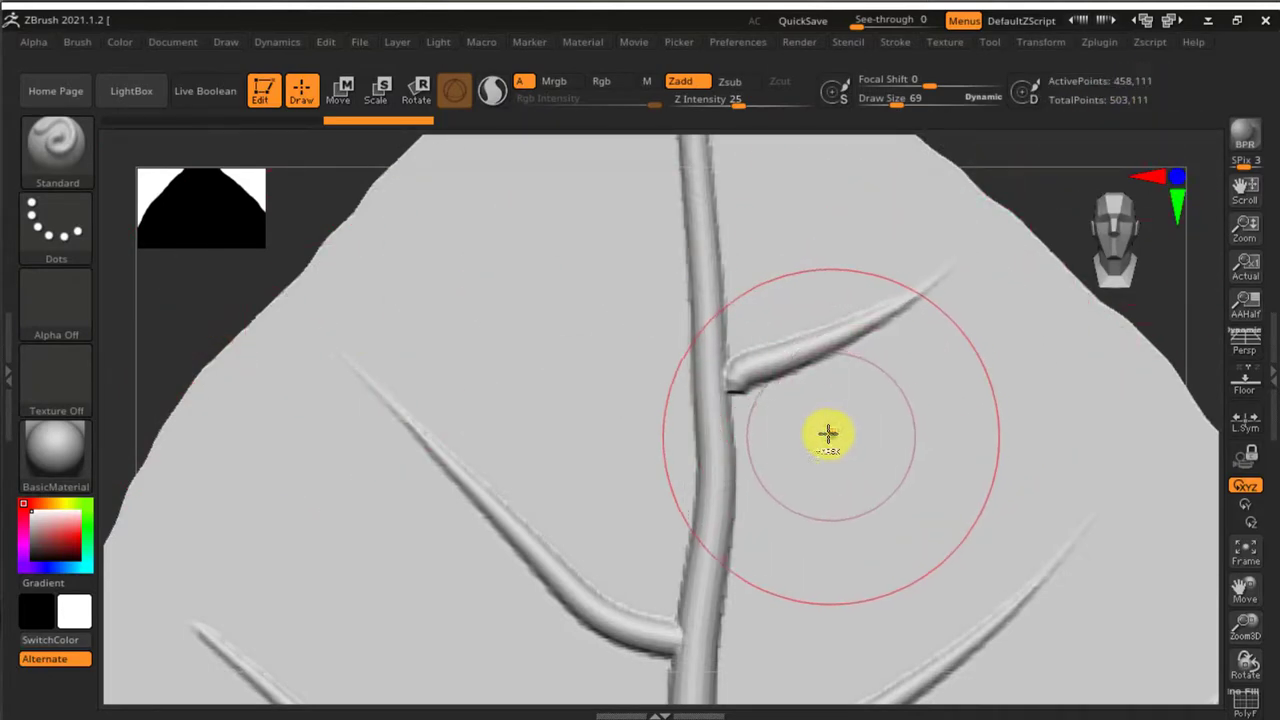
Smooth the edges and junctions where the lower side veins meet the main stem, using the Smooth brush at draw size 45.
mouse_move(831, 423)
right_mouse_down("ctrl")
mouse_move(806, 420)
mouse_move(964, 450)
mouse_move(934, 466)
mouse_move(837, 440)
mouse_move(755, 445)
mouse_move(737, 246)
mouse_move(820, 491)
right_mouse_up("ctrl")
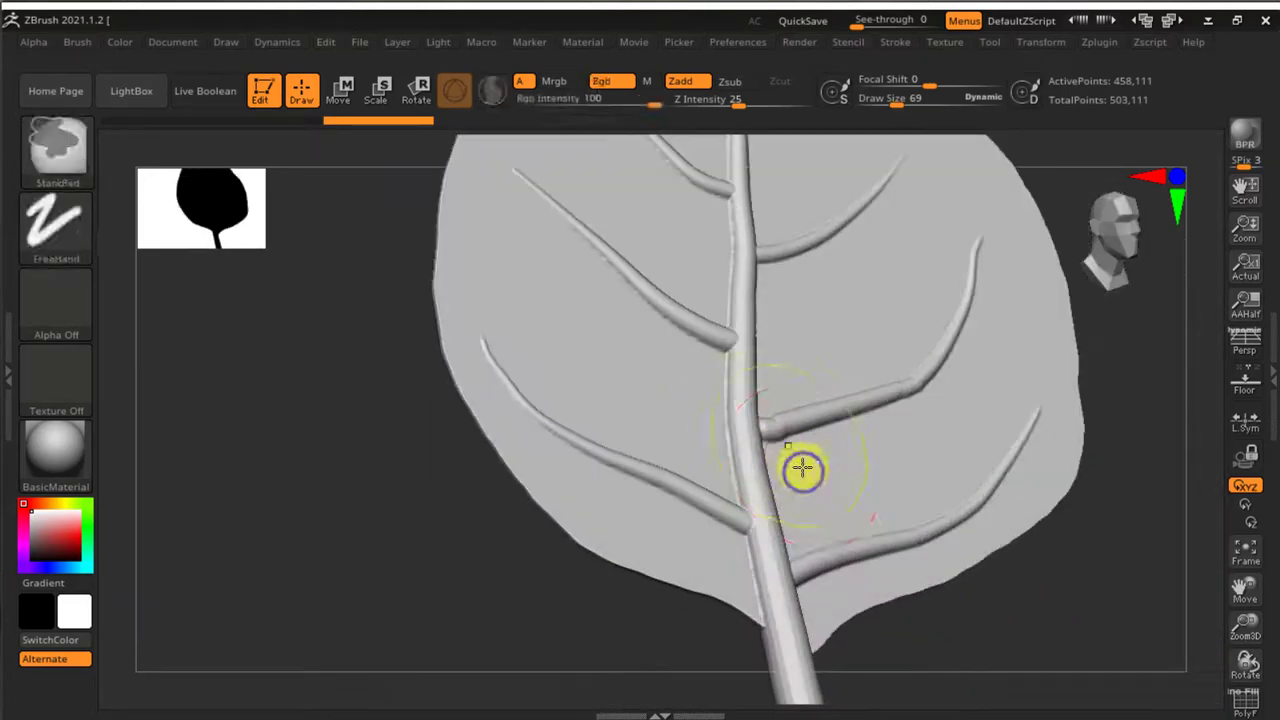
right_click_drag(803, 469, 779, 445)
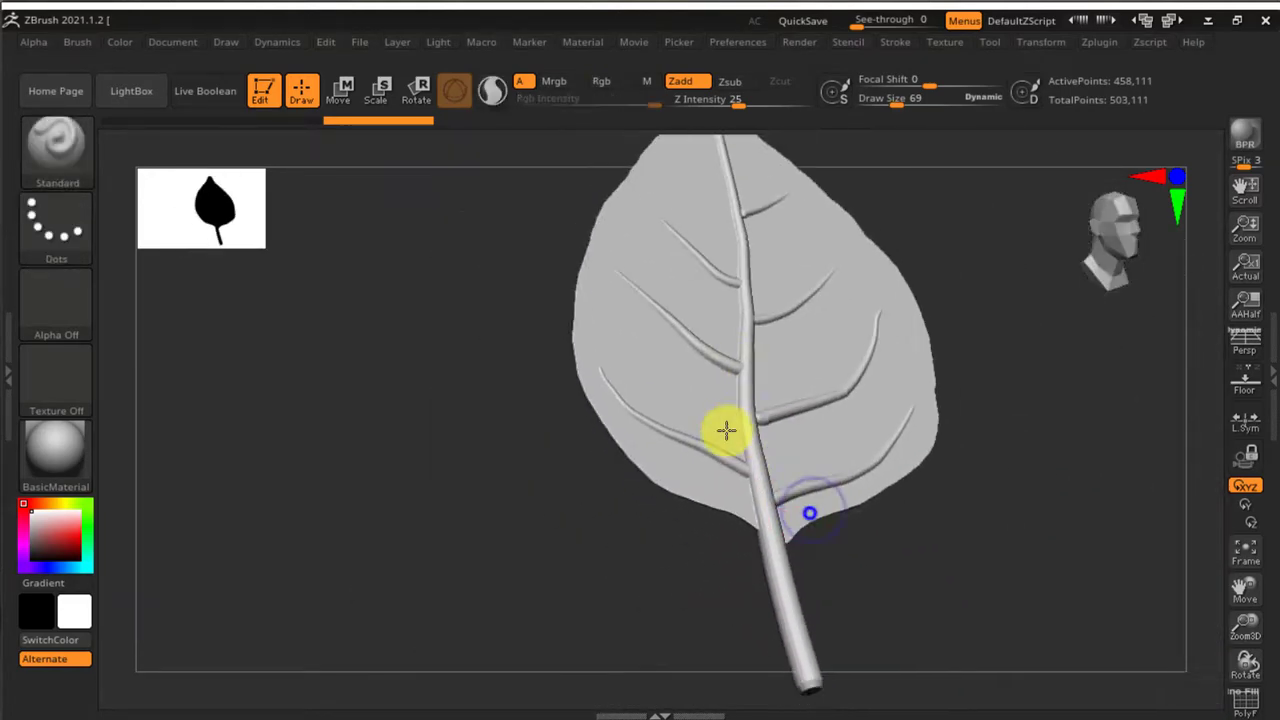
mouse_move(723, 429)
right_mouse_down()
mouse_move(643, 446)
mouse_move(697, 505)
mouse_move(686, 556)
mouse_move(640, 541)
right_mouse_up()
right_click_drag(654, 546, 682, 590, "ctrl")
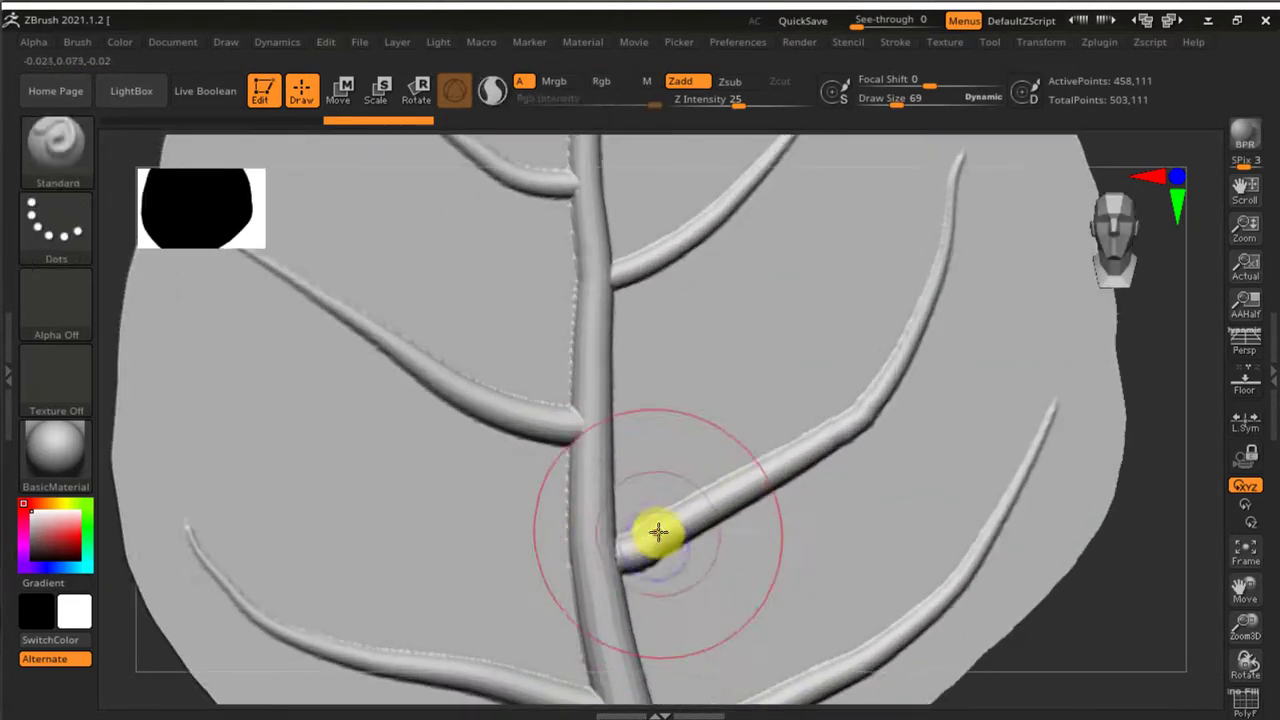
key("shift")
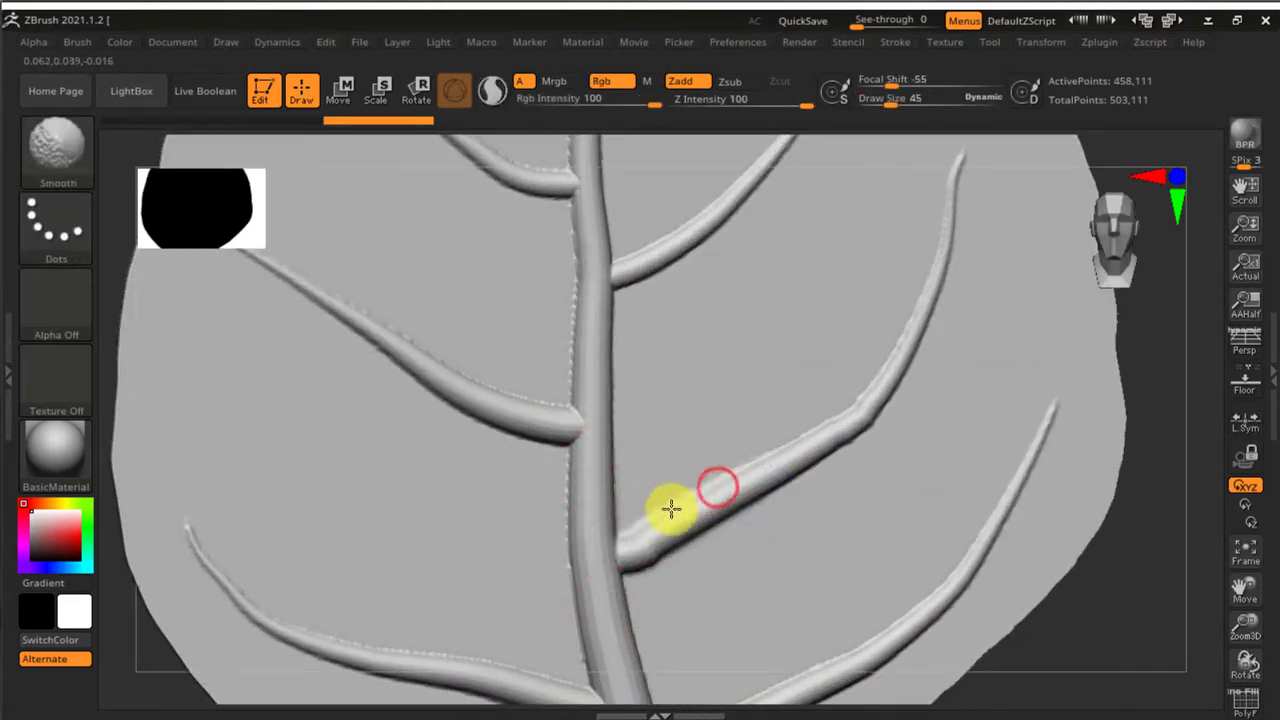
left_click_drag(568, 406, 589, 370, "shift")
right_click_drag(643, 436, 671, 374, "ctrl")
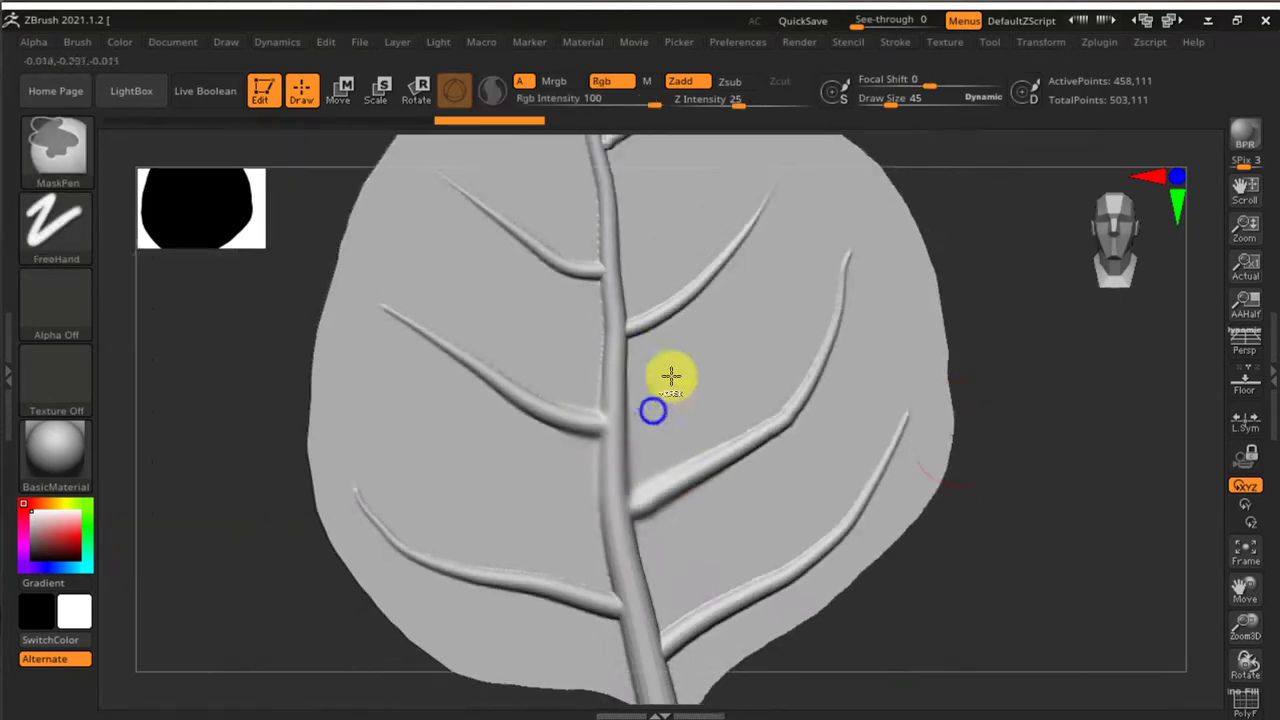
Remesh the leaf with DynaMesh, then smooth the right-hand veins and the vein ends near the leaf tip with the Smooth brush.
left_click_drag(1067, 375, 1123, 451, "ctrl")
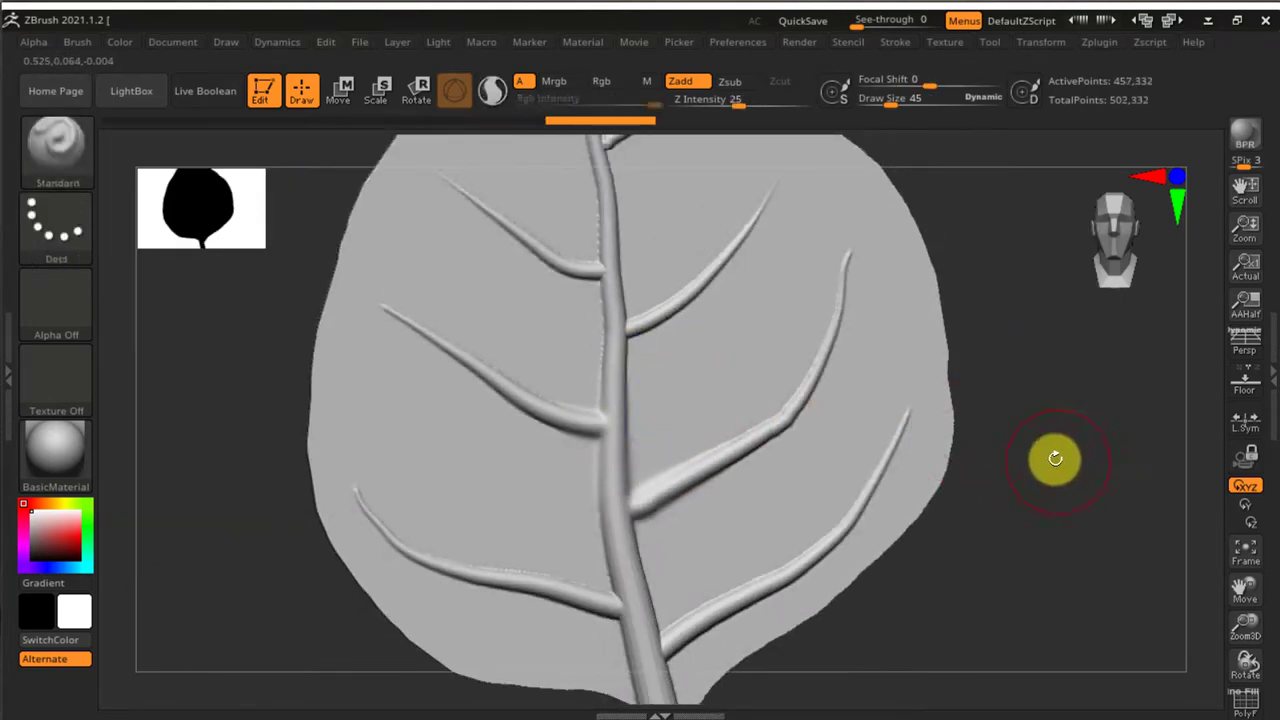
mouse_move(994, 469)
right_mouse_down()
mouse_move(1143, 466)
mouse_move(980, 465)
right_mouse_up()
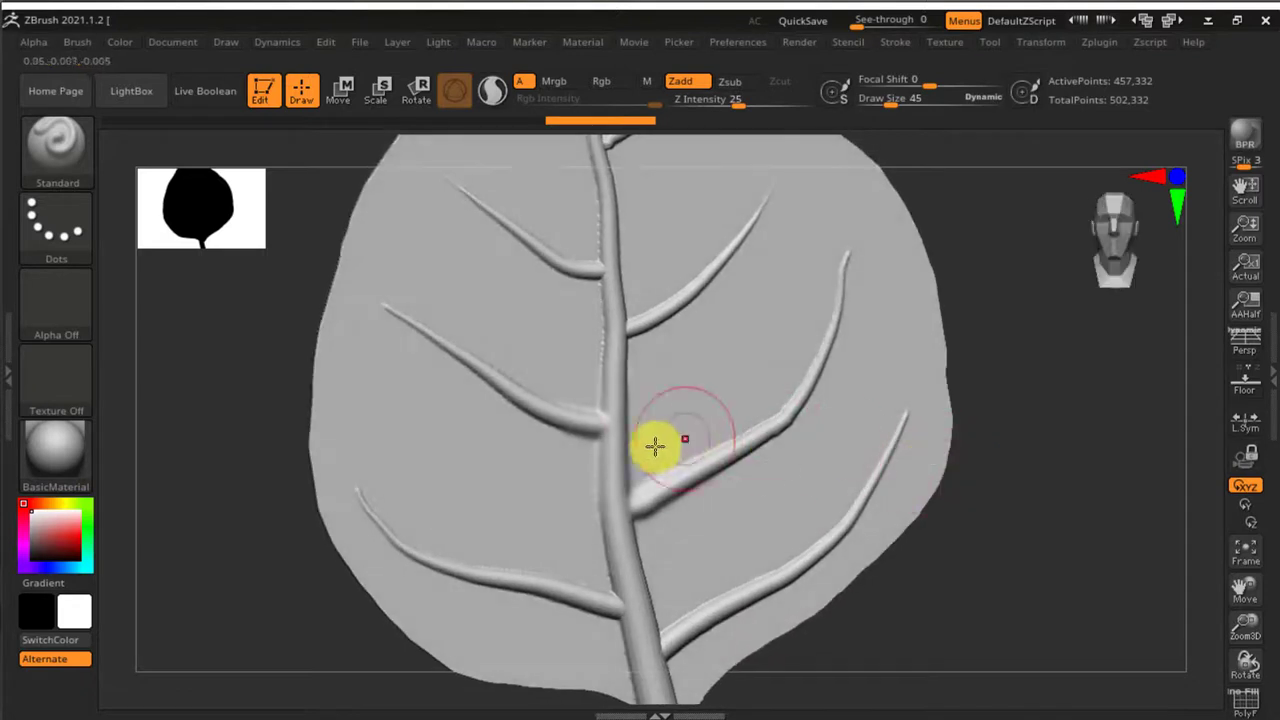
key("shift")
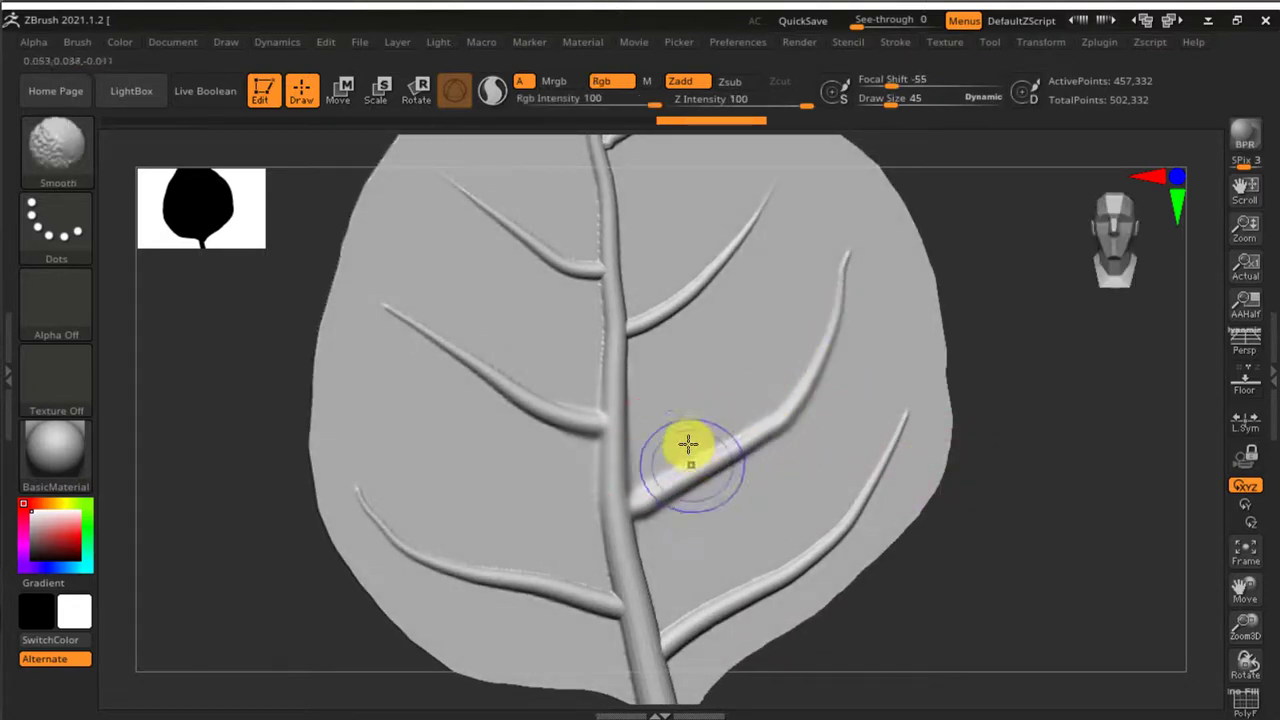
right_click_drag(578, 336, 666, 461, "alt")
right_click_drag(687, 417, 684, 552, "alt")
key("shift")
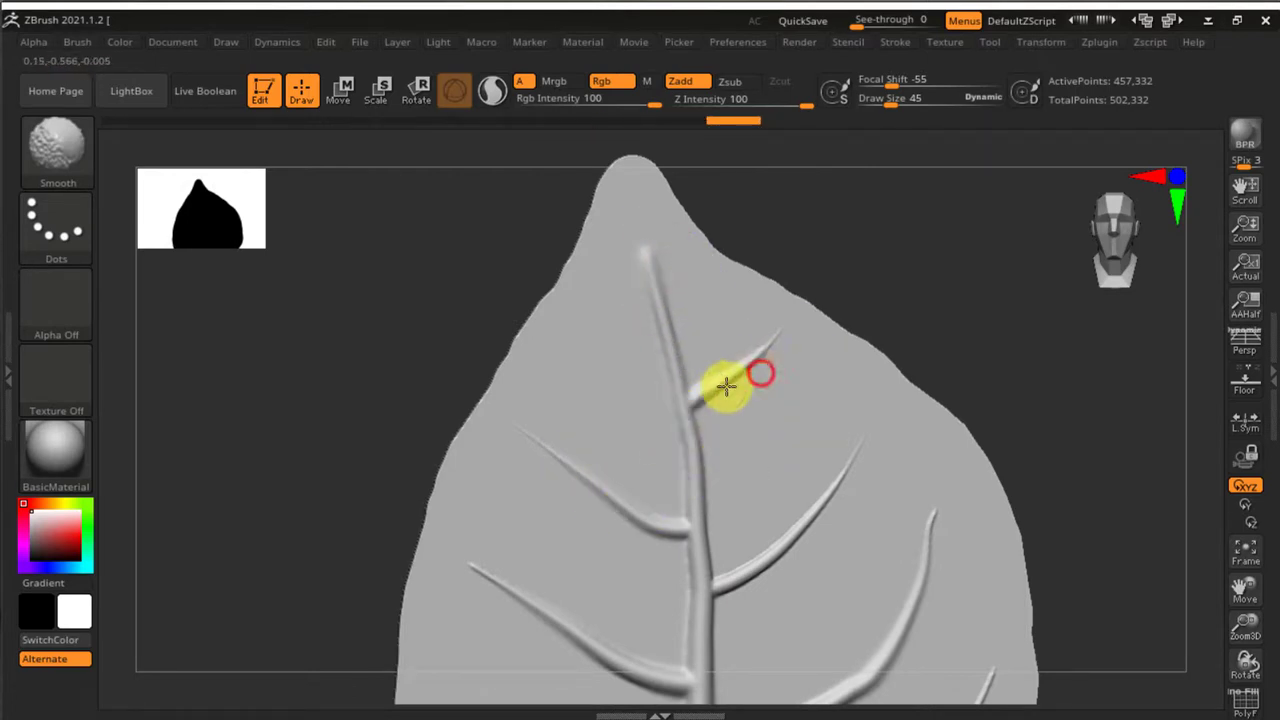
Smooth the remaining side veins and their junctions down to the leaf base and the stem.
right_click_drag(749, 466, 684, 336, "alt")
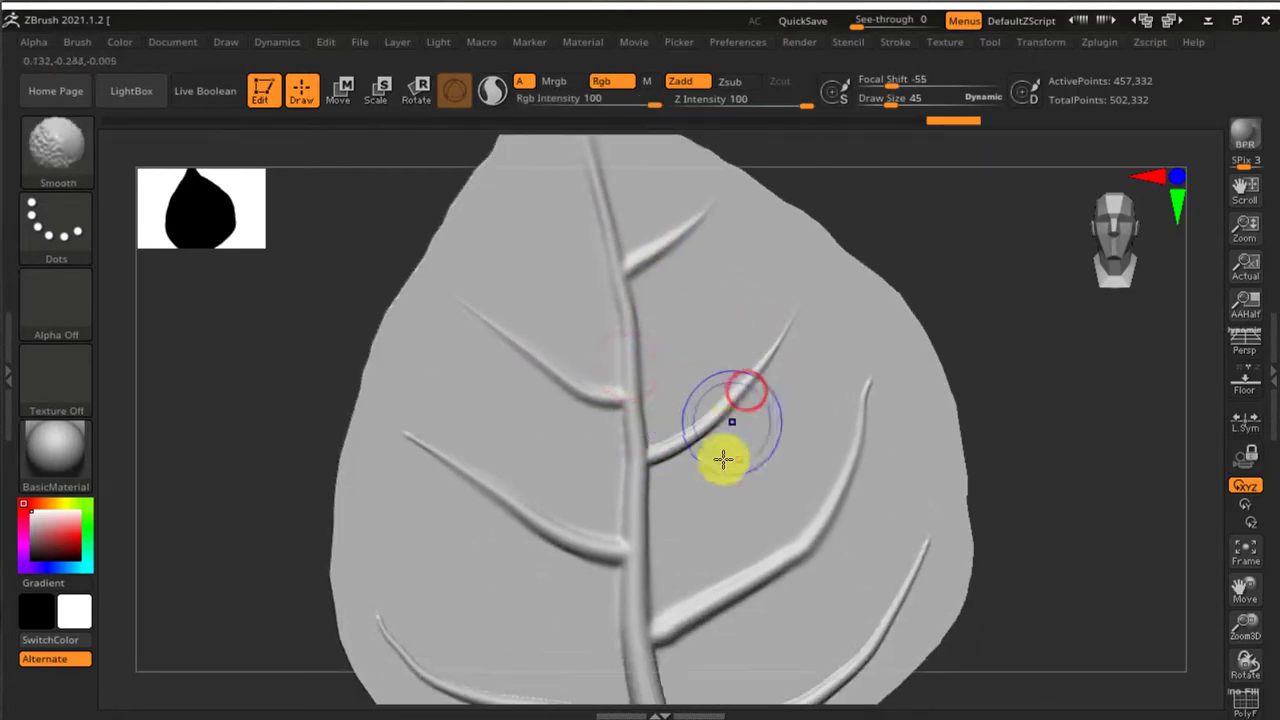
left_click_drag(723, 459, 717, 458, "shift")
right_click_drag(711, 434, 661, 322, "alt")
left_click_drag(563, 509, 596, 570, "shift")
right_click_drag(610, 543, 664, 396, "alt")
left_click_drag(449, 408, 570, 449, "shift")
right_click_drag(680, 464, 619, 376, "alt")
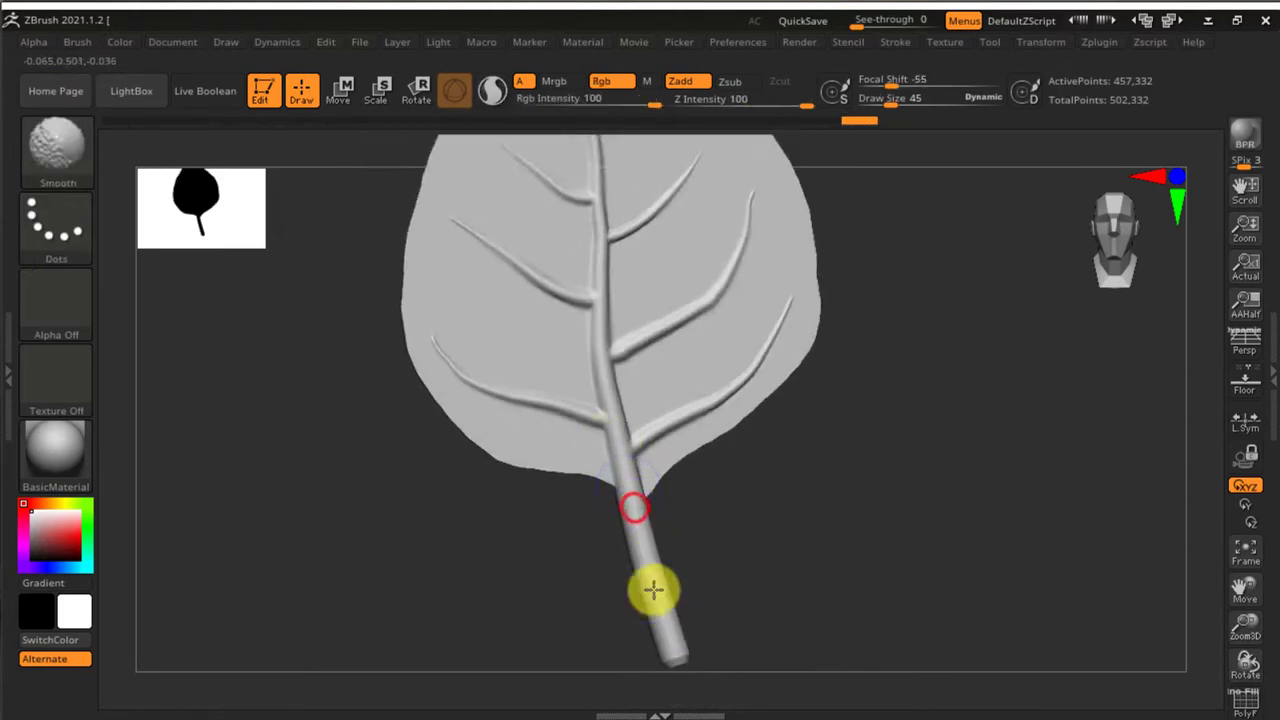
mouse_move(740, 449)
right_mouse_down()
mouse_move(729, 523)
mouse_move(836, 512)
mouse_move(894, 480)
mouse_move(740, 623)
mouse_move(714, 500)
mouse_move(624, 499)
mouse_move(620, 409)
mouse_move(663, 443)
mouse_move(603, 406)
mouse_move(683, 441)
right_mouse_up()
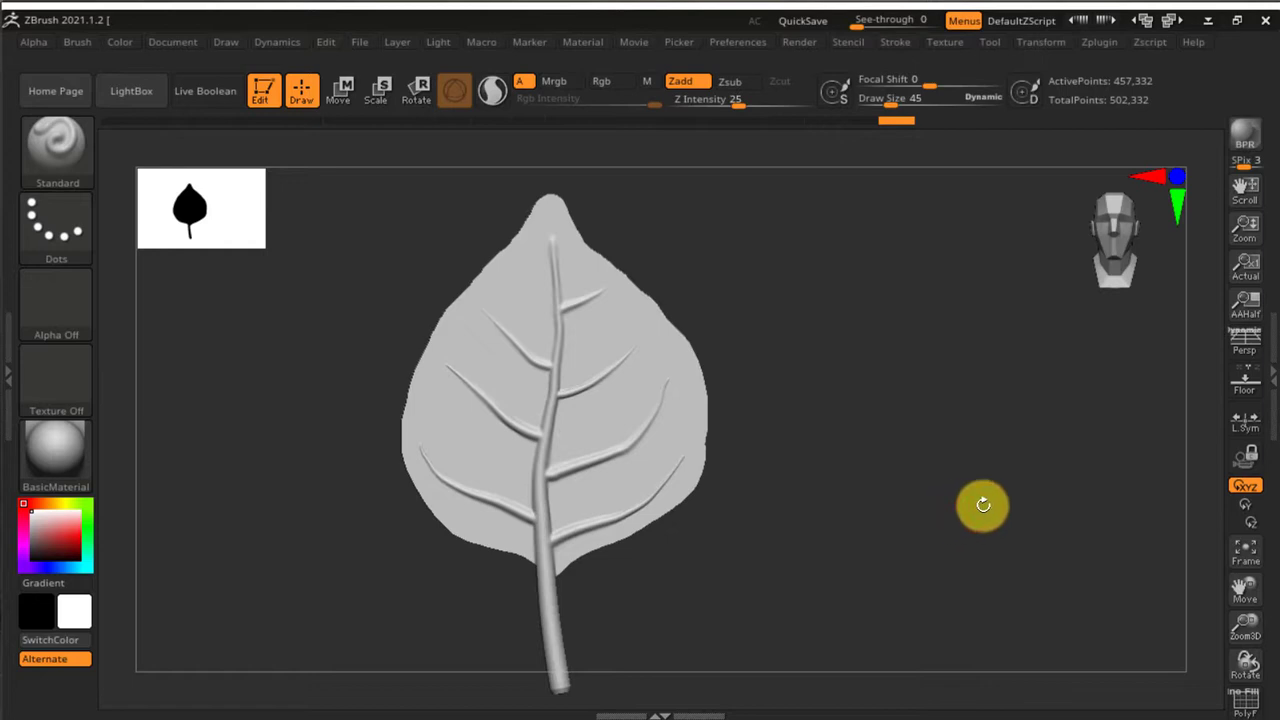
Reopen the tool tray, show the subtool list and duplicate the Dynamesh subtool.
left_click(1268, 383)
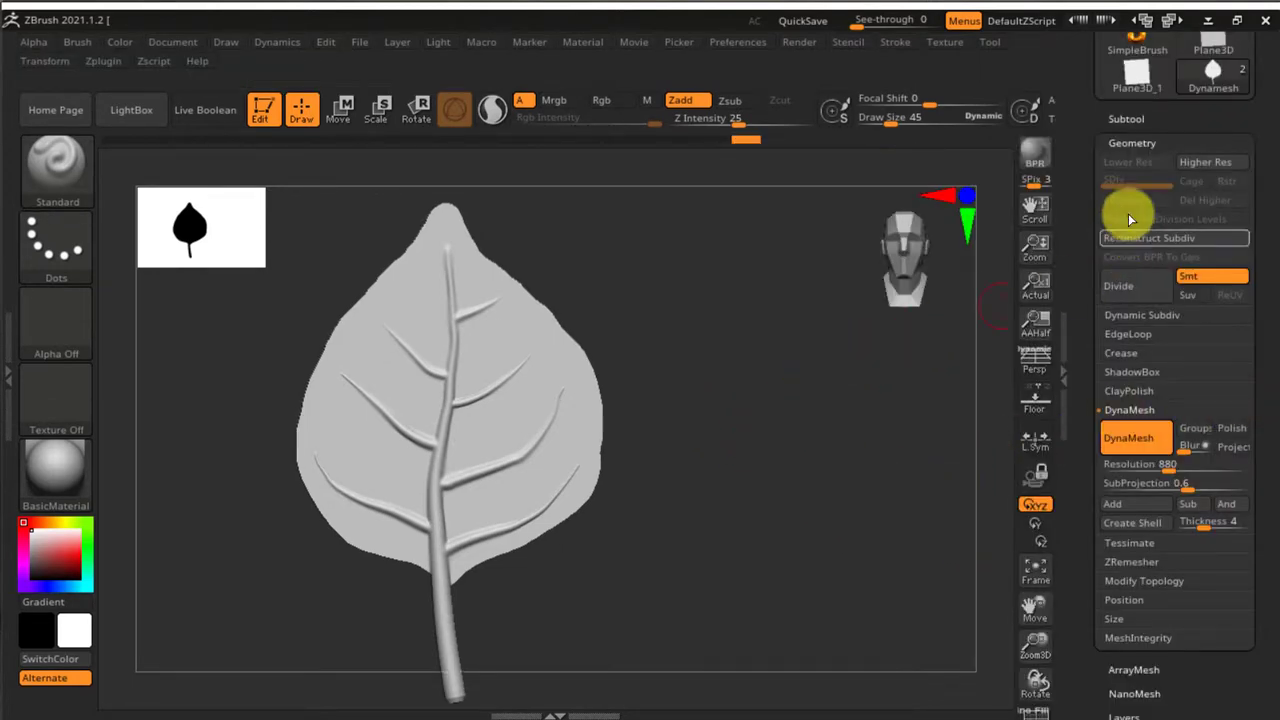
left_click(1124, 120)
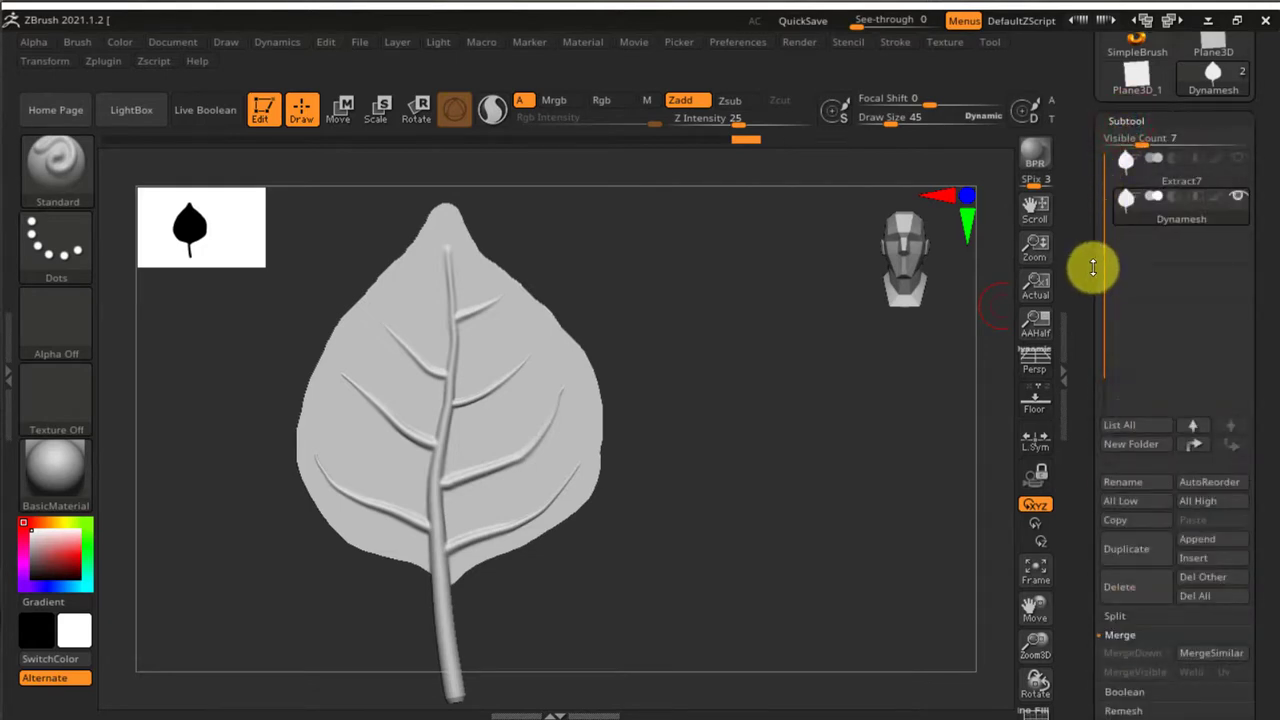
left_click_drag(1080, 280, 1091, 363)
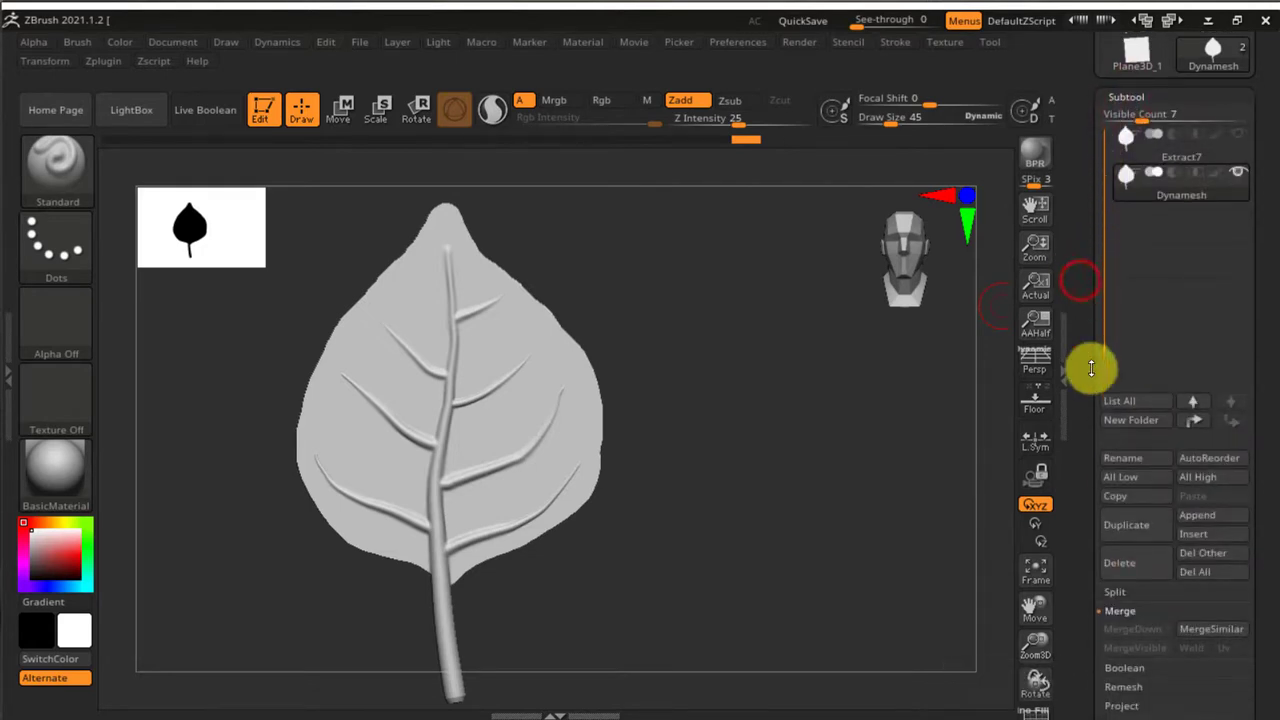
left_click(1147, 530)
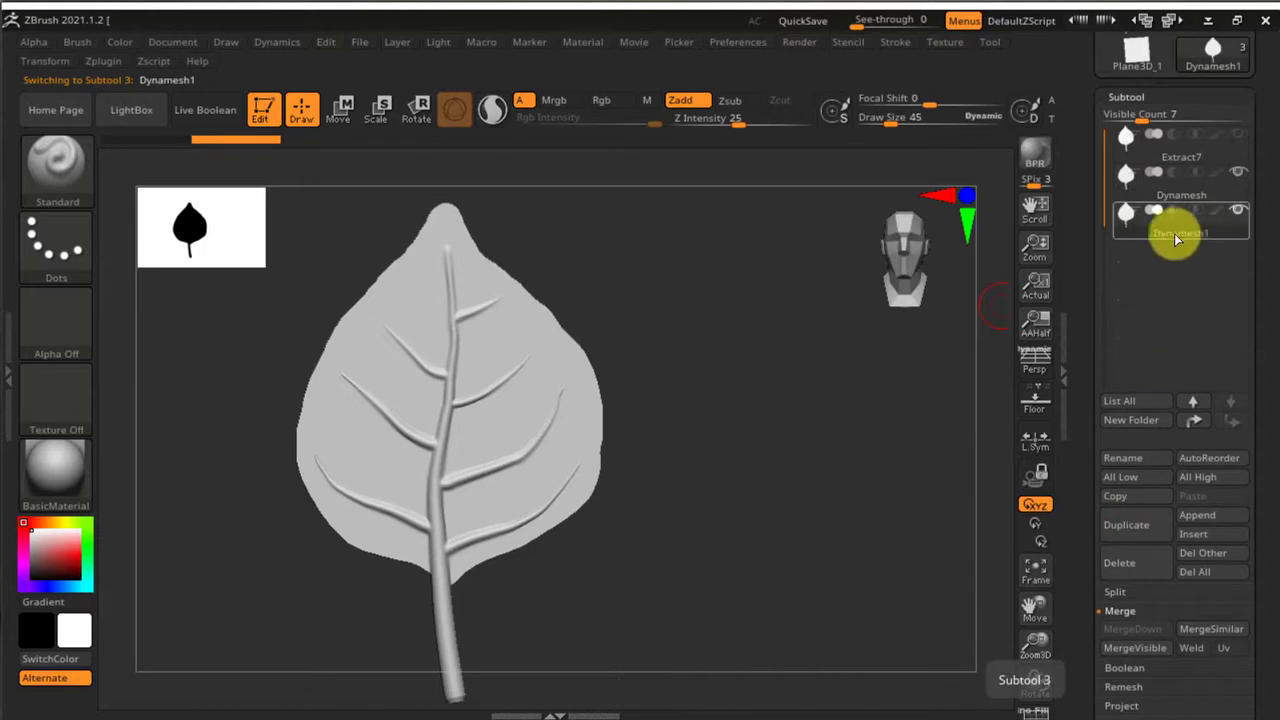
mouse_move(1197, 228)
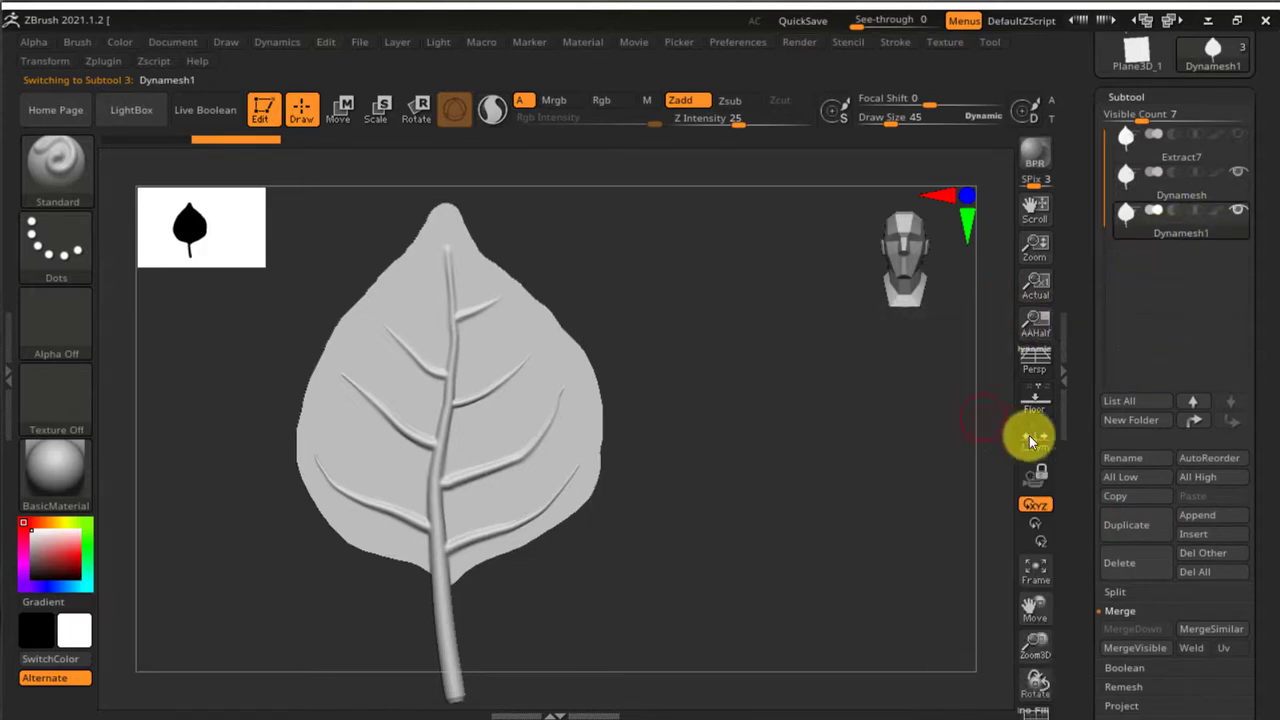
Rename the duplicated subtool as Decimated and hide the original Dynamesh subtool.
scroll(1090, 497, "down", 2)
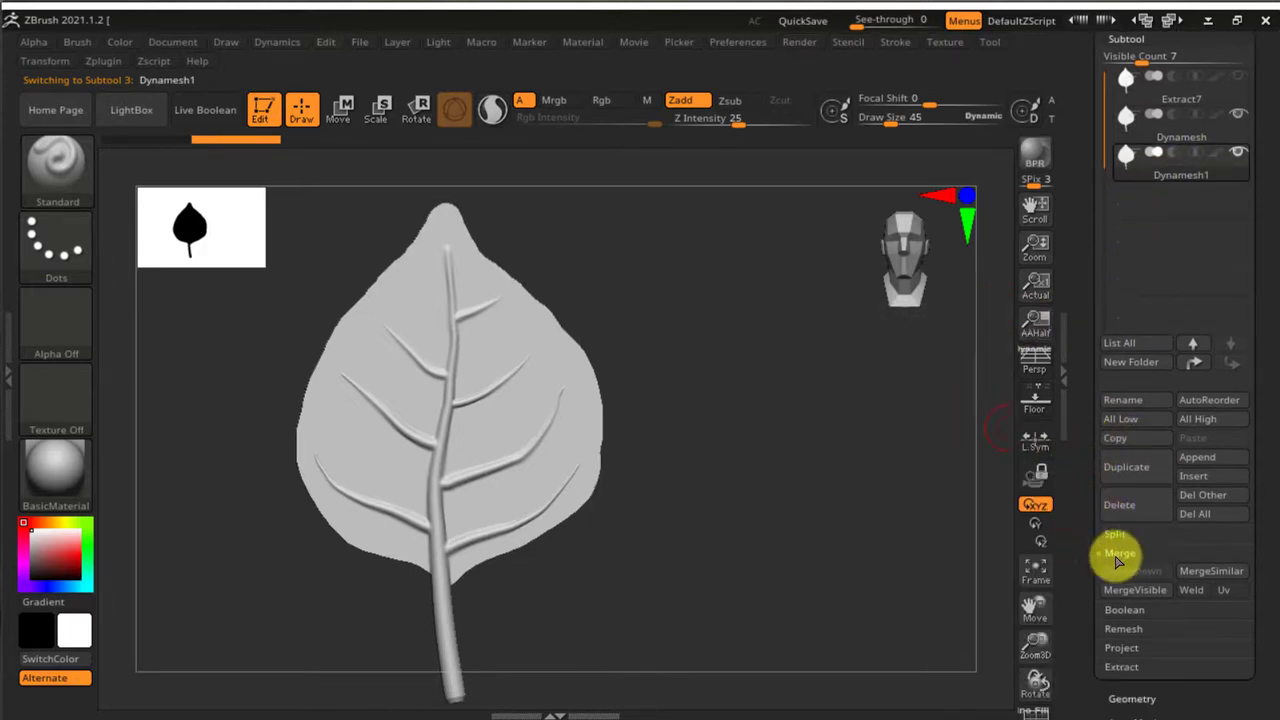
left_click_drag(1080, 393, 1118, 472)
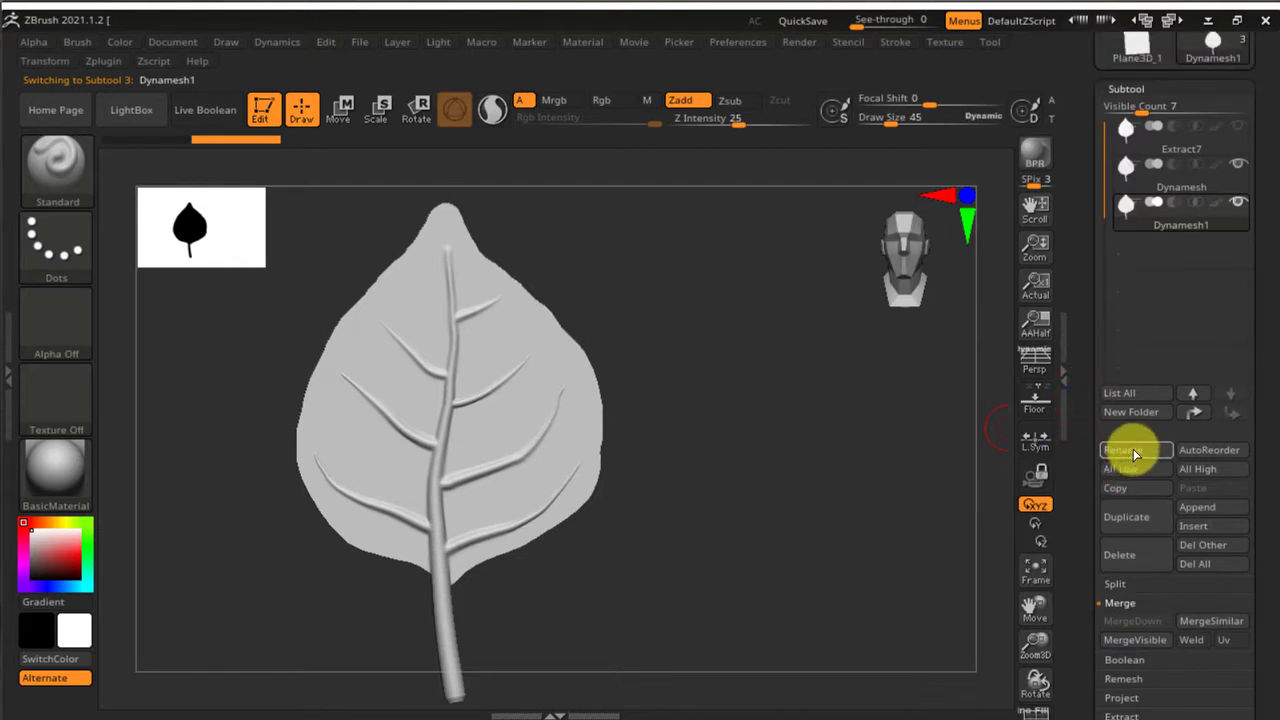
left_click(1133, 452)
type("D")
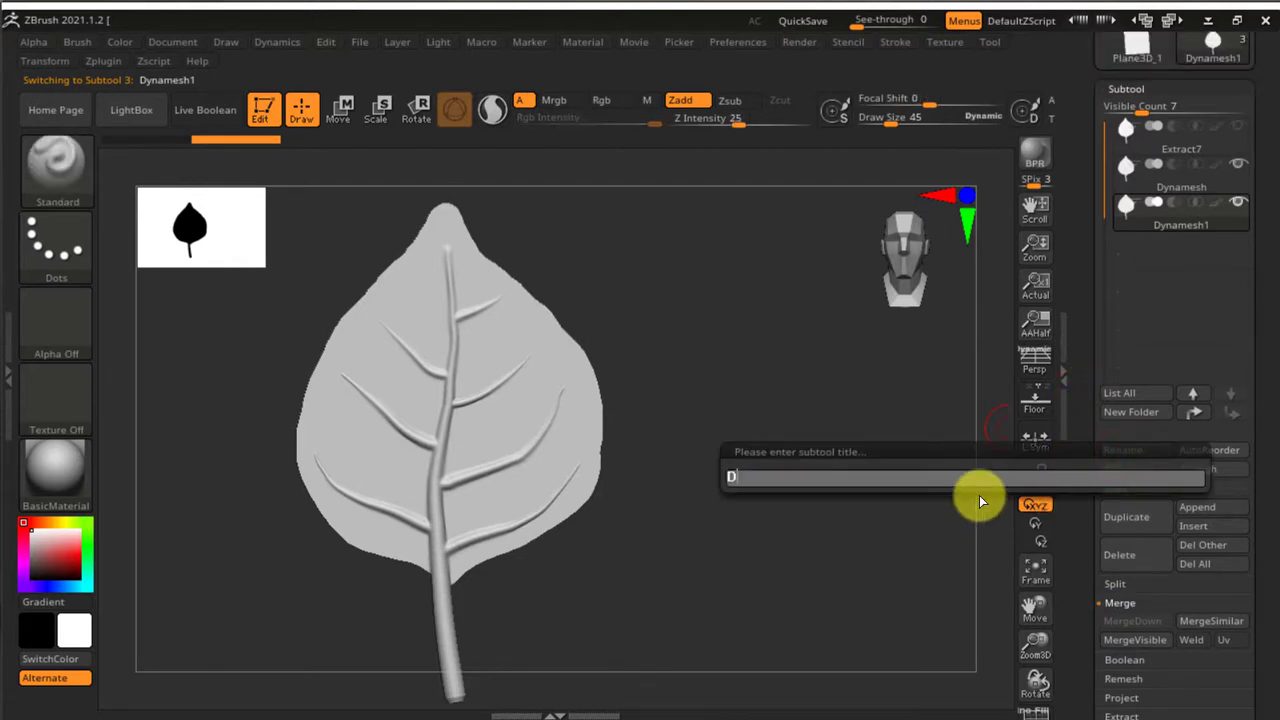
type("ecimated")
key("Return")
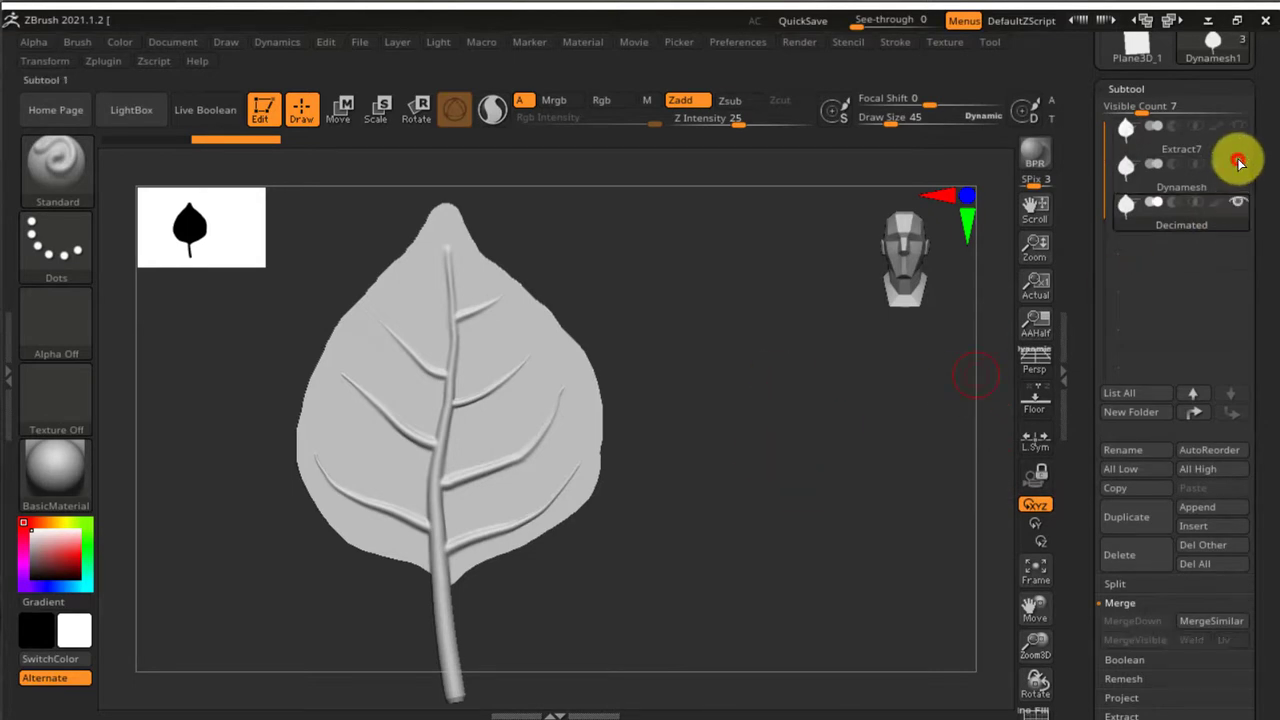
Dock the Zplugin palette in the side tray and expand the Decimation Master options.
left_click(10, 362)
left_click_drag(146, 523, 137, 583)
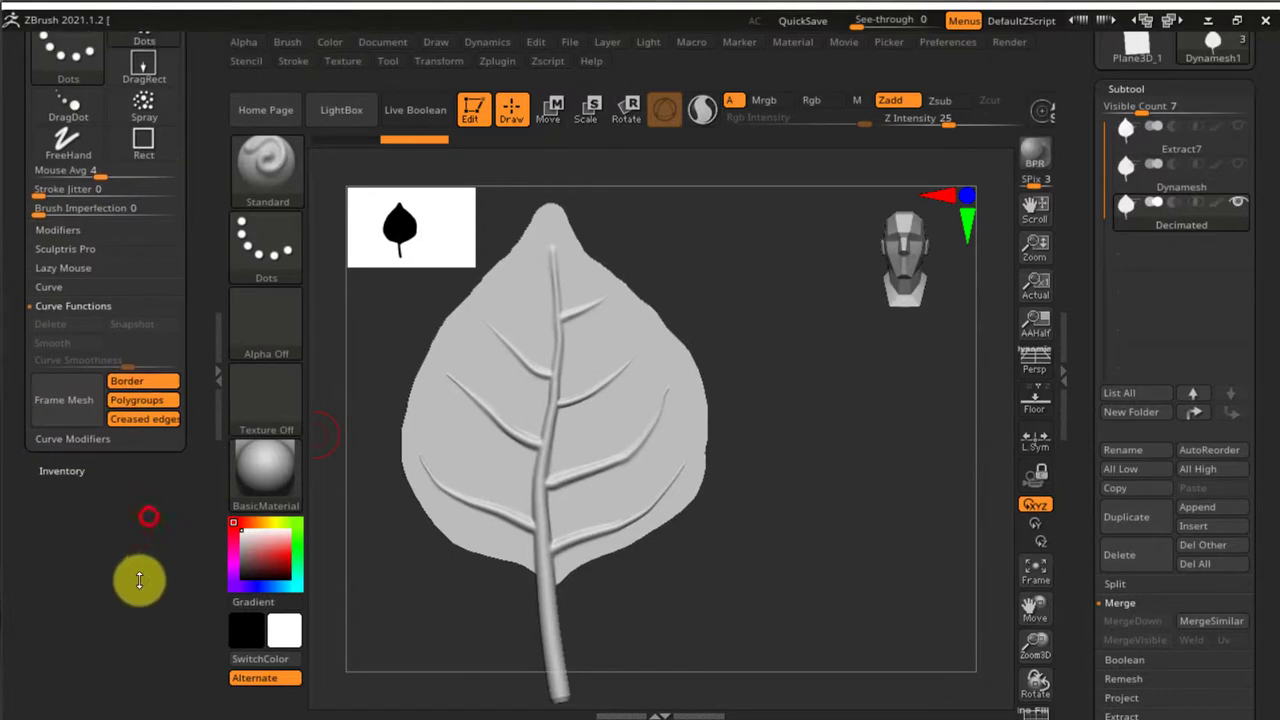
left_click(48, 47)
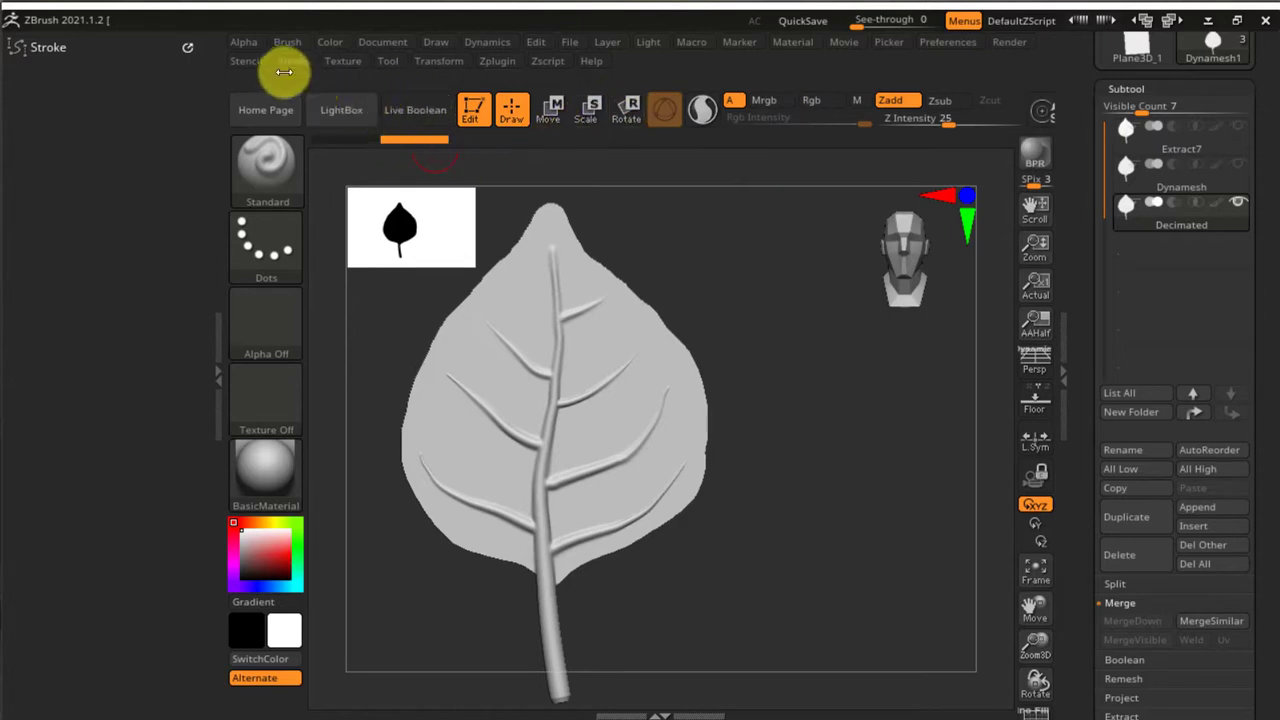
left_click(495, 63)
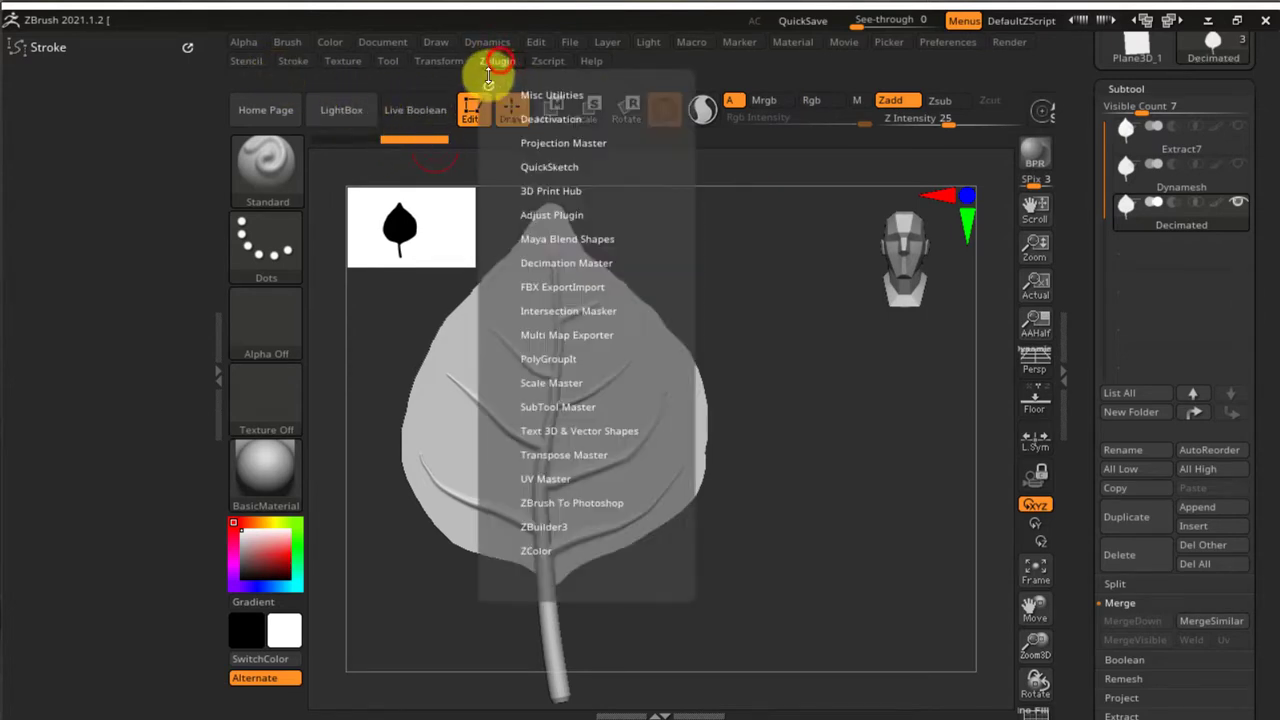
left_click(496, 62)
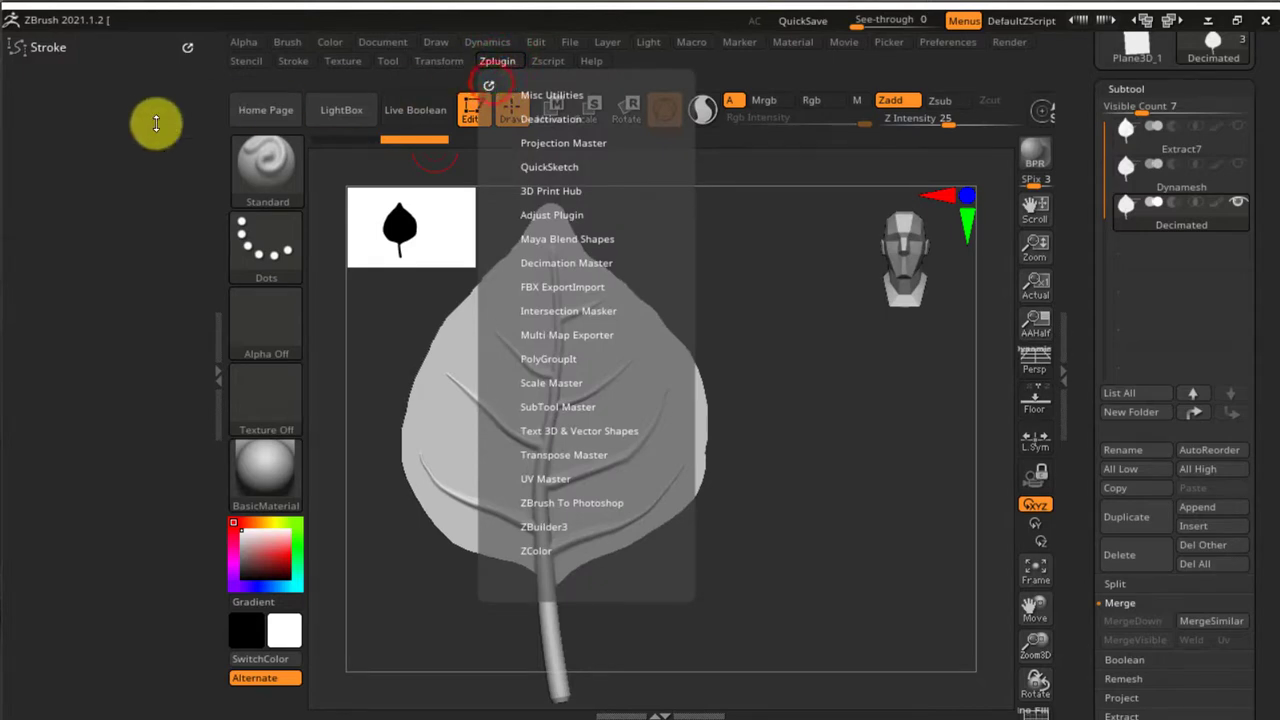
left_click(500, 60)
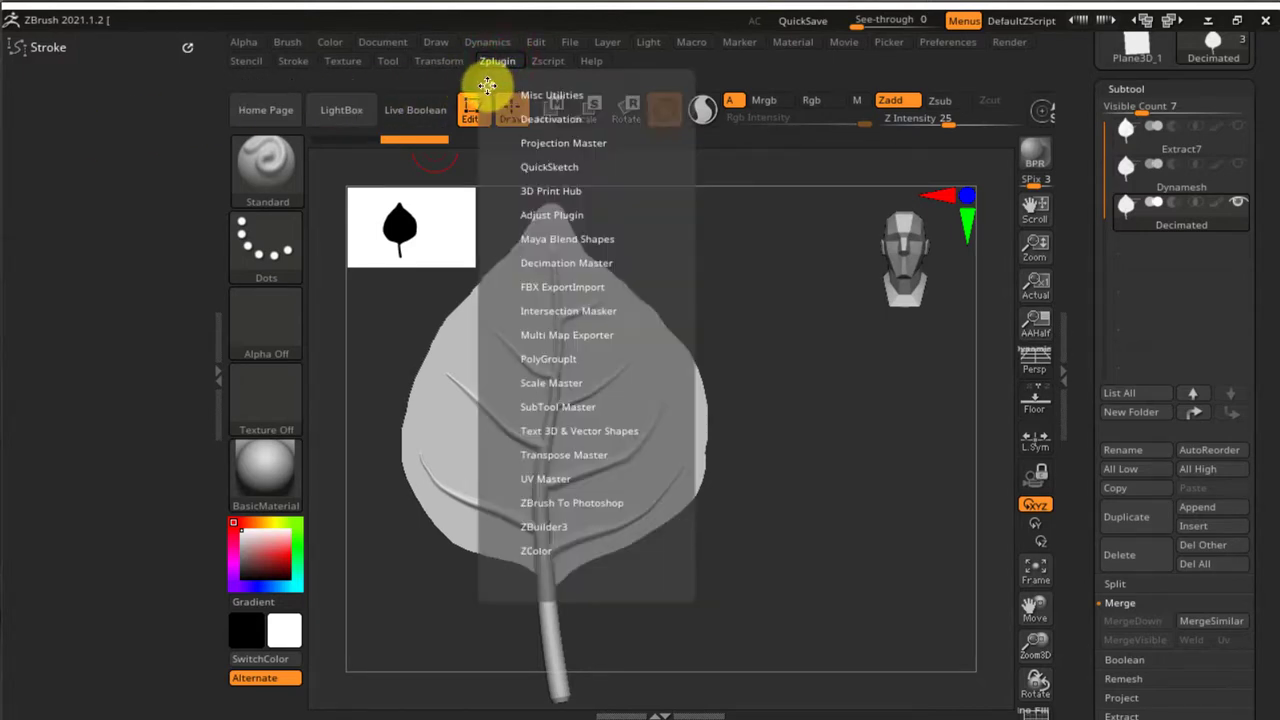
left_click_drag(490, 88, 94, 160)
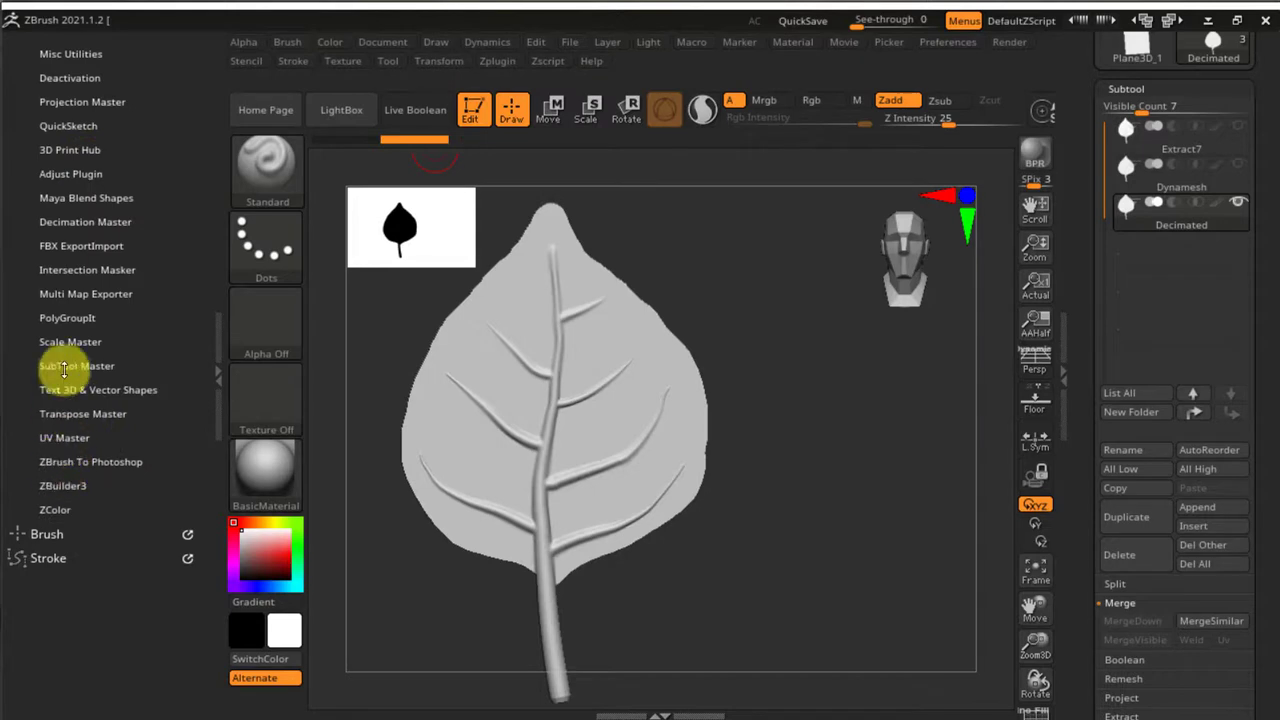
left_click(87, 221)
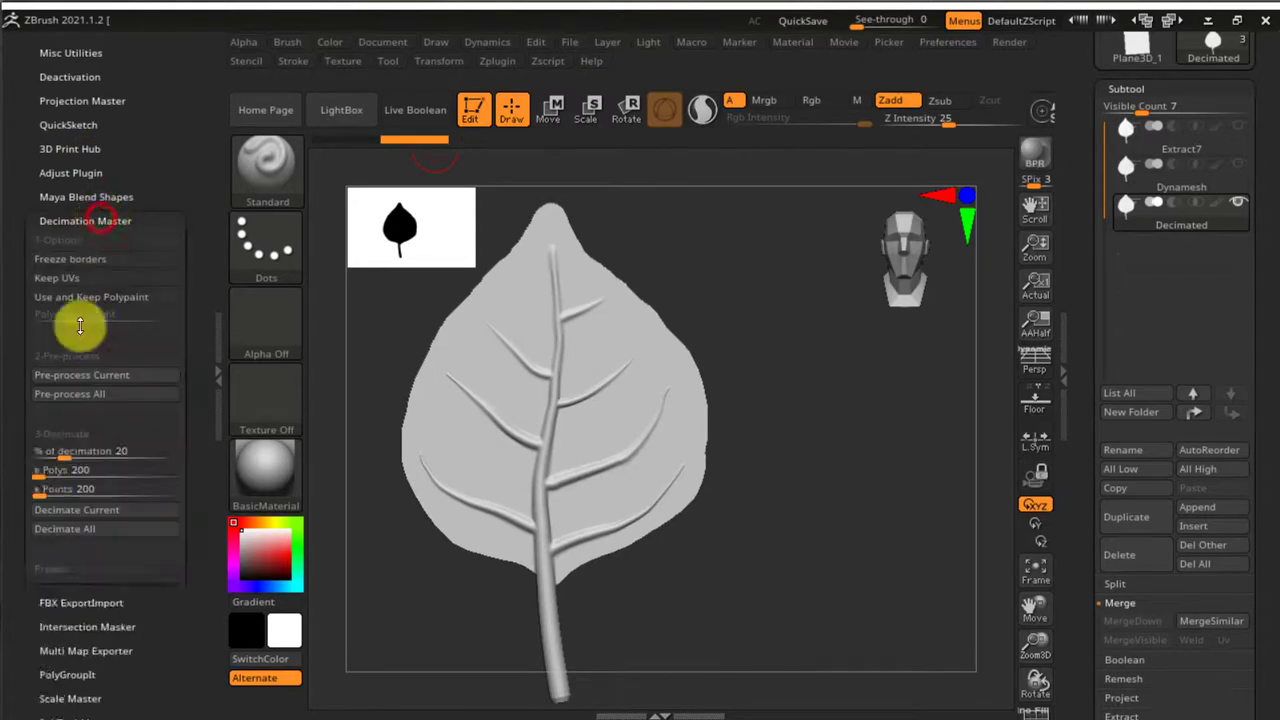
Pre-process the Decimated subtool and decimate it at 6.71641 % of decimation.
left_click(104, 373)
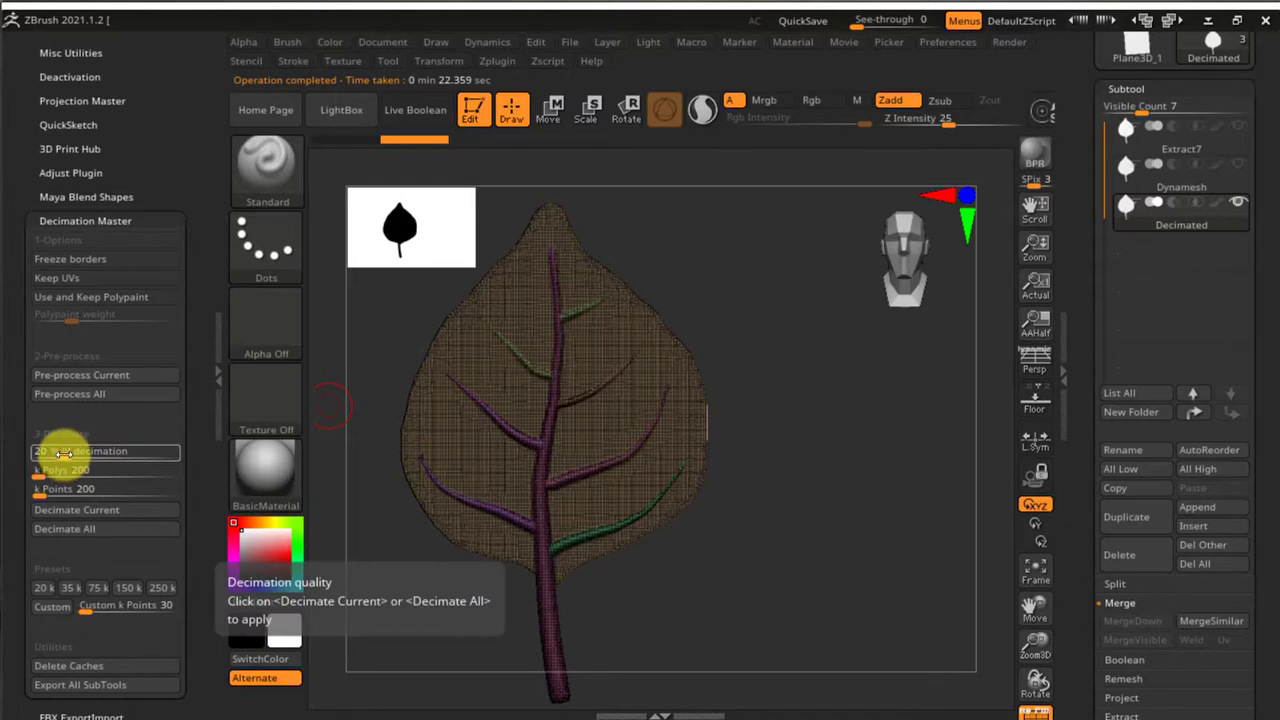
left_click_drag(62, 453, 43, 453)
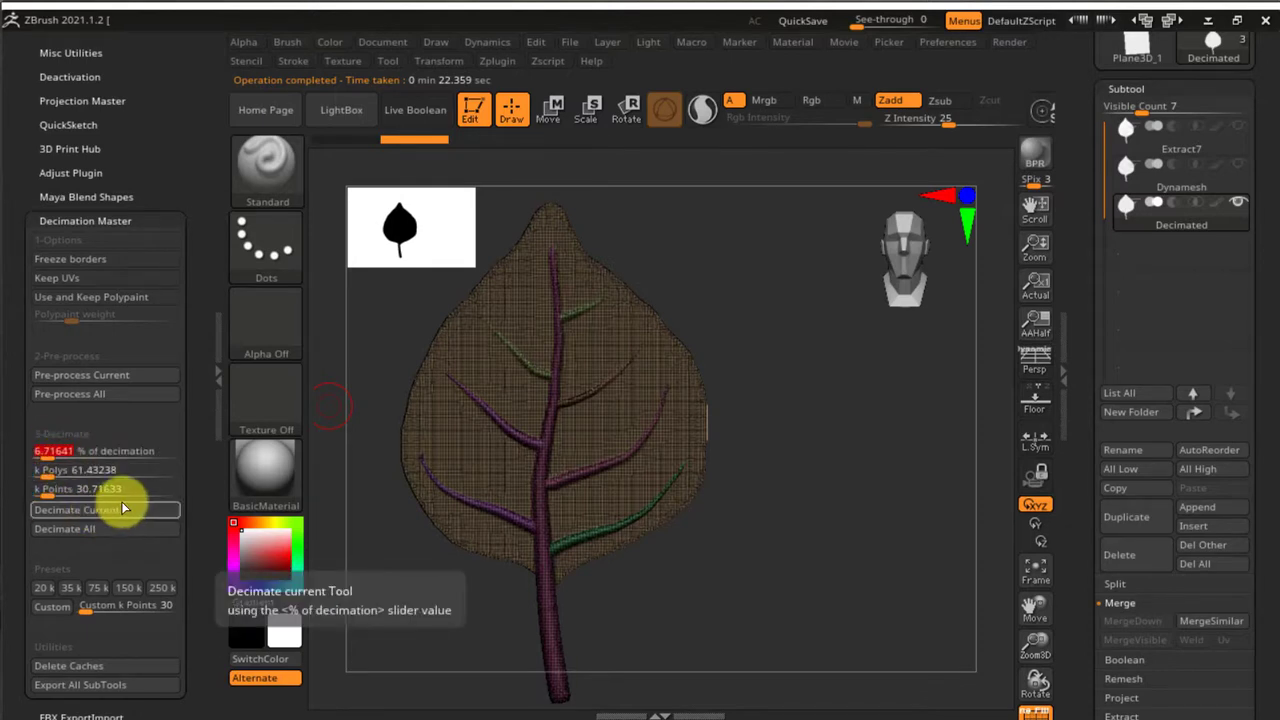
left_click(113, 511)
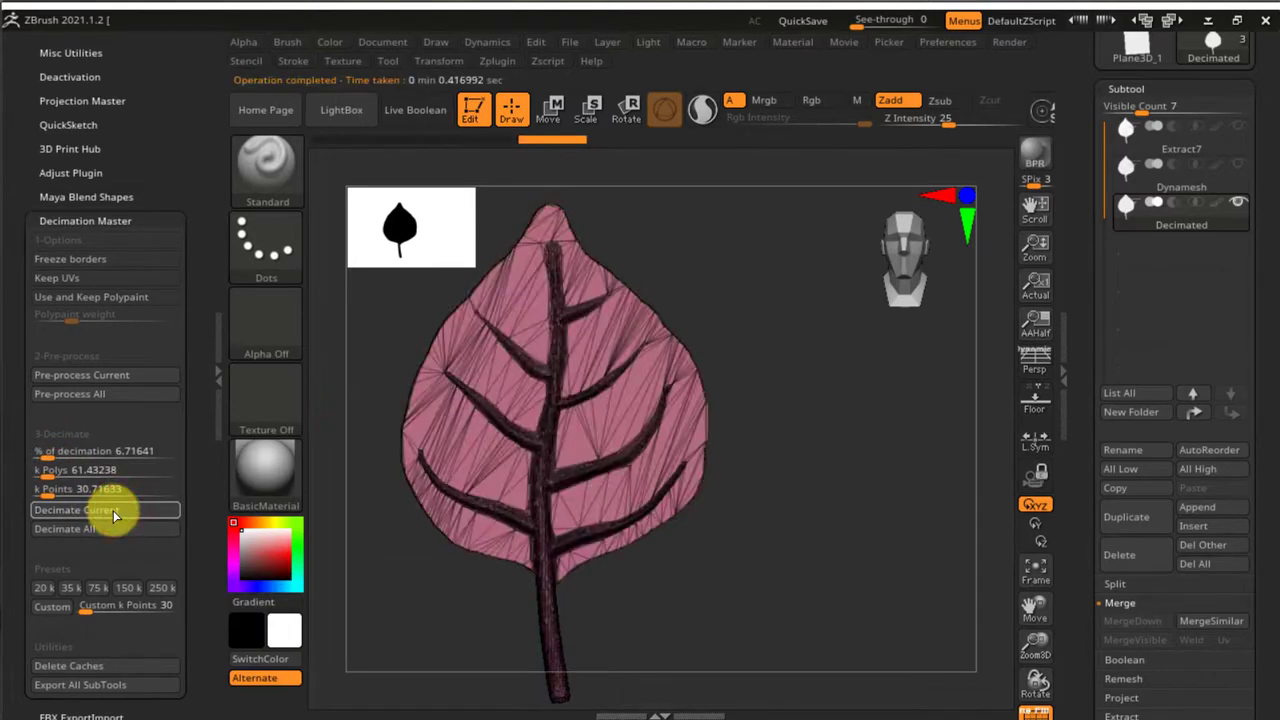
Inspect the decimated leaf's veins up close and as a whole, with and without the polyframe.
key("shift+f")
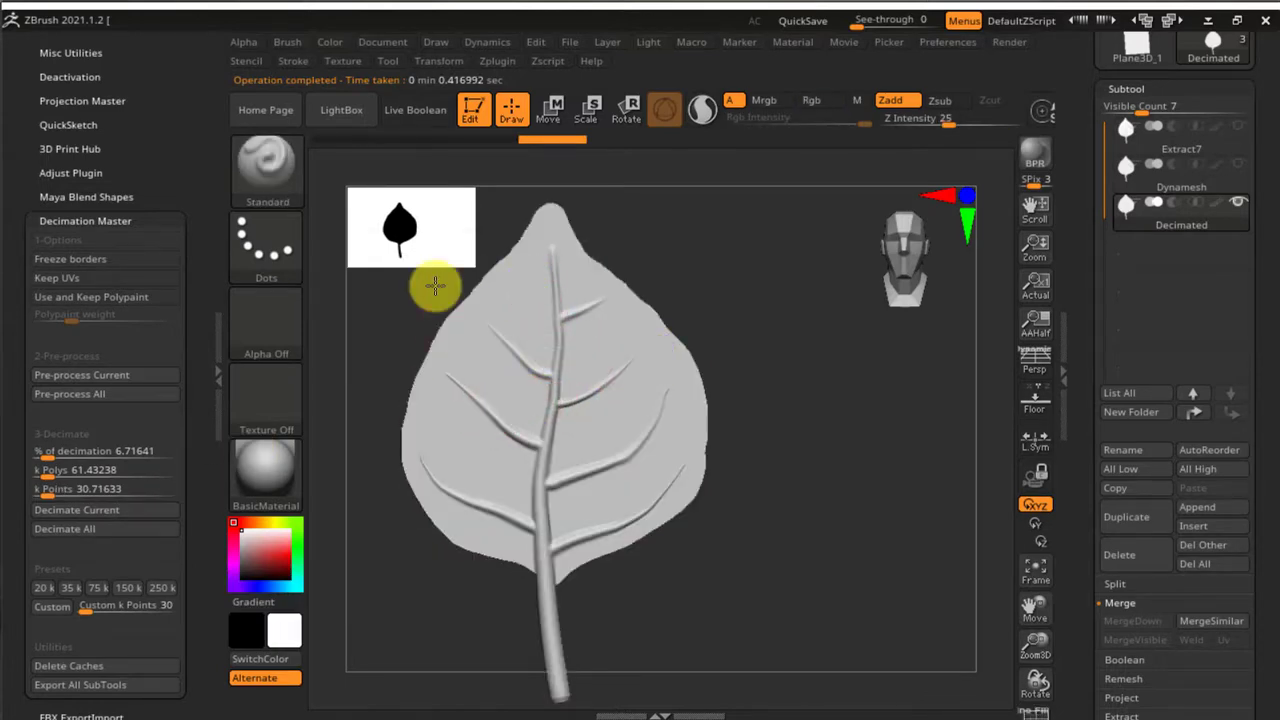
mouse_move(608, 402)
right_mouse_down("ctrl")
mouse_move(650, 539)
mouse_move(591, 511)
mouse_move(574, 454)
right_mouse_up("ctrl")
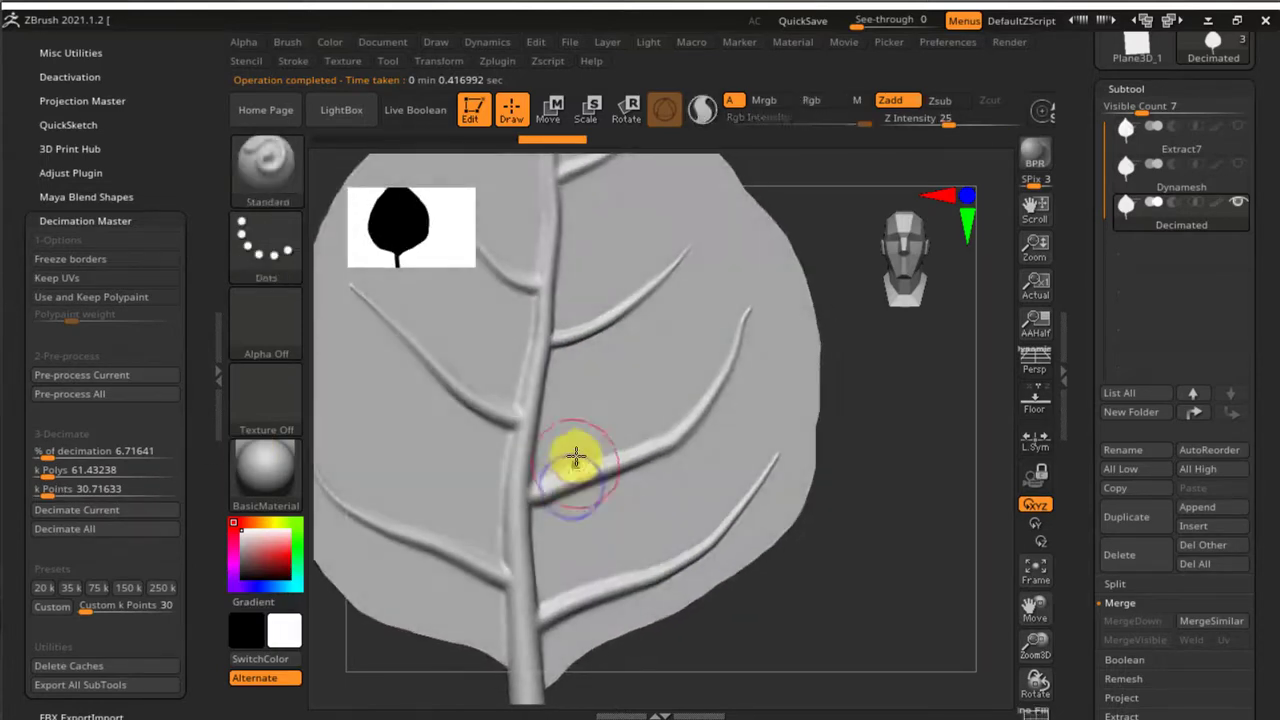
key("shift+f")
key("shift+f")
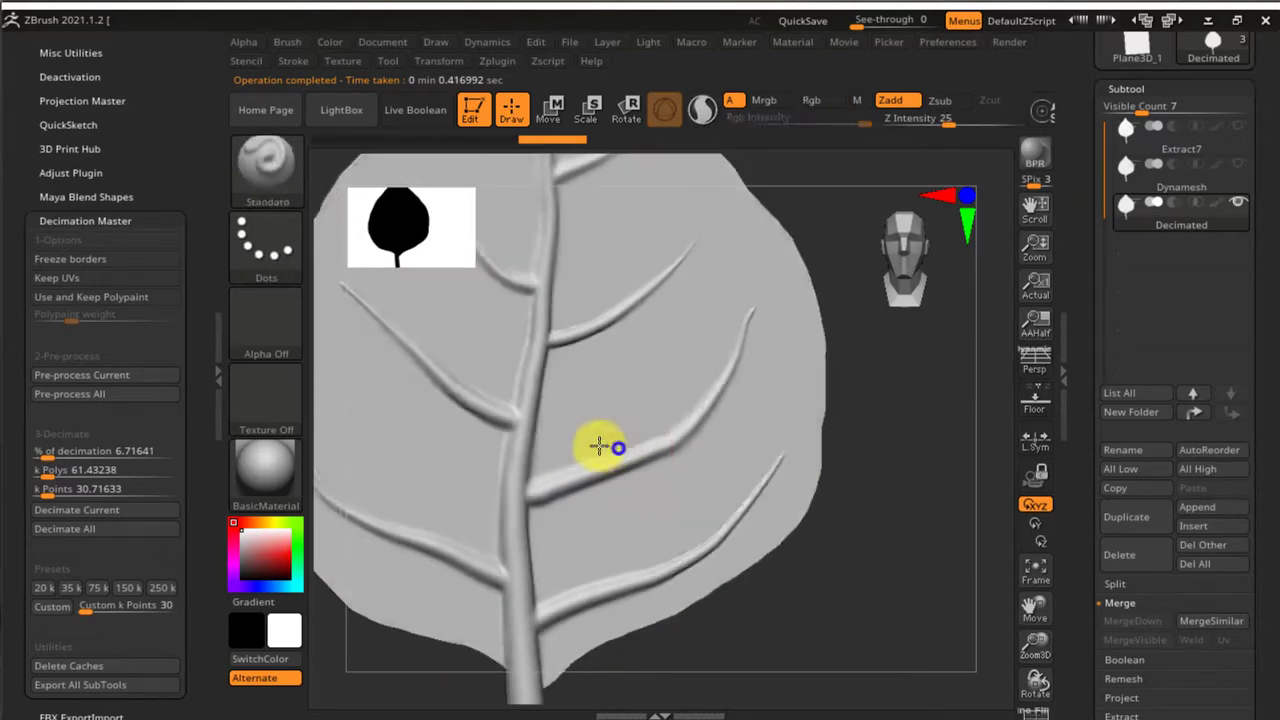
right_click_drag(618, 385, 610, 350, "ctrl")
right_click_drag(629, 423, 658, 472, "alt")
key("shift+f")
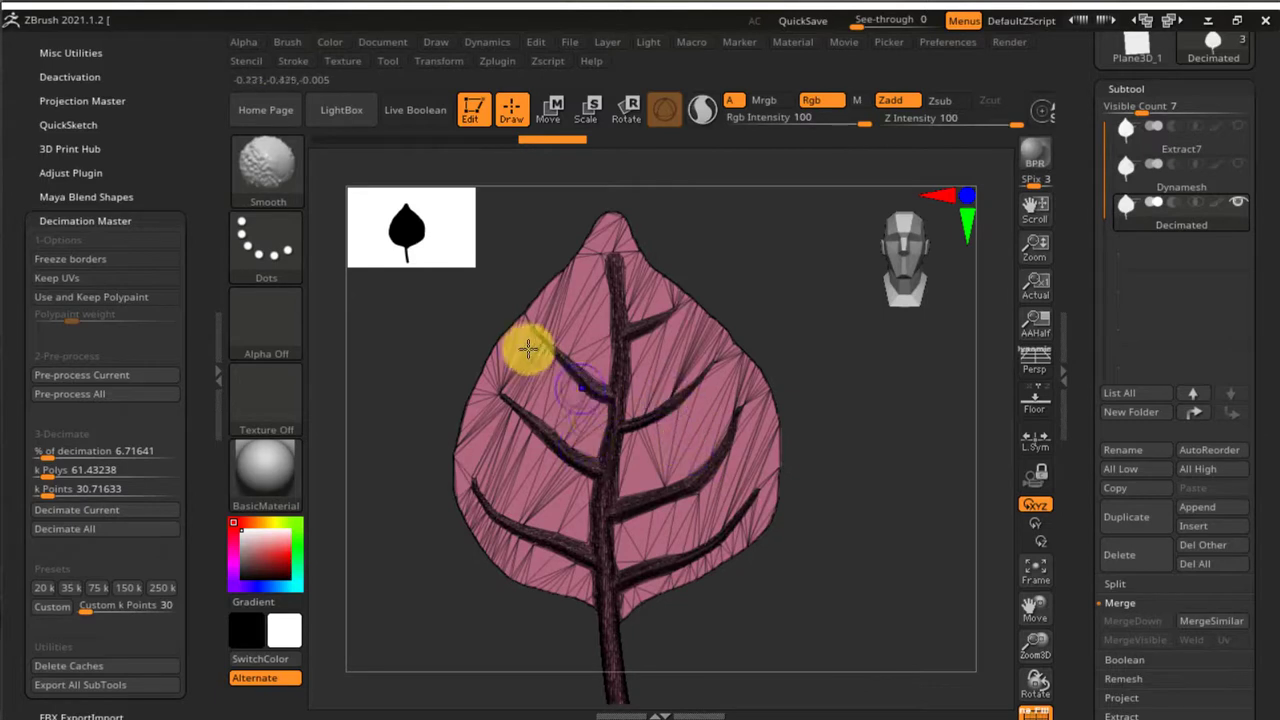
key("shift+f")
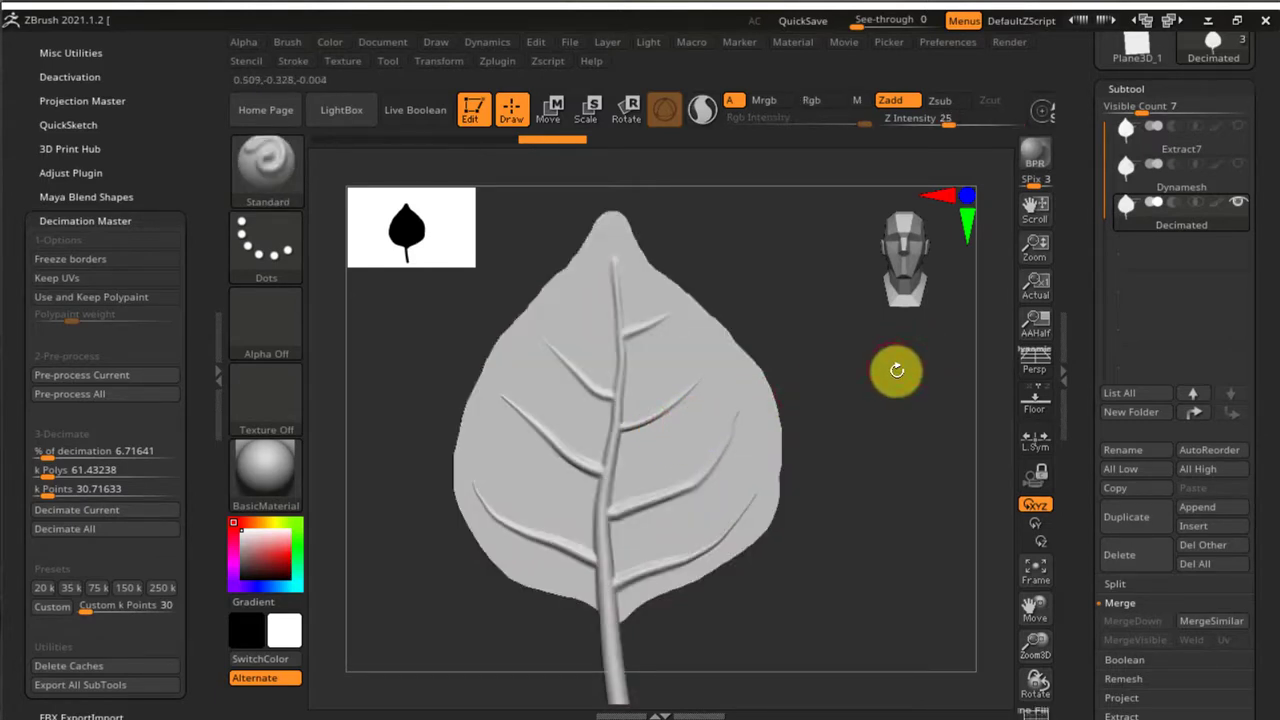
Duplicate the Decimated subtool and hide the original.
left_click(1131, 520)
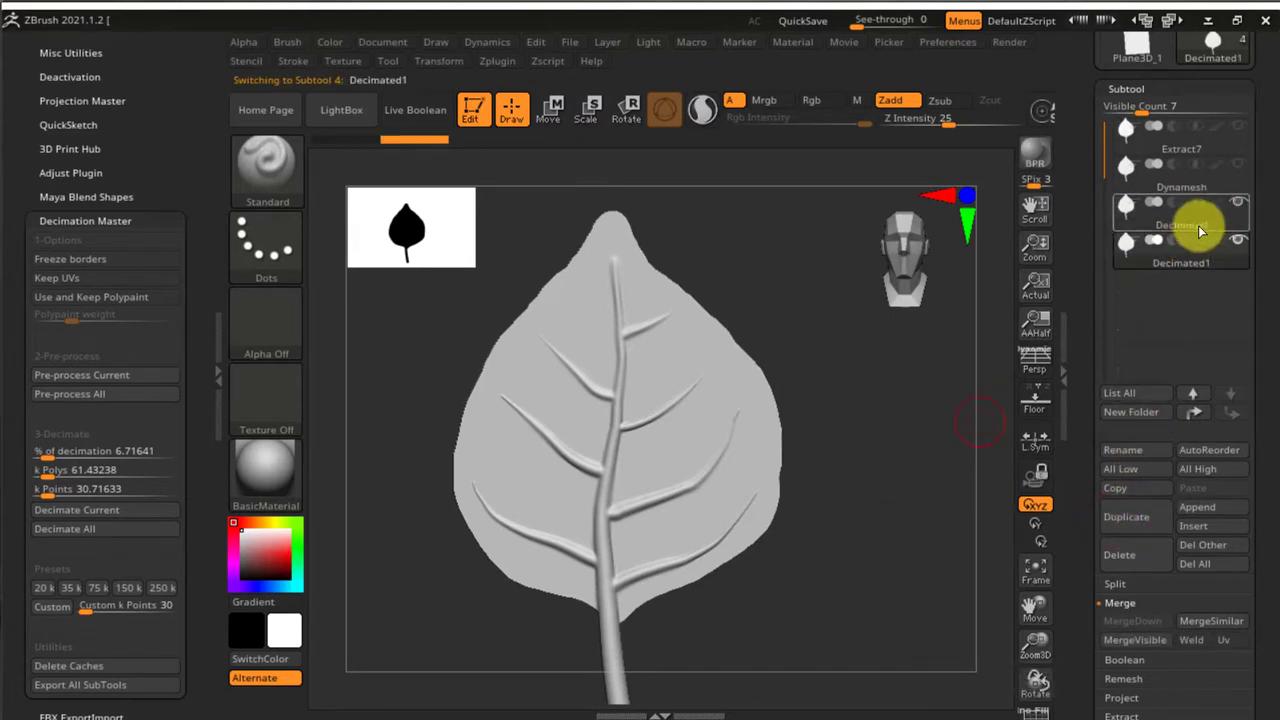
left_click(1236, 202)
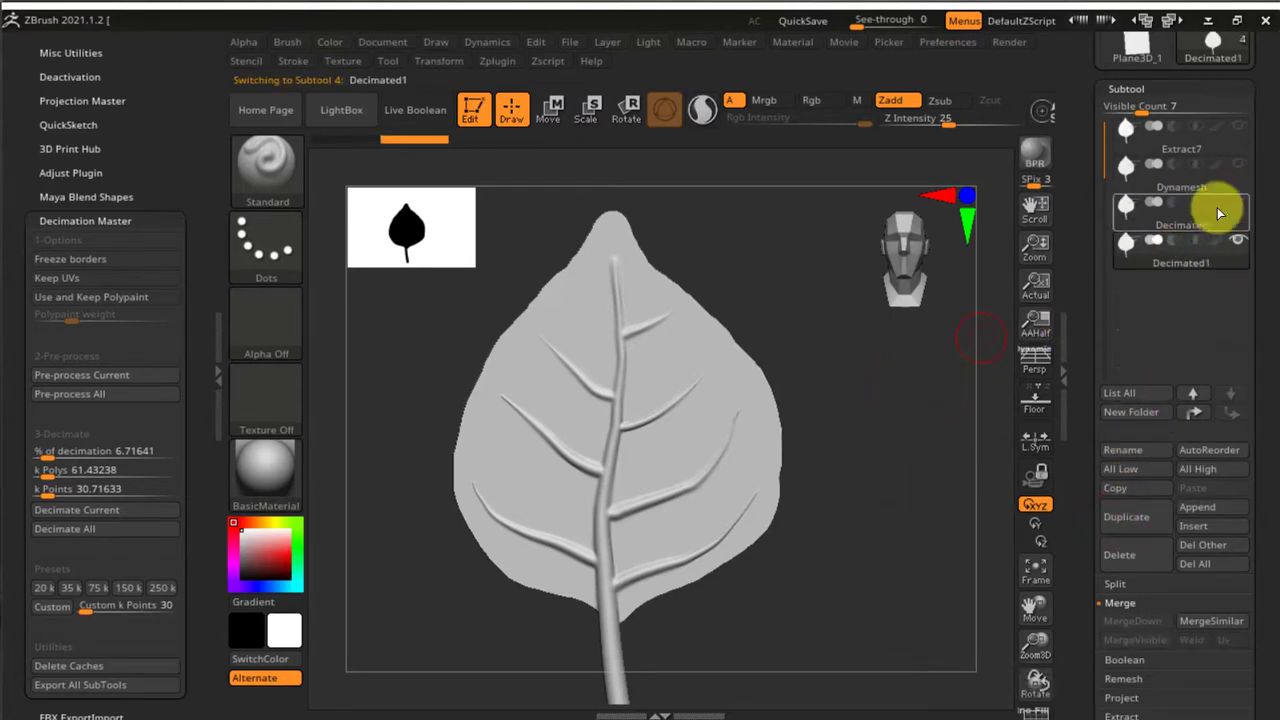
Rename the duplicated Decimated1 subtool as Zremesh.
mouse_move(1194, 177)
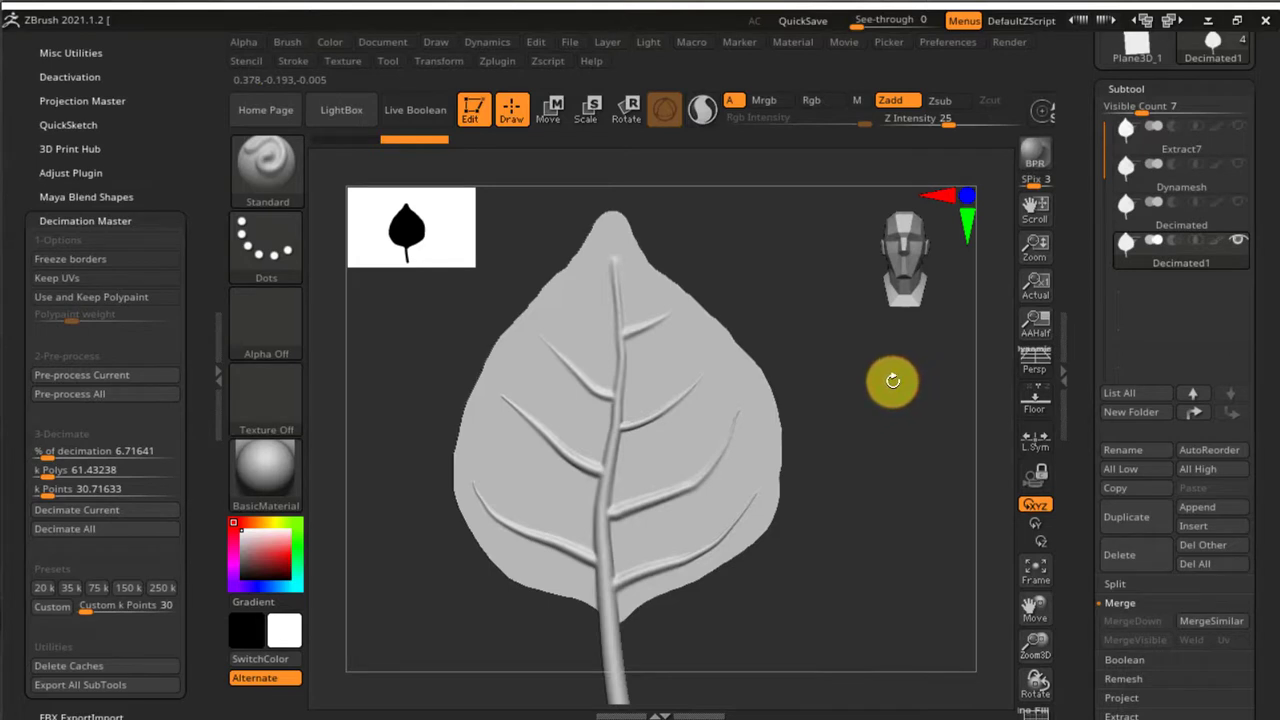
left_click(1122, 449)
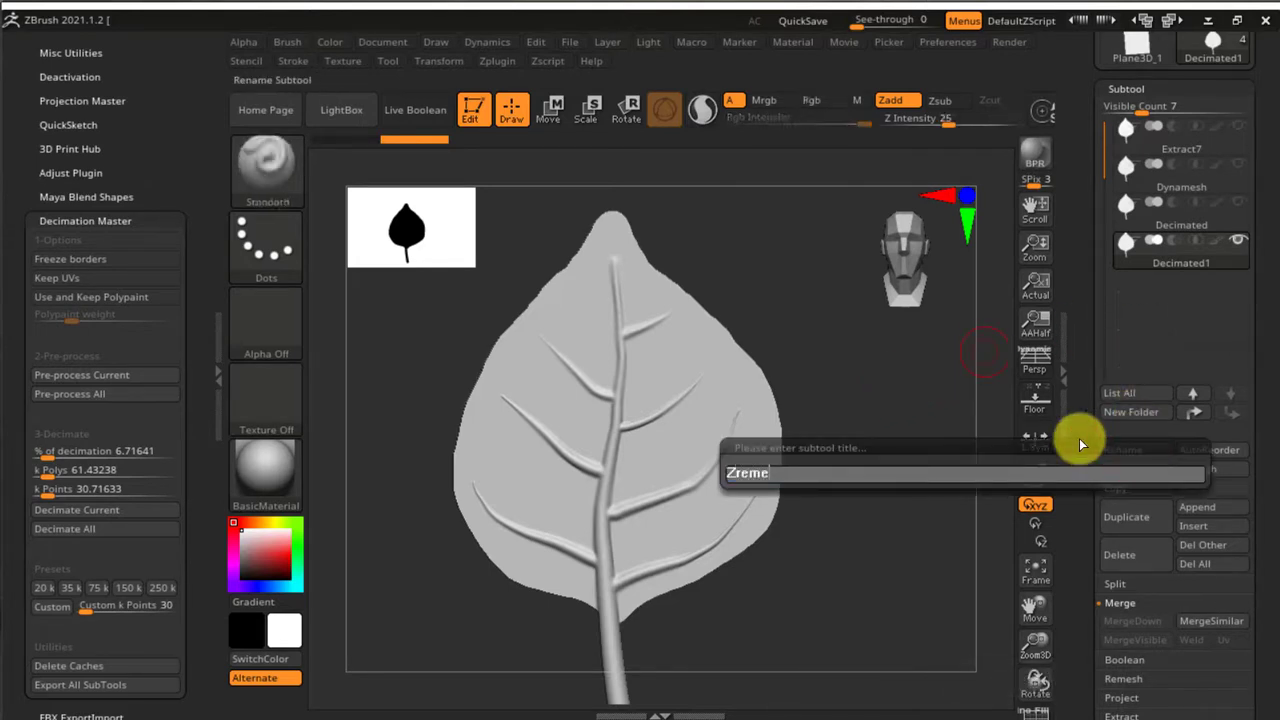
key("Return")
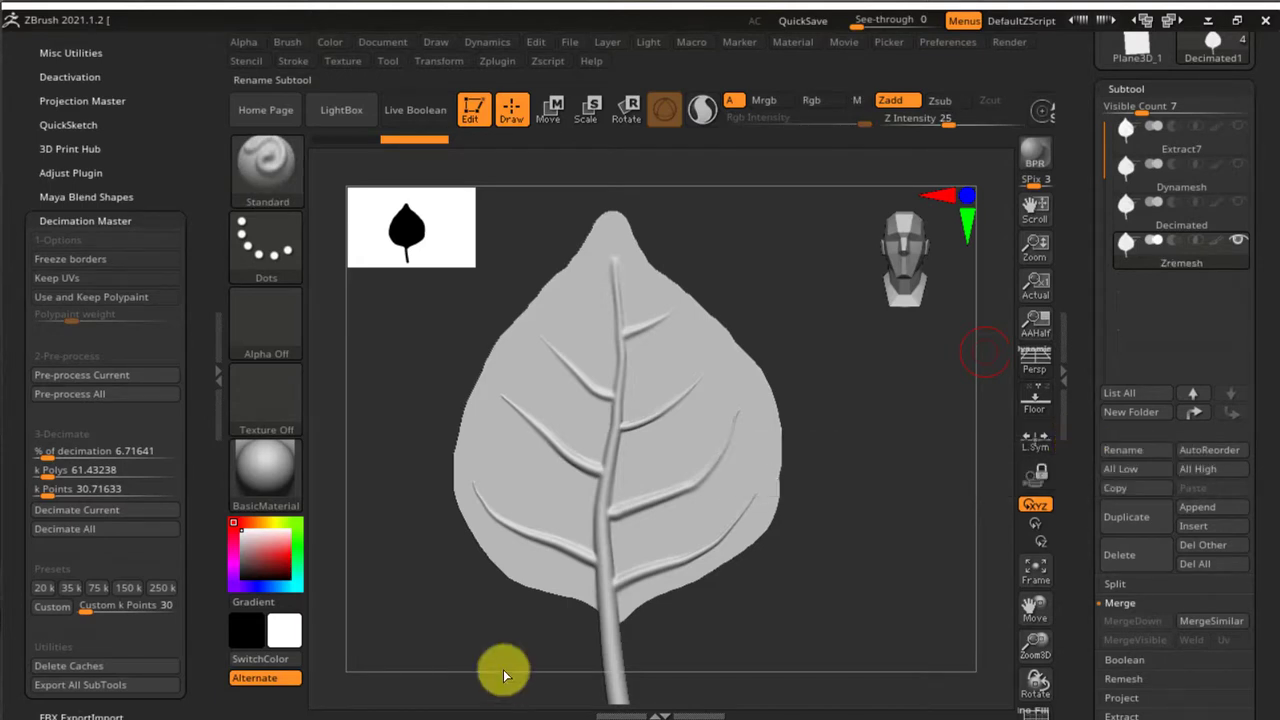
Collapse the plugin side tray and display the polyframe on the Zremesh leaf.
left_click(216, 368)
key("shift+f")
right_click_drag(515, 438, 579, 467, "ctrl")
mouse_move(610, 398)
right_mouse_down("ctrl")
mouse_move(594, 406)
mouse_move(600, 376)
right_mouse_up("ctrl")
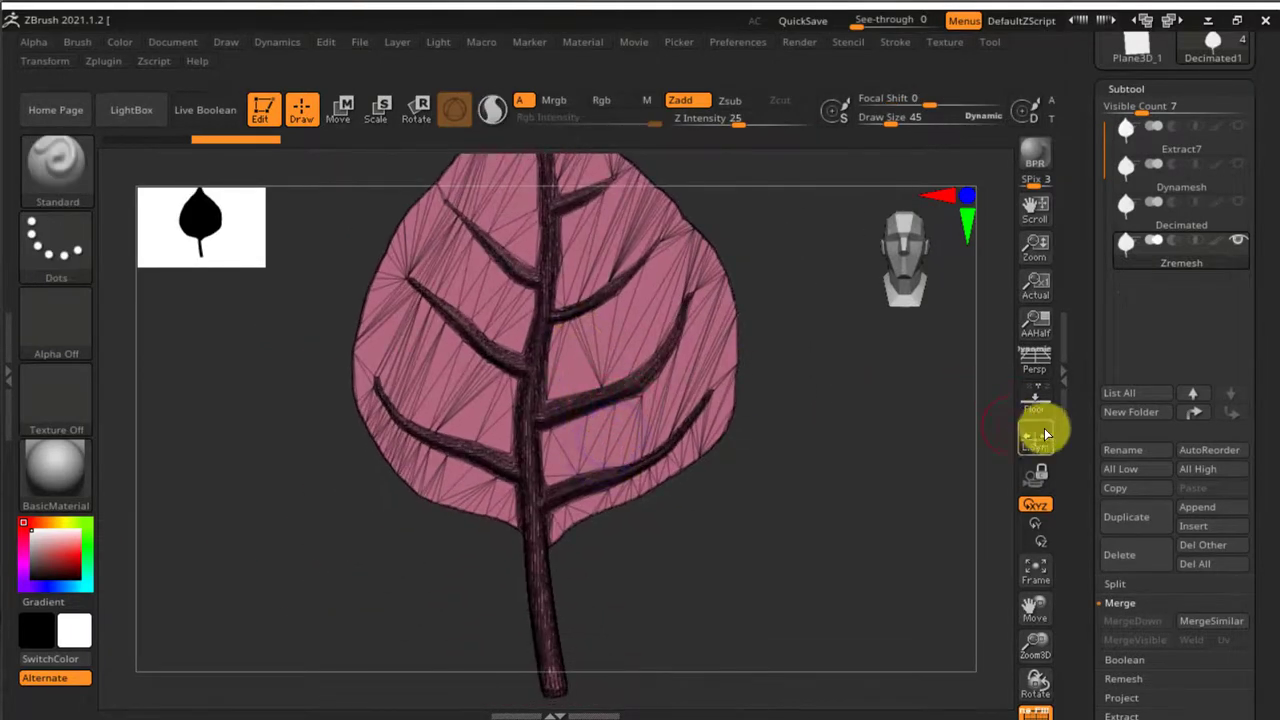
scroll(1083, 427, "down", 3)
left_click_drag(849, 486, 982, 451)
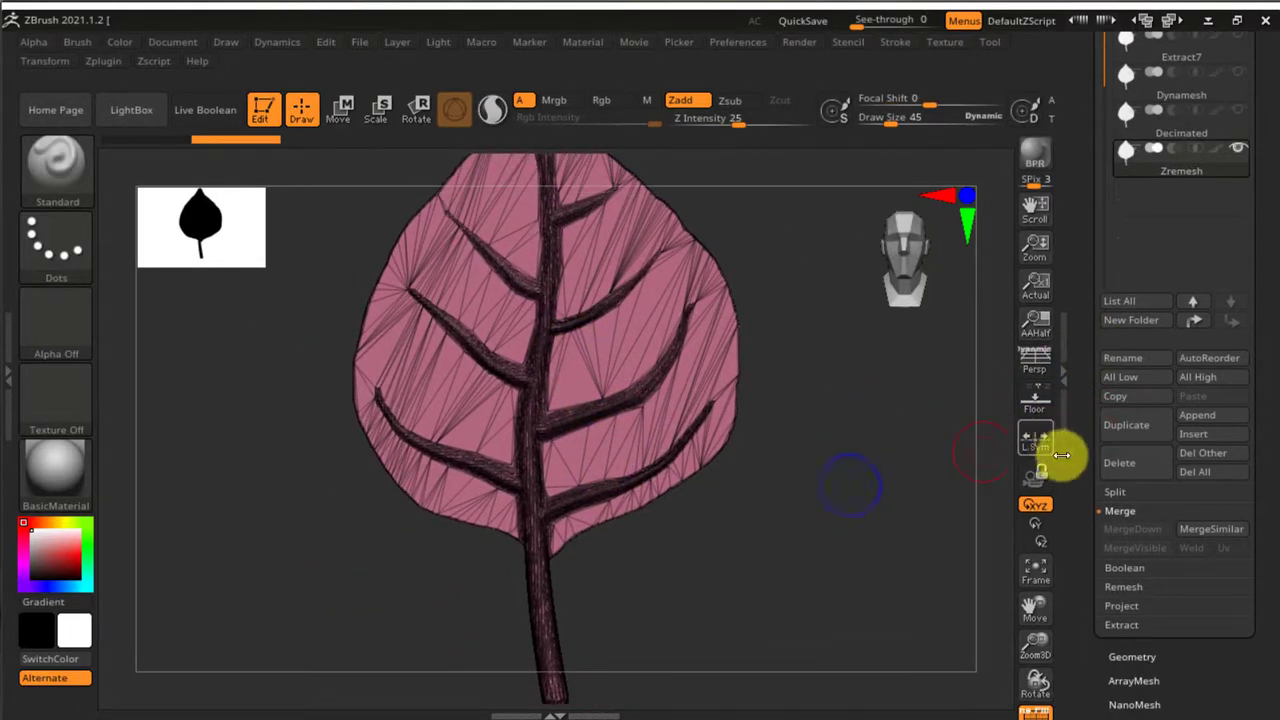
mouse_move(829, 480)
right_mouse_down()
mouse_move(857, 481)
mouse_move(829, 482)
right_mouse_up()
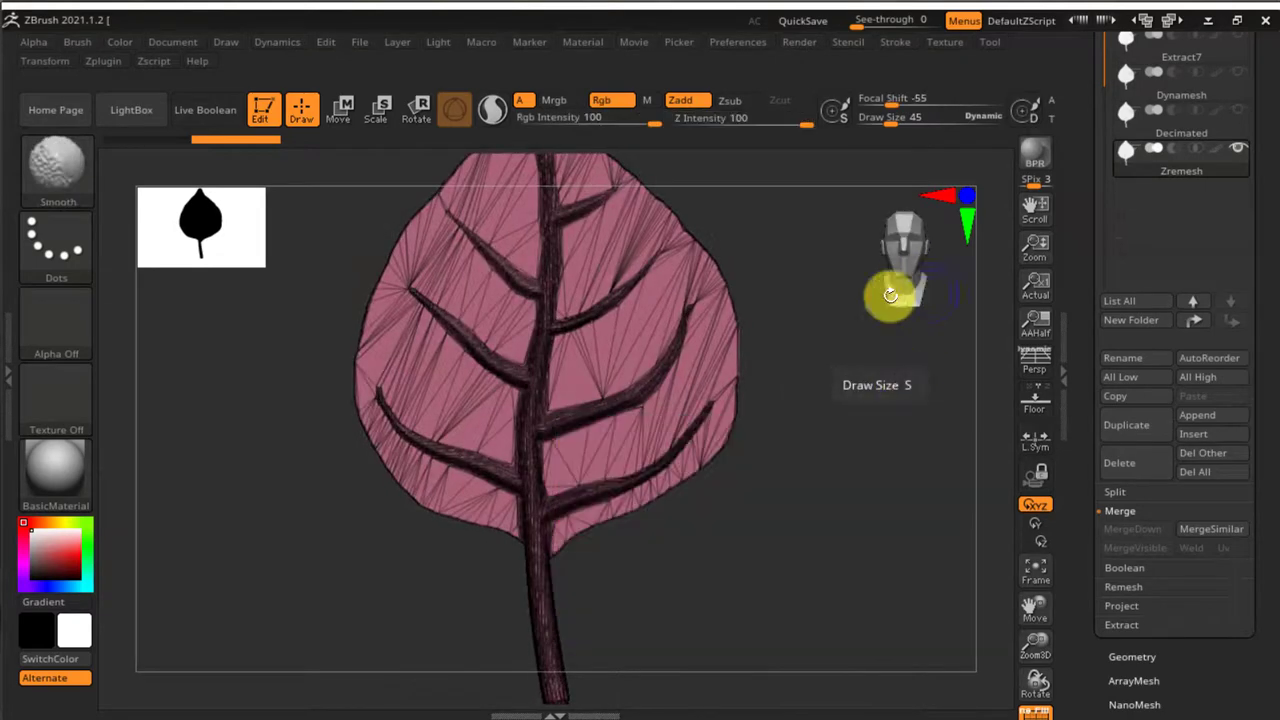
Set the ZRemesher Target Polygons Count to 1.04024 and remesh the Zremesh subtool.
left_click_drag(1078, 523, 1084, 486)
left_click(1131, 602)
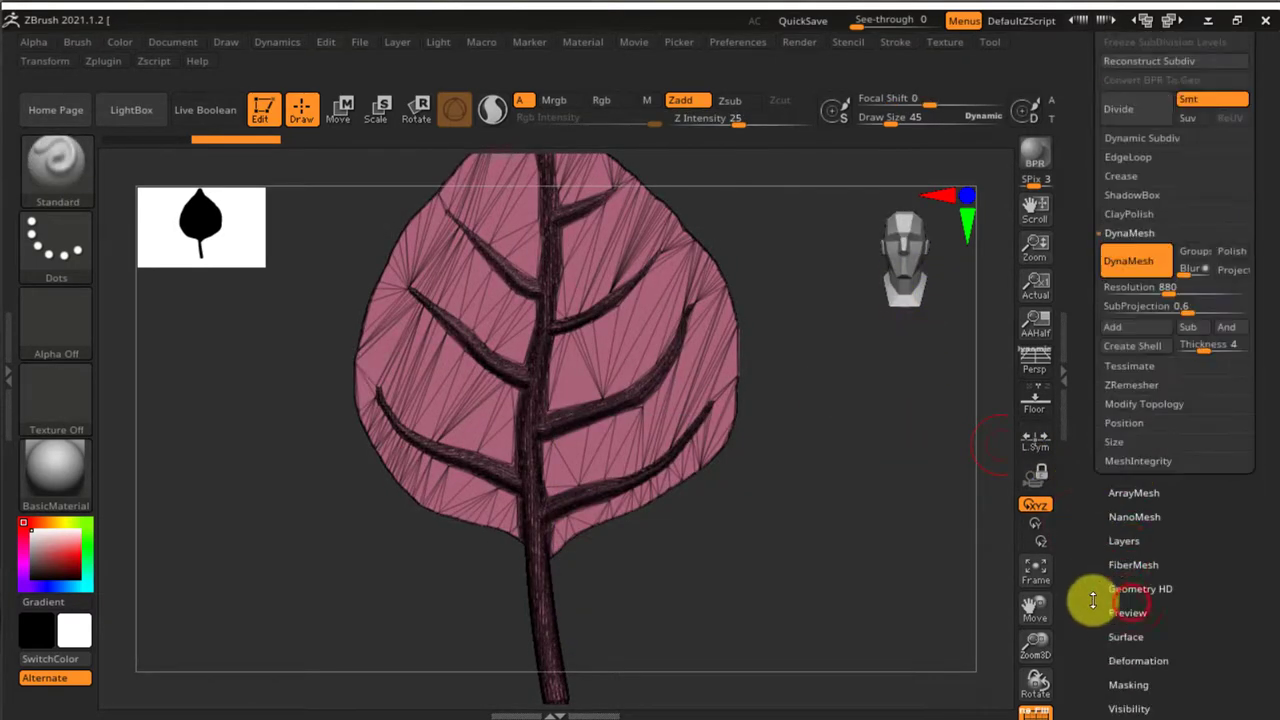
left_click_drag(1088, 605, 1102, 618)
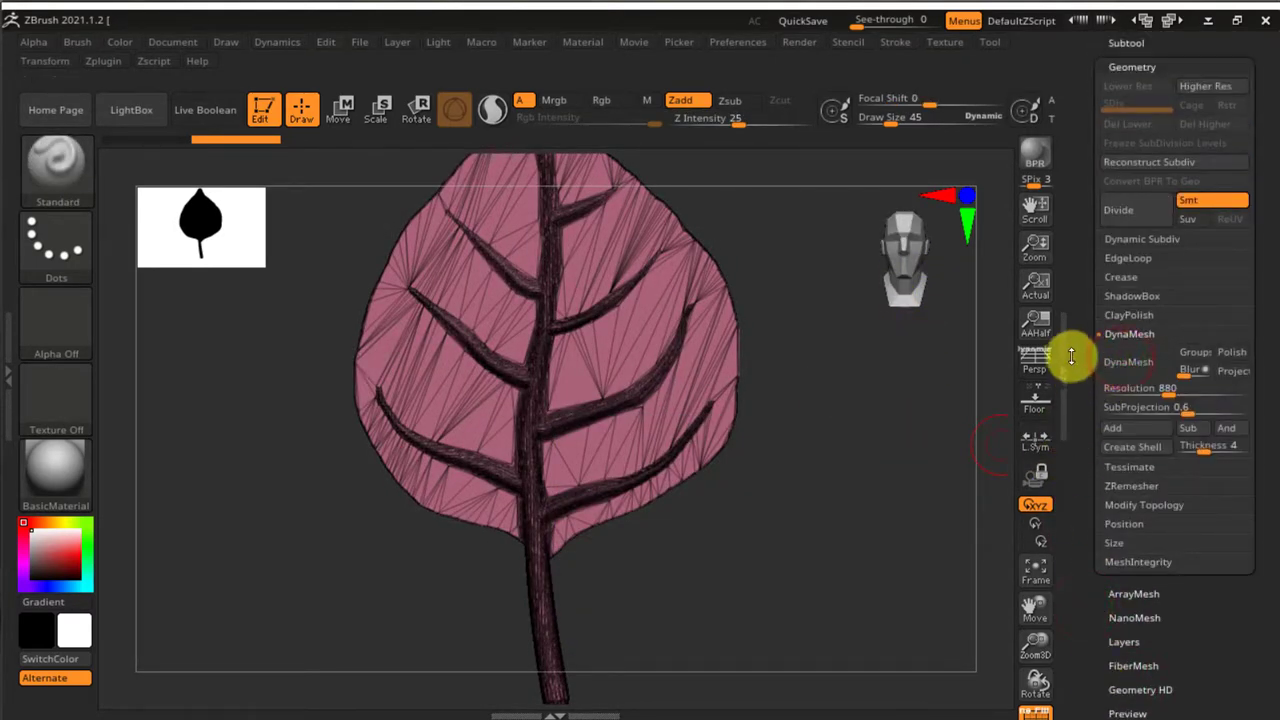
left_click_drag(1089, 289, 1097, 345)
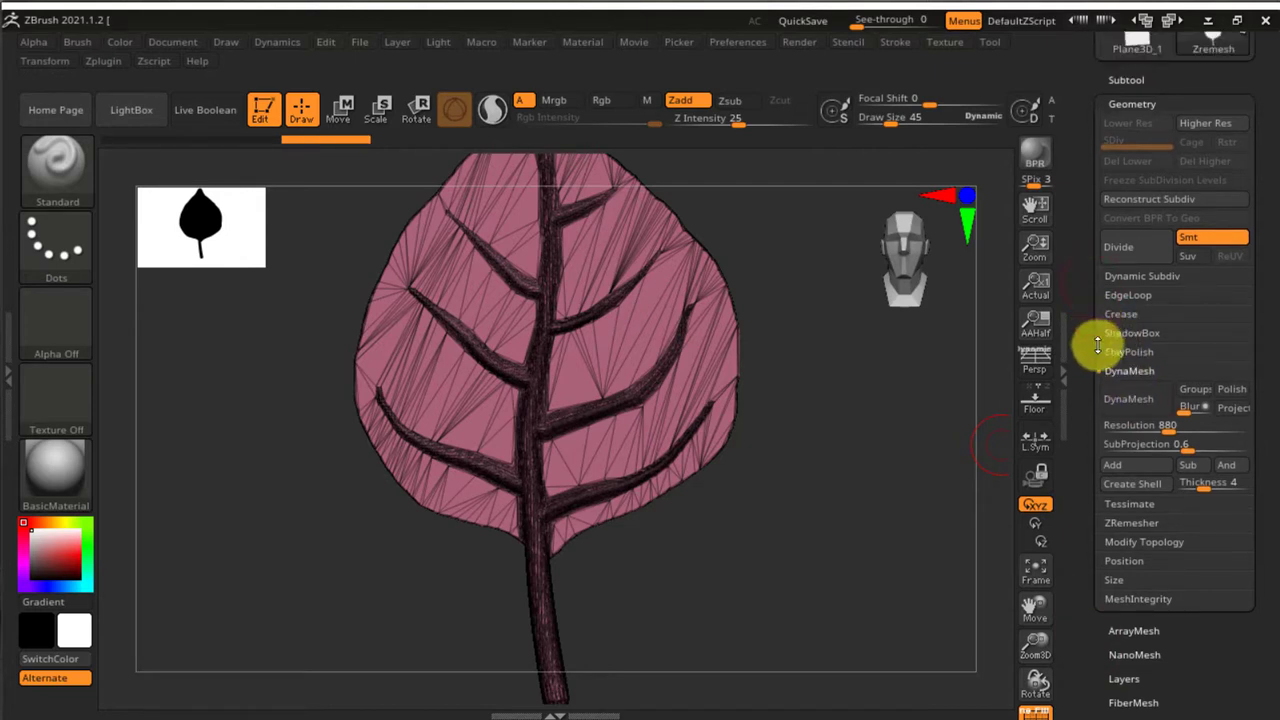
left_click(1135, 523)
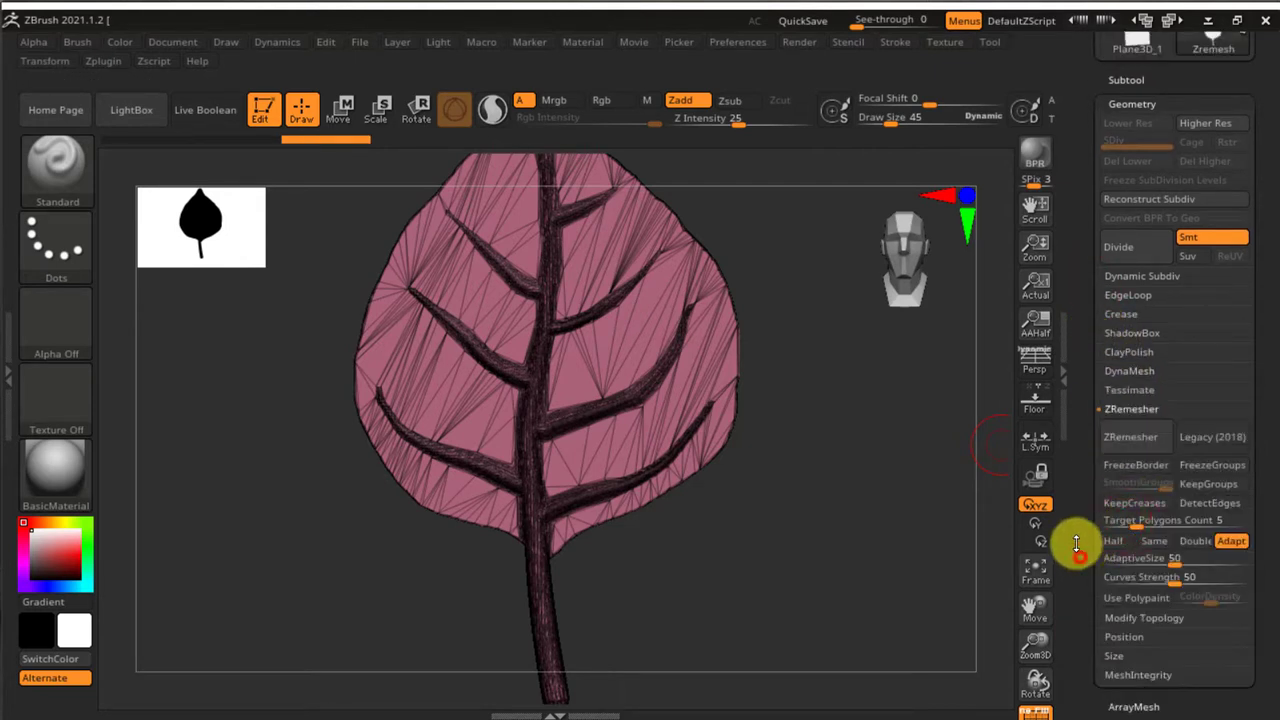
left_click_drag(1071, 543, 1083, 508)
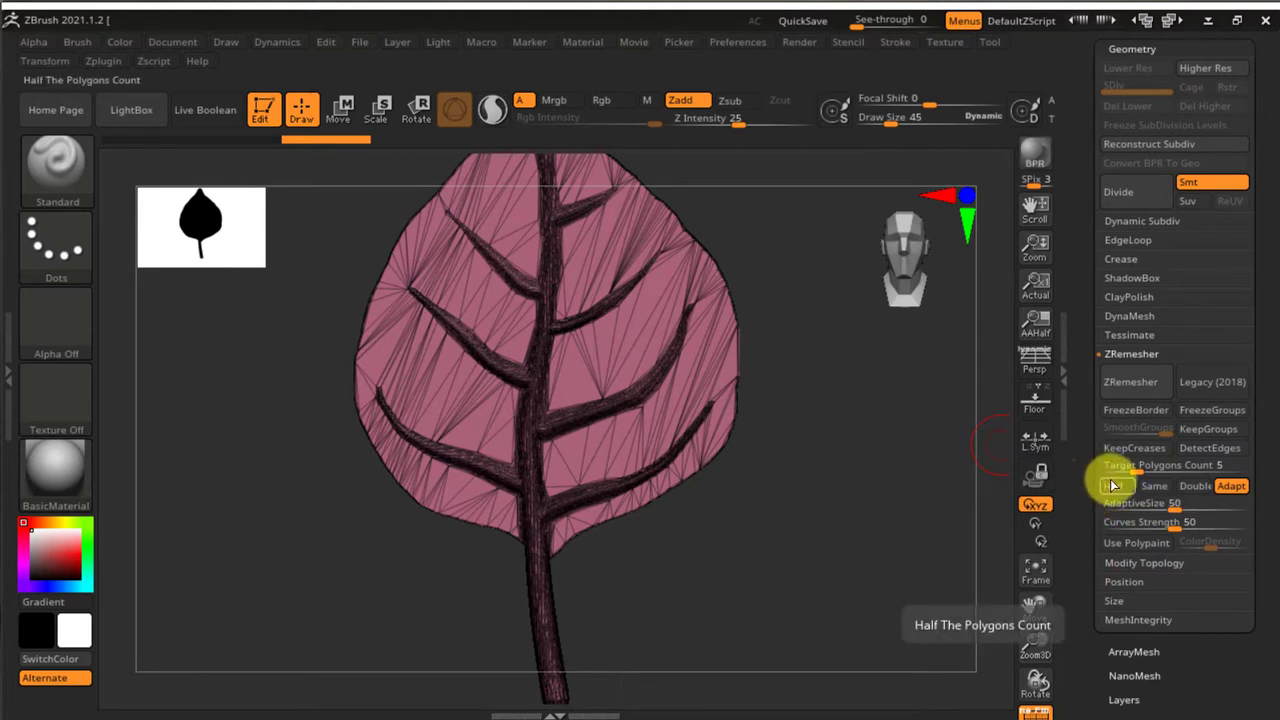
left_click_drag(1120, 467, 1122, 475)
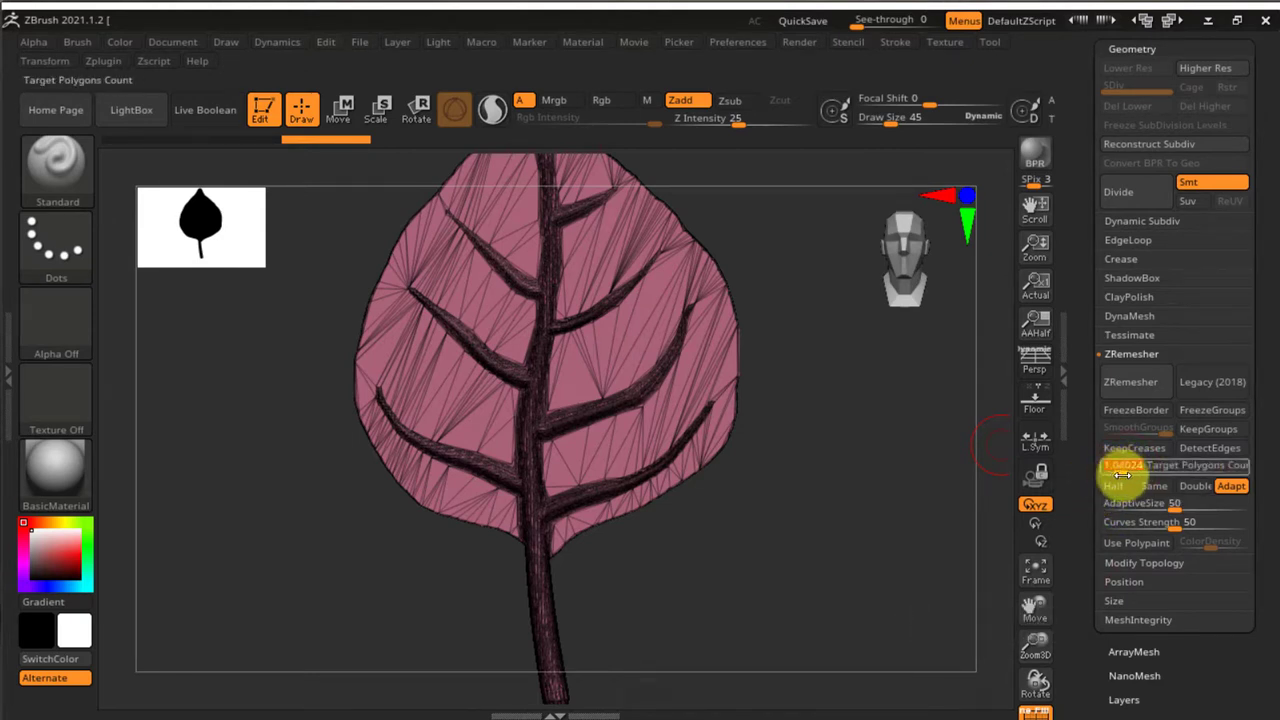
left_click(1127, 381)
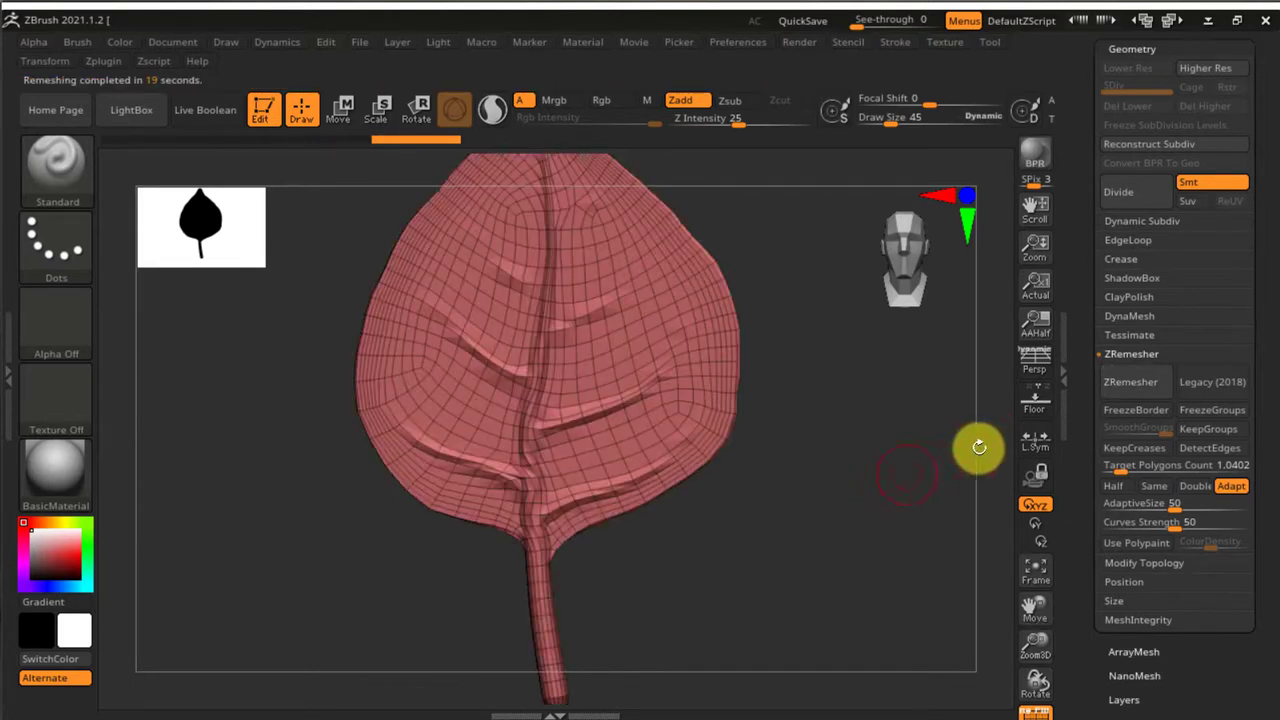
Collapse the tool tray and inspect the topology of the whole remeshed leaf.
left_click(1066, 394)
double_click(1067, 393)
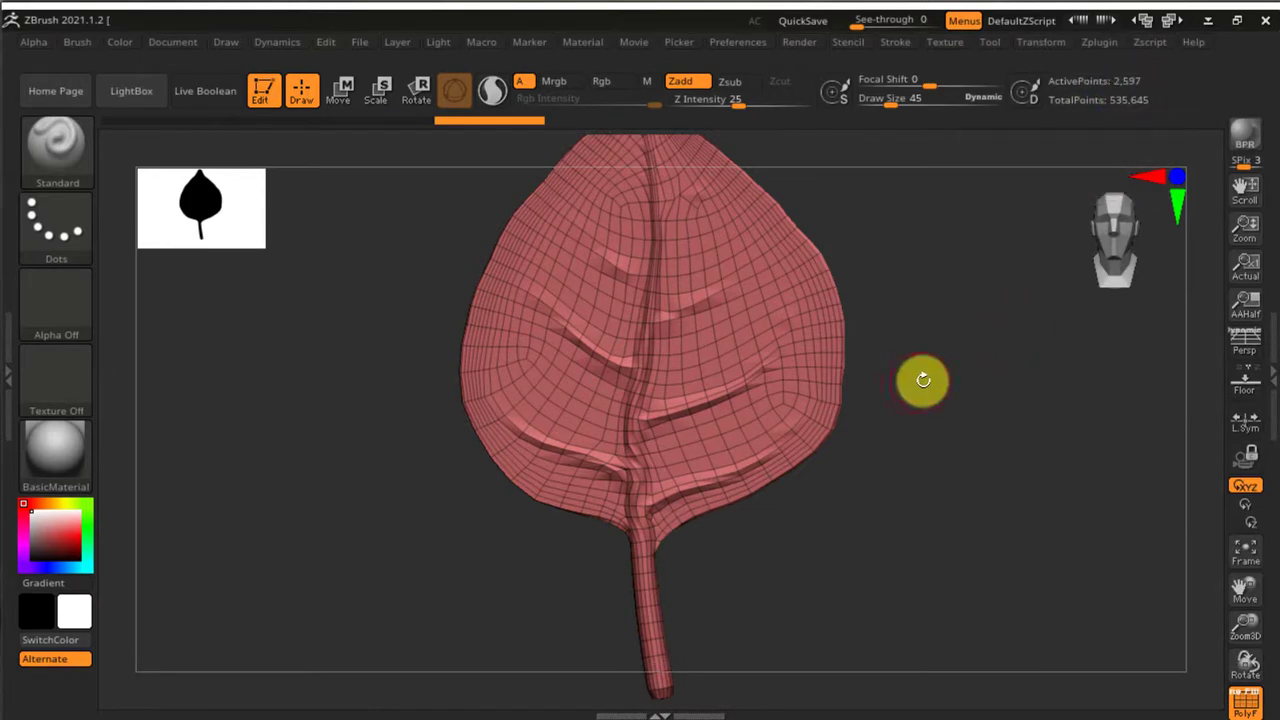
left_click_drag(900, 418, 969, 447)
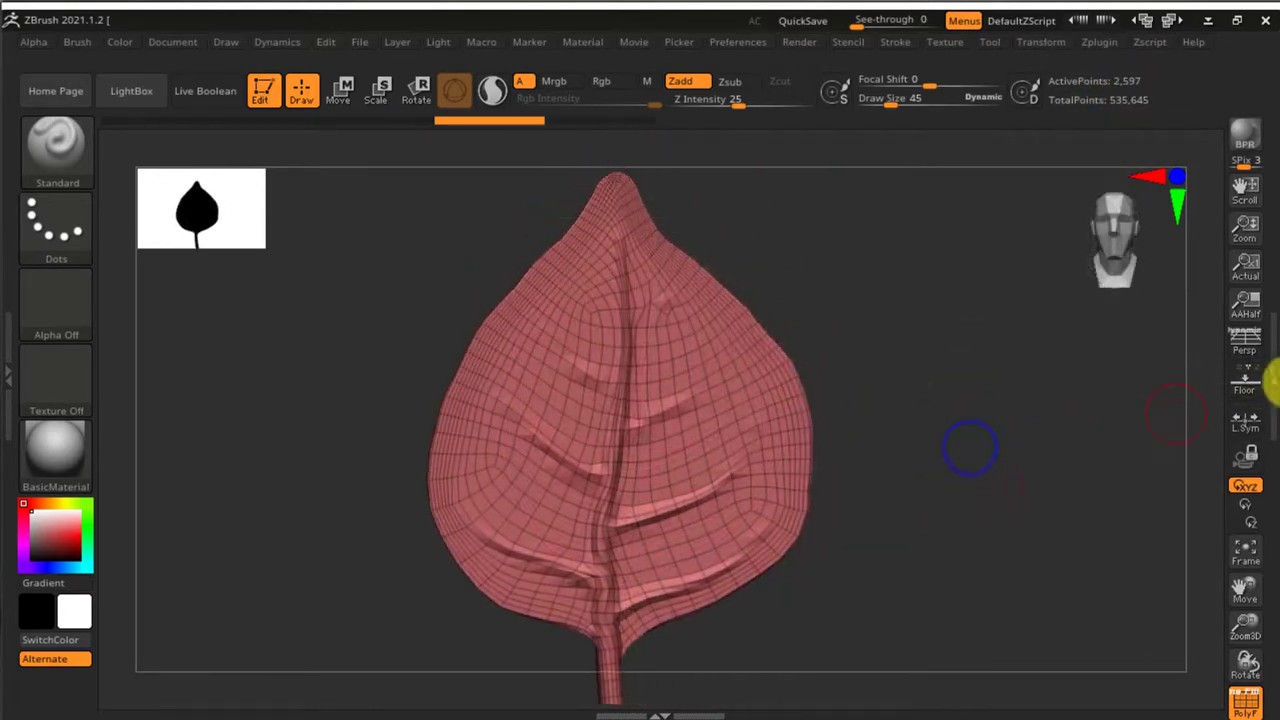
Reopen the tool tray and enable the Half option in the ZRemesher settings.
left_click(1272, 382)
left_click_drag(1087, 301, 1083, 515)
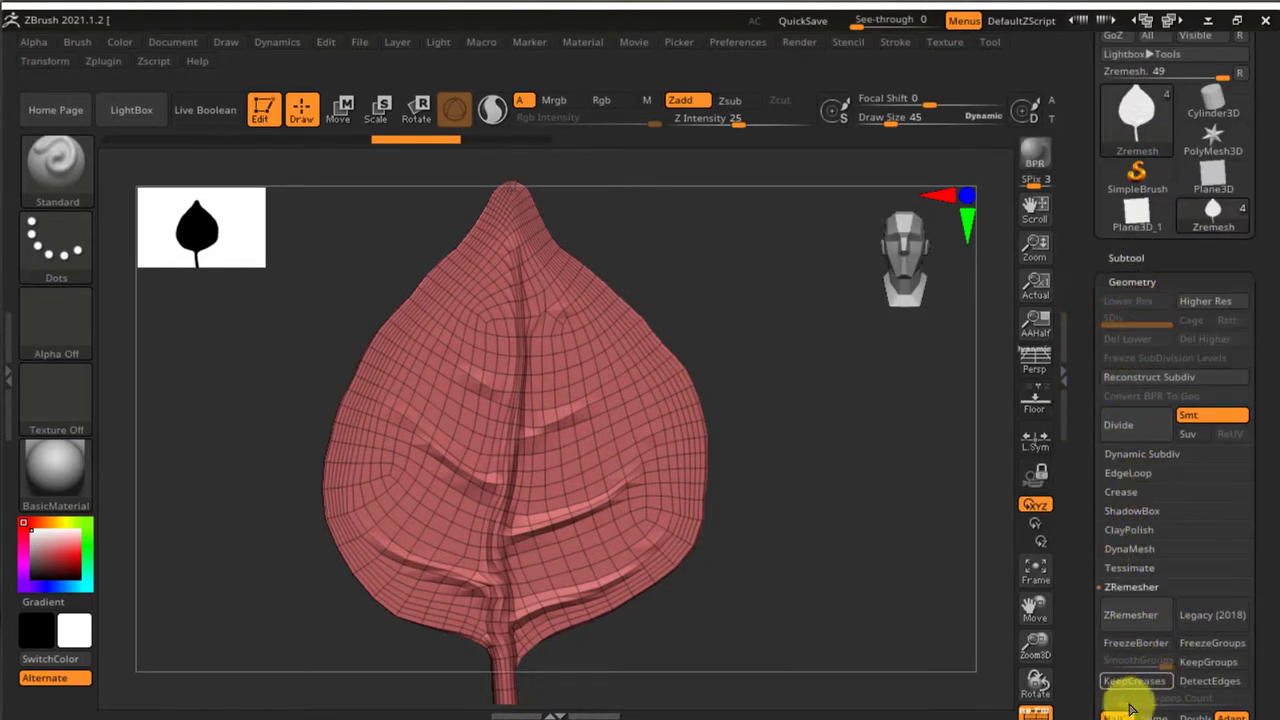
left_click_drag(1080, 617, 1080, 580)
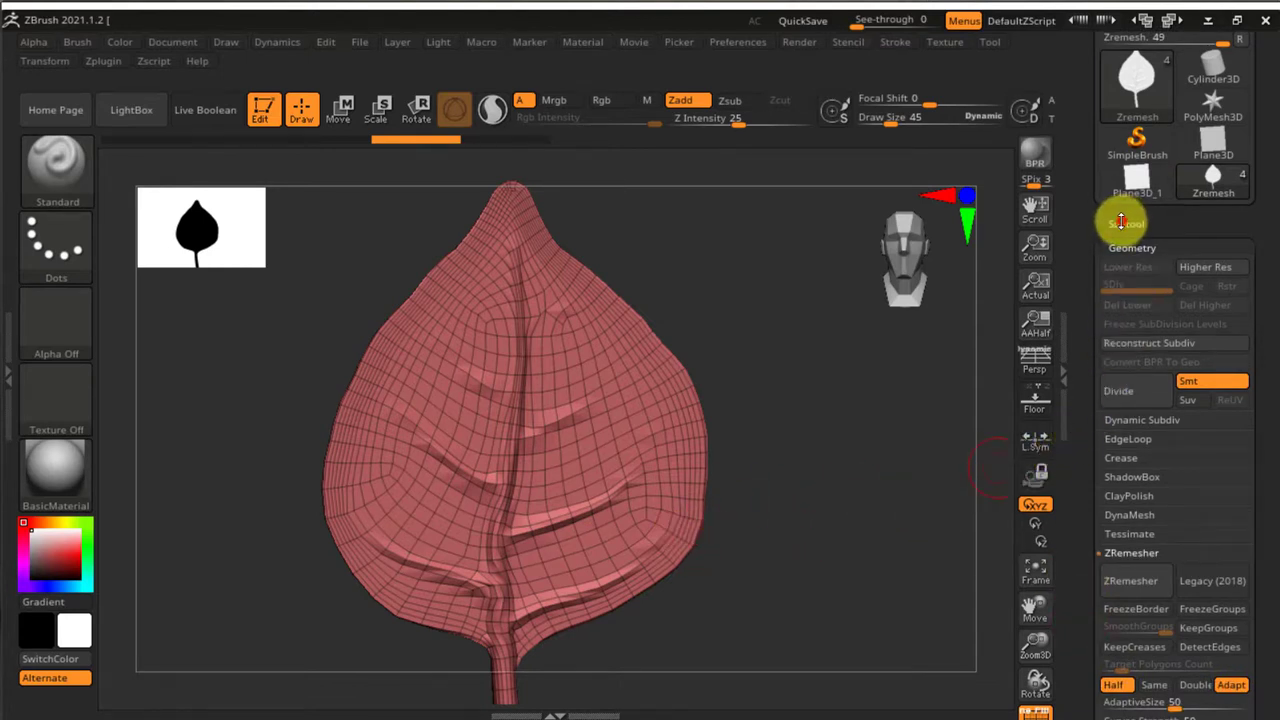
Duplicate the Zremesh subtool and rename the copy UV.
left_click(1122, 222)
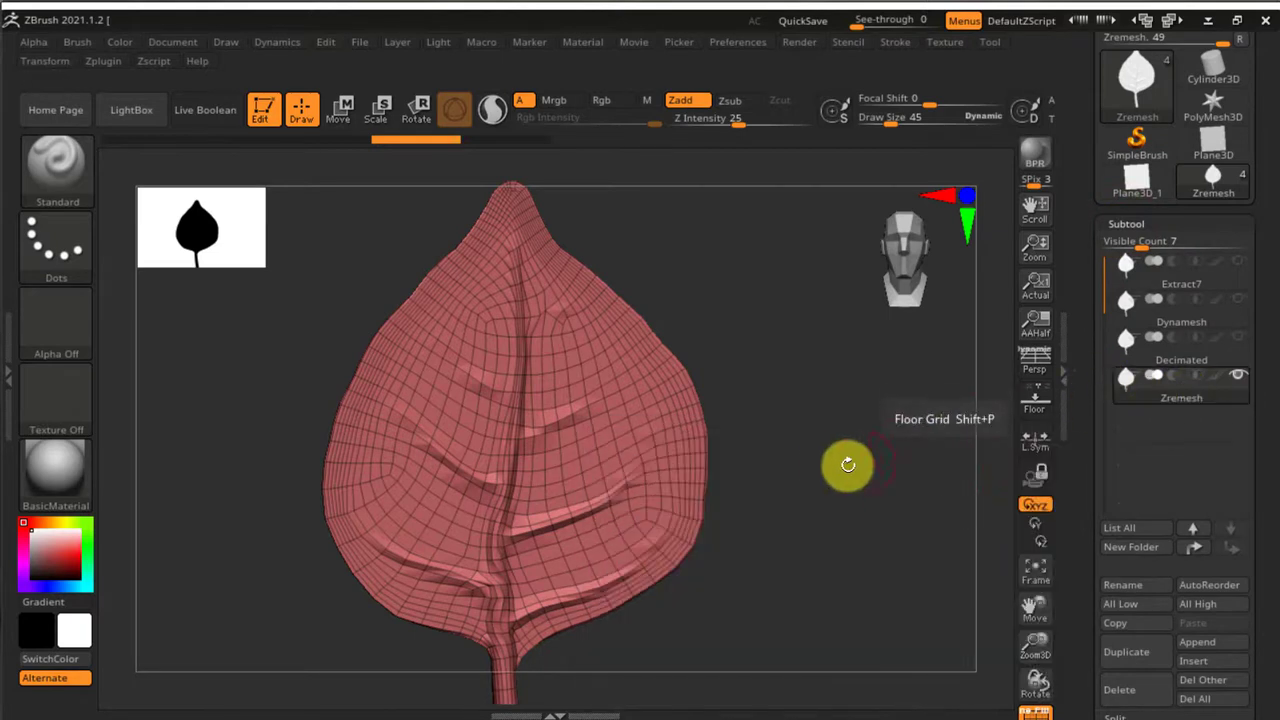
left_click_drag(846, 409, 845, 426)
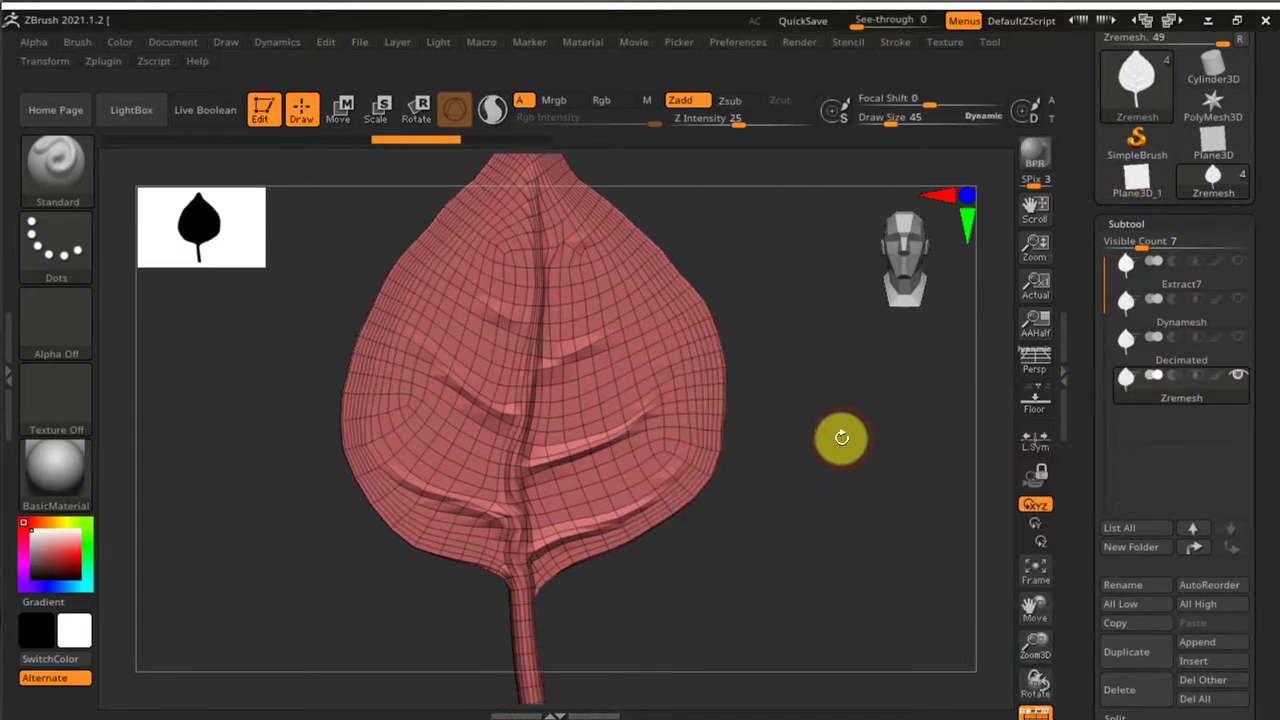
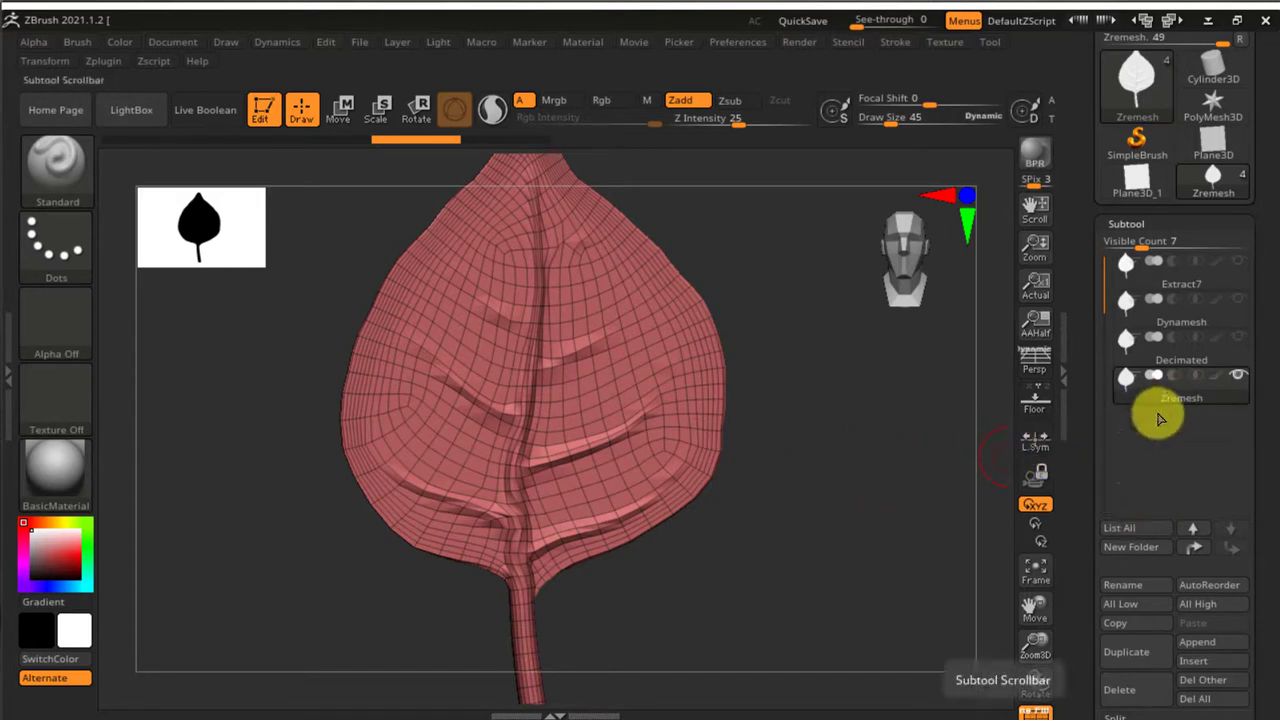
left_click(1136, 655)
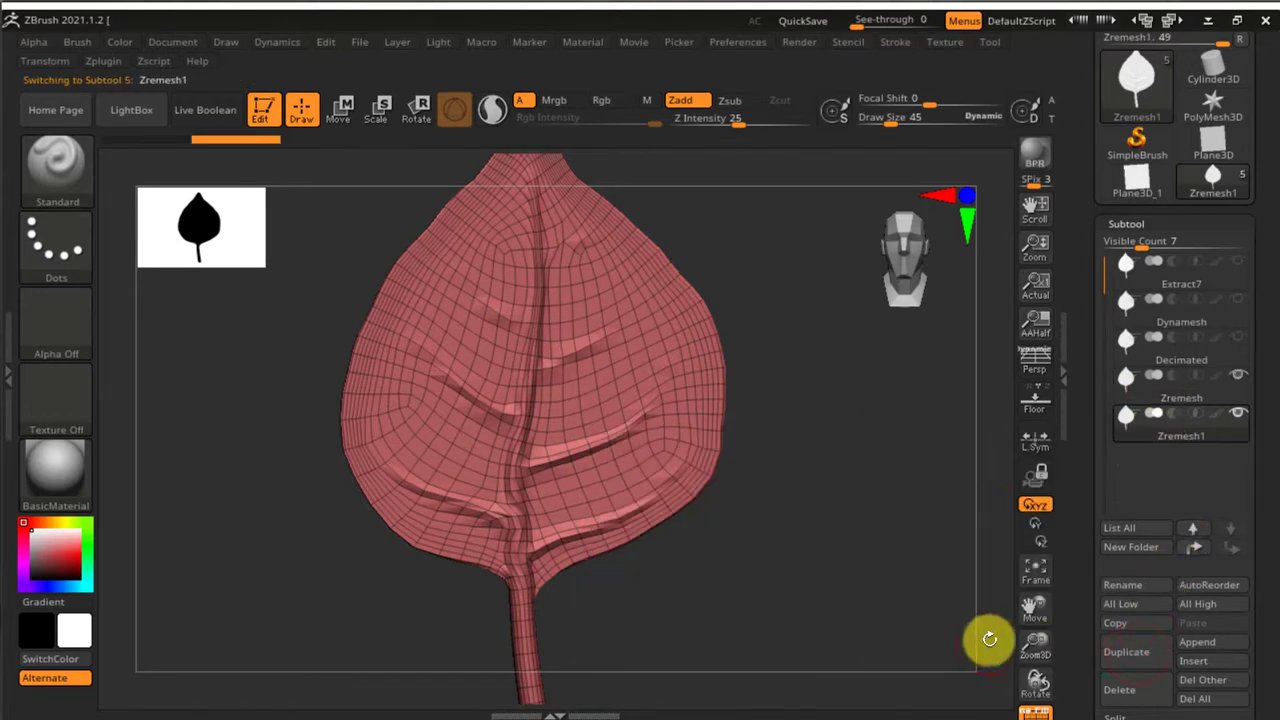
left_click(1136, 587)
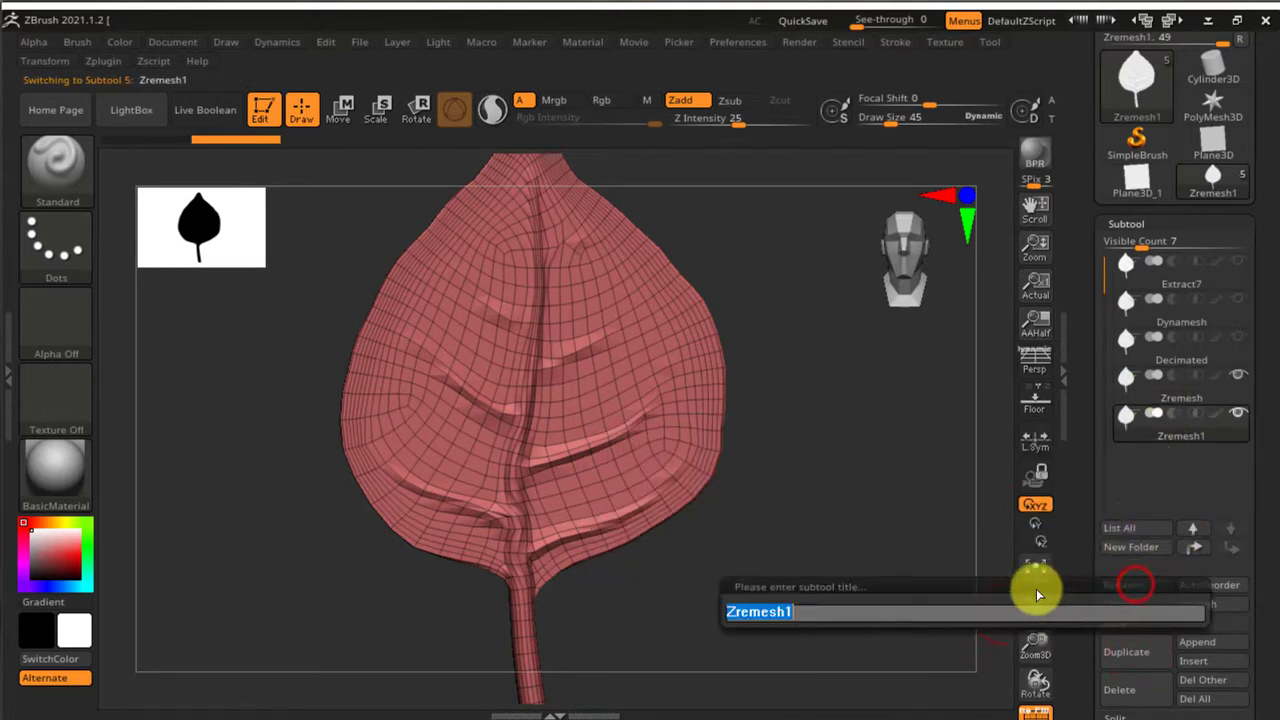
type("UV")
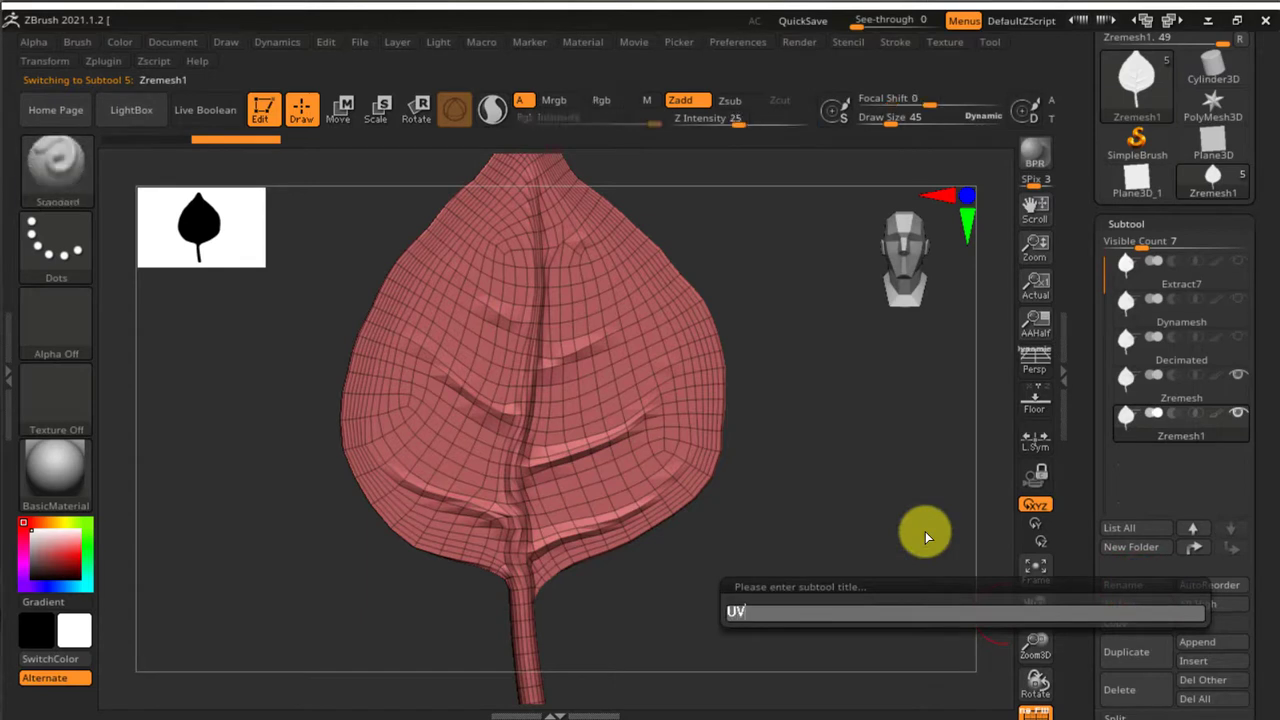
key("Return")
Hide the Zremesh subtool, view the UV leaf edge-on and start hiding its back-side polygons with rectangle selections.
left_click_drag(791, 451, 820, 447)
left_click_drag(749, 469, 711, 530)
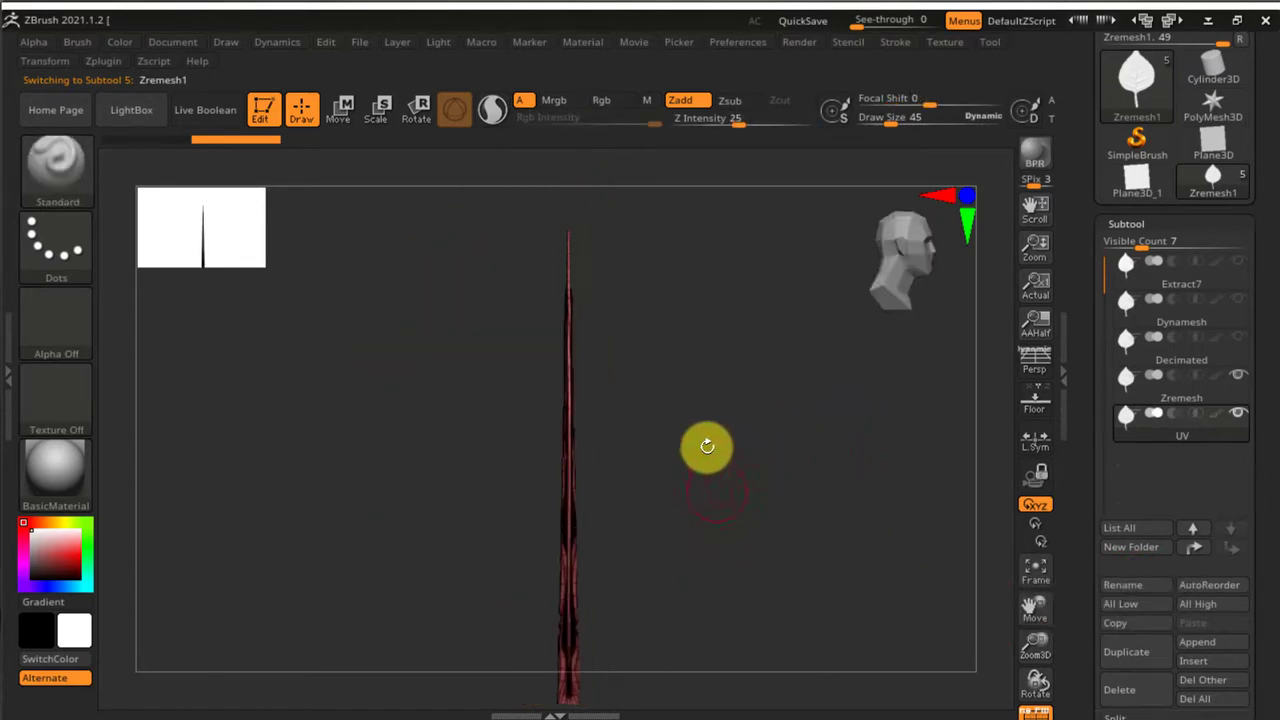
left_click_drag(539, 220, 488, 444)
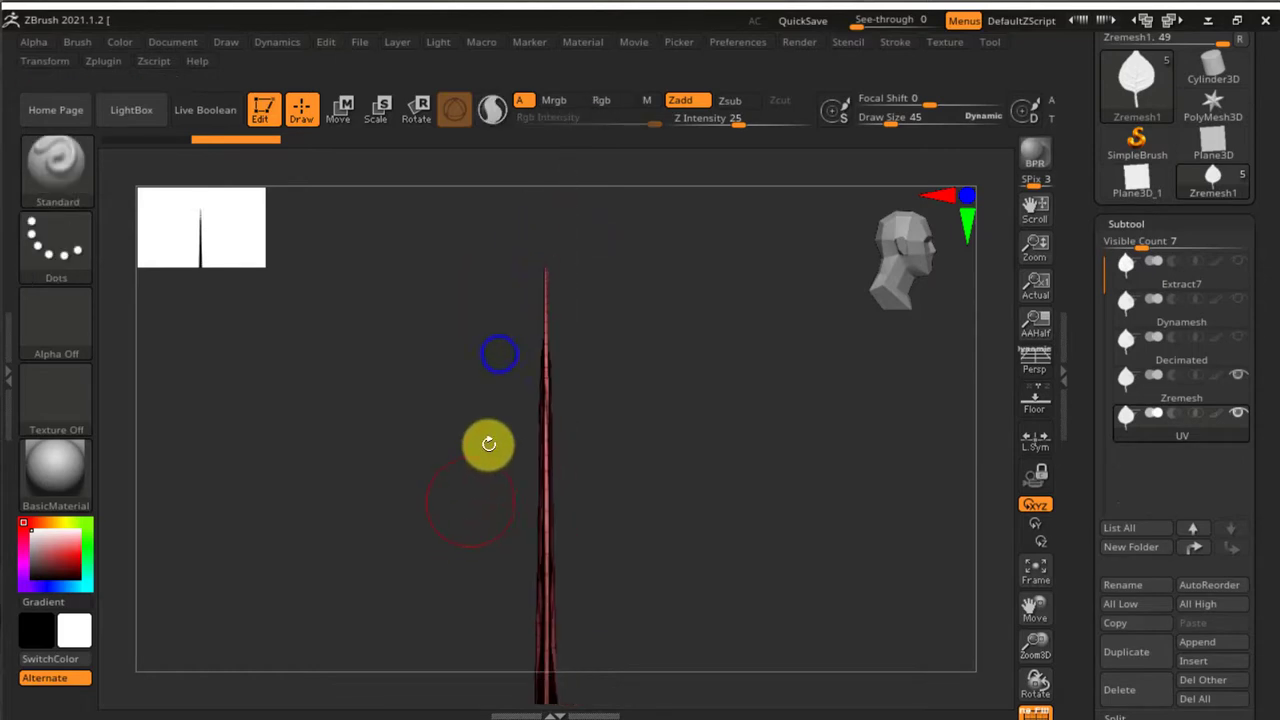
mouse_move(485, 250)
left_mouse_down()
mouse_move(457, 451)
mouse_move(504, 358)
mouse_move(457, 429)
left_mouse_up()
mouse_move(415, 245)
left_mouse_down("ctrl+shift")
mouse_move(494, 583)
mouse_move(534, 637)
left_mouse_up("ctrl+shift")
mouse_move(700, 528)
left_mouse_down()
mouse_move(729, 527)
mouse_move(626, 547)
mouse_move(684, 550)
mouse_move(691, 500)
mouse_move(503, 337)
left_mouse_up()
mouse_move(432, 246)
left_mouse_down("ctrl+alt+shift")
mouse_move(560, 626)
mouse_move(677, 537)
mouse_move(749, 543)
mouse_move(736, 604)
mouse_move(711, 297)
left_mouse_up("ctrl+alt+shift")
left_click_drag(711, 457, 690, 394, "alt")
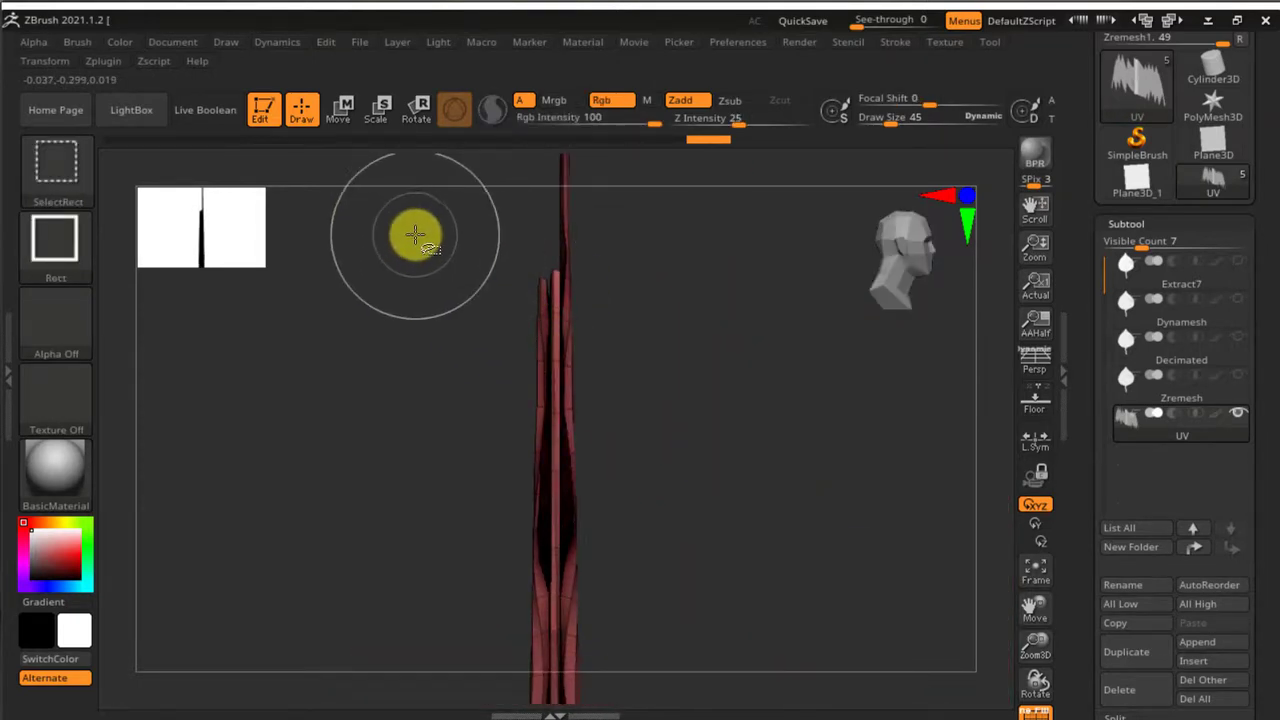
Hide further back-side polygons along the UV leaf's blade and toward its stem with rectangle selections.
mouse_move(426, 231)
left_mouse_down("ctrl+shift")
mouse_move(494, 394)
mouse_move(549, 591)
mouse_move(680, 520)
mouse_move(746, 526)
mouse_move(767, 568)
mouse_move(731, 477)
mouse_move(700, 460)
left_mouse_up("ctrl+shift")
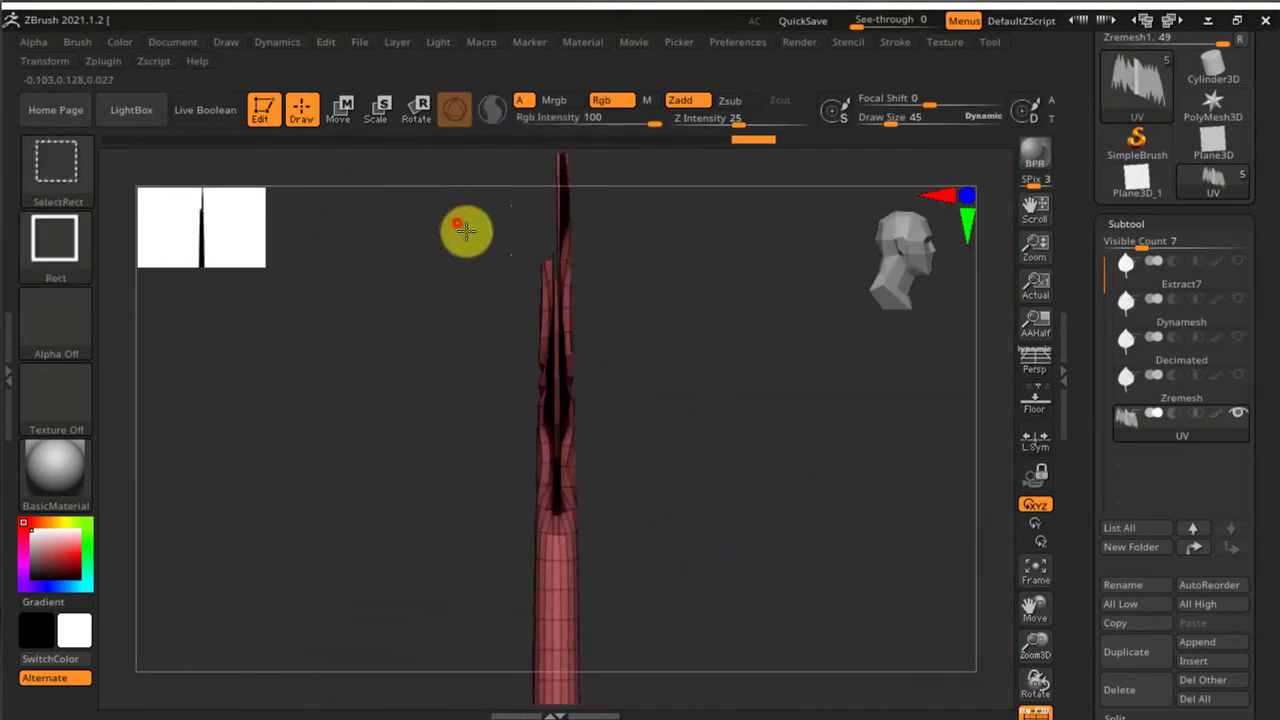
mouse_move(465, 230)
left_mouse_down("ctrl+alt+shift")
mouse_move(534, 494)
mouse_move(551, 509)
mouse_move(543, 523)
left_mouse_up("ctrl+alt+shift")
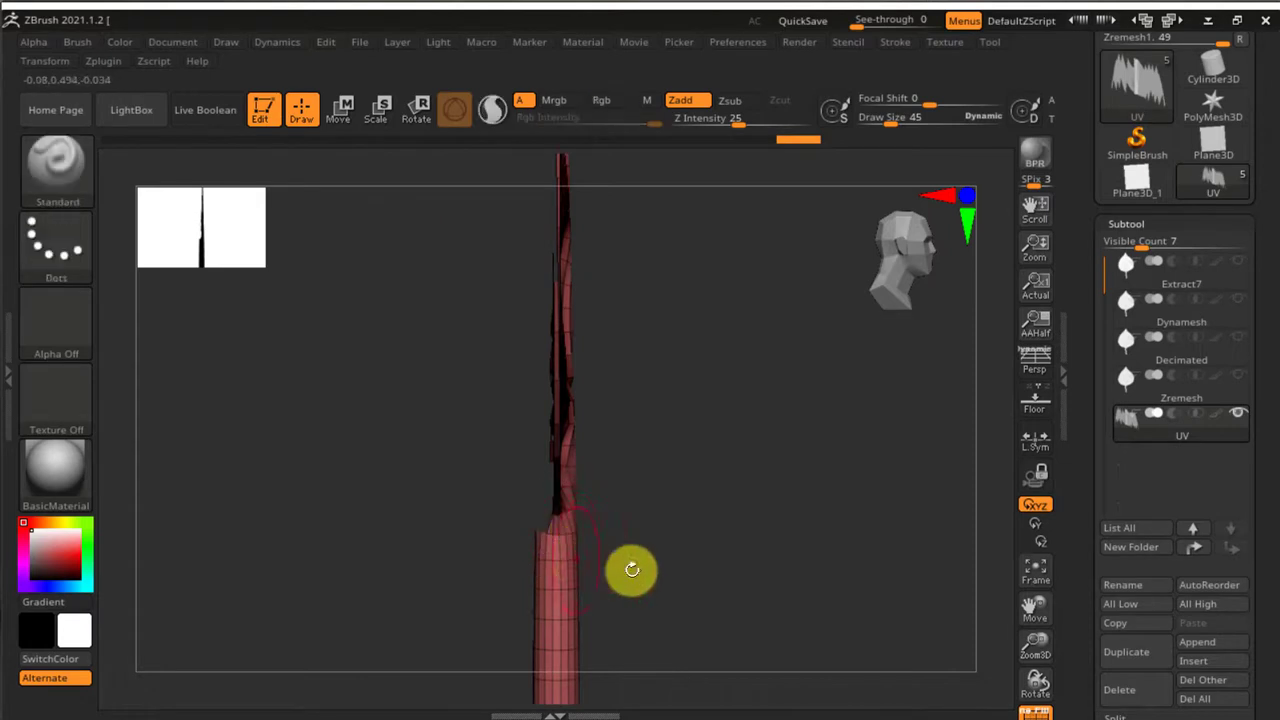
left_click_drag(632, 569, 634, 531)
mouse_move(472, 321)
left_mouse_down("ctrl+alt+shift")
mouse_move(517, 629)
mouse_move(562, 683)
left_mouse_up("ctrl+alt+shift")
Check the UV leaf from behind and hide the leftover back polygons of the blade from the side view.
left_click_drag(686, 597, 694, 465, "alt")
key("f")
mouse_move(764, 494)
left_mouse_down()
mouse_move(969, 487)
mouse_move(720, 491)
mouse_move(877, 489)
mouse_move(746, 509)
mouse_move(766, 526)
mouse_move(674, 534)
mouse_move(784, 528)
left_mouse_up()
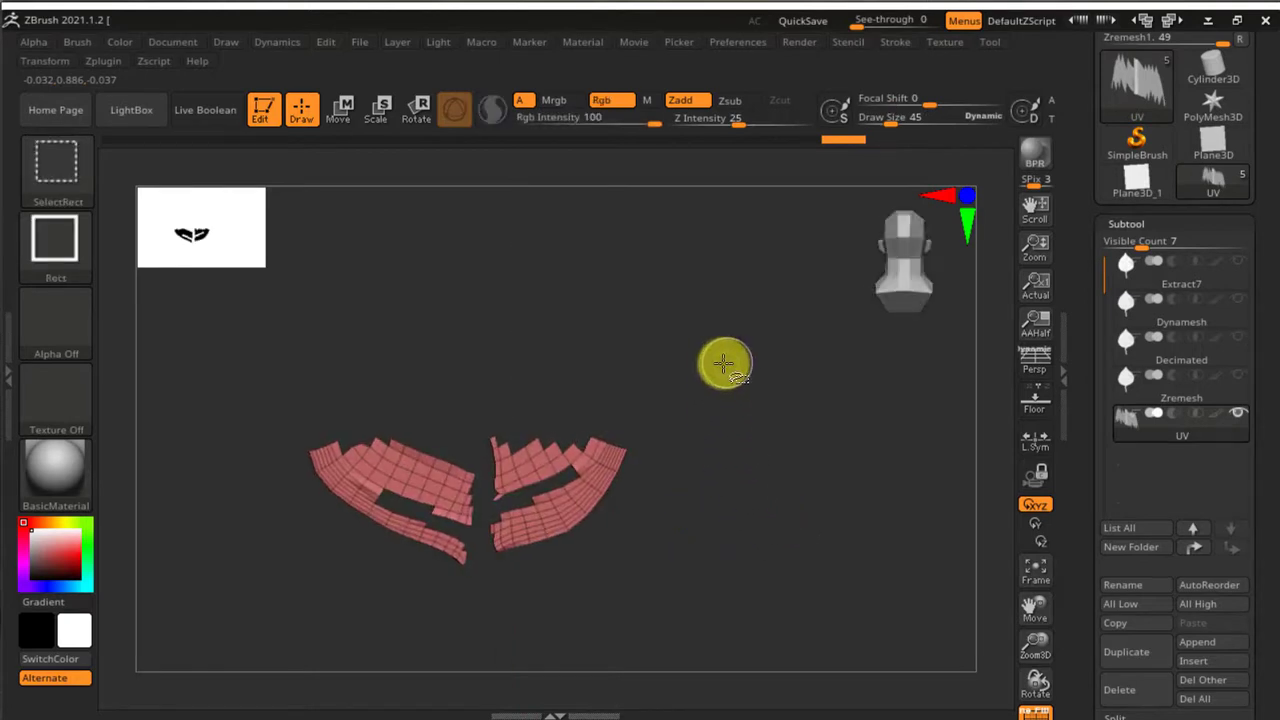
mouse_move(674, 431)
left_mouse_down()
mouse_move(680, 443)
mouse_move(600, 451)
mouse_move(464, 510)
mouse_move(514, 580)
mouse_move(506, 289)
mouse_move(503, 529)
mouse_move(450, 545)
mouse_move(394, 314)
left_mouse_up()
mouse_move(385, 239)
left_mouse_down("ctrl+alt+shift")
mouse_move(478, 630)
mouse_move(506, 672)
left_mouse_up("ctrl+alt+shift")
mouse_move(677, 551)
left_mouse_down()
mouse_move(594, 560)
mouse_move(820, 559)
left_mouse_up()
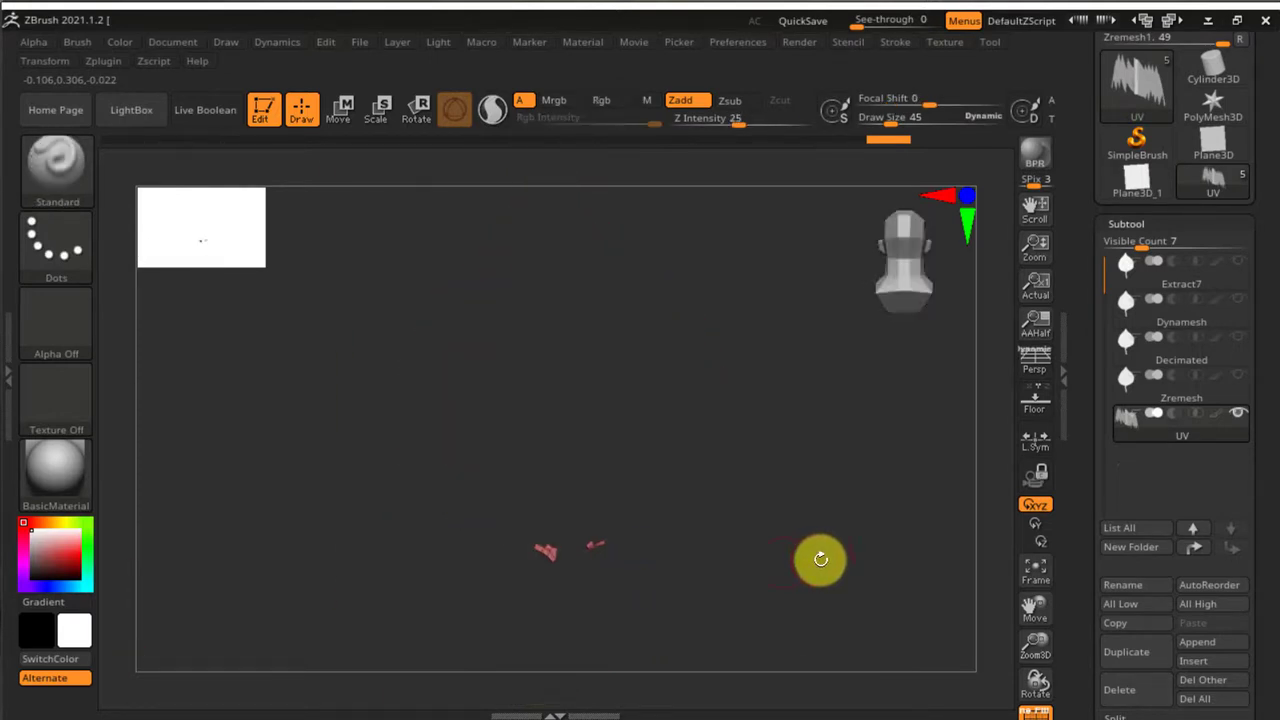
Hide the last small back patches near the lower blade in a close-up edge-on view.
right_click_drag(675, 571, 494, 355, "shift")
right_click_drag(500, 380, 556, 546, "ctrl")
right_click_drag(567, 591, 566, 610, "ctrl")
mouse_move(557, 600)
right_mouse_down("alt")
mouse_move(491, 429)
mouse_move(563, 566)
mouse_move(558, 604)
right_mouse_up("alt")
right_click_drag(529, 586, 523, 303, "alt")
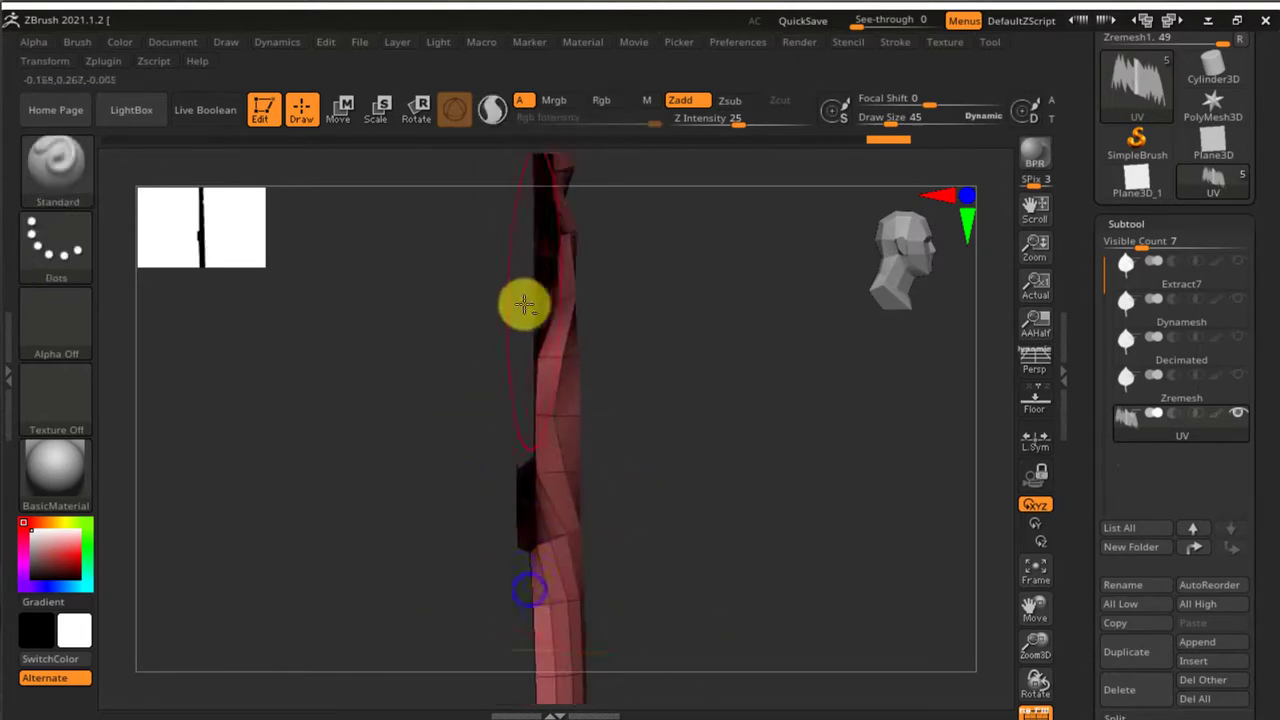
right_click_drag(500, 562, 491, 507, "alt")
right_click_drag(397, 491, 391, 443)
left_click_drag(340, 354, 459, 572, "ctrl+shift")
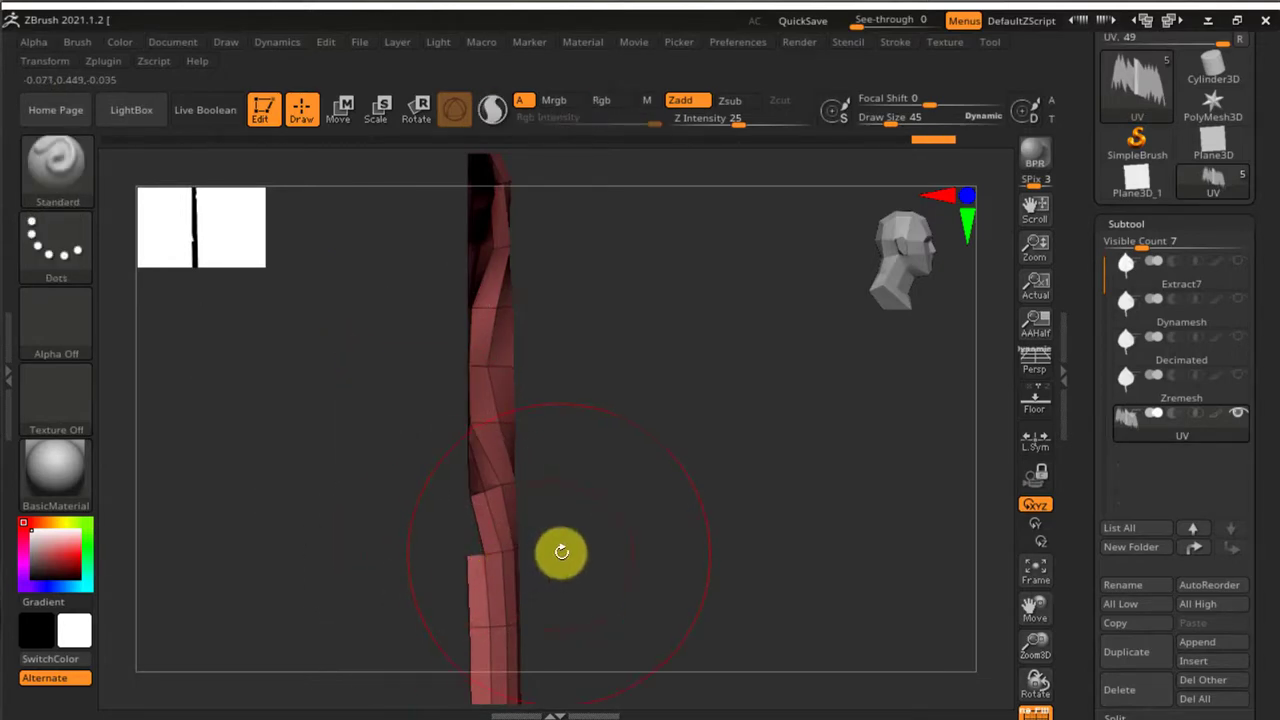
Assign the visible front faces of the UV leaf to a new polygroup and restore the hidden faces.
right_click_drag(614, 534, 604, 481)
right_click_drag(646, 480, 562, 489)
right_click_drag(606, 537, 530, 400, "ctrl")
right_click_drag(614, 489, 569, 394, "ctrl")
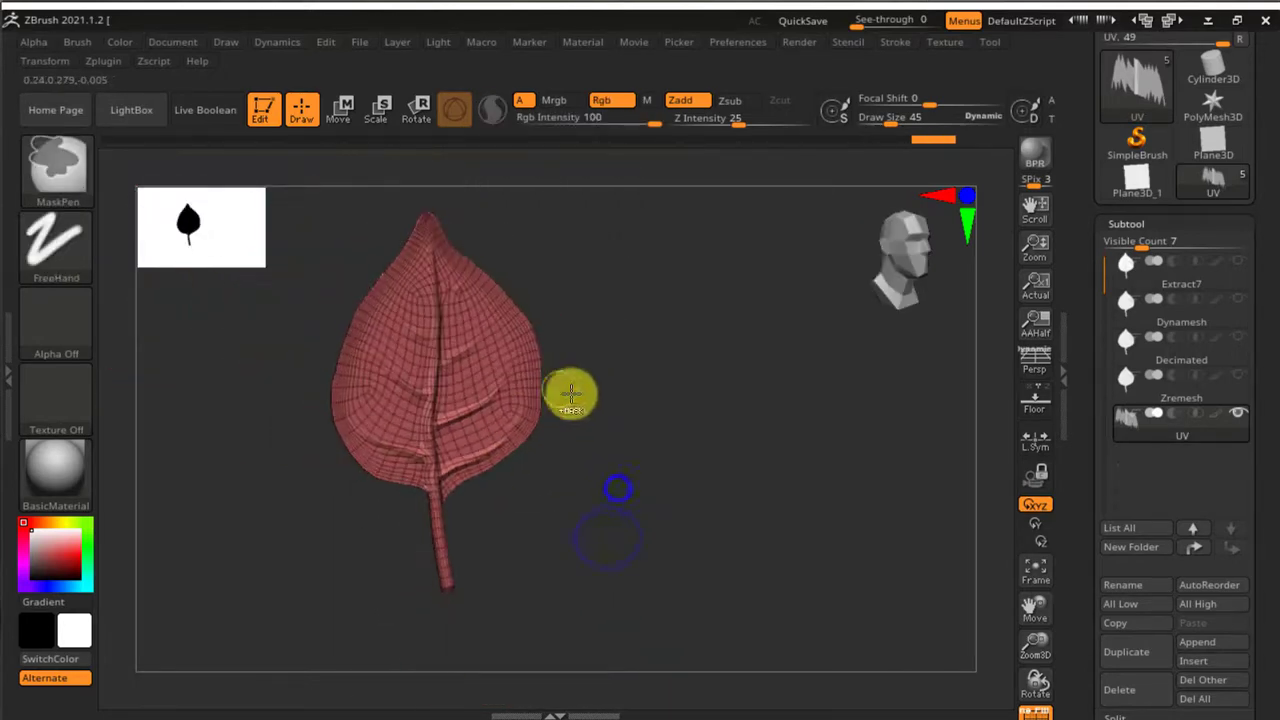
right_click_drag(771, 469, 774, 523, "alt")
key("ctrl+w")
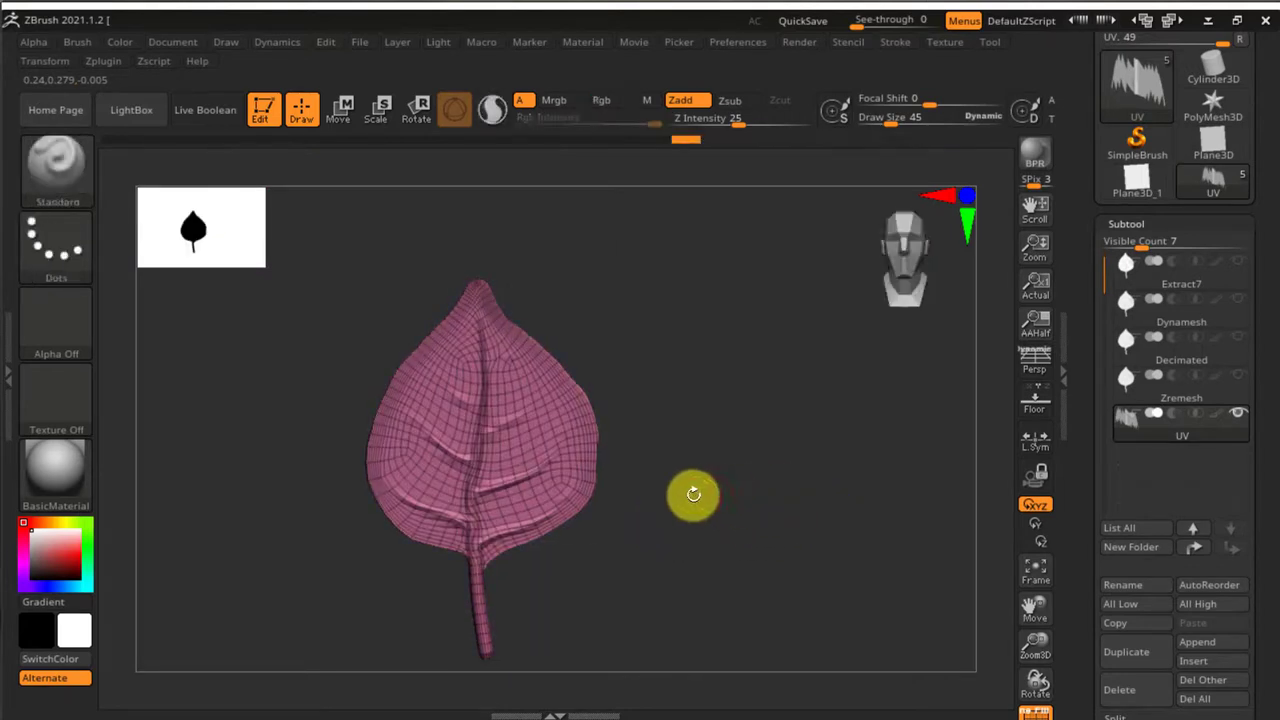
left_click(771, 471, "ctrl+shift")
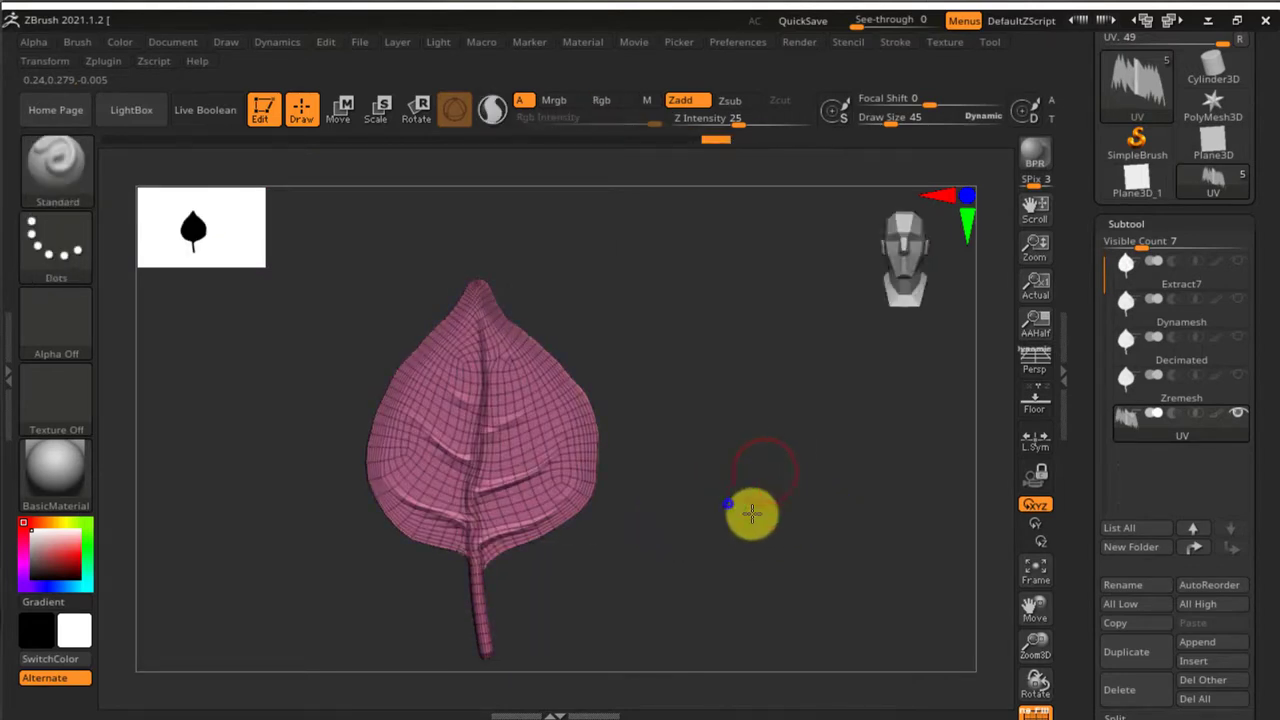
Regroup the visible front faces of the UV leaf as their own polygroup and check the leaf from another angle.
mouse_move(751, 514)
right_mouse_down()
mouse_move(926, 534)
mouse_move(654, 480)
mouse_move(786, 477)
mouse_move(623, 471)
right_mouse_up()
key("ctrl+w")
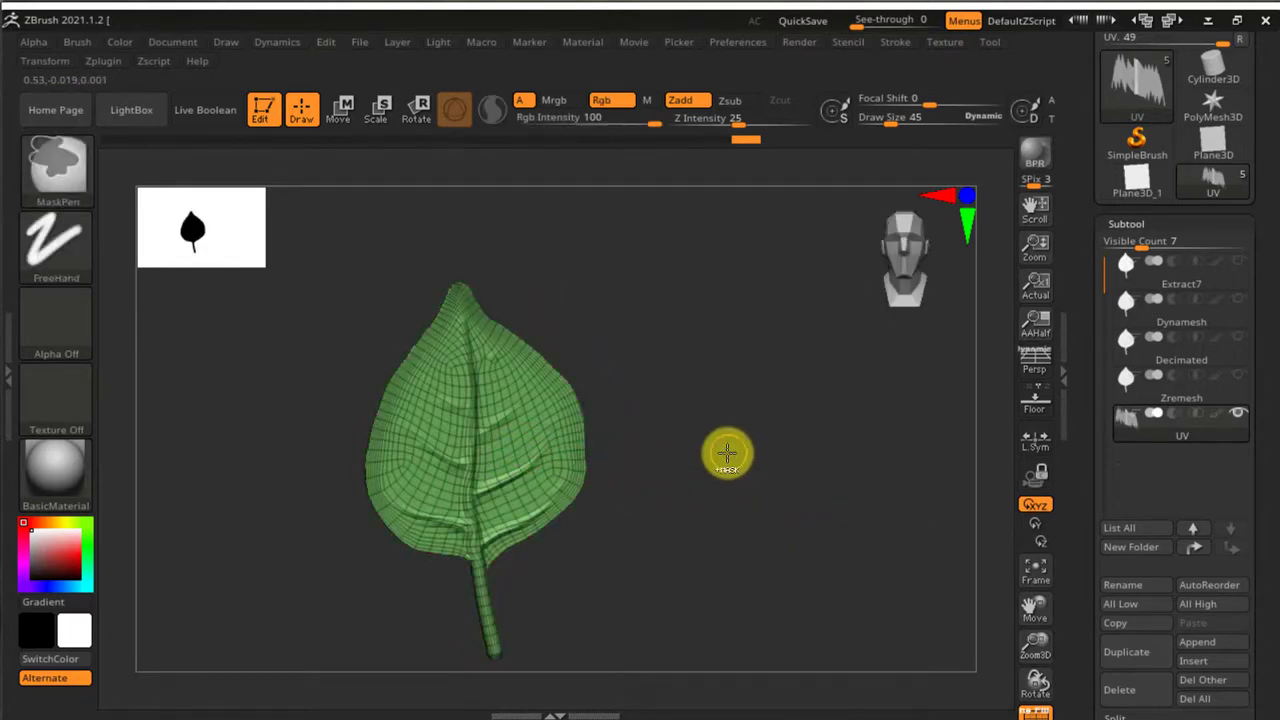
mouse_move(728, 456)
right_mouse_down()
mouse_move(880, 497)
mouse_move(791, 497)
mouse_move(814, 480)
mouse_move(863, 482)
mouse_move(694, 474)
mouse_move(703, 458)
mouse_move(737, 486)
mouse_move(777, 455)
mouse_move(749, 449)
right_mouse_up()
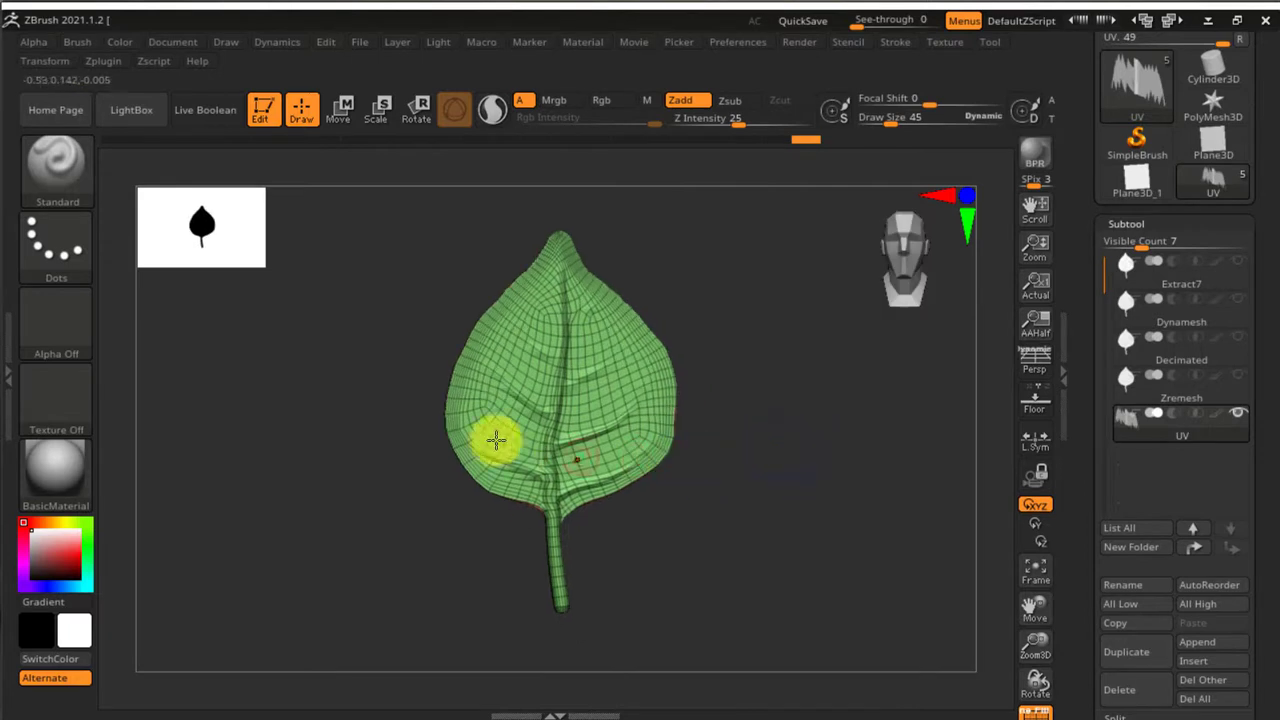
Configure UV Master to unwrap the UV leaf by Polygroups with Symmetry disabled.
left_click(12, 370)
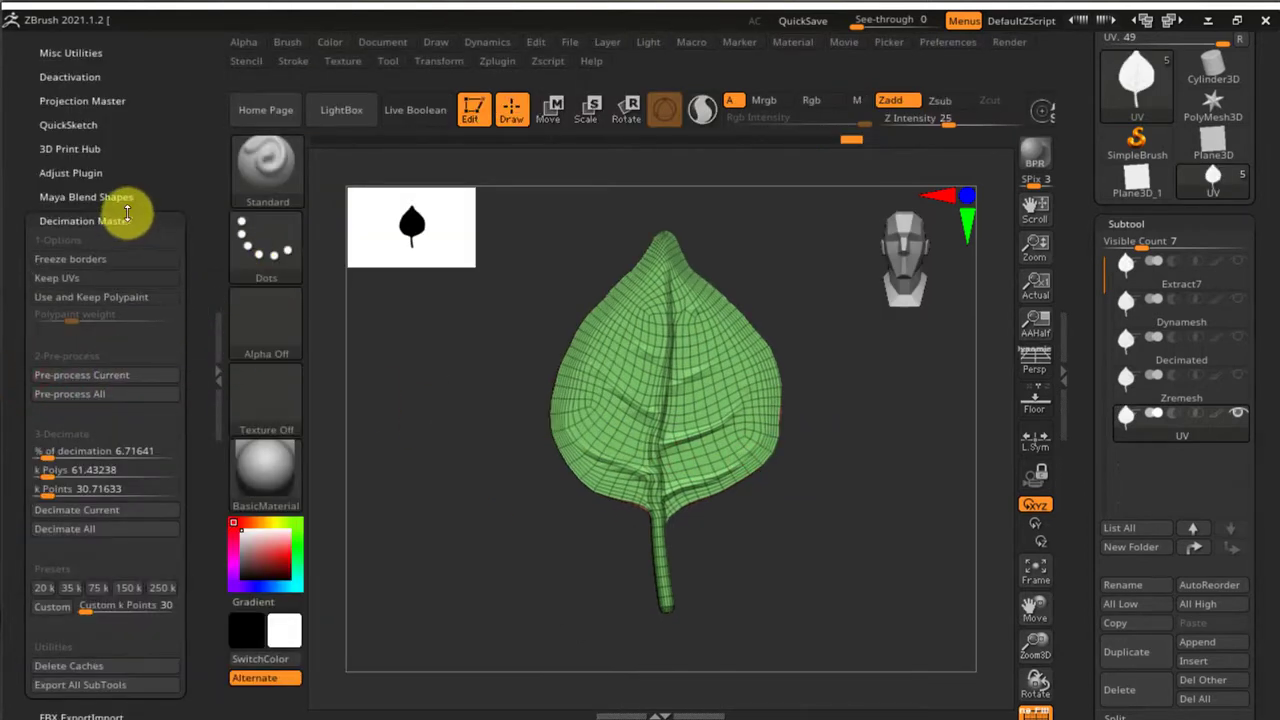
left_click(128, 220)
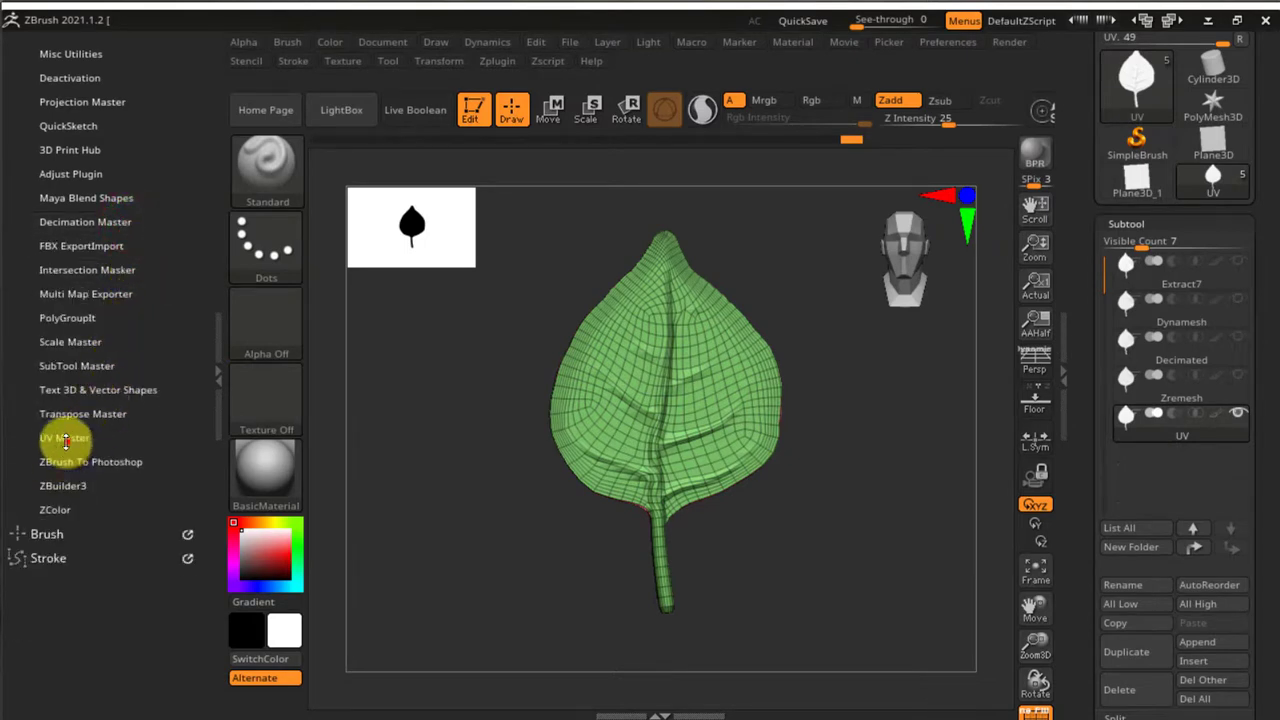
left_click(65, 438)
left_click_drag(26, 405, 28, 306)
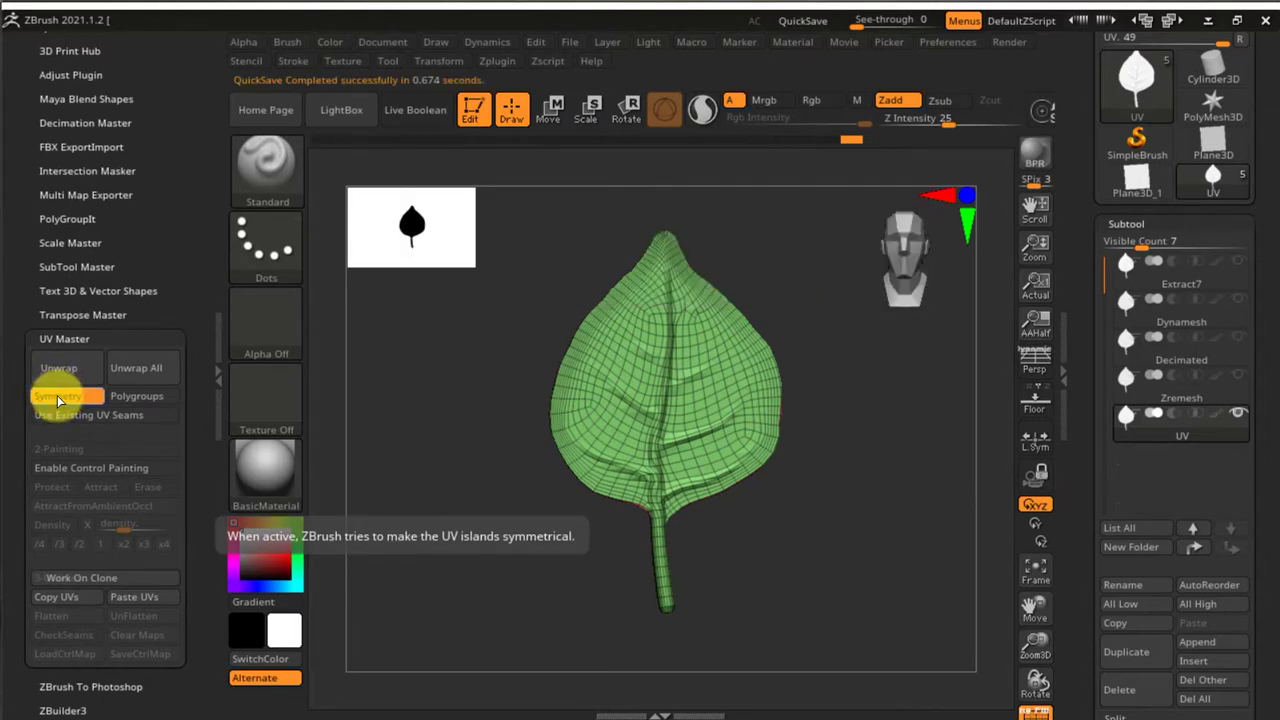
left_click(55, 395)
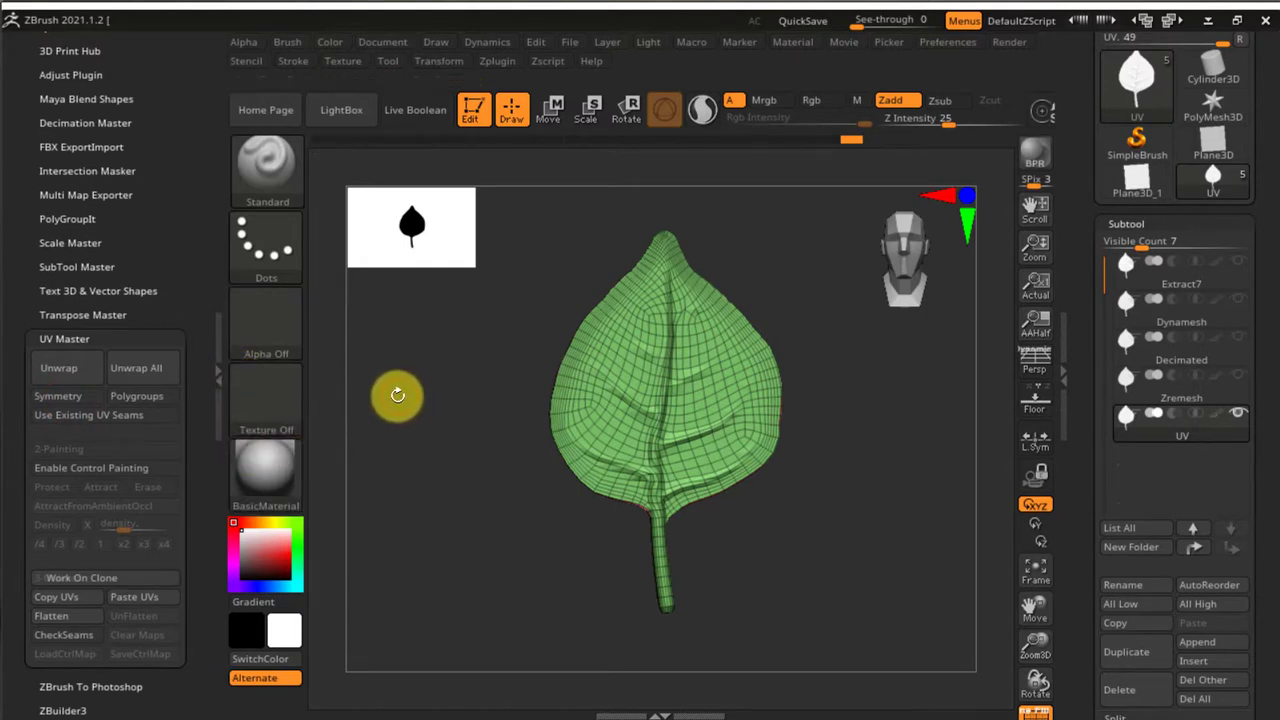
left_click(163, 401)
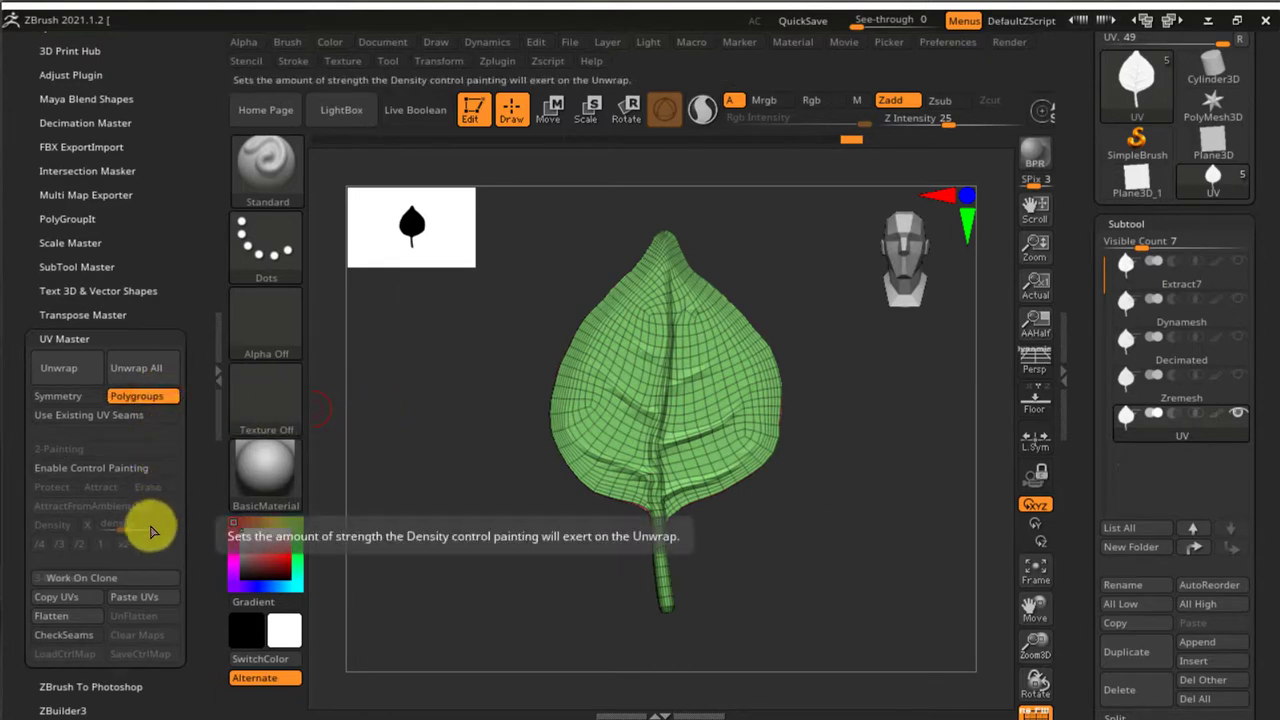
Create a UV Master working clone of the UV leaf and unwrap the clone.
left_click(110, 580)
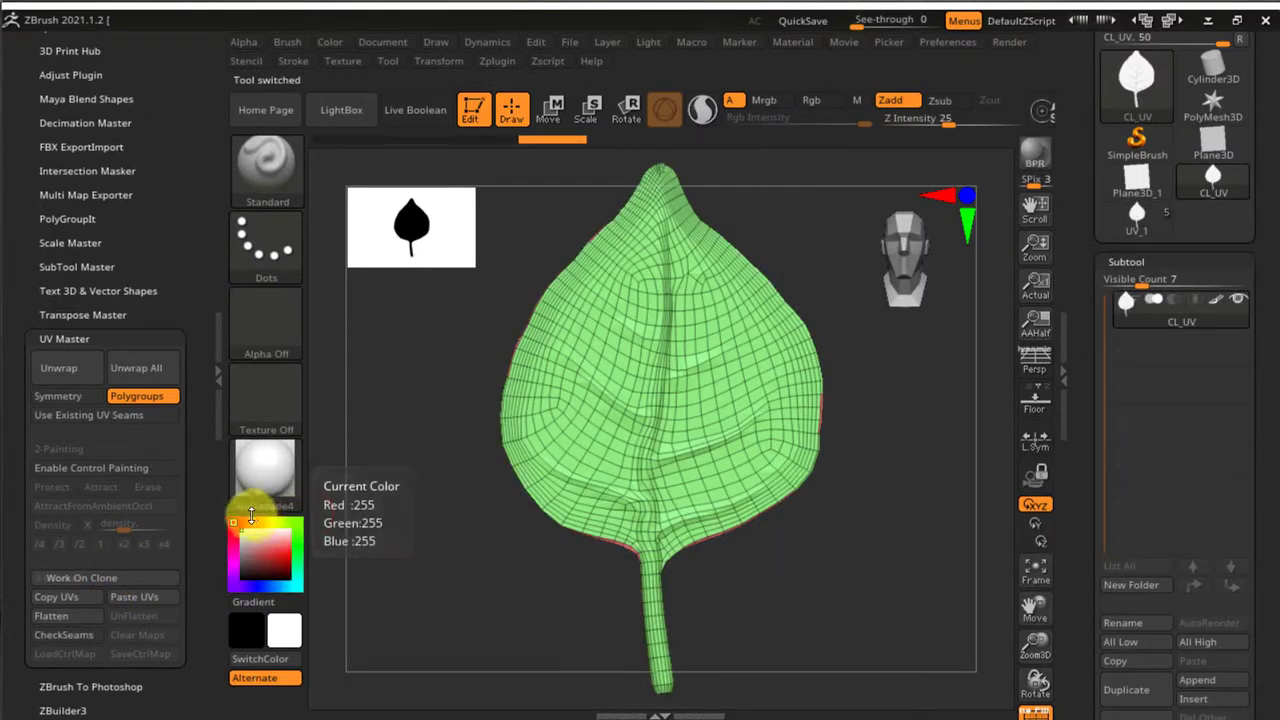
left_click(62, 372)
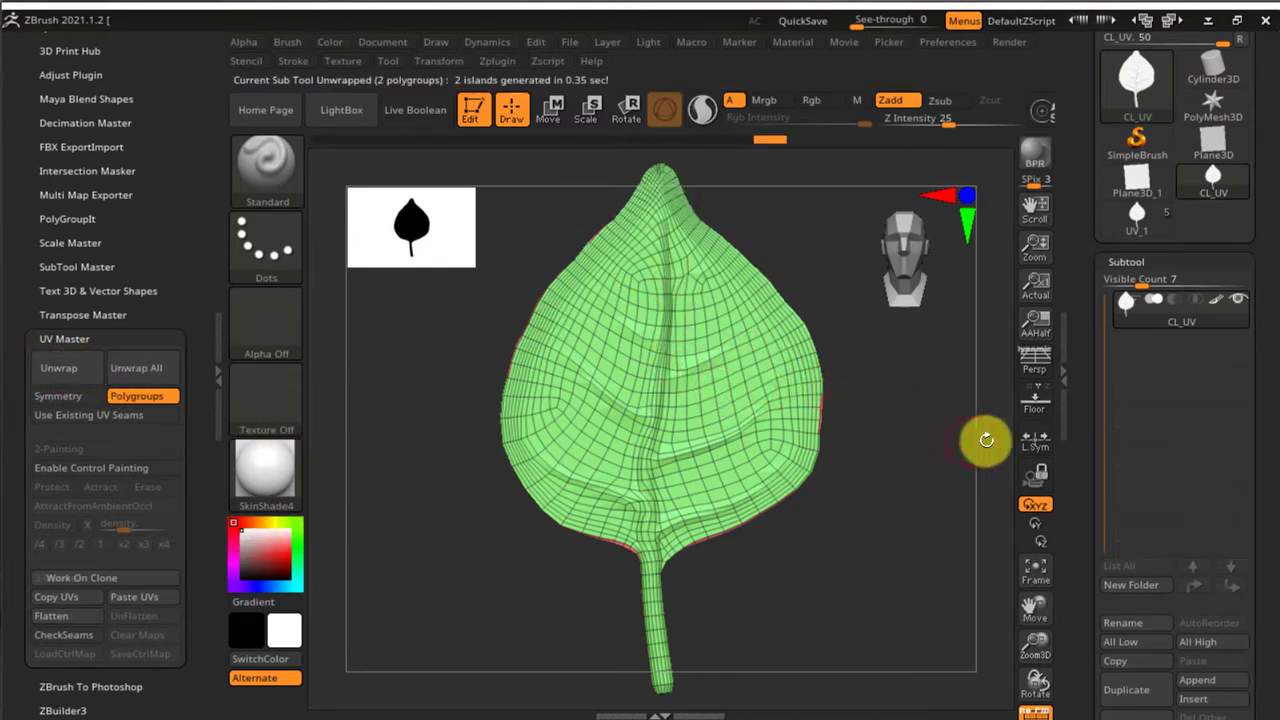
left_click_drag(1079, 500, 1071, 389)
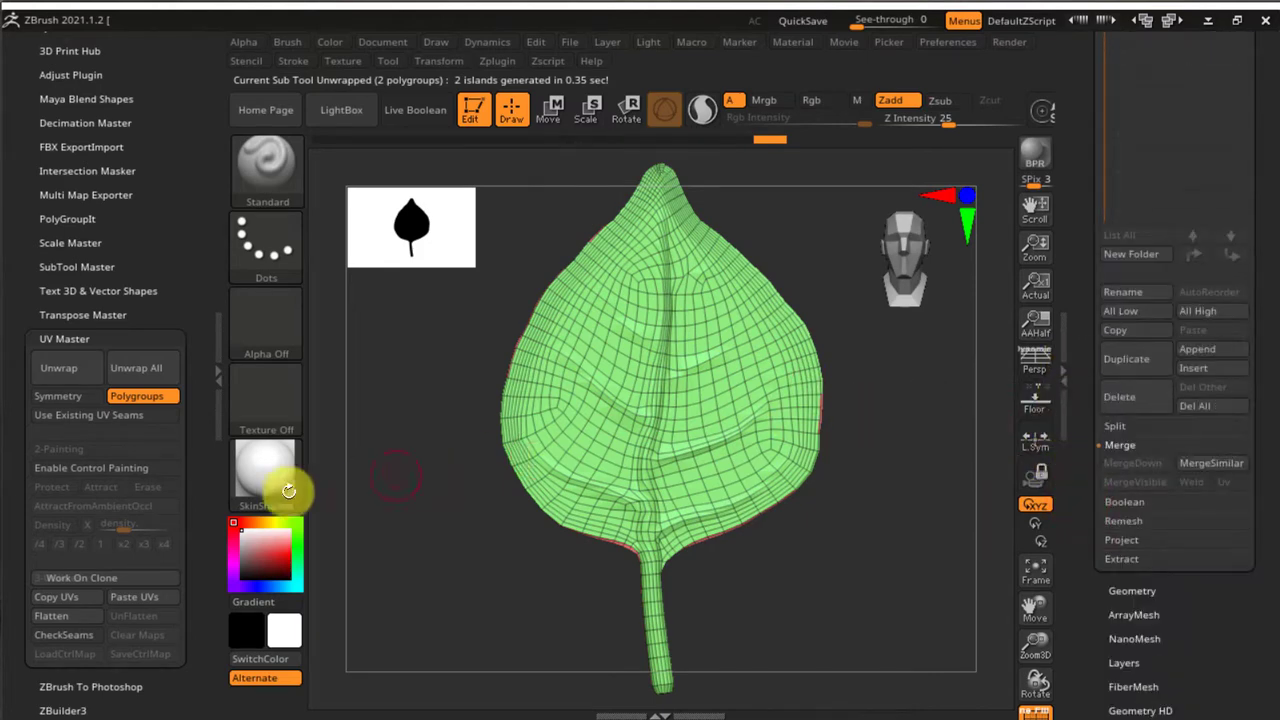
Flatten the unwrapped clone to inspect its full UV layout, and restore its 3D shape.
left_click(62, 616)
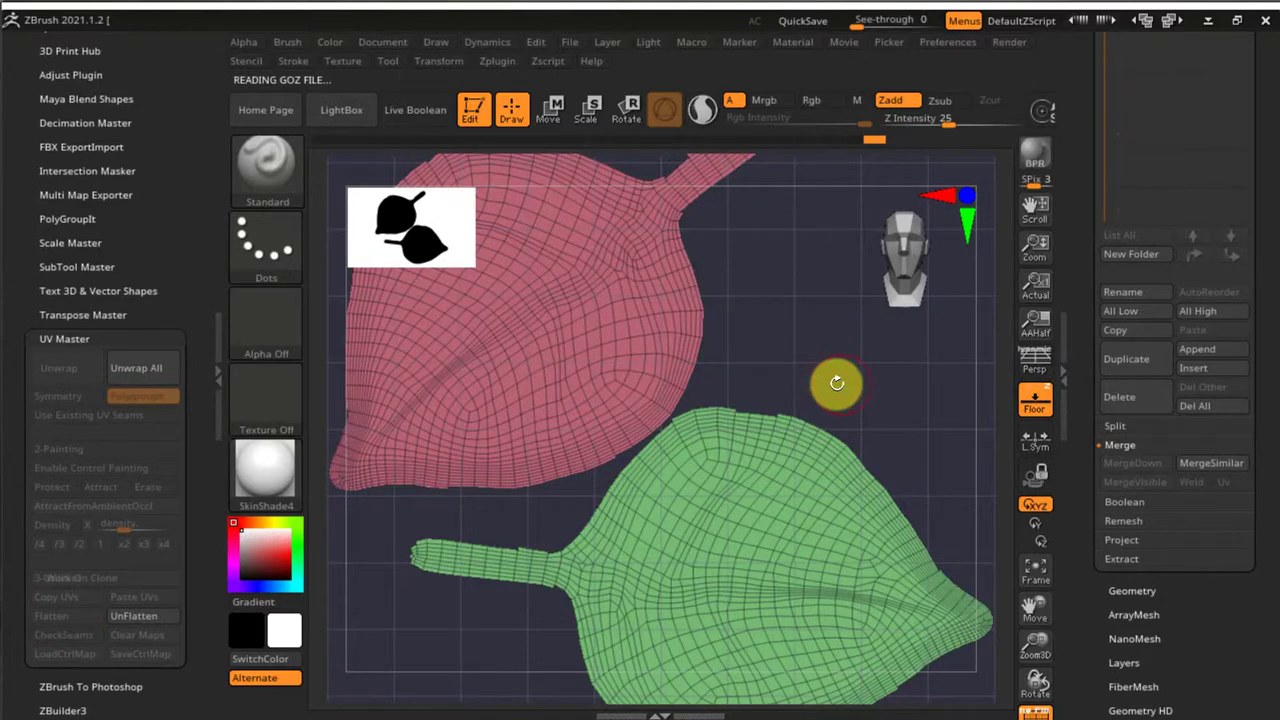
right_click_drag(830, 374, 794, 300, "ctrl")
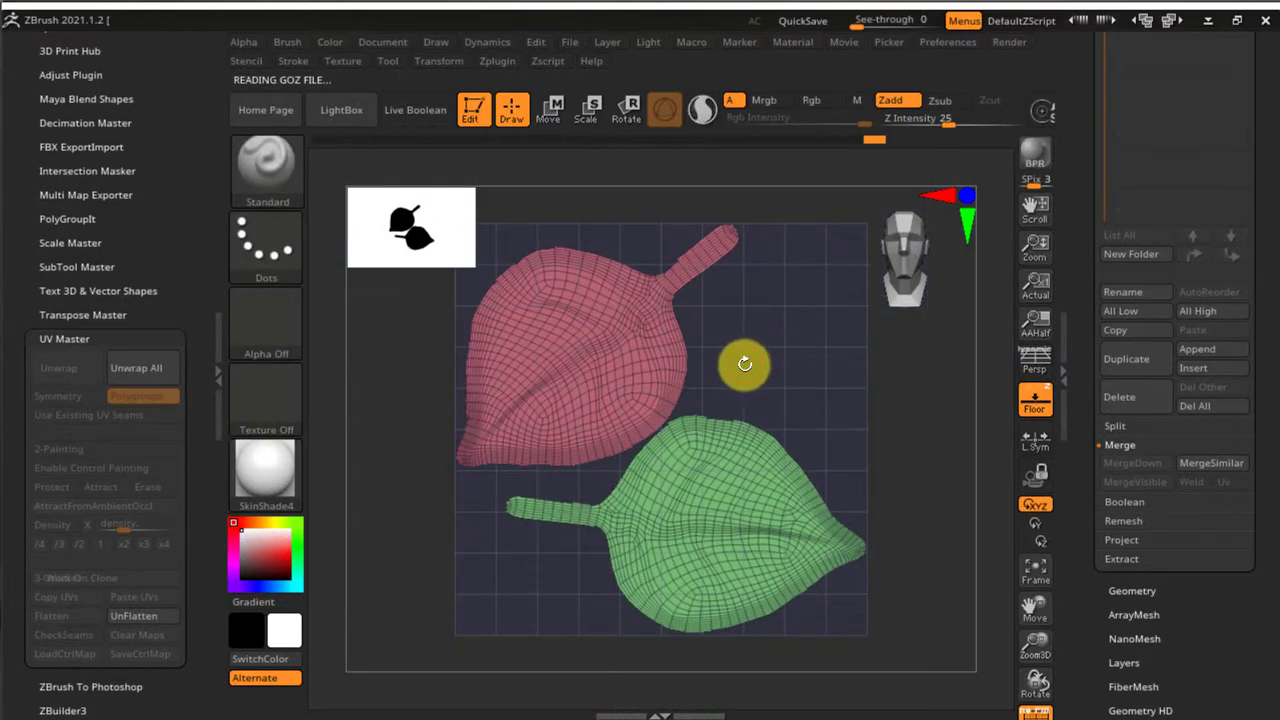
left_click(145, 616)
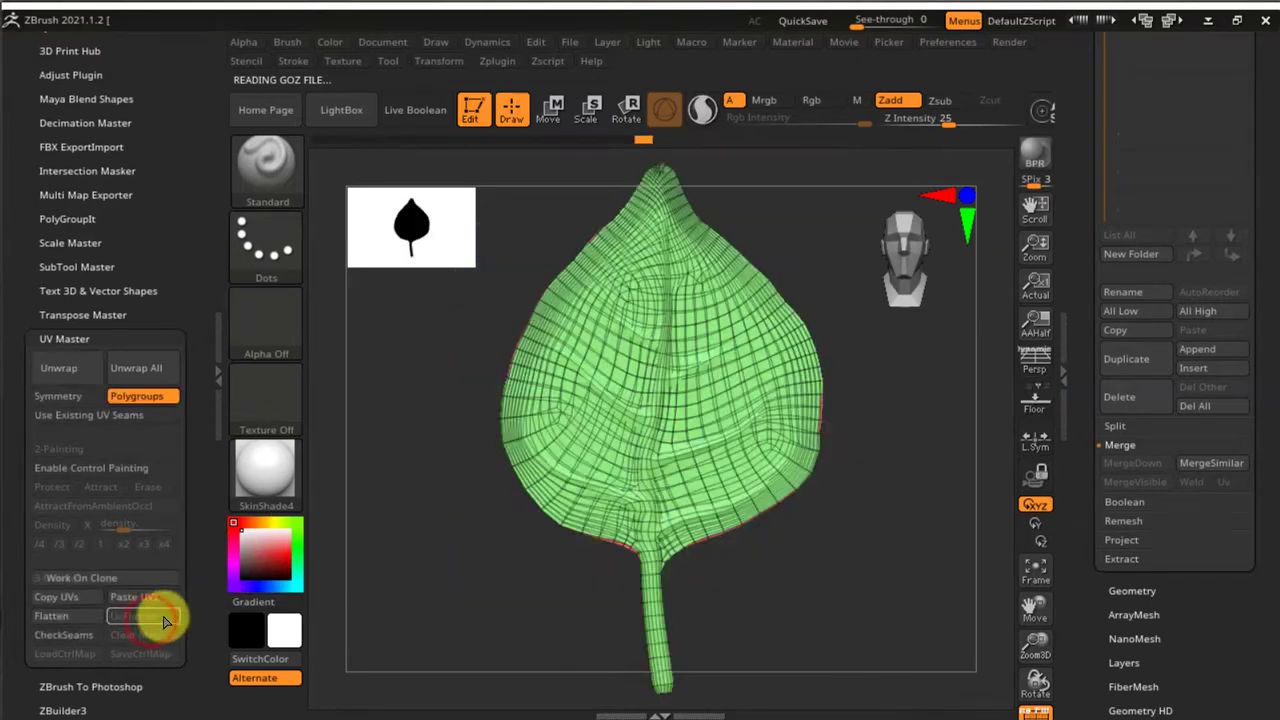
Copy the clone's UVs and paste them onto the UV leaf subtool of the original tool.
left_click(77, 600)
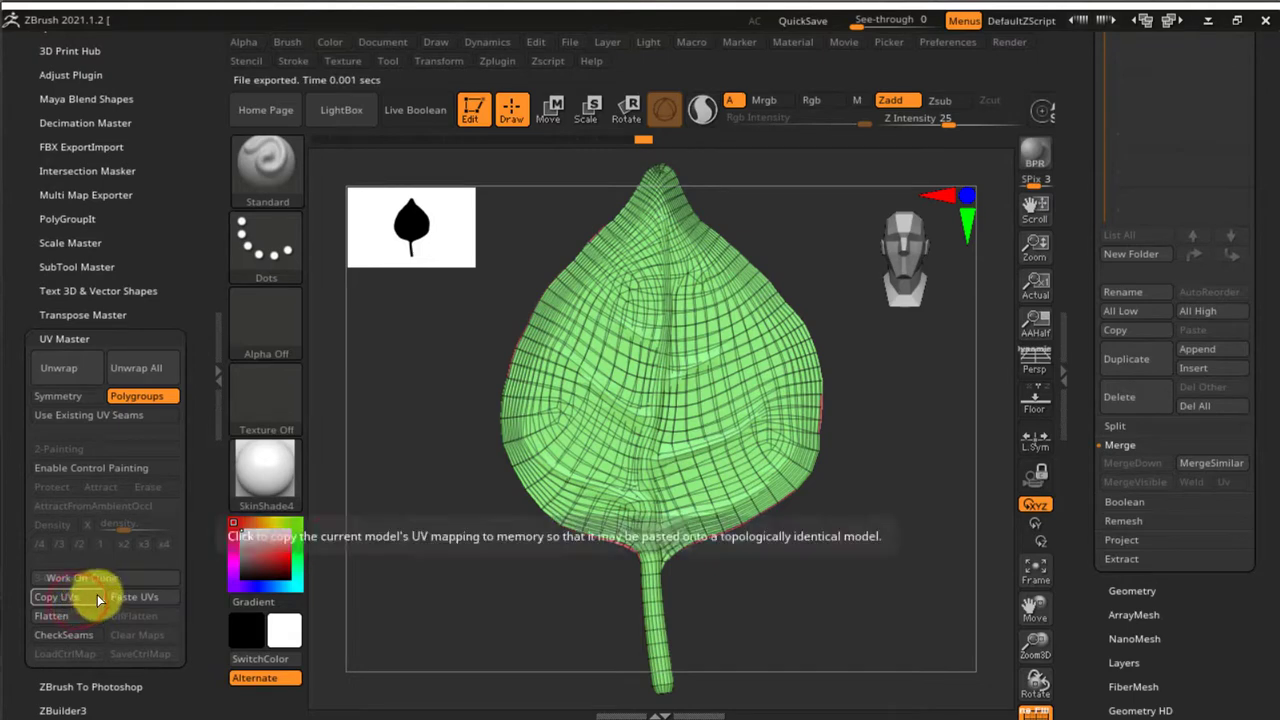
left_click(1066, 220)
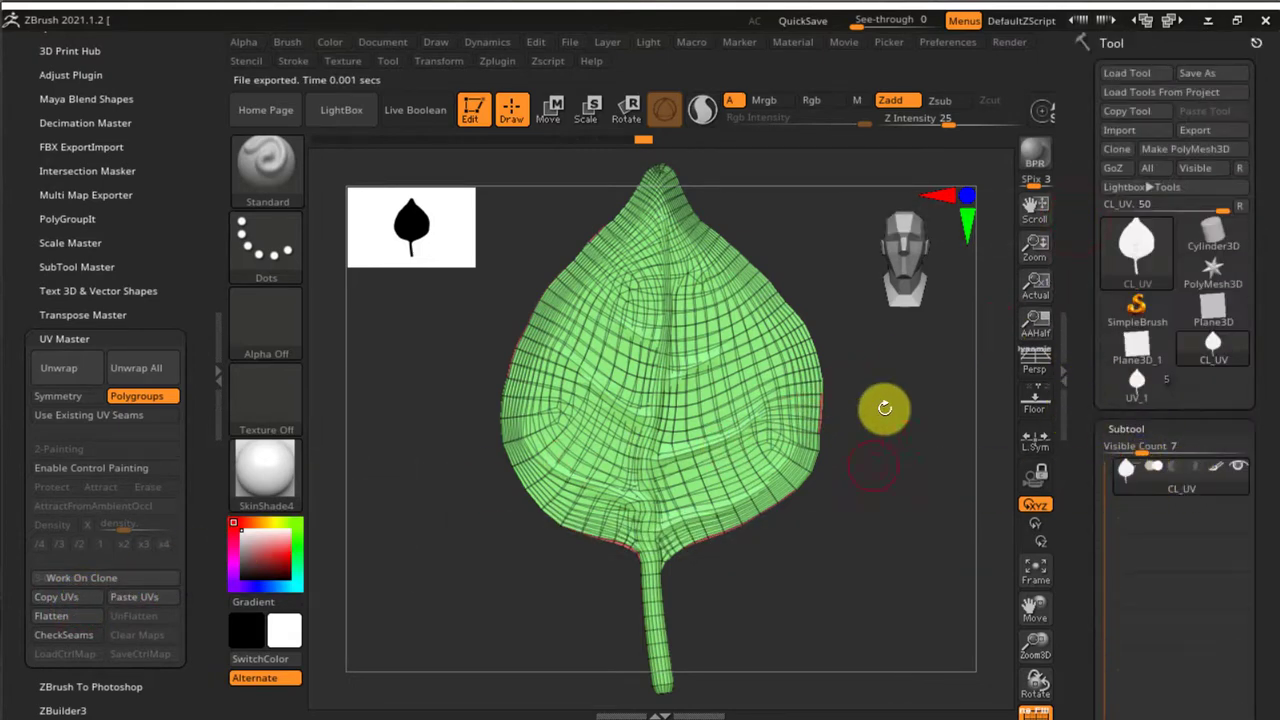
left_click(1134, 381)
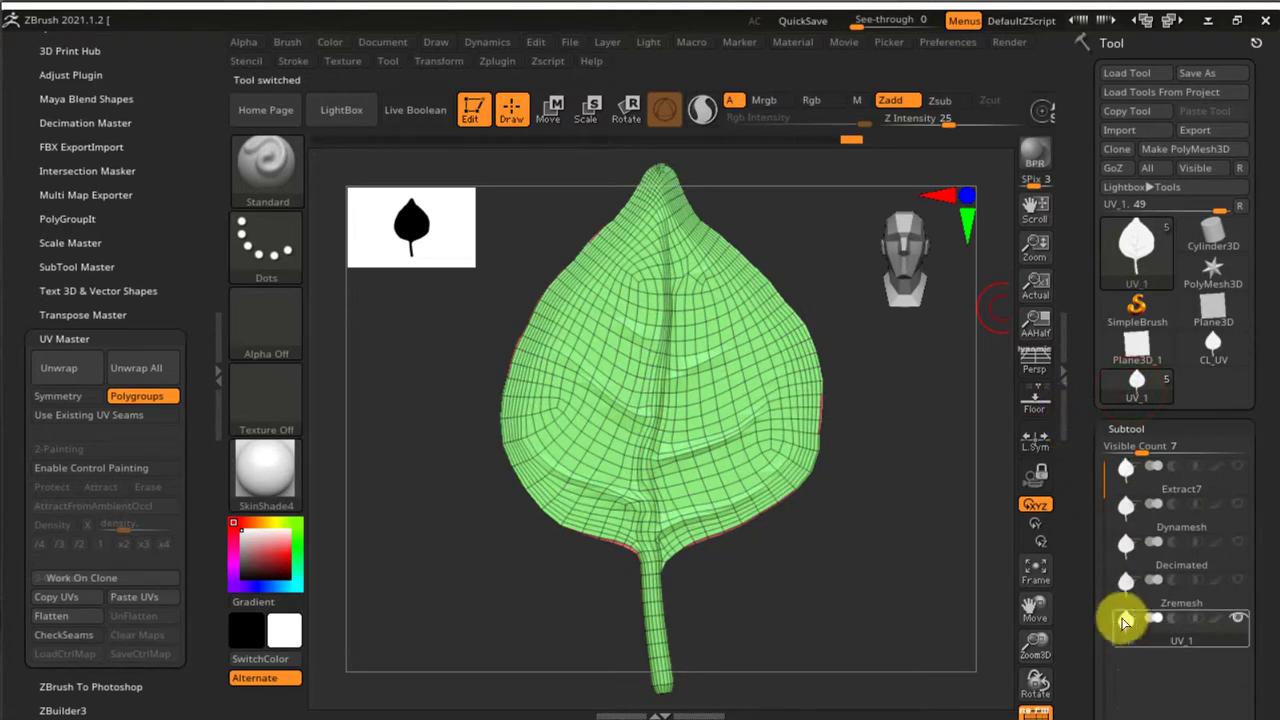
mouse_move(1205, 638)
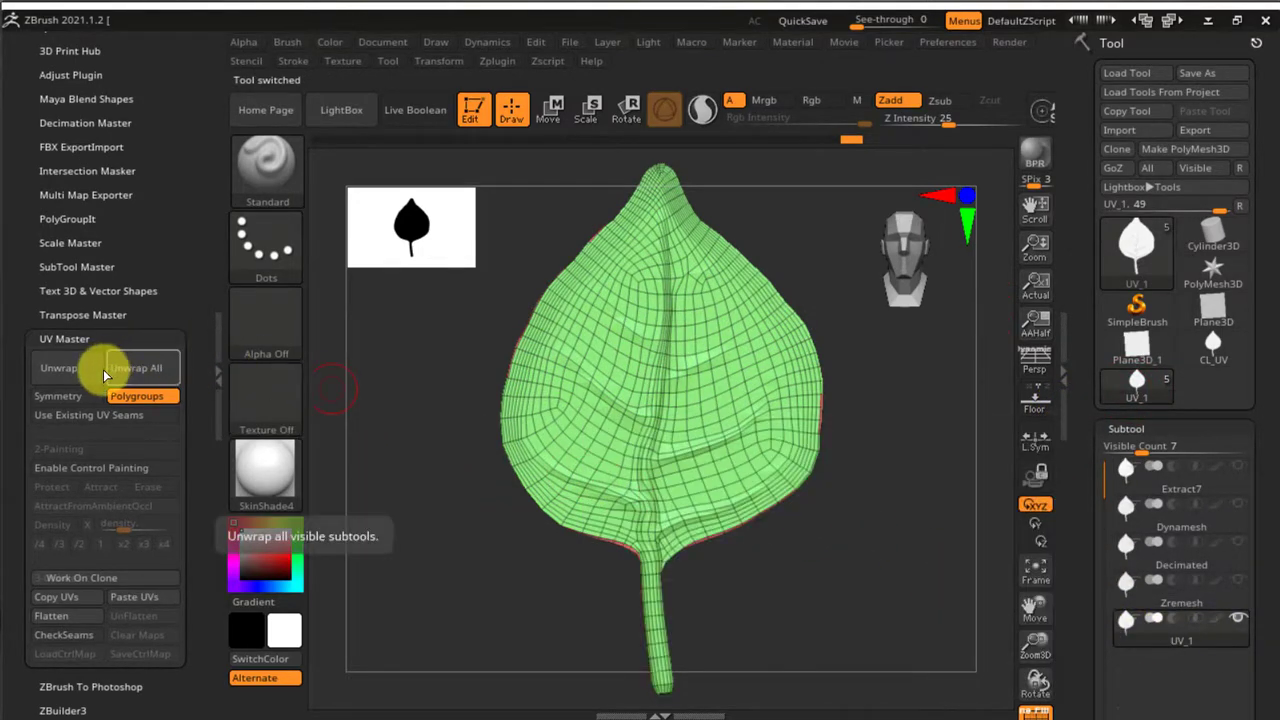
left_click(138, 600)
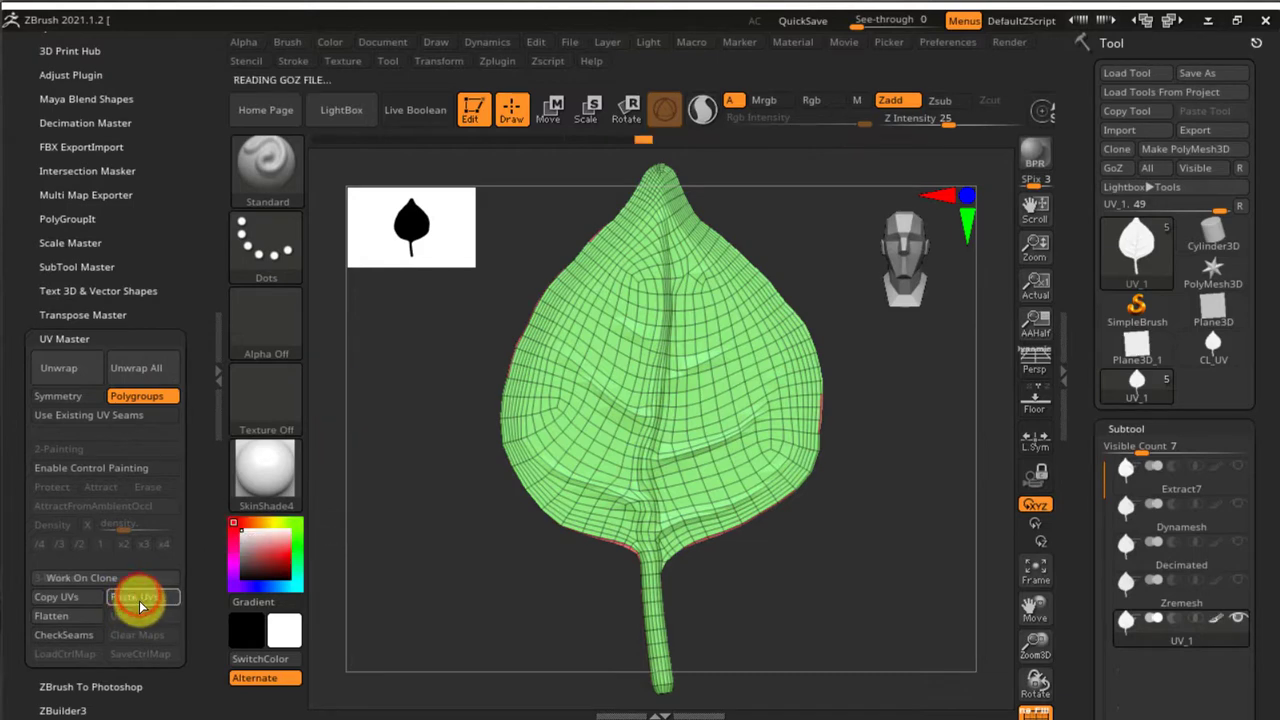
Check the pasted UVs by flattening and unflattening the leaf, and hide its wireframe and polygroup display.
left_click(81, 617)
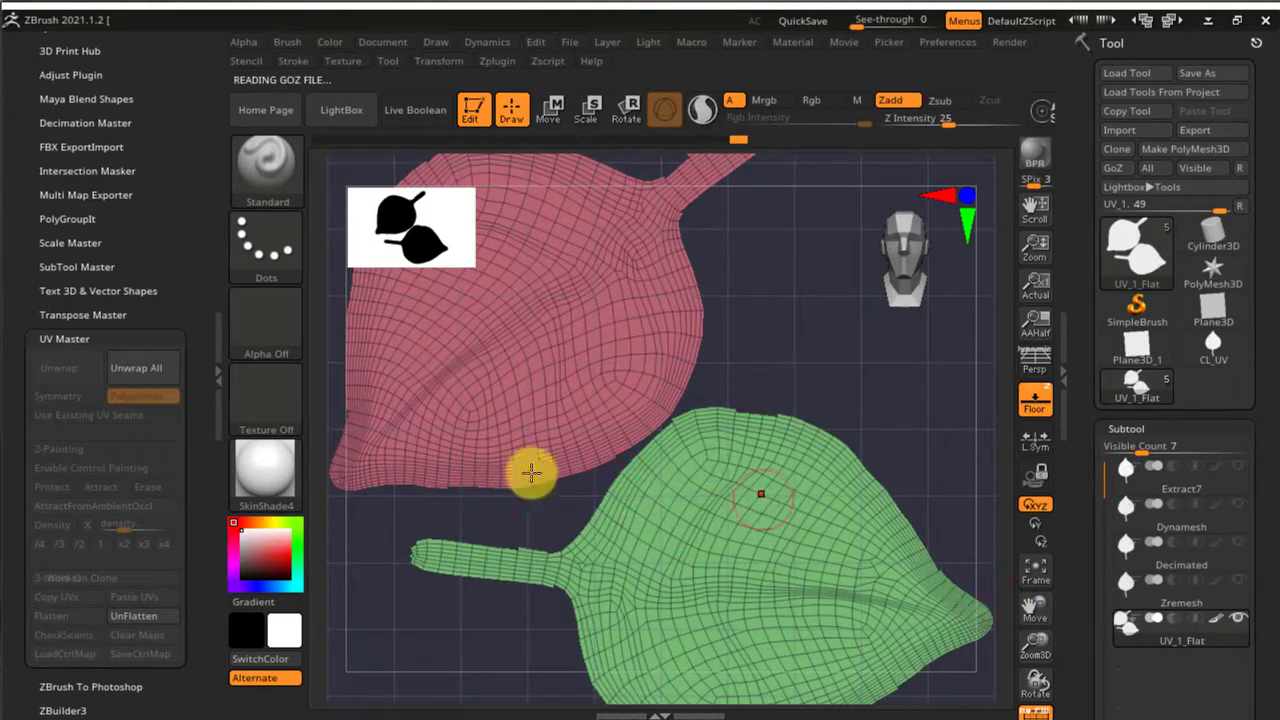
left_click(140, 616)
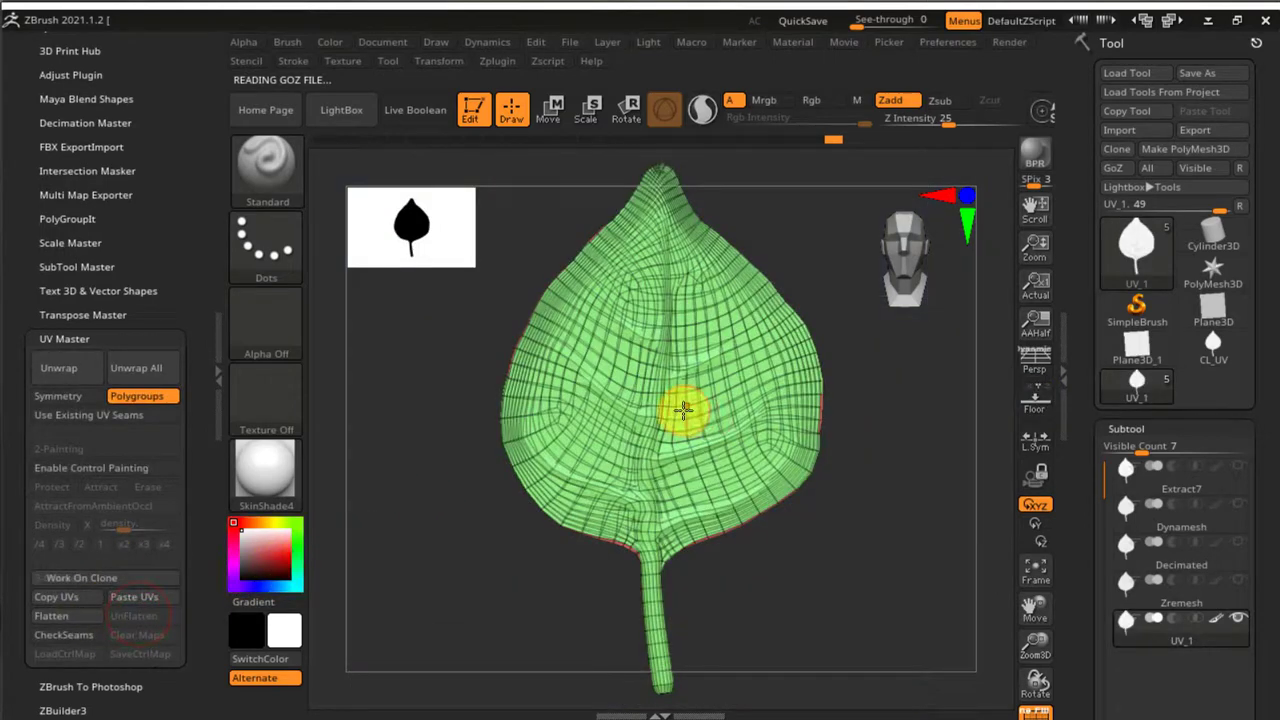
left_click_drag(819, 433, 826, 479)
key("shift+f")
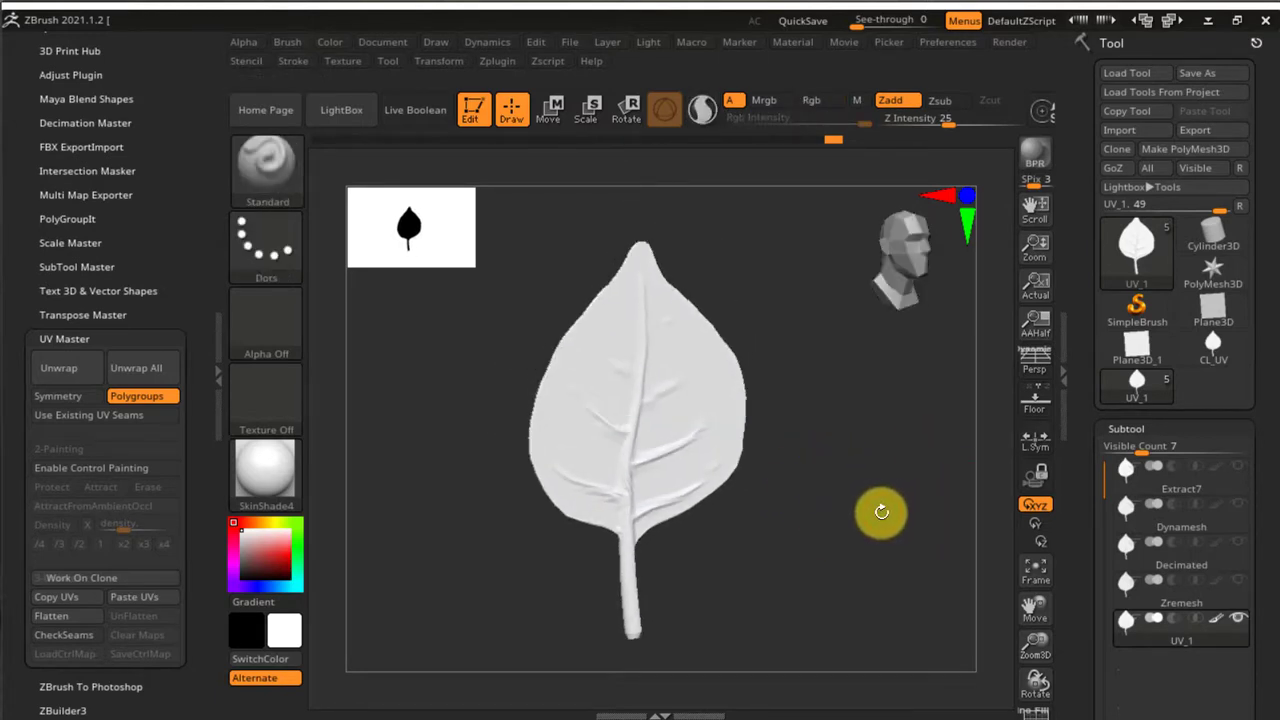
Open the subtool projection options and show the Dynamesh subtool together with the UV leaf.
left_click(92, 340)
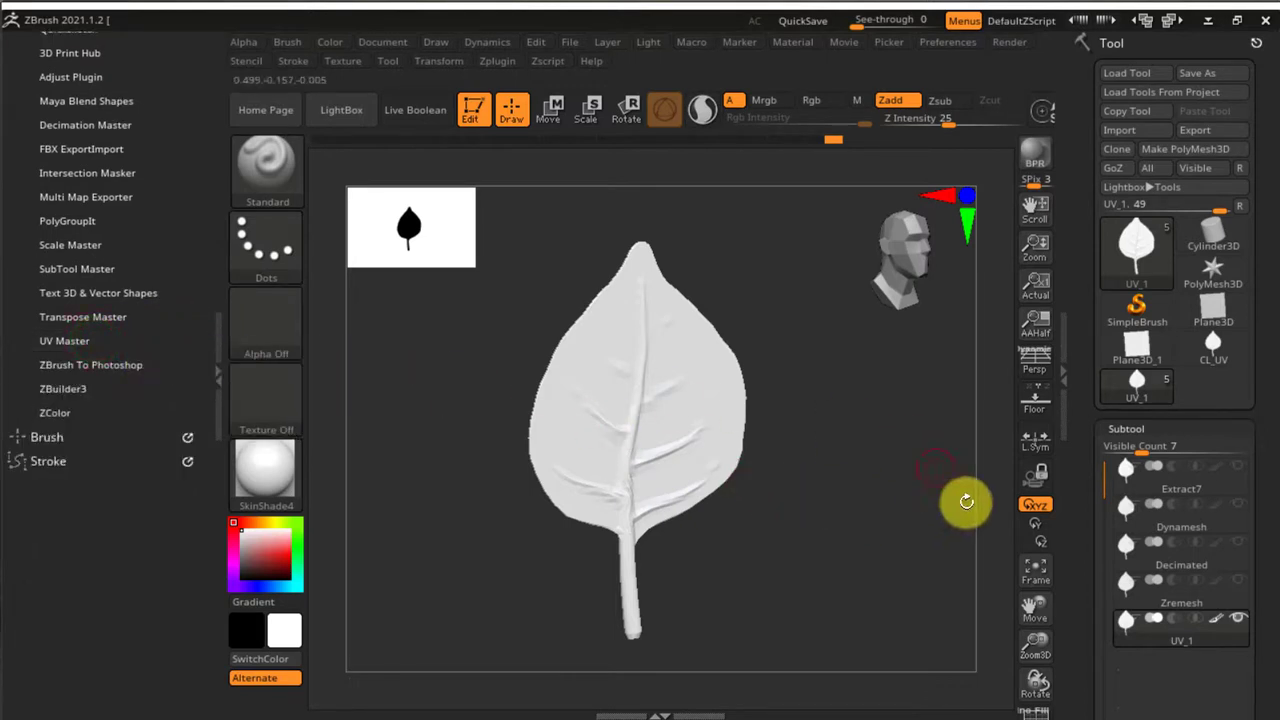
left_click_drag(1082, 584, 1086, 441)
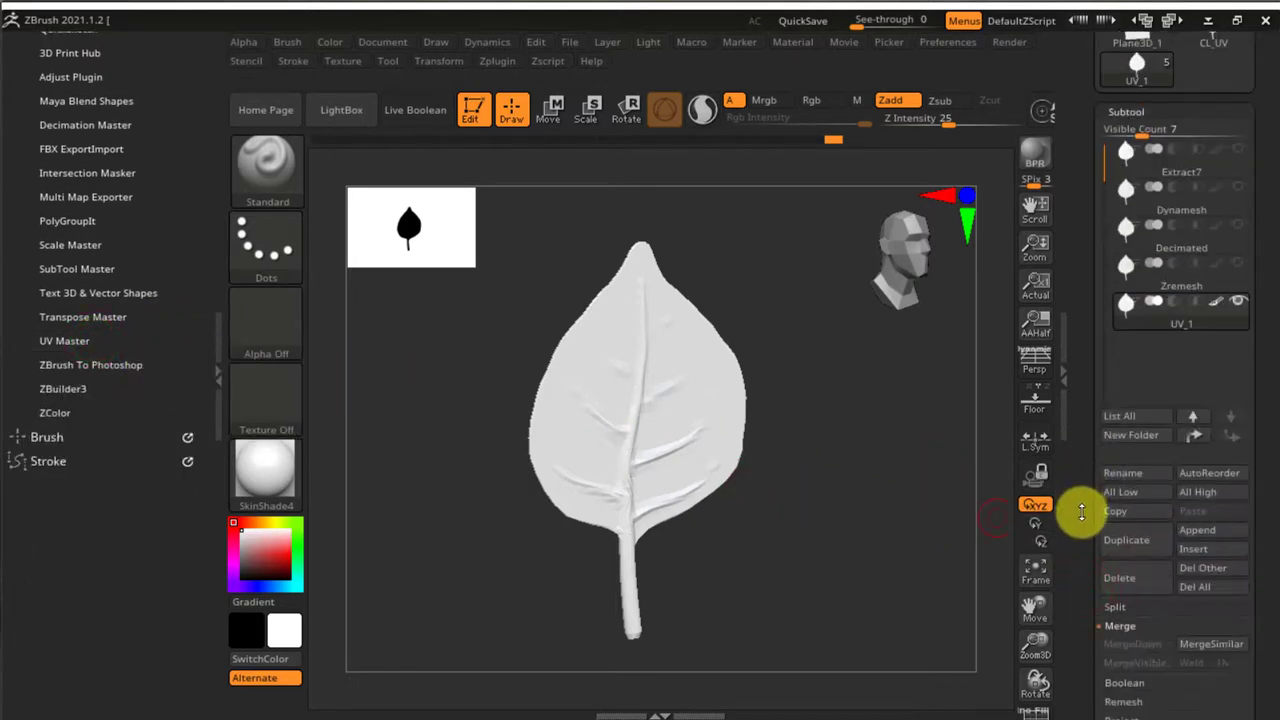
left_click_drag(1085, 512, 1090, 486)
left_click(1095, 512)
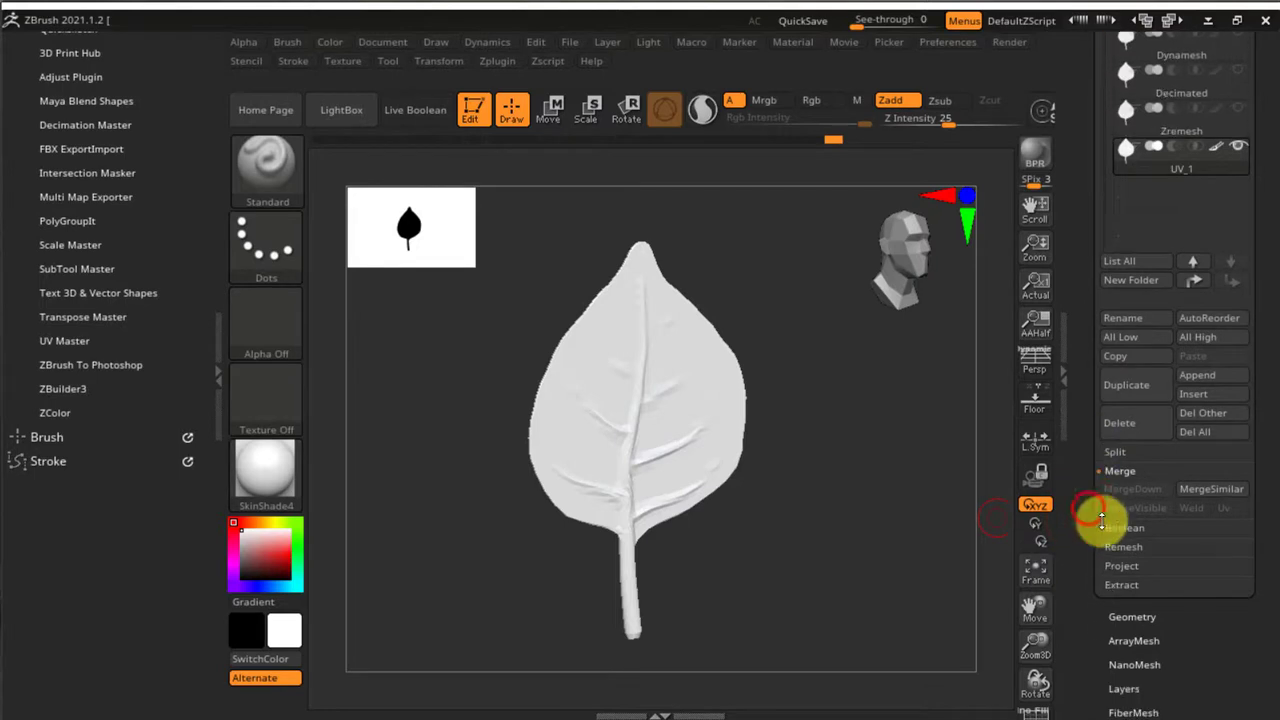
left_click(1092, 566)
scroll(1088, 490, "up", 3)
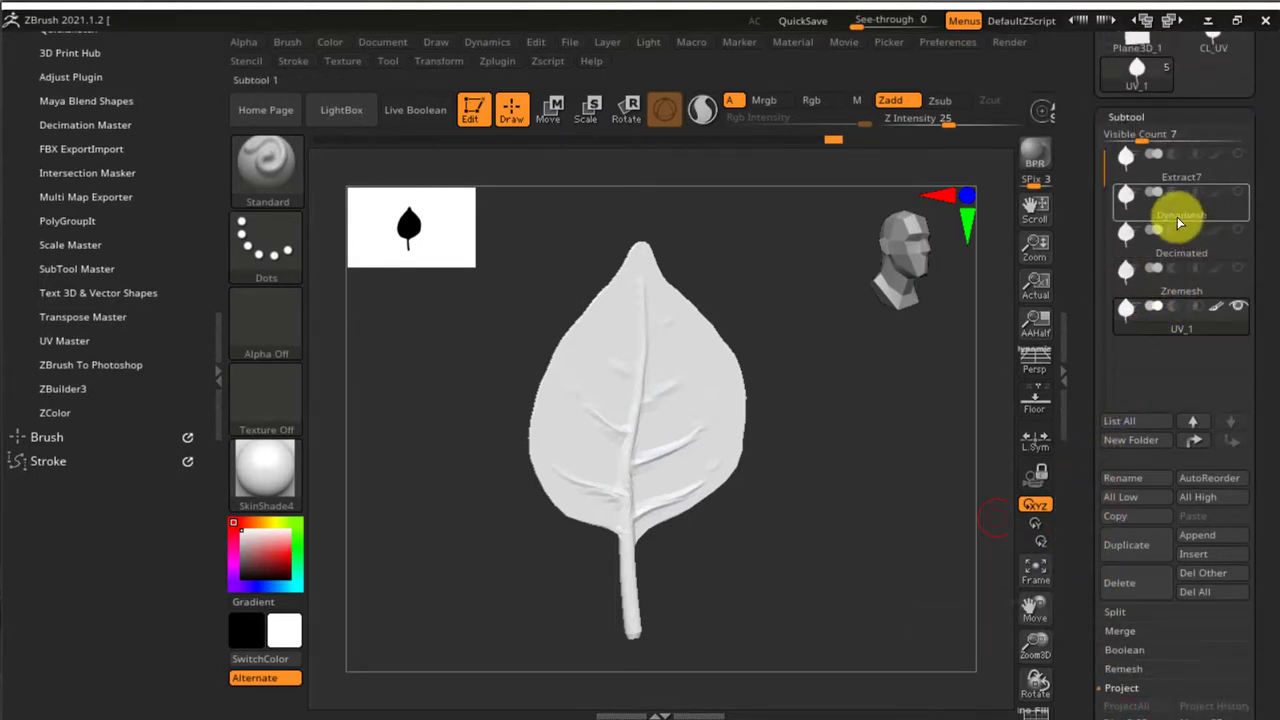
left_click(1239, 196)
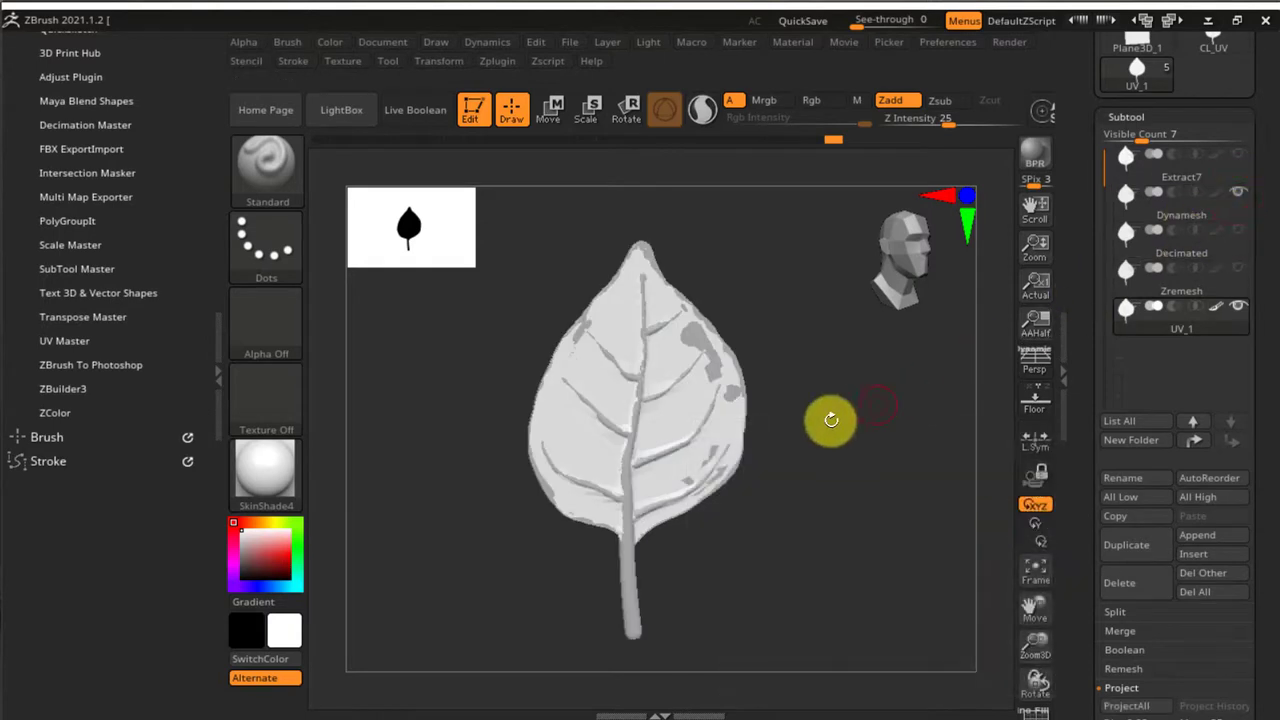
Project only the Dynamesh geometry onto the UV leaf with Color disabled, and inspect the veins up close.
scroll(1090, 465, "down", 5)
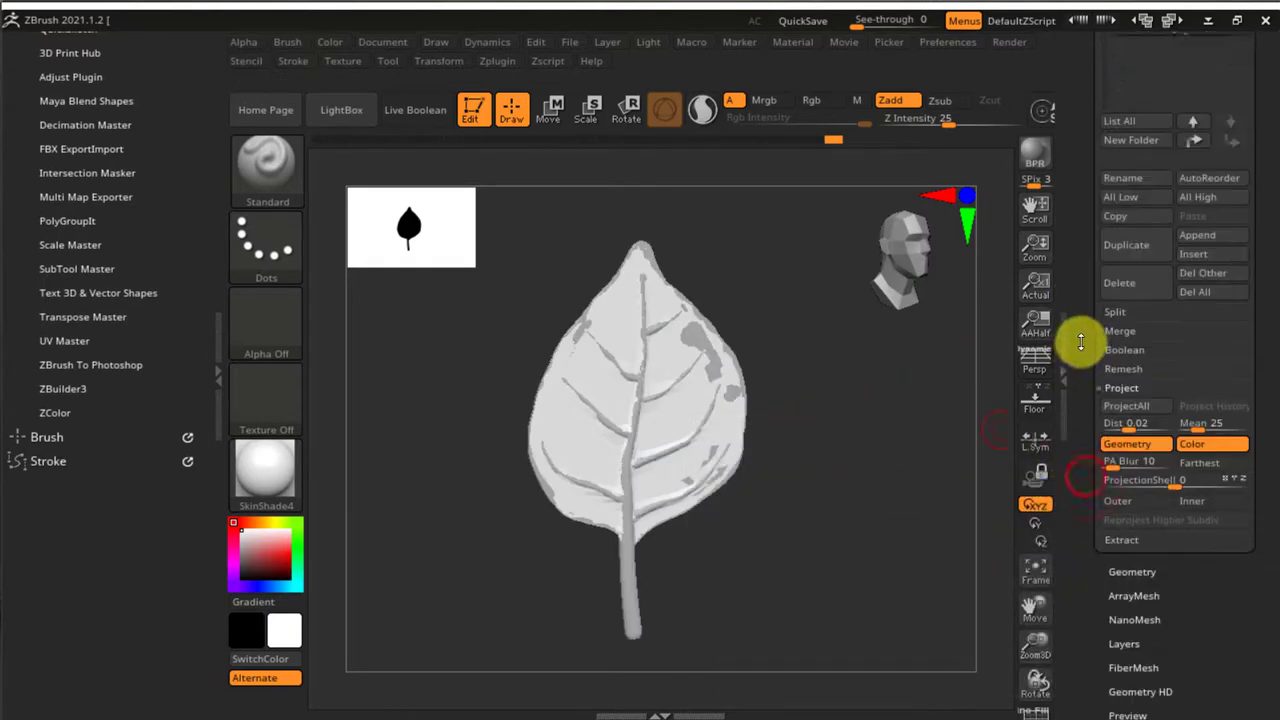
left_click(1188, 435)
left_click(1130, 397)
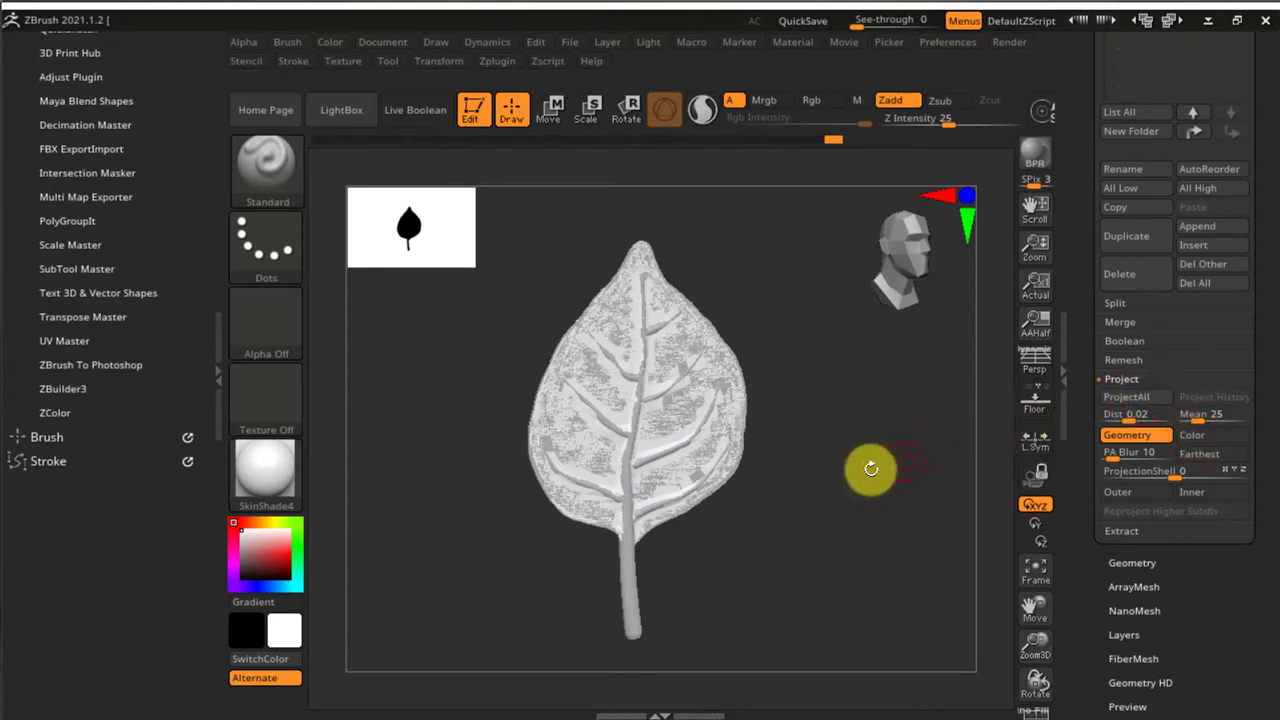
mouse_move(718, 438)
right_mouse_down("ctrl")
mouse_move(751, 546)
mouse_move(921, 557)
right_mouse_up("ctrl")
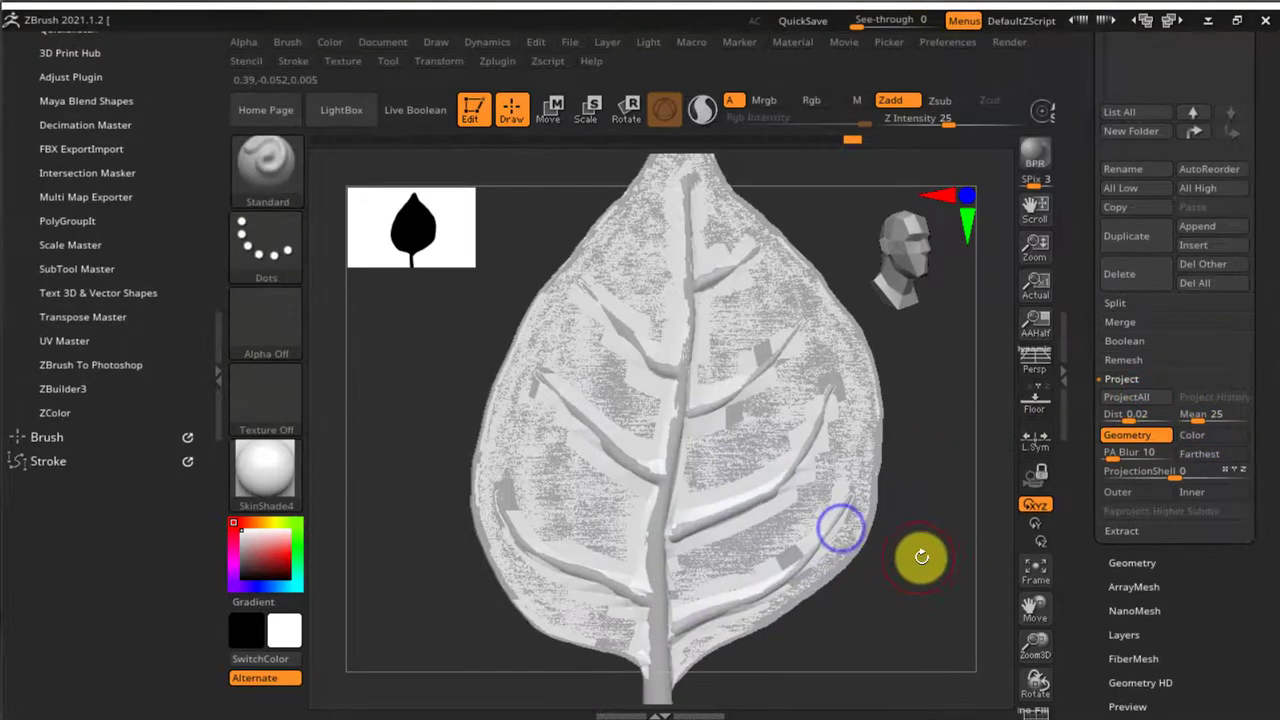
Refine the projected detail on the UV leaf and switch the material to BasicMaterial.
key("ctrl+z")
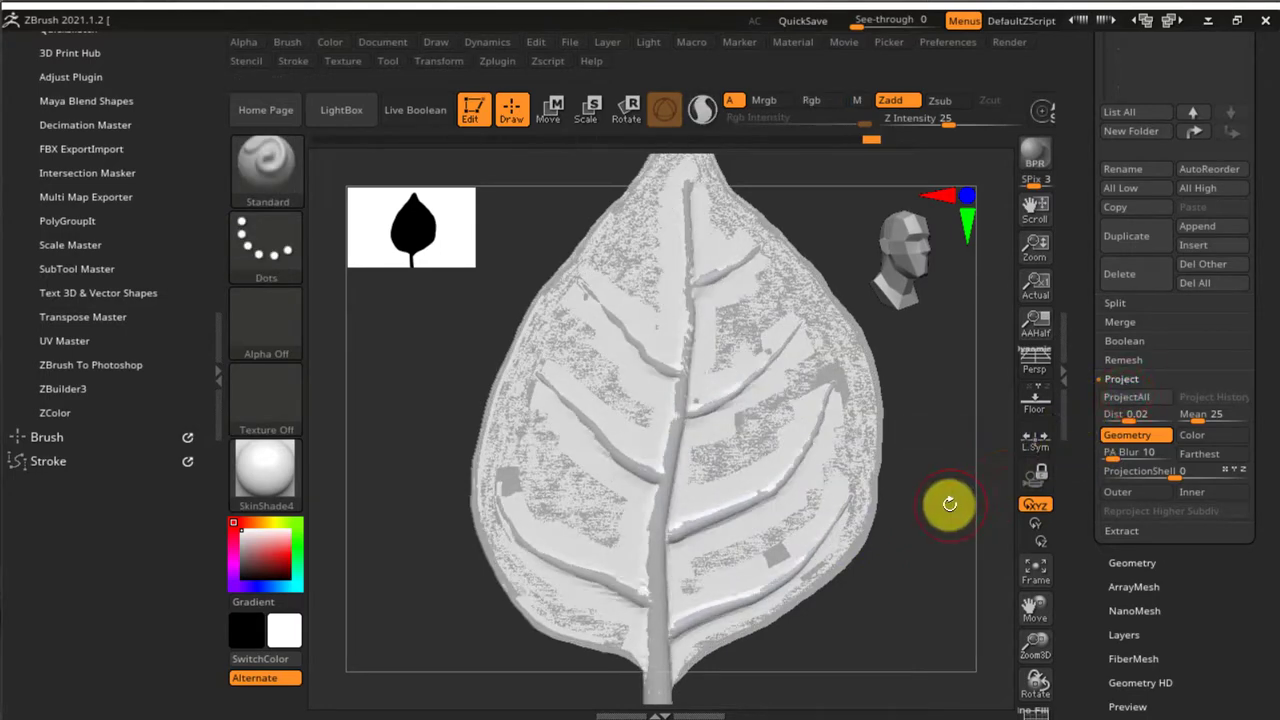
left_click(270, 482)
left_click(429, 509)
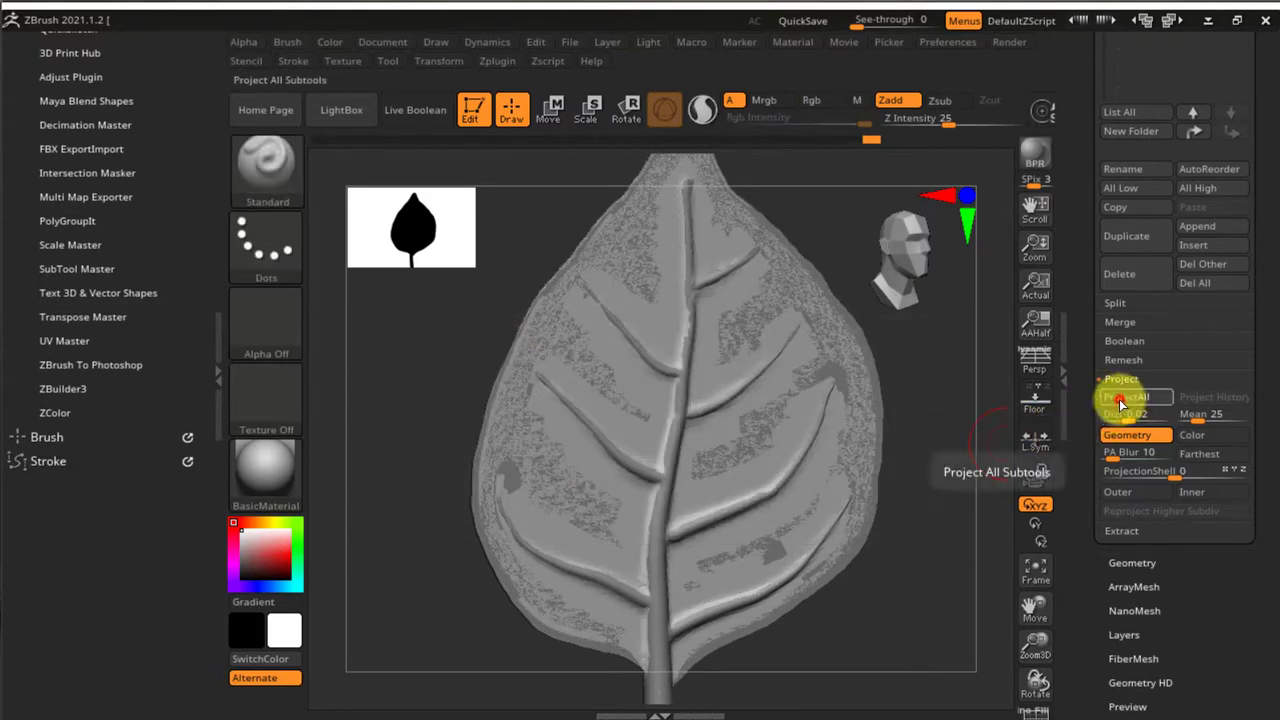
Run ProjectAll on the UV leaf twice more for finer vein detail, and enlarge the canvas area.
left_click(1124, 397)
mouse_move(918, 477)
left_mouse_down()
mouse_move(908, 486)
mouse_move(909, 471)
left_mouse_up()
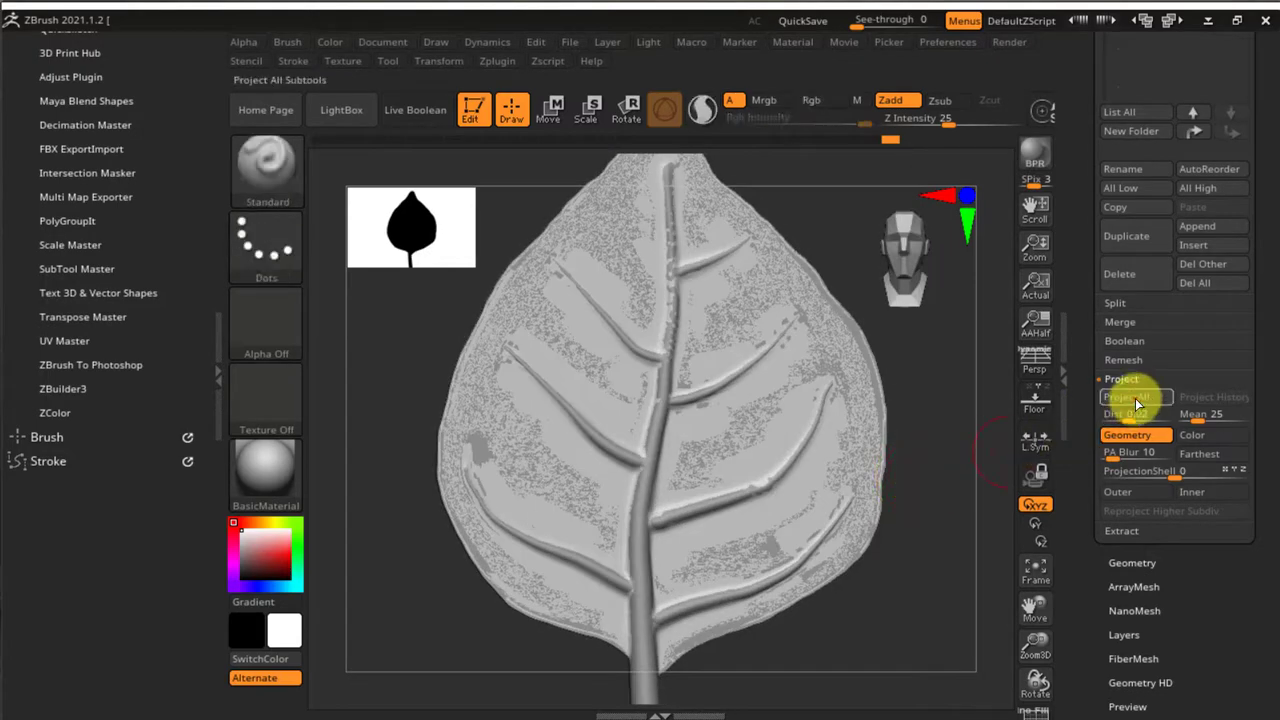
left_click(1130, 398)
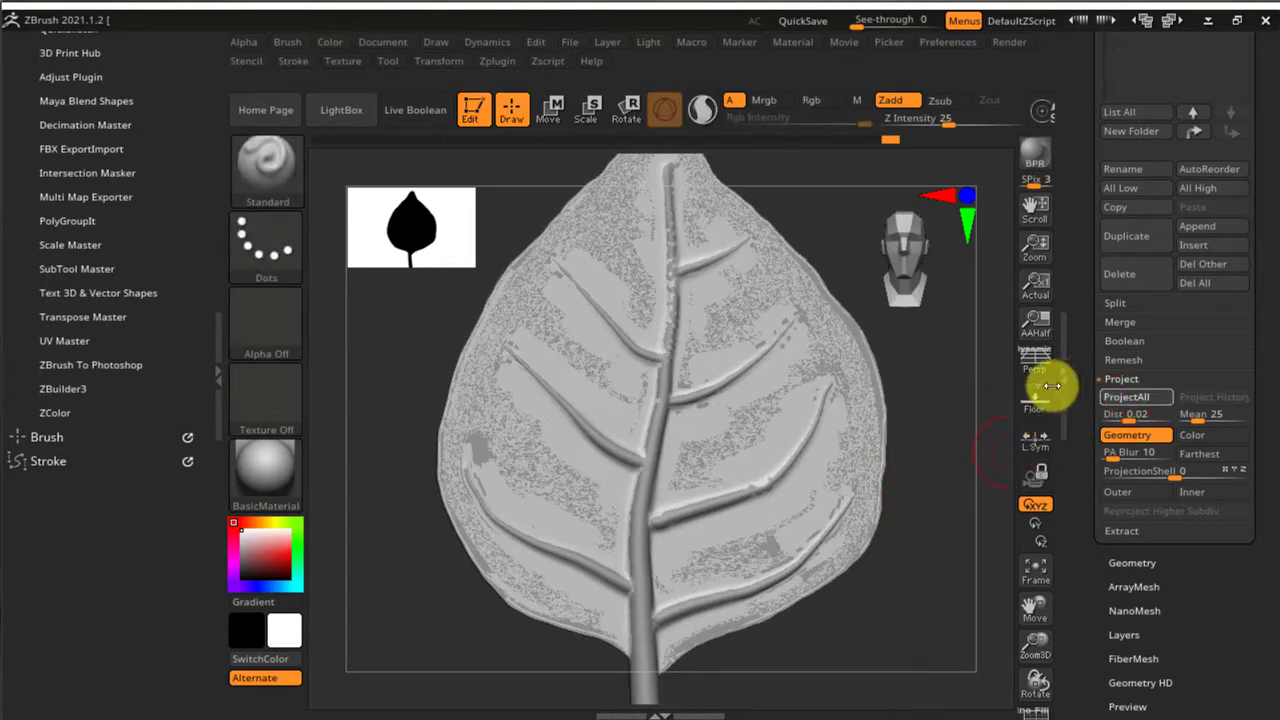
left_click(1062, 382)
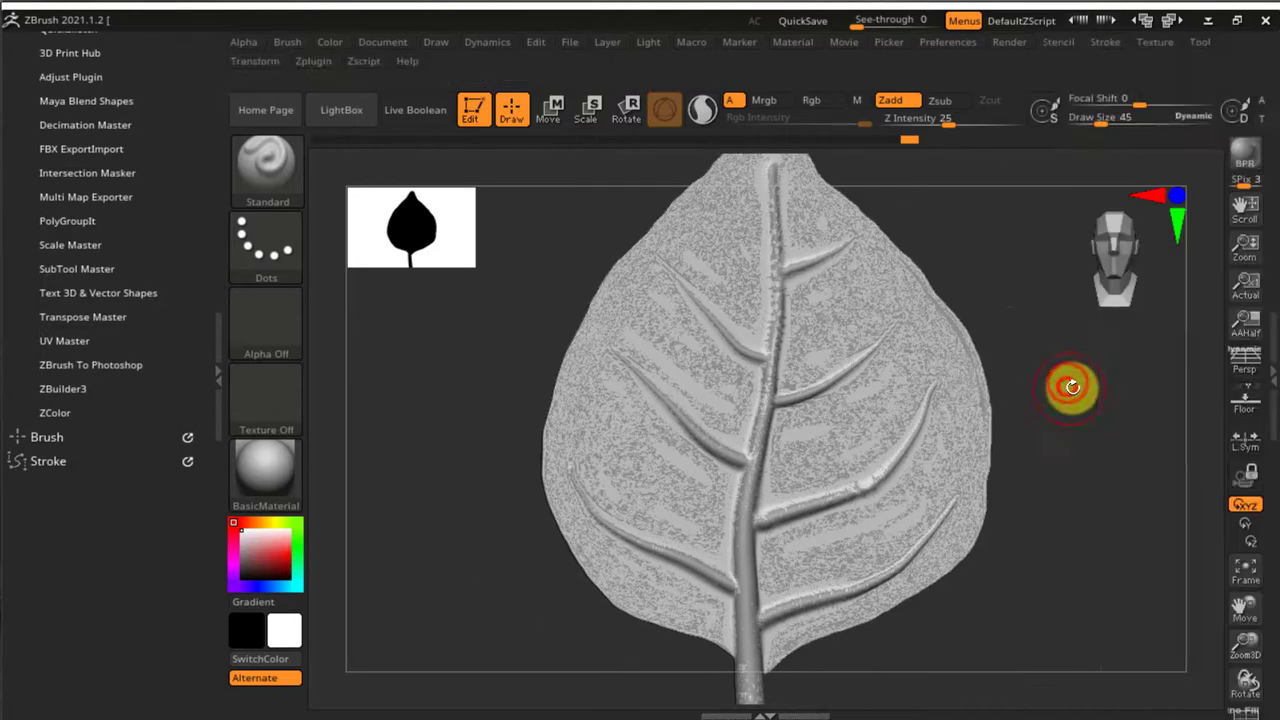
left_click(214, 368)
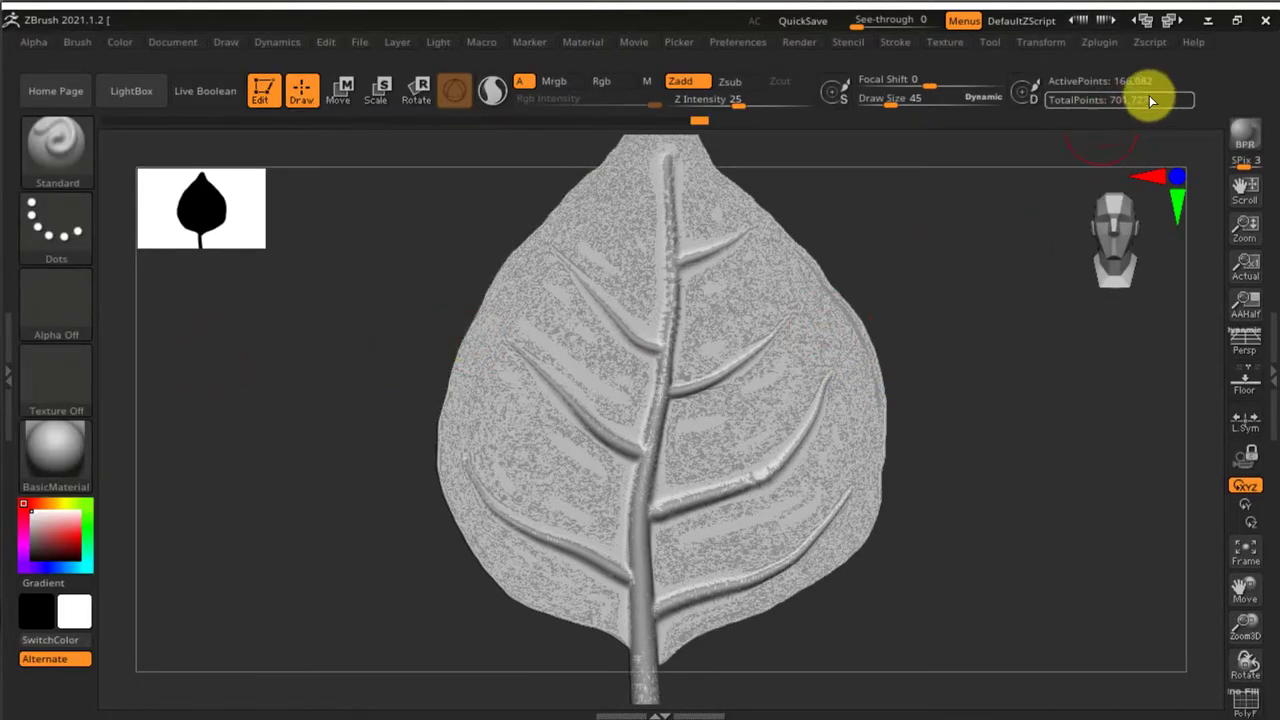
Hide the Dynamesh subtool and examine the UV leaf's topology around the veins in wireframe.
left_click_drag(989, 300, 971, 324)
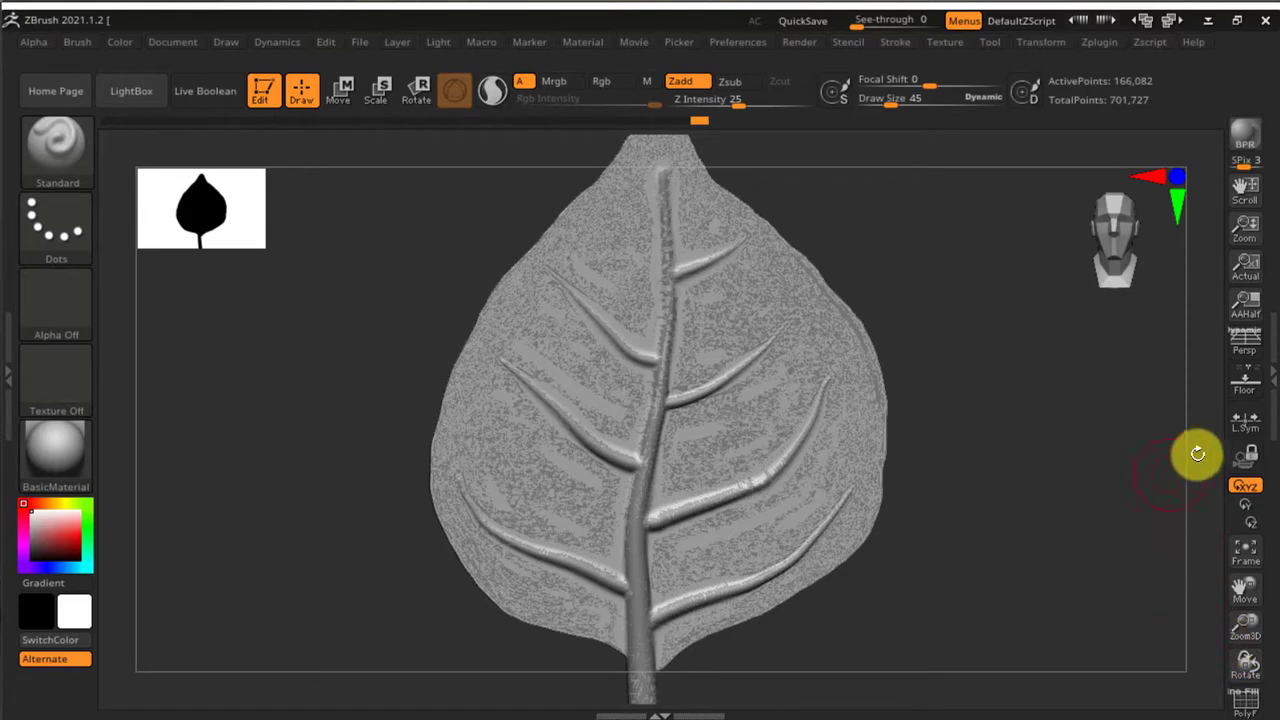
left_click(1256, 387)
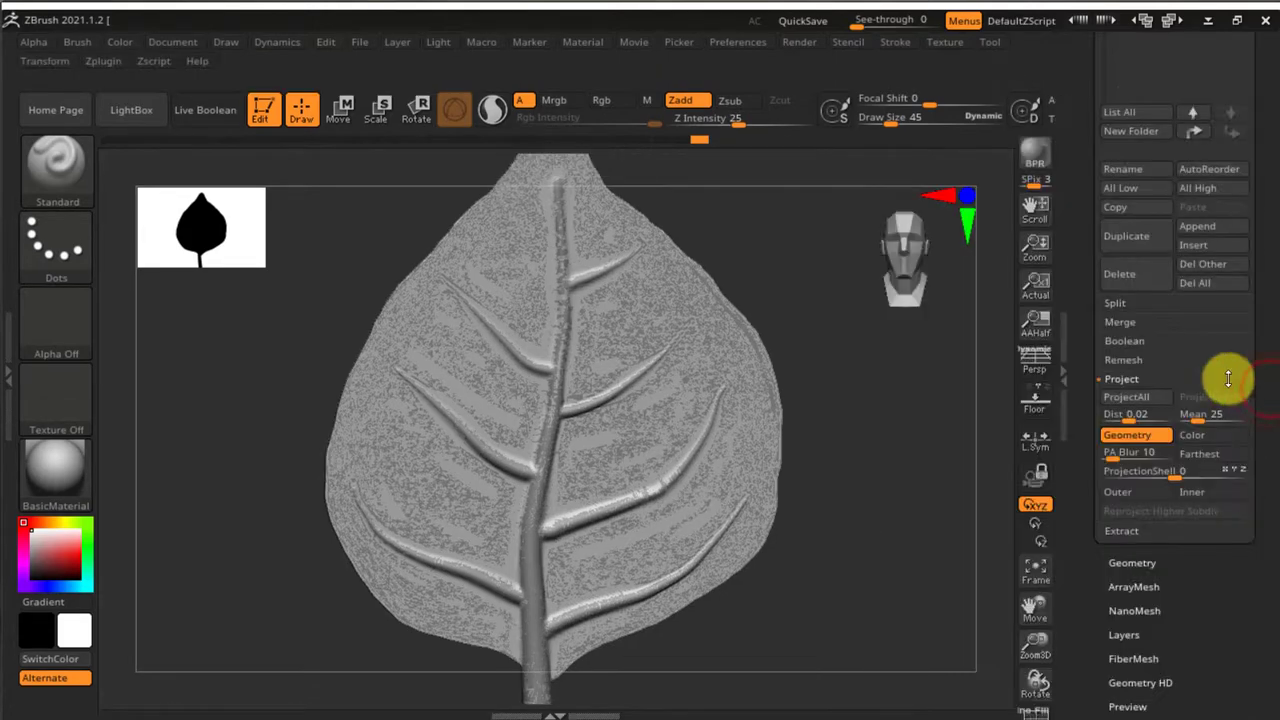
left_click_drag(1114, 200, 1092, 446)
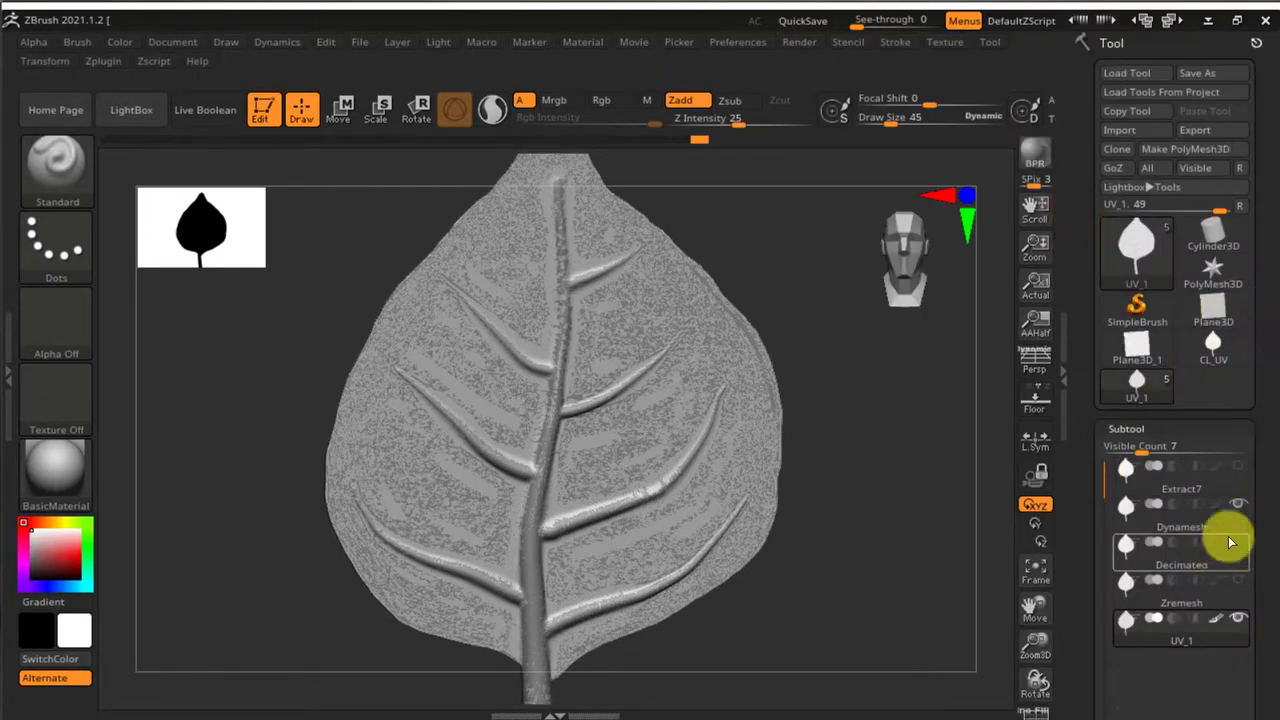
left_click(1236, 504)
key("shift+f")
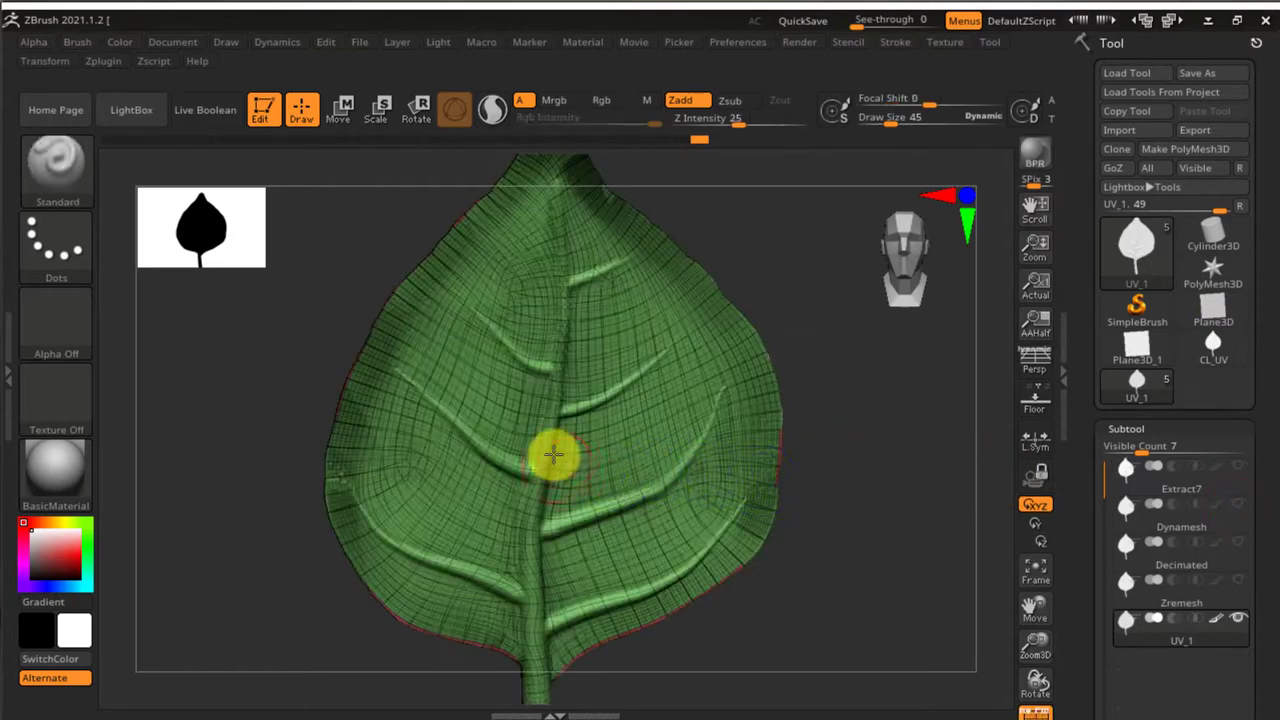
key("space")
right_click_drag(597, 503, 627, 578, "ctrl")
right_click_drag(591, 483, 586, 325, "ctrl")
right_click_drag(608, 514, 594, 325, "ctrl")
right_click_drag(626, 492, 620, 423, "alt")
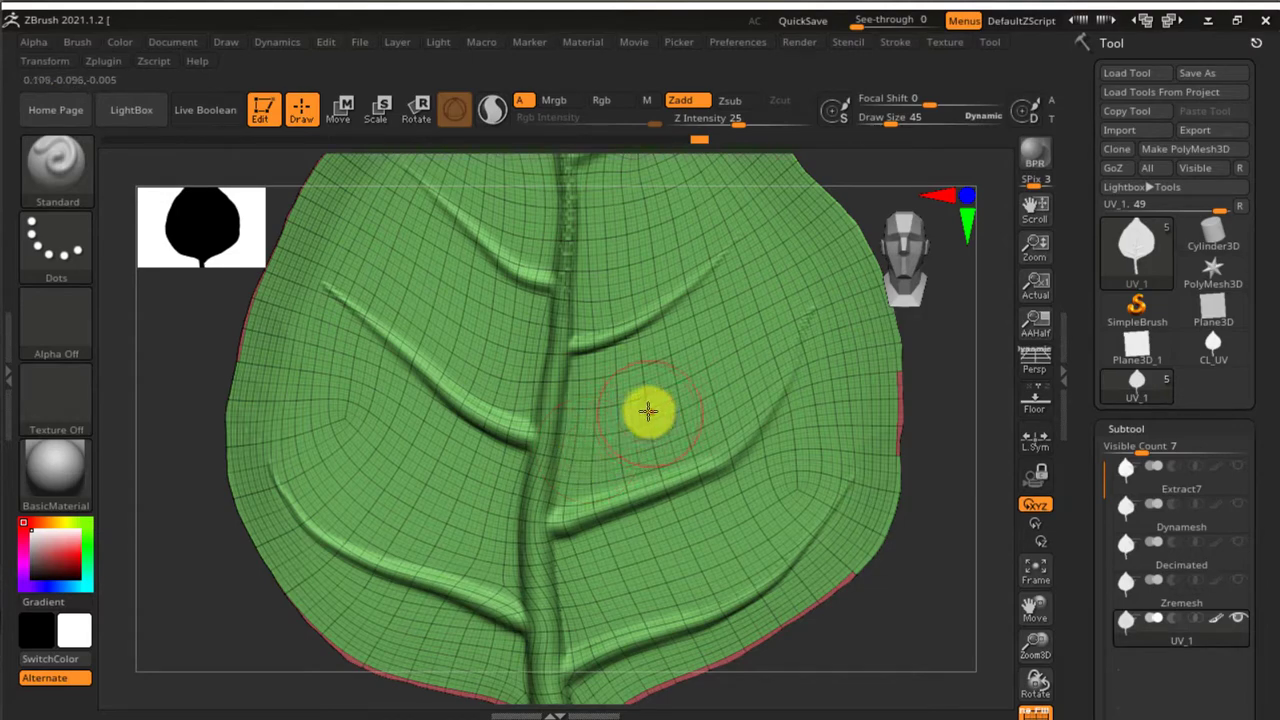
right_click_drag(646, 409, 670, 400)
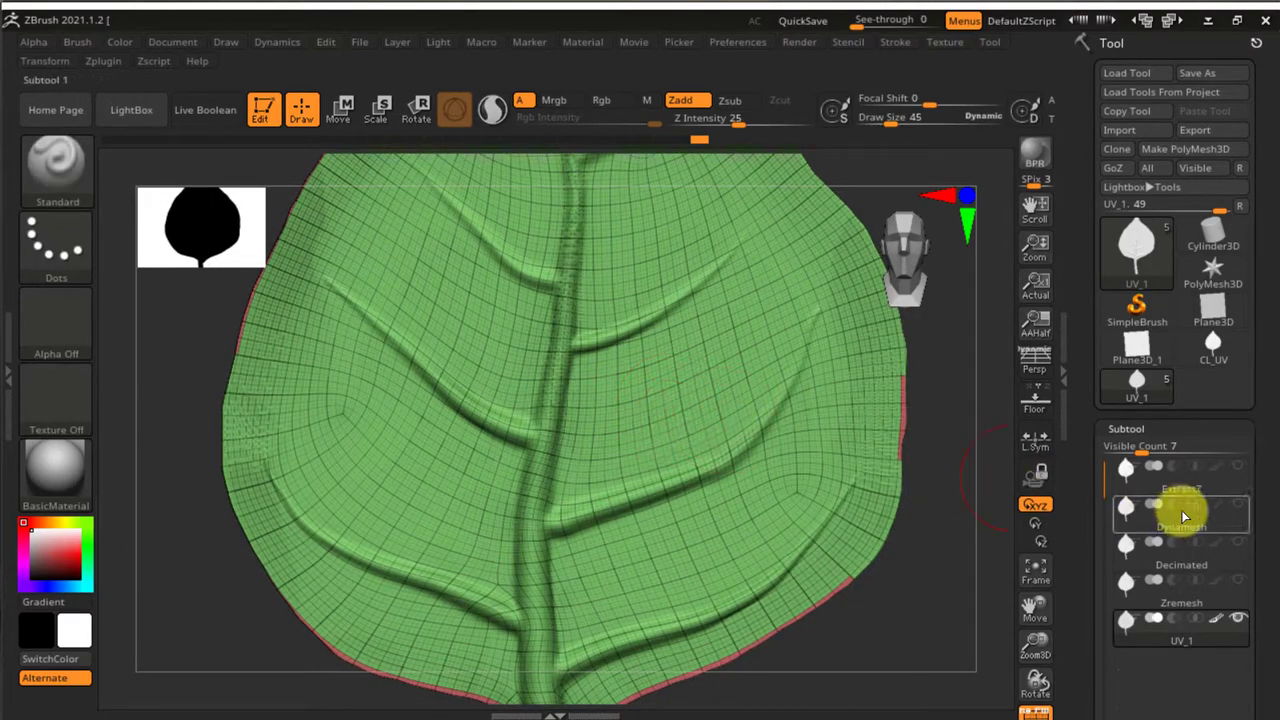
Show the Dynamesh subtool, run ProjectAll on the UV leaf once more, and hide Dynamesh again.
left_click(1237, 505)
mouse_move(1120, 500)
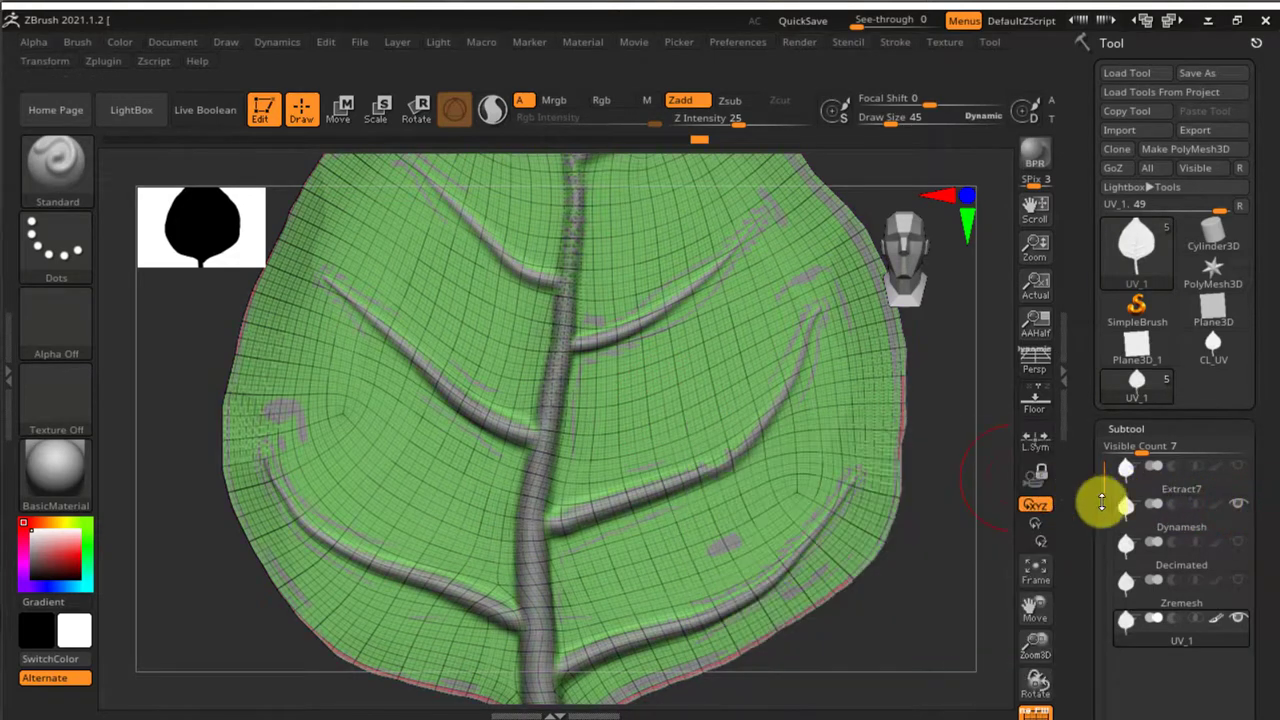
scroll(1078, 493, "down", 5)
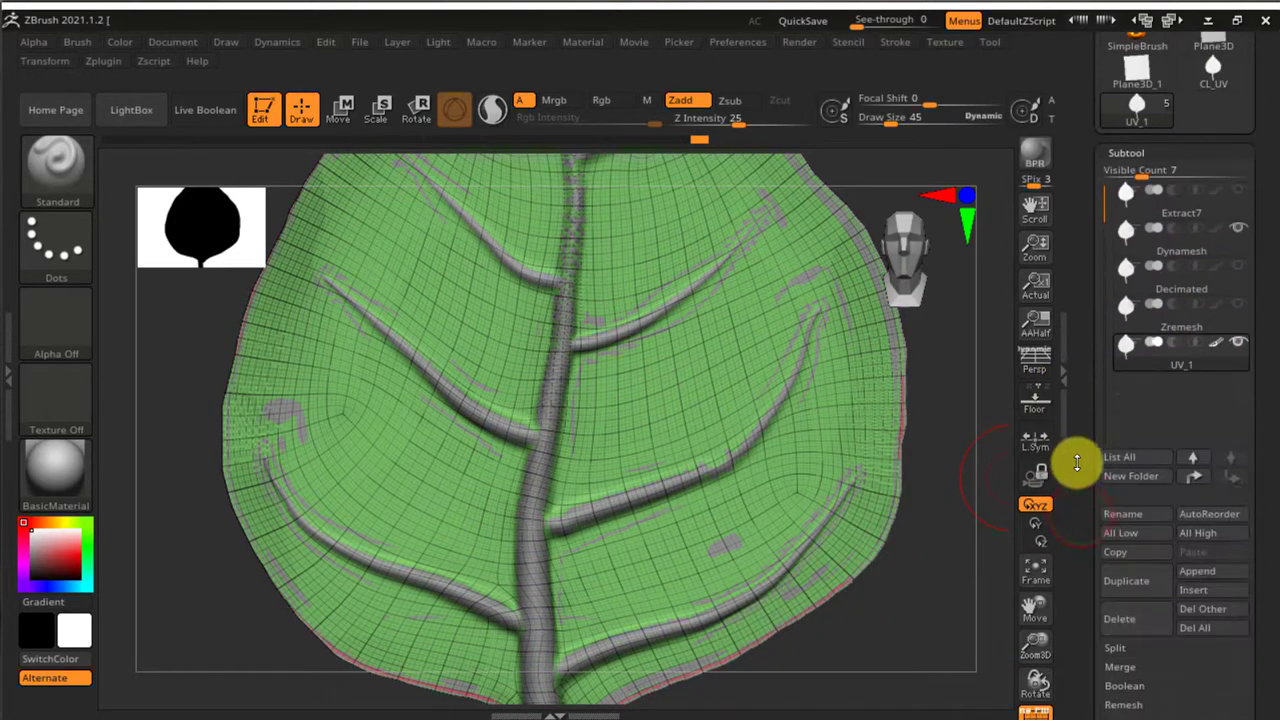
scroll(1080, 443, "down", 1)
scroll(1100, 535, "down", 1)
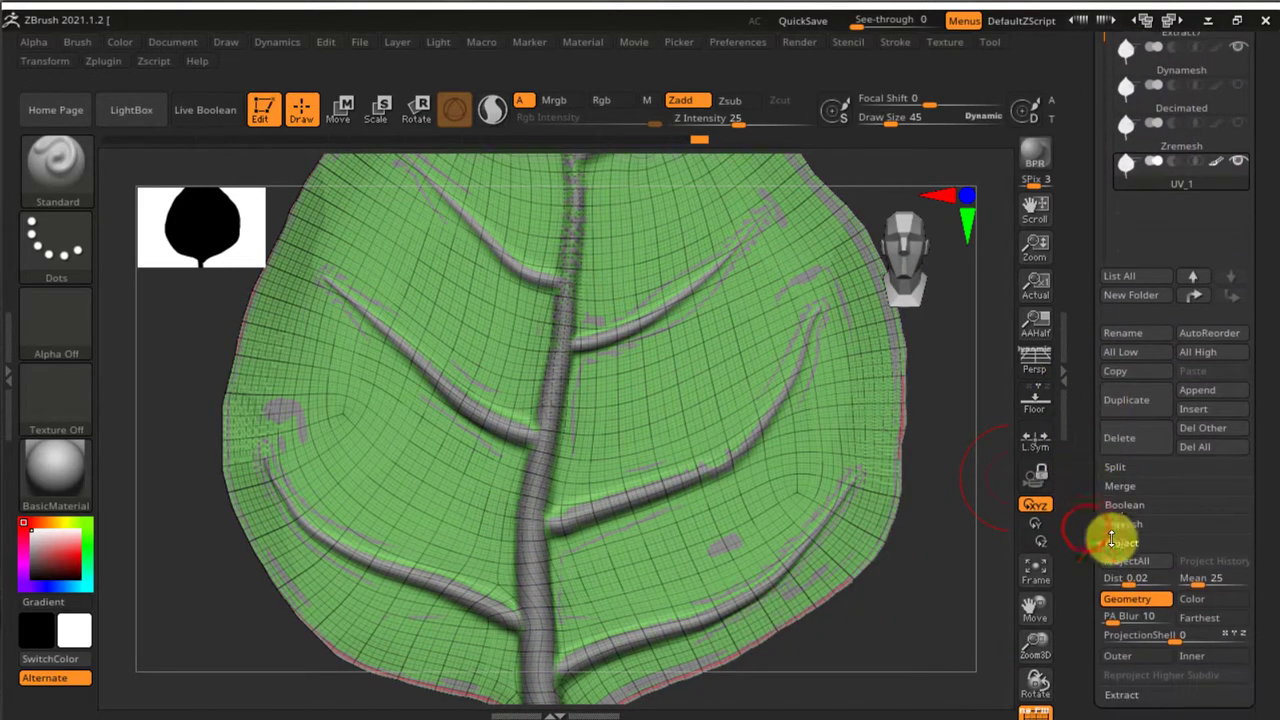
left_click(1127, 563)
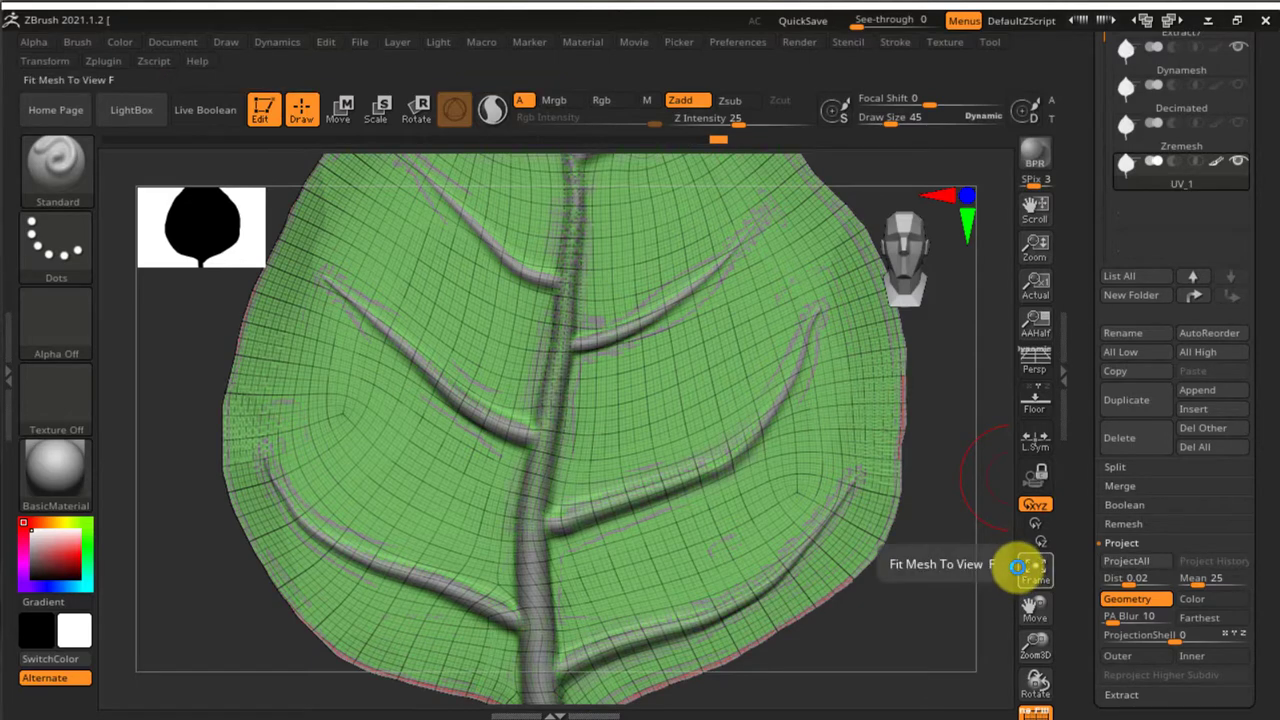
scroll(1089, 543, "up", 5)
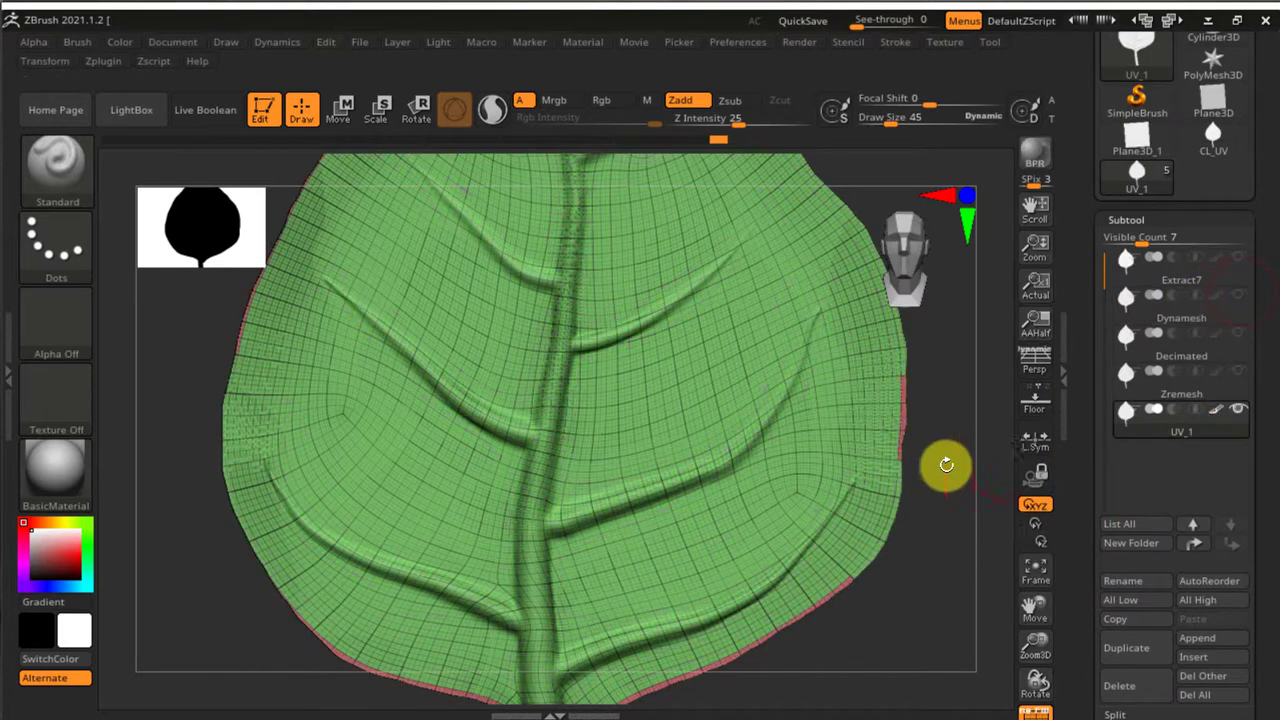
Turn off the wireframe and compare the UV leaf's vein detail at lower and higher subdivision levels.
key("shift+f")
key("shift+d")
key("shift+d")
key("shift+d")
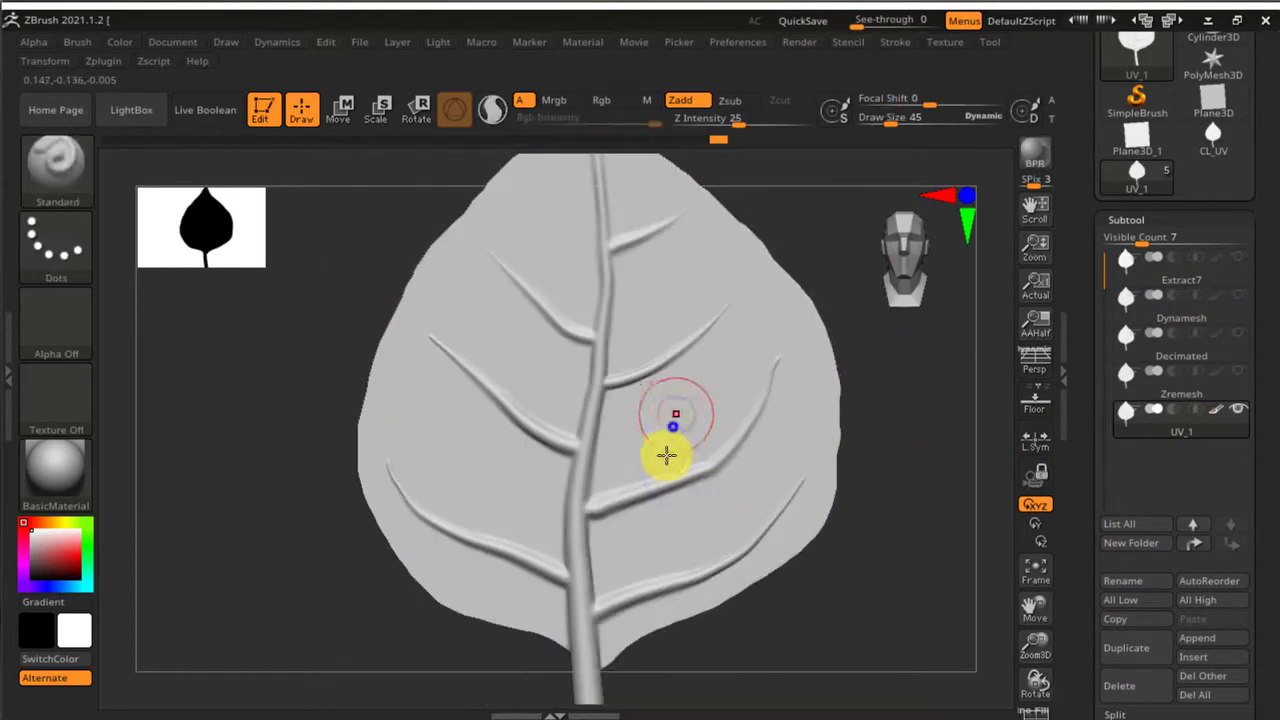
key("d")
key("d")
key("d")
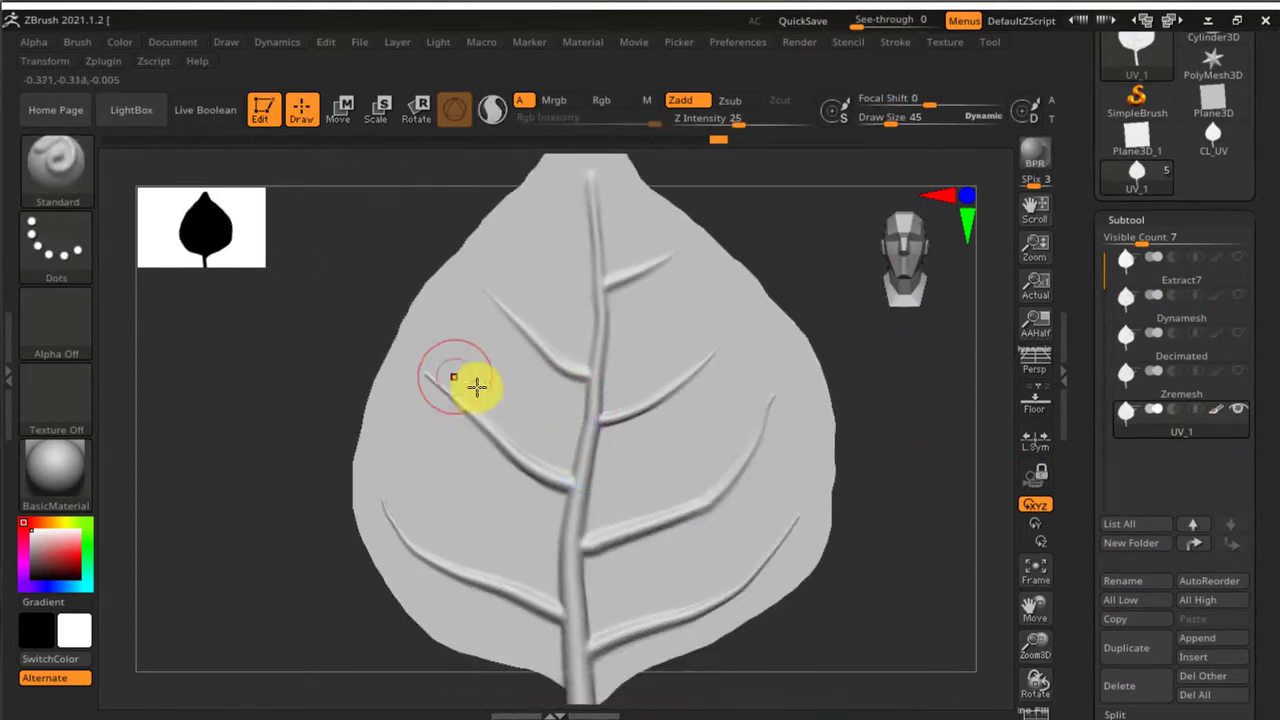
Set the Standard brush's draw size to 12, try a side vein on the right half of the leaf, and undo the stroke.
key("s")
left_click_drag(613, 439, 601, 441)
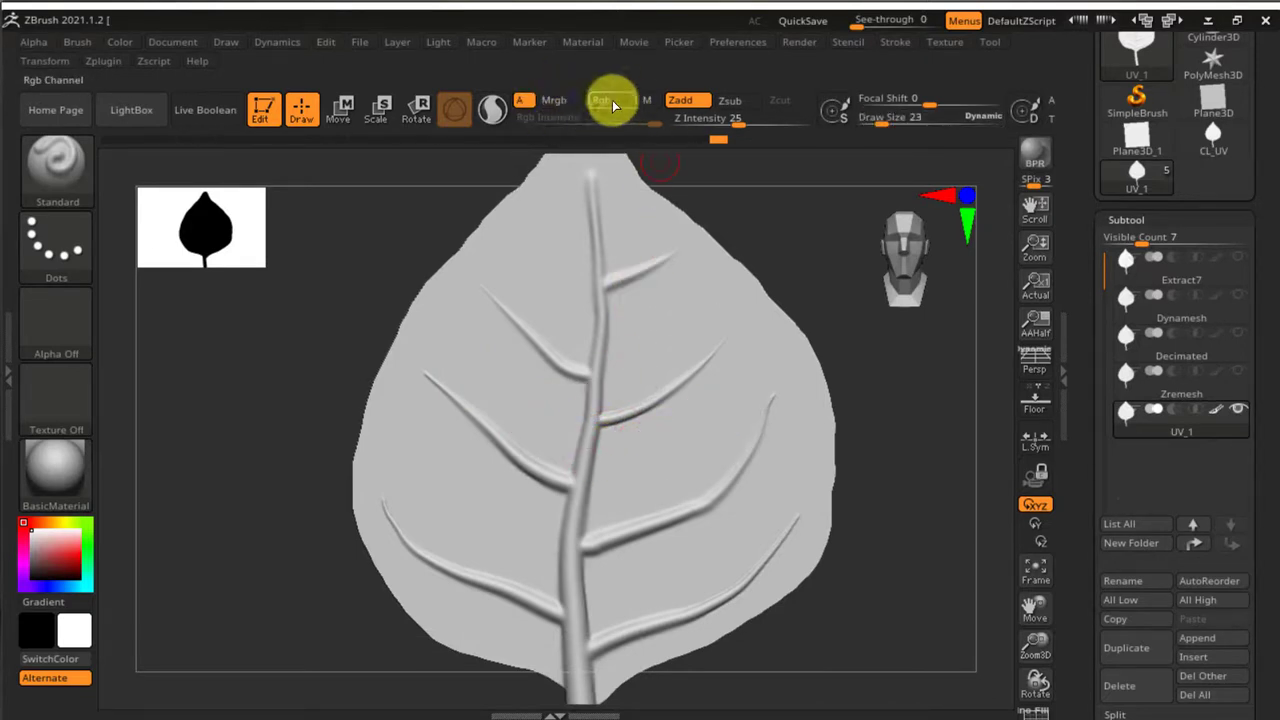
key("s")
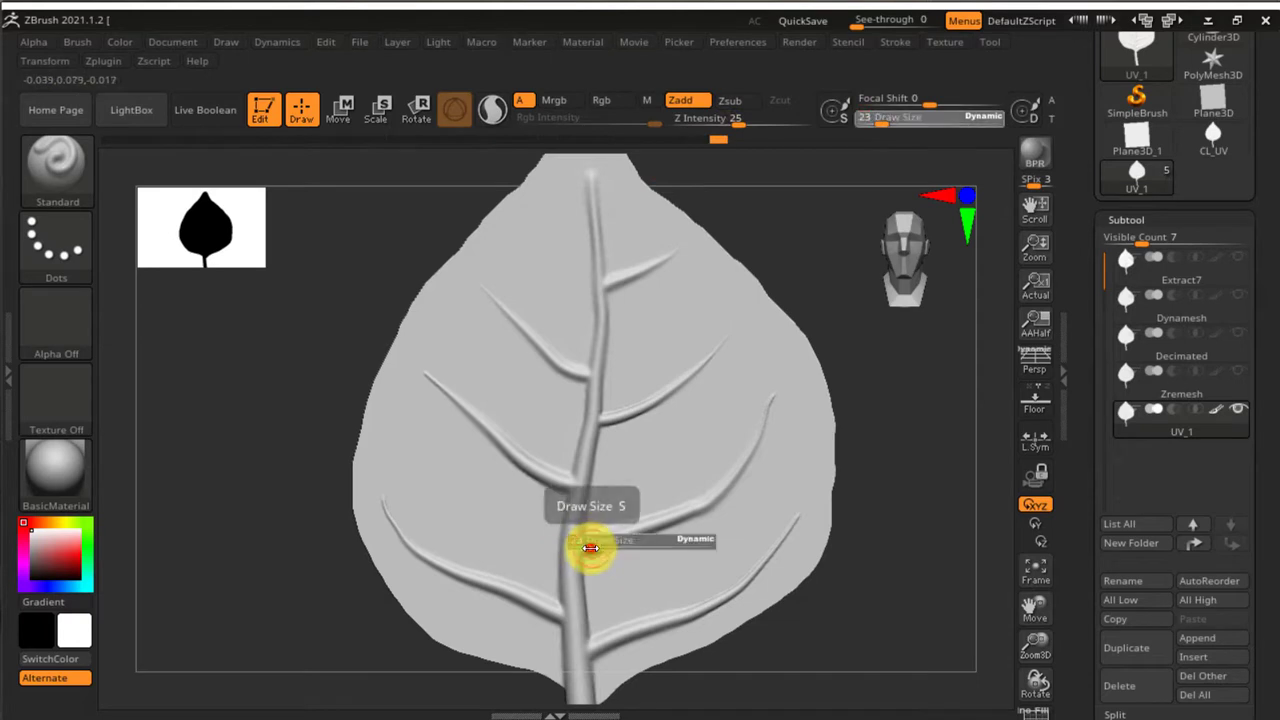
left_click(593, 547)
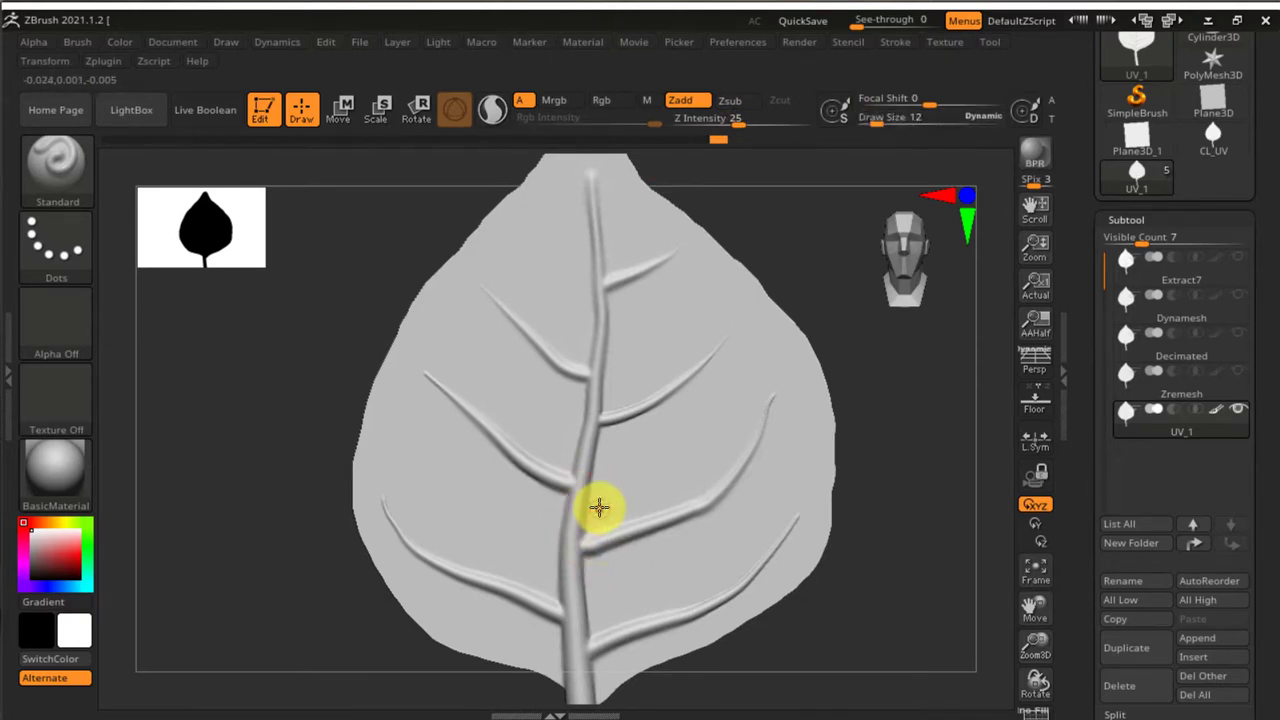
left_click_drag(642, 498, 738, 426)
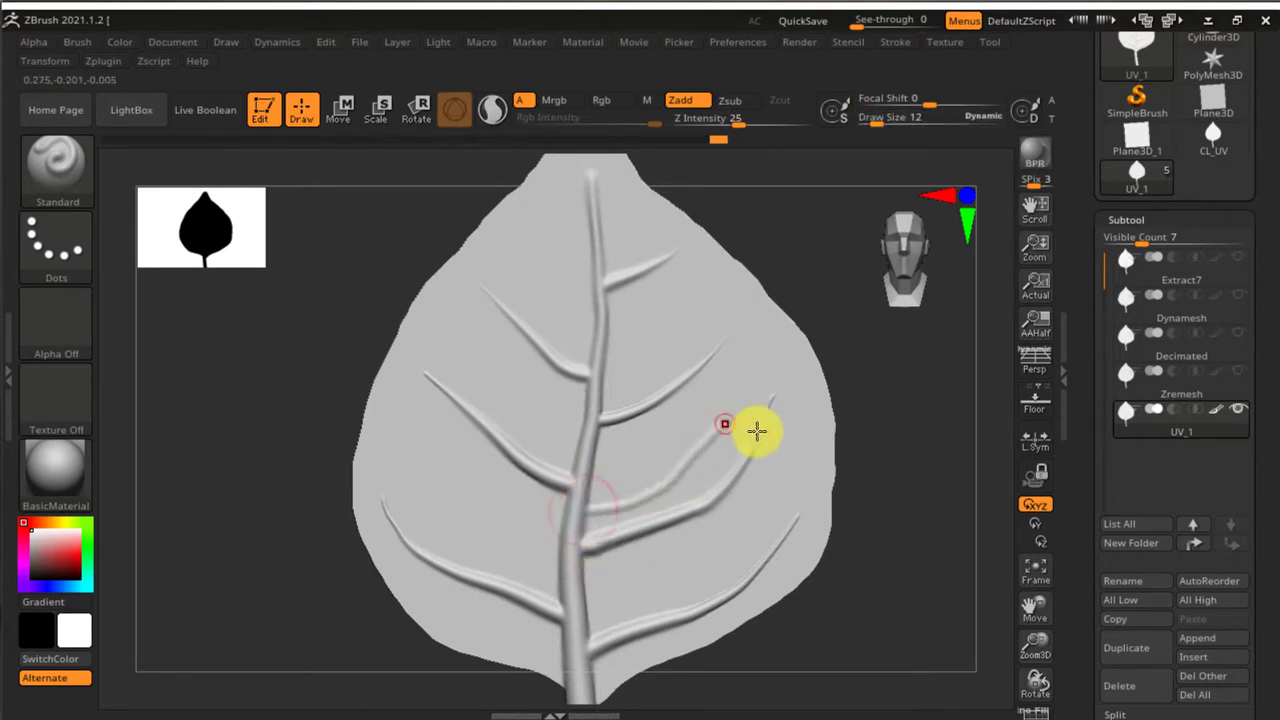
key("ctrl+z")
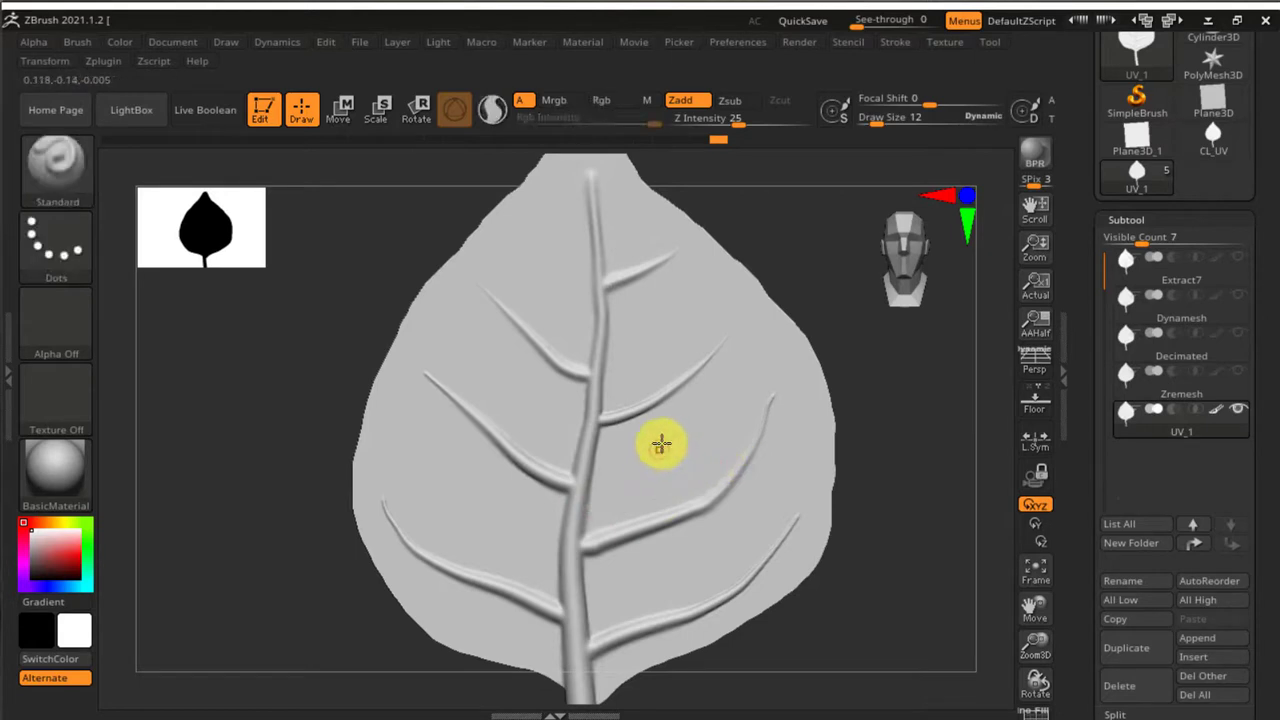
Set the focal shift to 47 and sculpt two thin side veins between the existing ones on the leaf's right half.
left_click(933, 97)
left_click(927, 101)
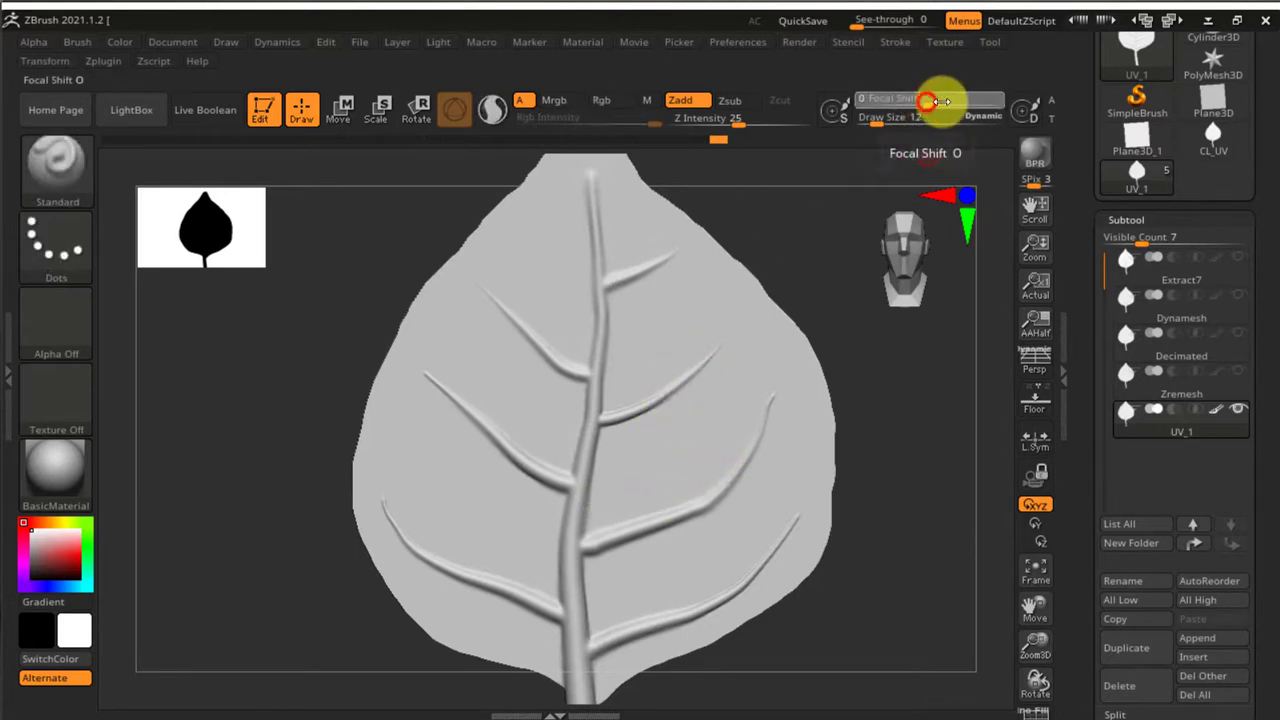
left_click_drag(960, 101, 962, 101)
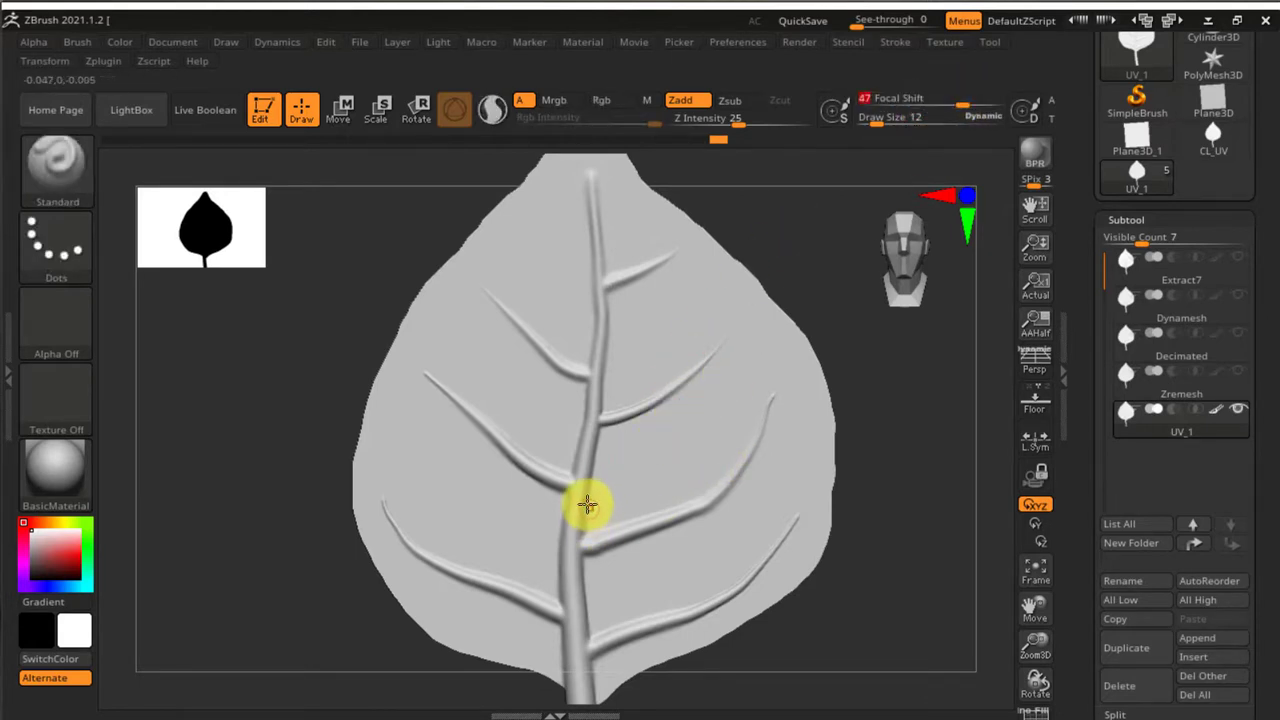
mouse_move(628, 492)
left_mouse_down()
mouse_move(731, 417)
mouse_move(800, 402)
left_mouse_up()
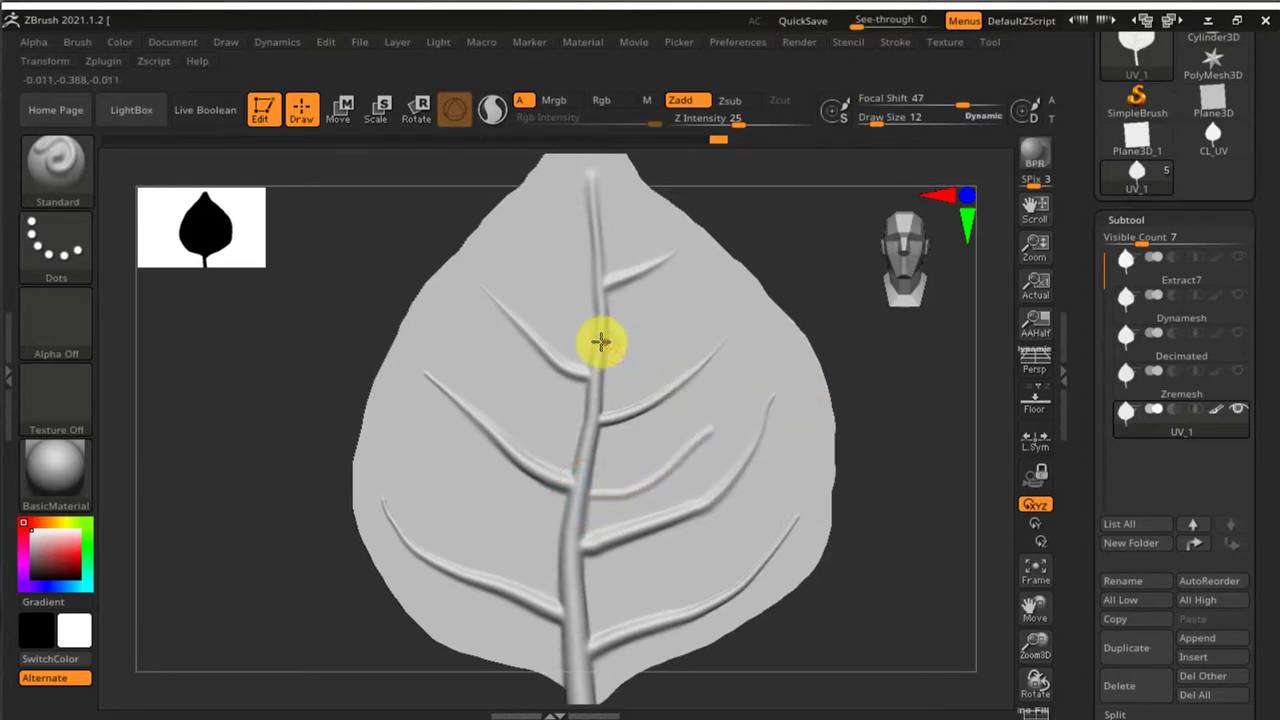
left_click_drag(601, 342, 708, 298)
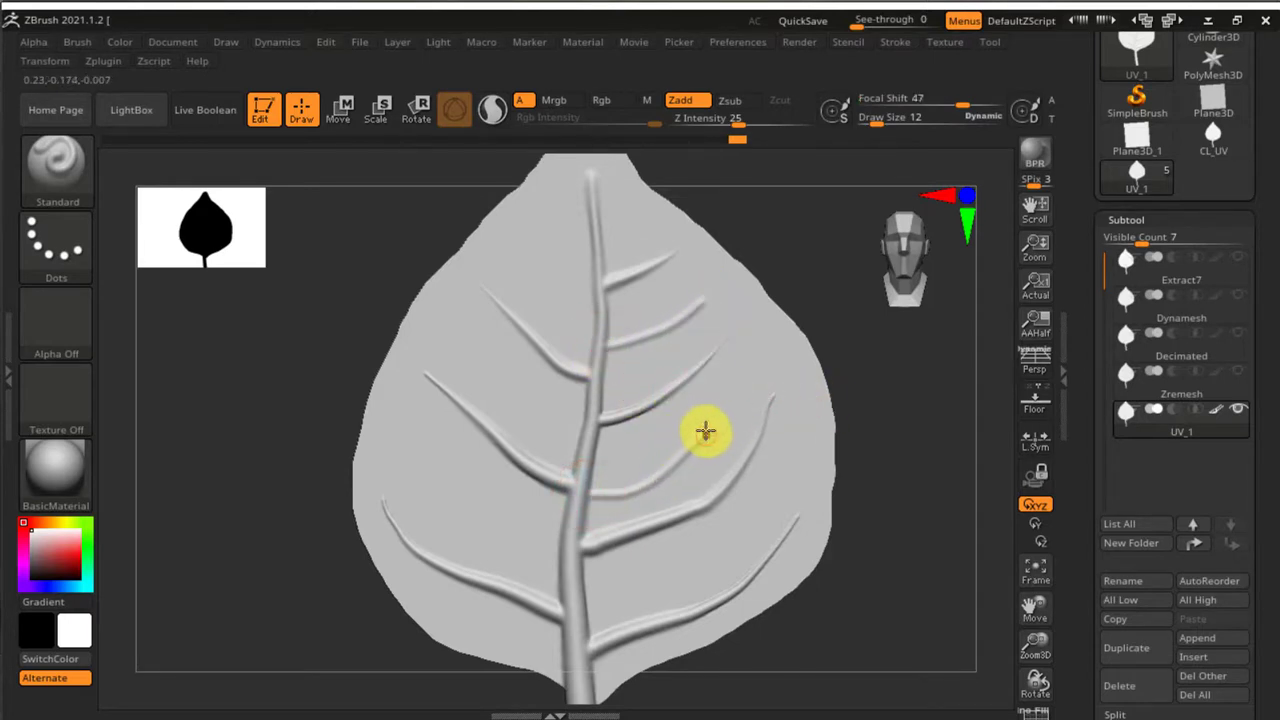
Smooth the tip of the lower new vein and sharpen both new vein tips with the Pinch brush at draw size 33.
left_click_drag(705, 431, 692, 441, "shift")
key("s")
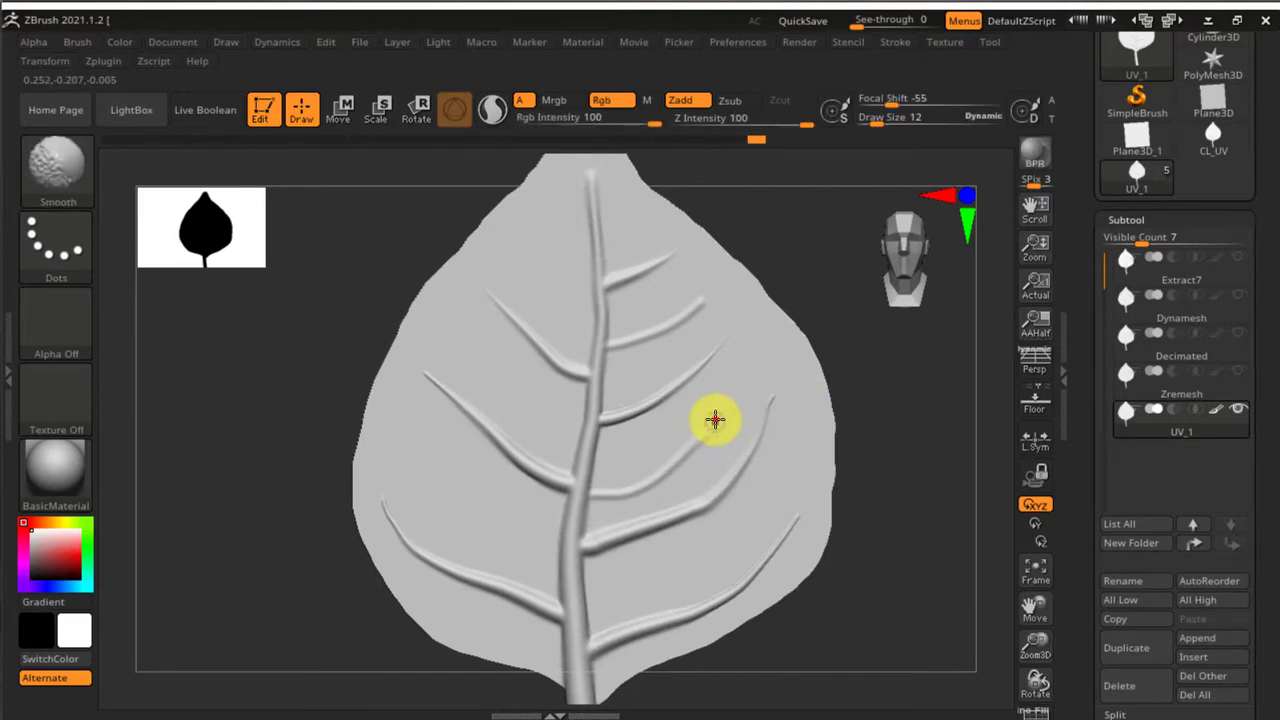
key("b")
key("p")
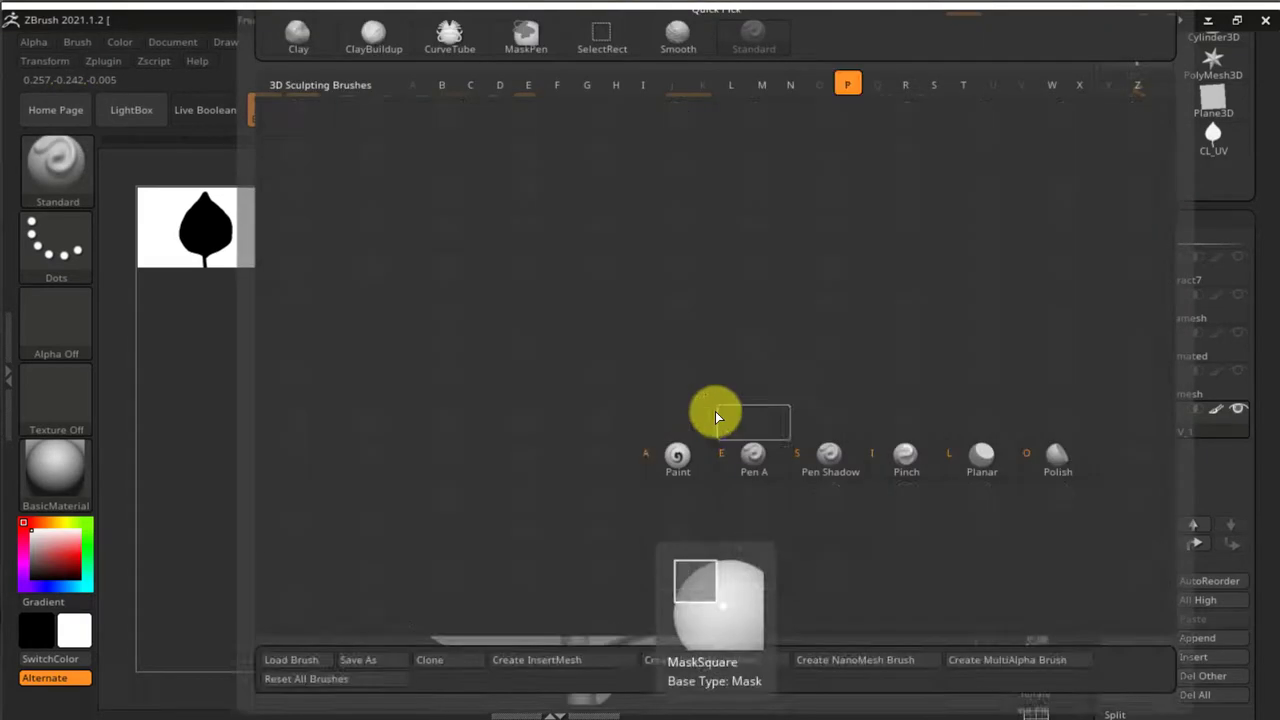
key("i")
key("s")
left_click_drag(702, 436, 708, 436)
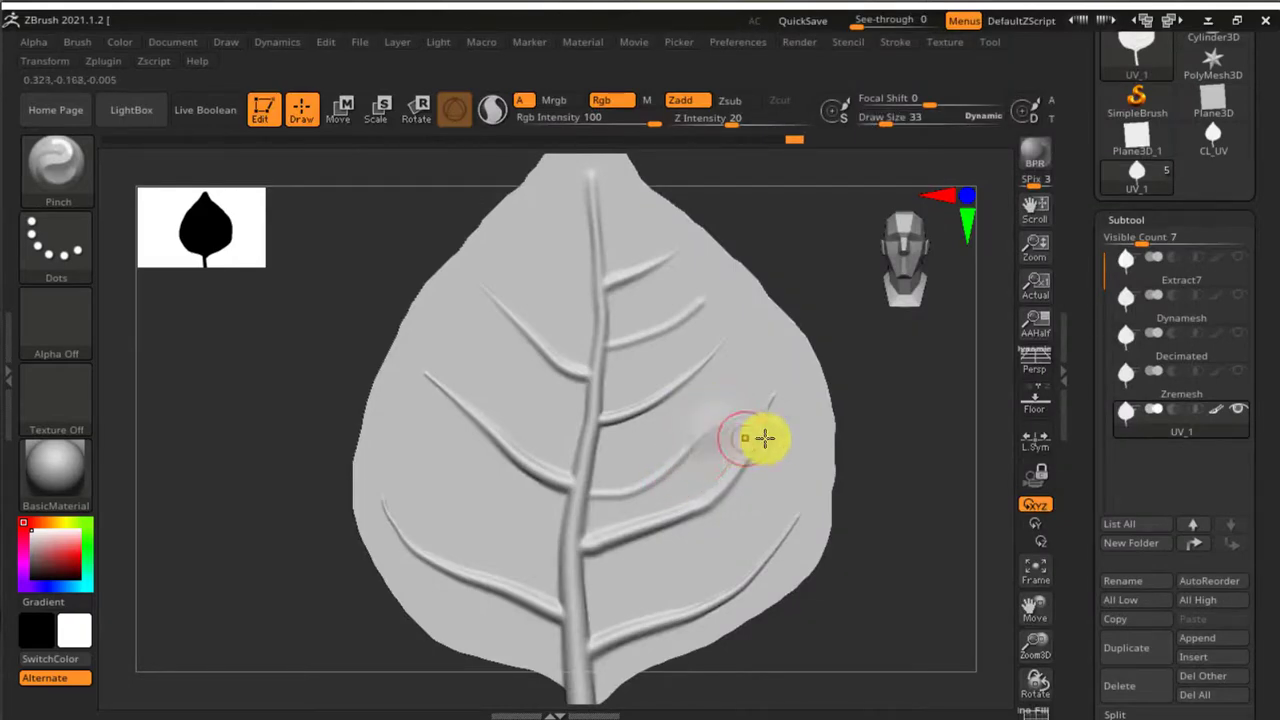
right_click_drag(764, 438, 818, 458)
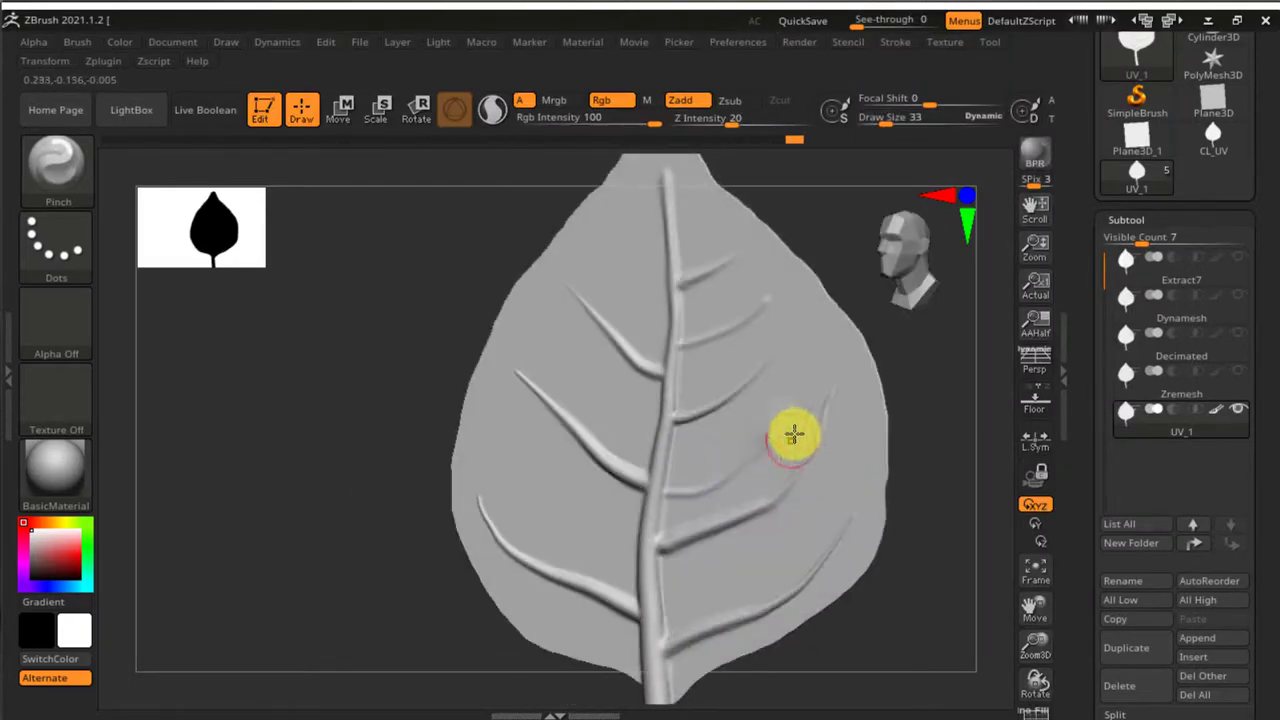
right_click_drag(769, 417, 766, 363, "shift")
left_click_drag(757, 300, 762, 295, "shift")
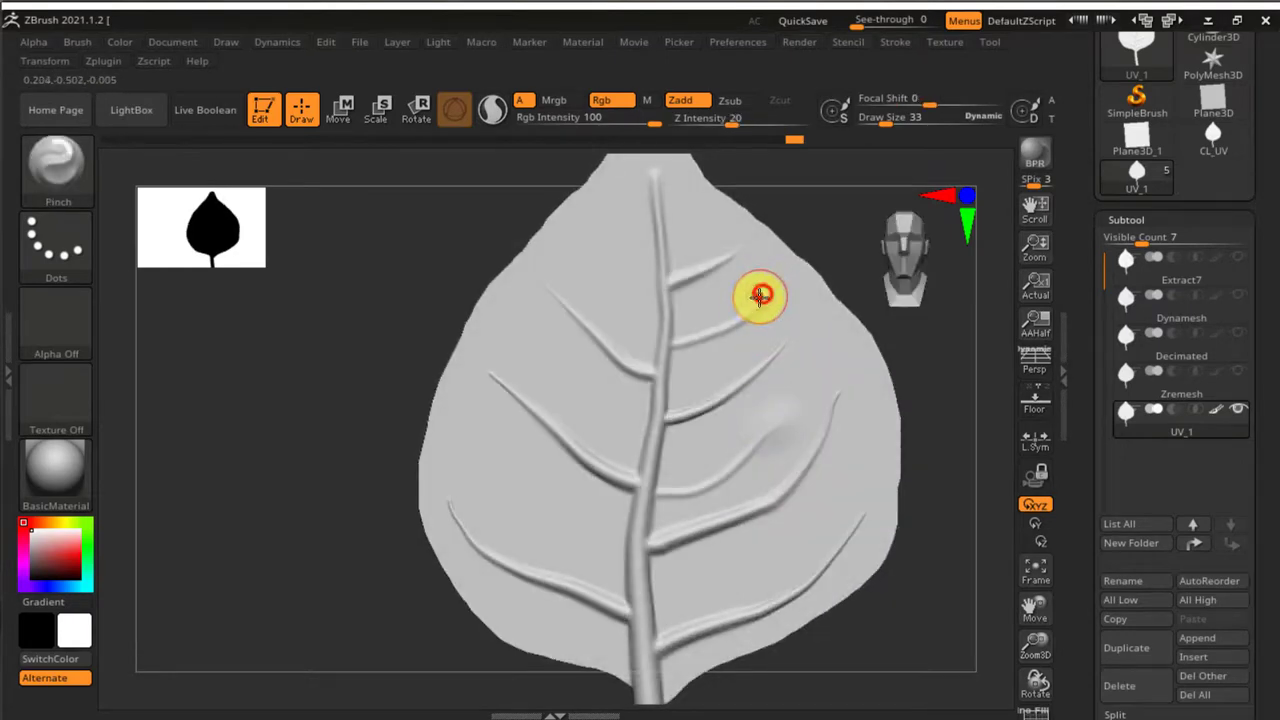
right_click_drag(777, 451, 811, 460)
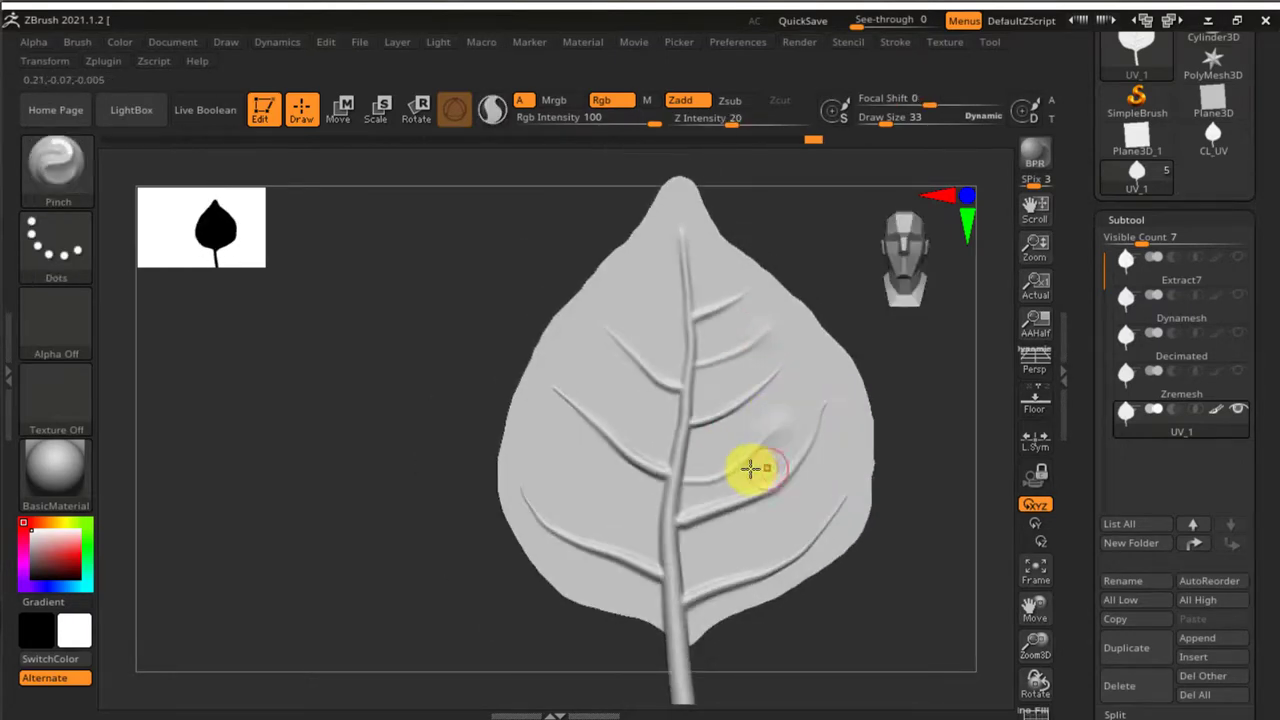
Return to the Standard brush at draw size 12 and sculpt a thin vein between the two upper veins on the leaf's left half.
key("b")
key("s")
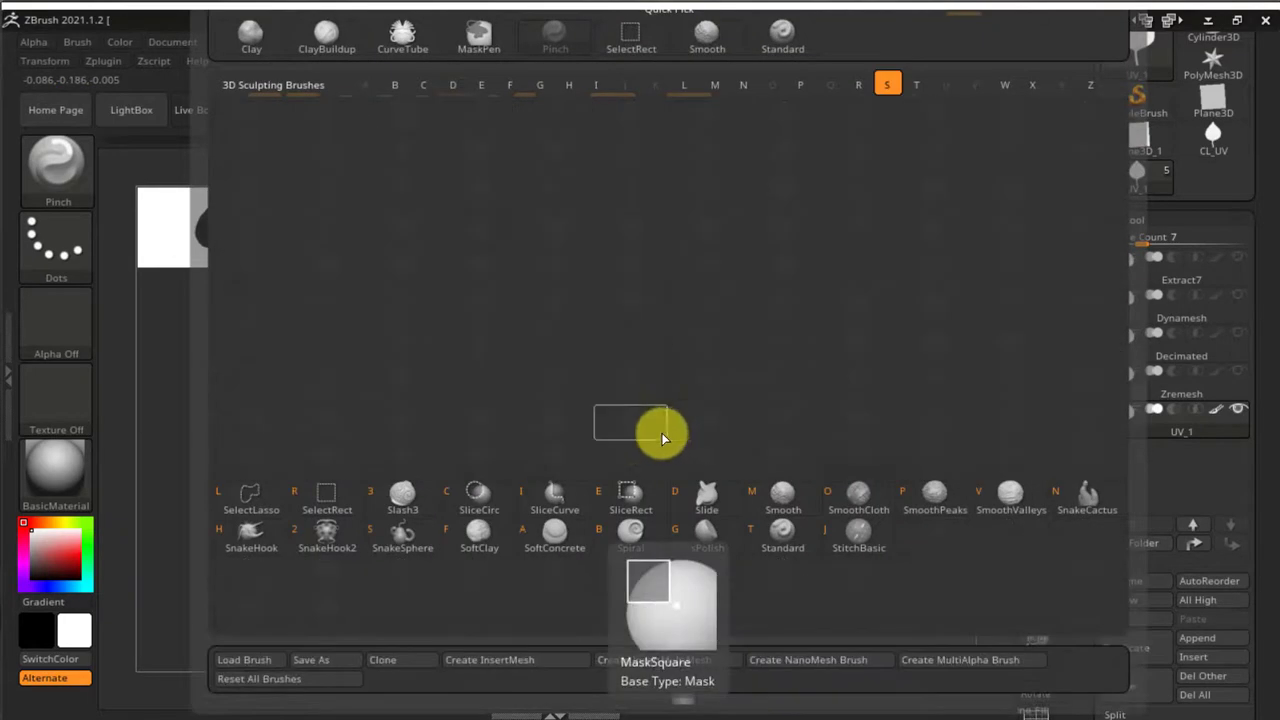
key("t")
key("s")
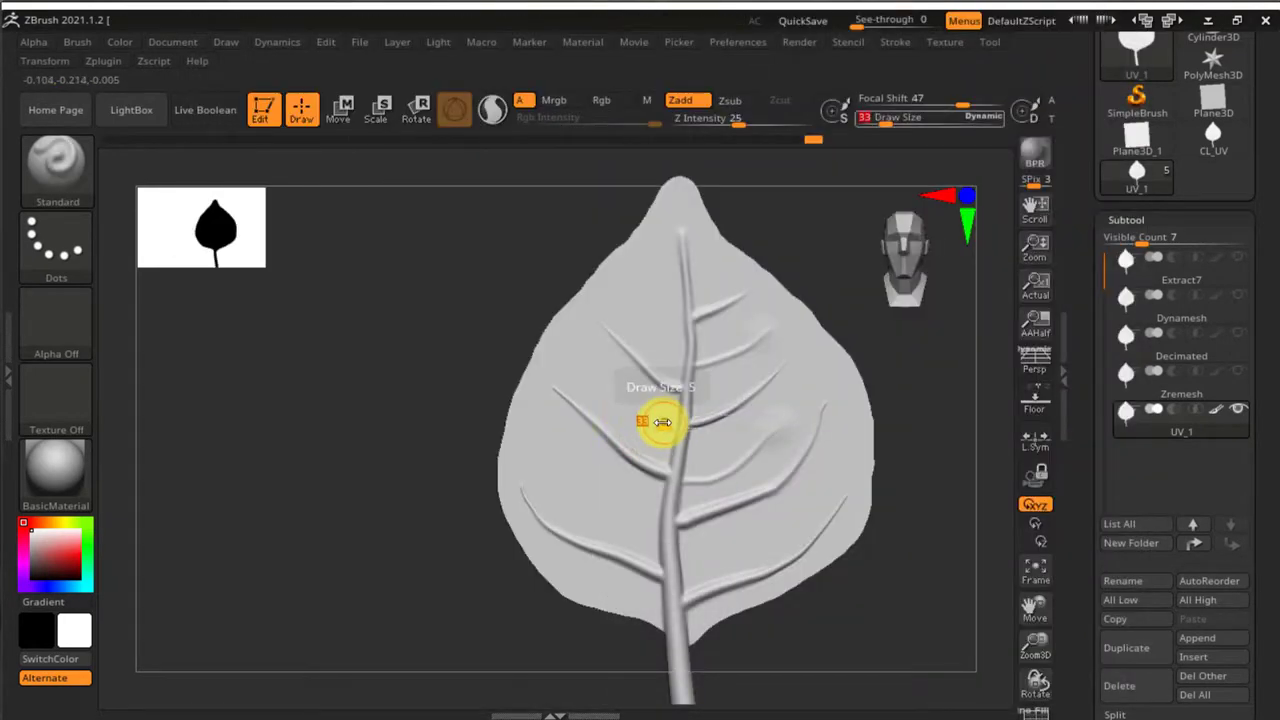
left_click(660, 425)
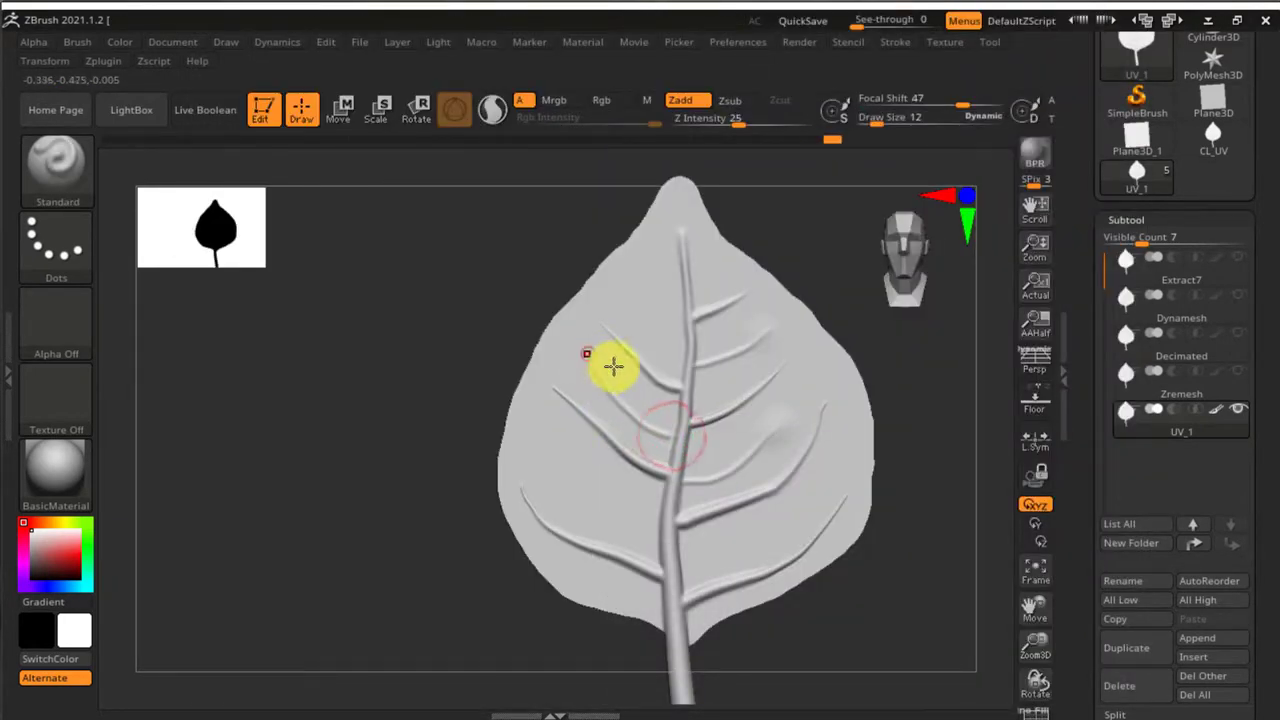
left_click_drag(613, 366, 672, 432)
Sculpt small branch veins off the three left side veins and the lowest right one, and check the relief from an angle.
left_click_drag(640, 278, 657, 401)
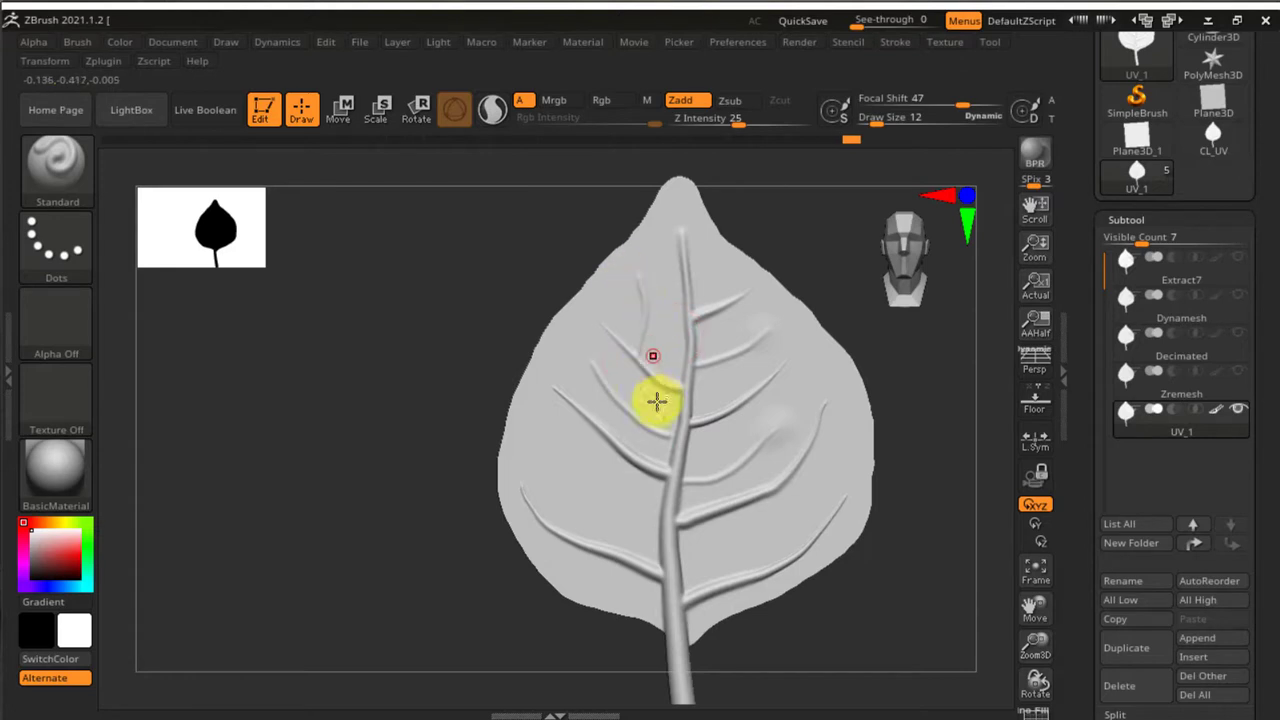
left_click_drag(540, 434, 662, 468)
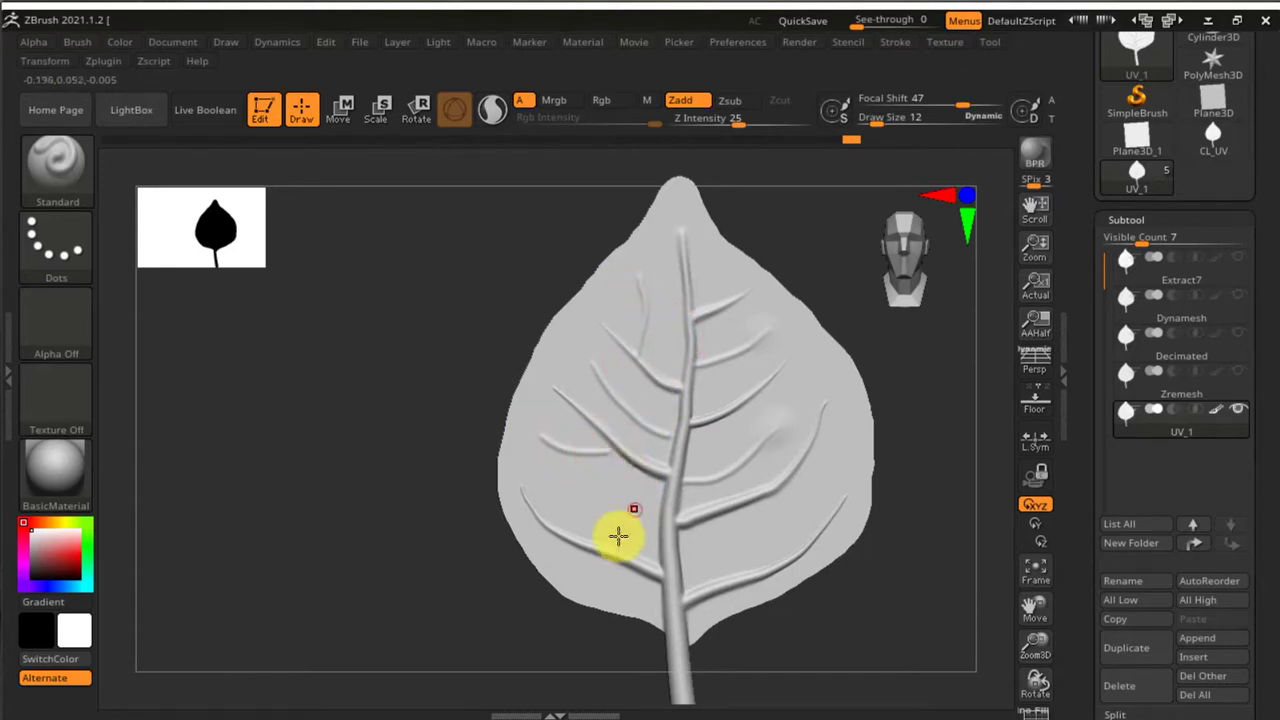
left_click_drag(602, 539, 562, 484)
left_click_drag(711, 578, 762, 530)
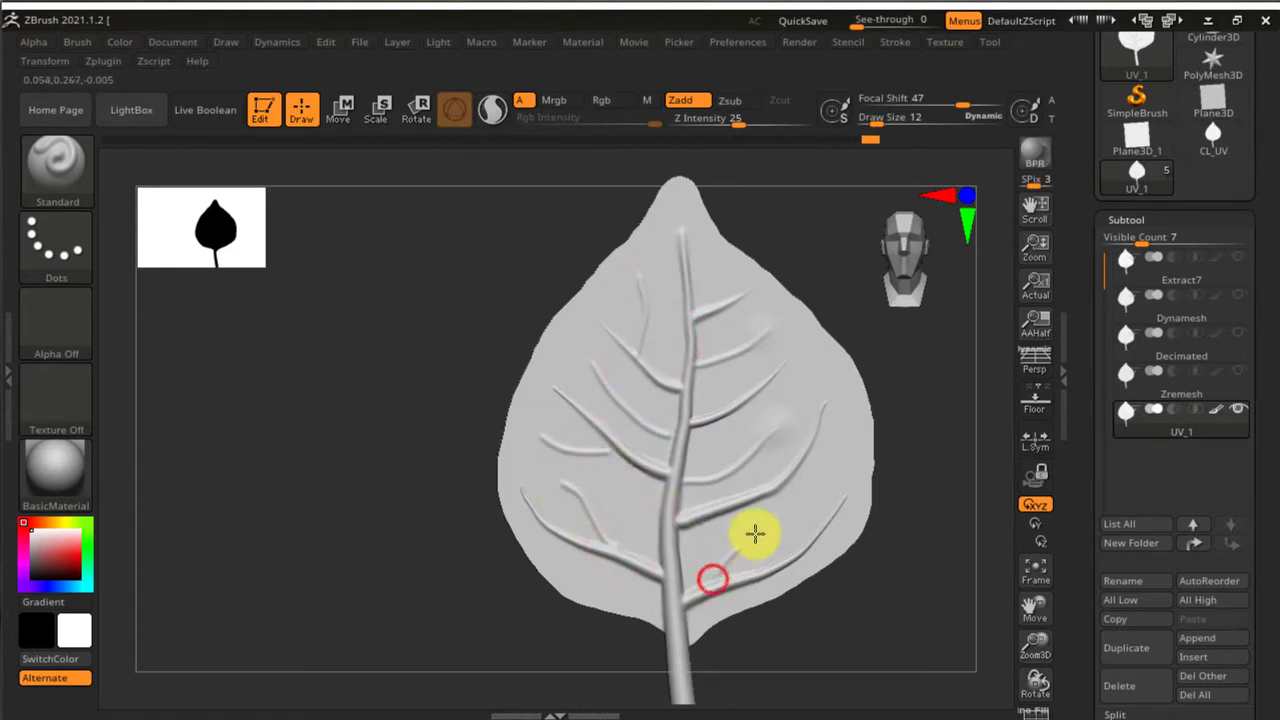
right_click_drag(778, 452, 803, 437)
mouse_move(689, 418)
right_mouse_down()
mouse_move(851, 434)
mouse_move(683, 474)
mouse_move(805, 443)
mouse_move(851, 446)
mouse_move(649, 374)
right_mouse_up()
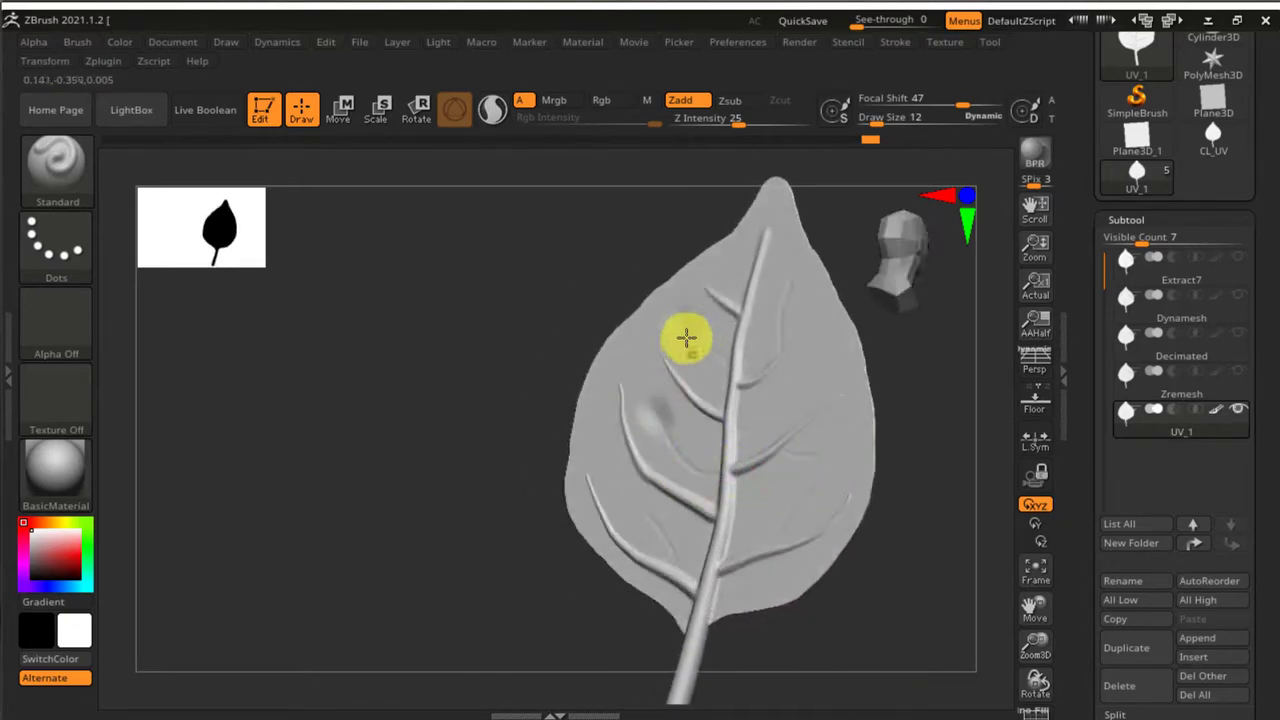
Compare both faces of the leaf and undo the recently sculpted thin veins between the main side veins.
mouse_move(689, 418)
right_mouse_down()
mouse_move(674, 437)
mouse_move(674, 418)
right_mouse_up()
key("ctrl")
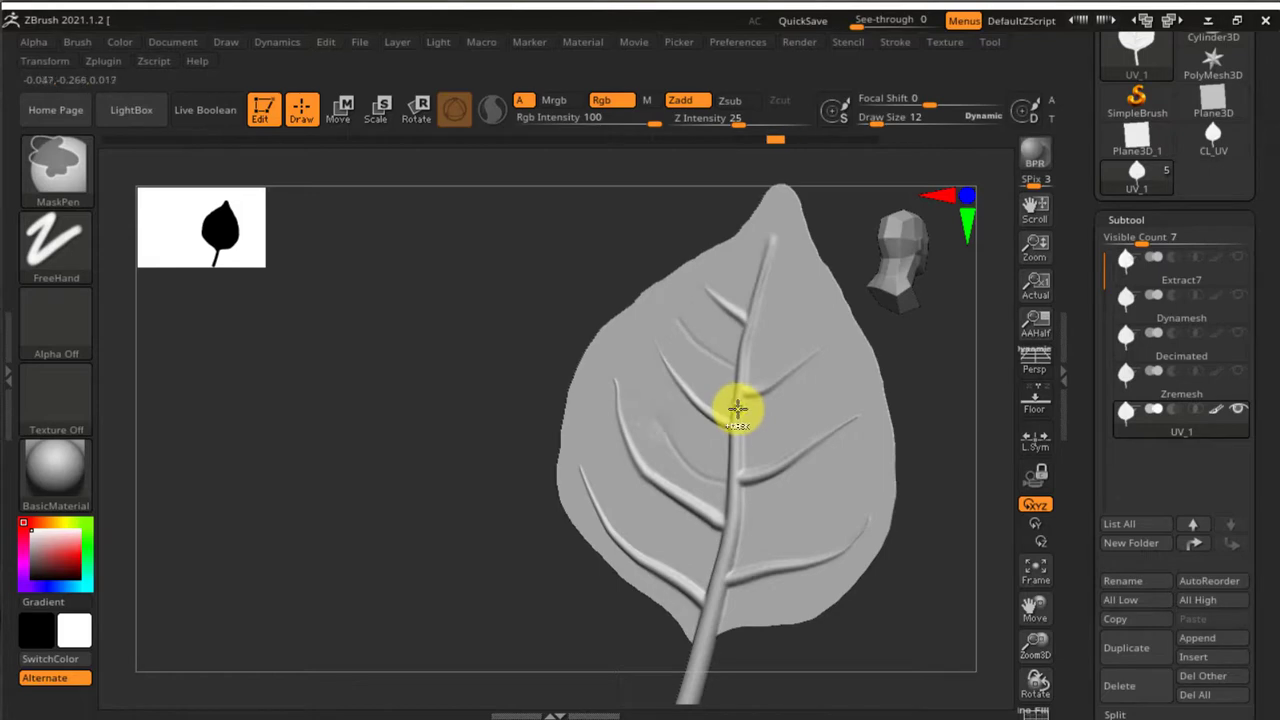
mouse_move(700, 417)
right_mouse_down()
mouse_move(594, 414)
mouse_move(692, 410)
mouse_move(600, 440)
mouse_move(728, 427)
mouse_move(714, 423)
mouse_move(766, 434)
mouse_move(626, 457)
mouse_move(835, 431)
right_mouse_up()
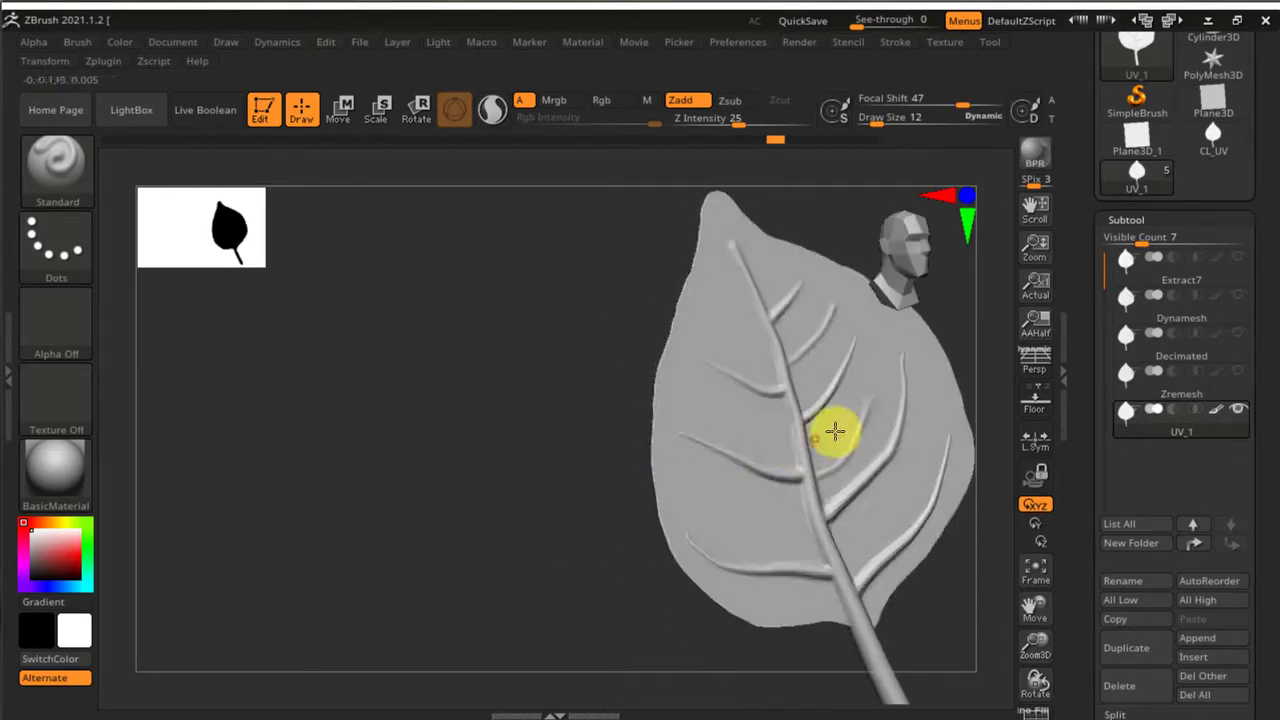
right_click_drag(738, 442, 826, 434)
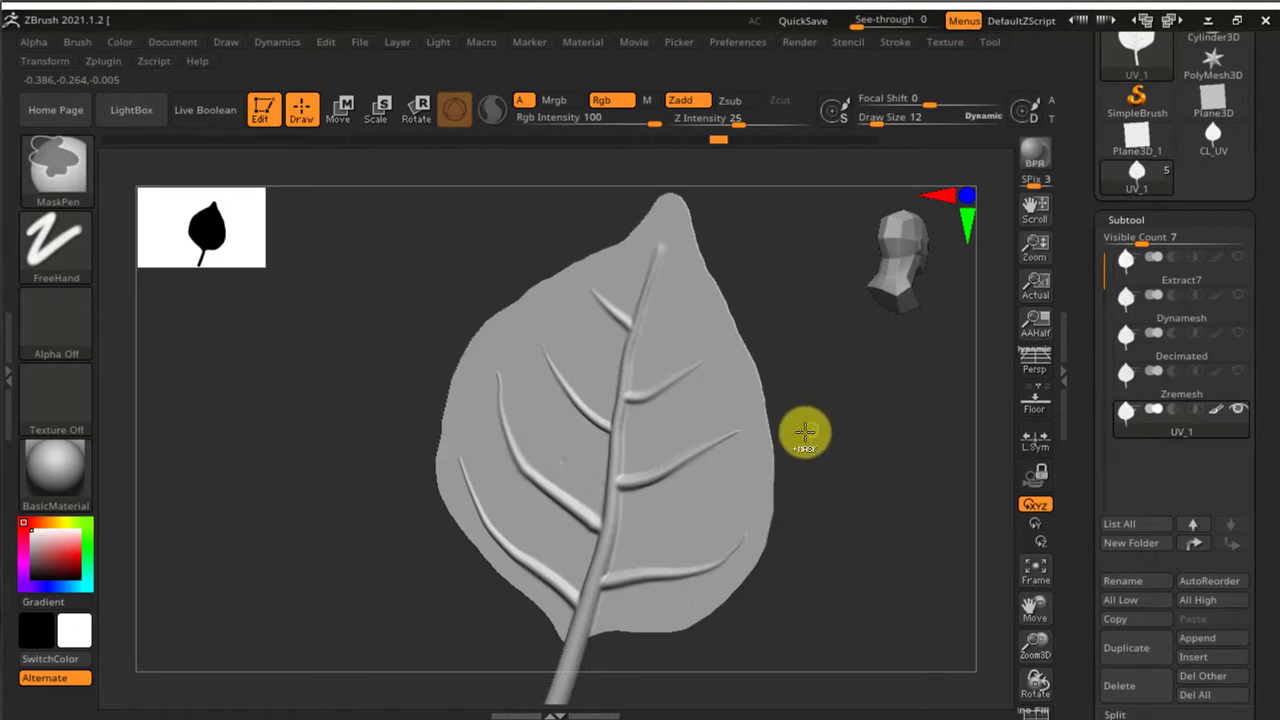
Open the Standard brush's Auto Masking settings and enable BackfaceMask.
left_click(12, 363)
left_click_drag(157, 130, 190, 547)
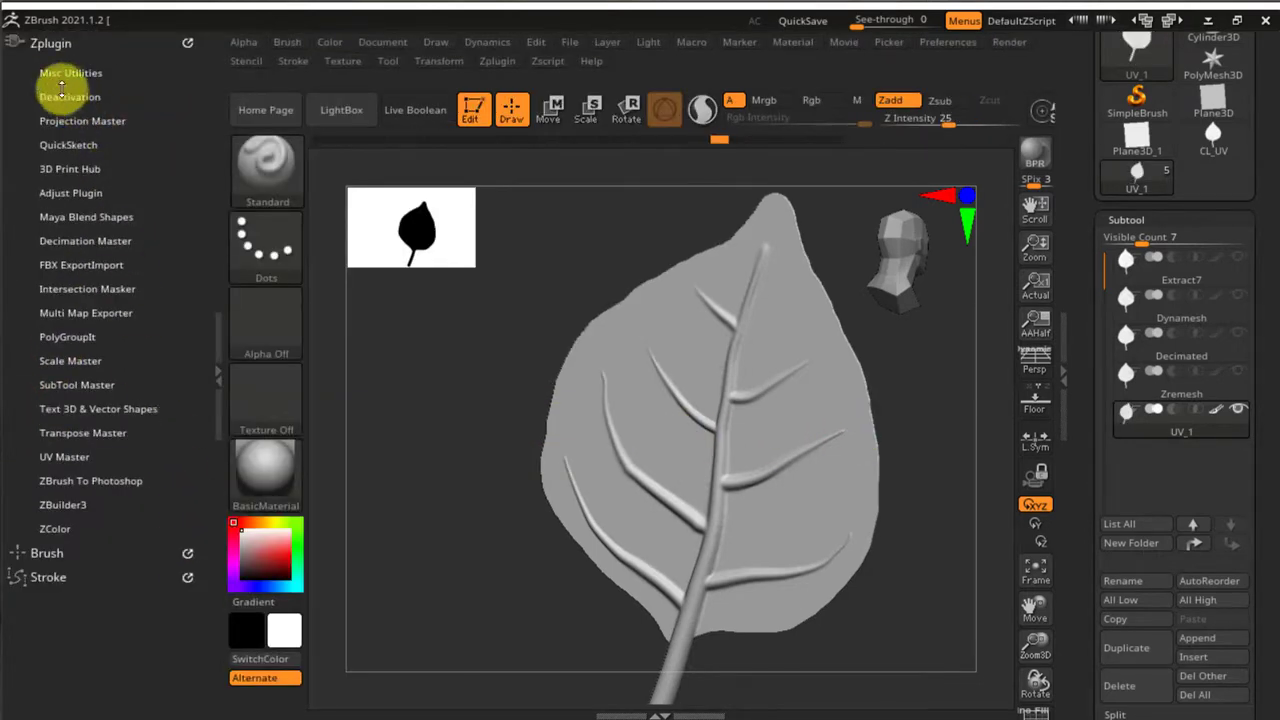
left_click(50, 42)
left_click(46, 64)
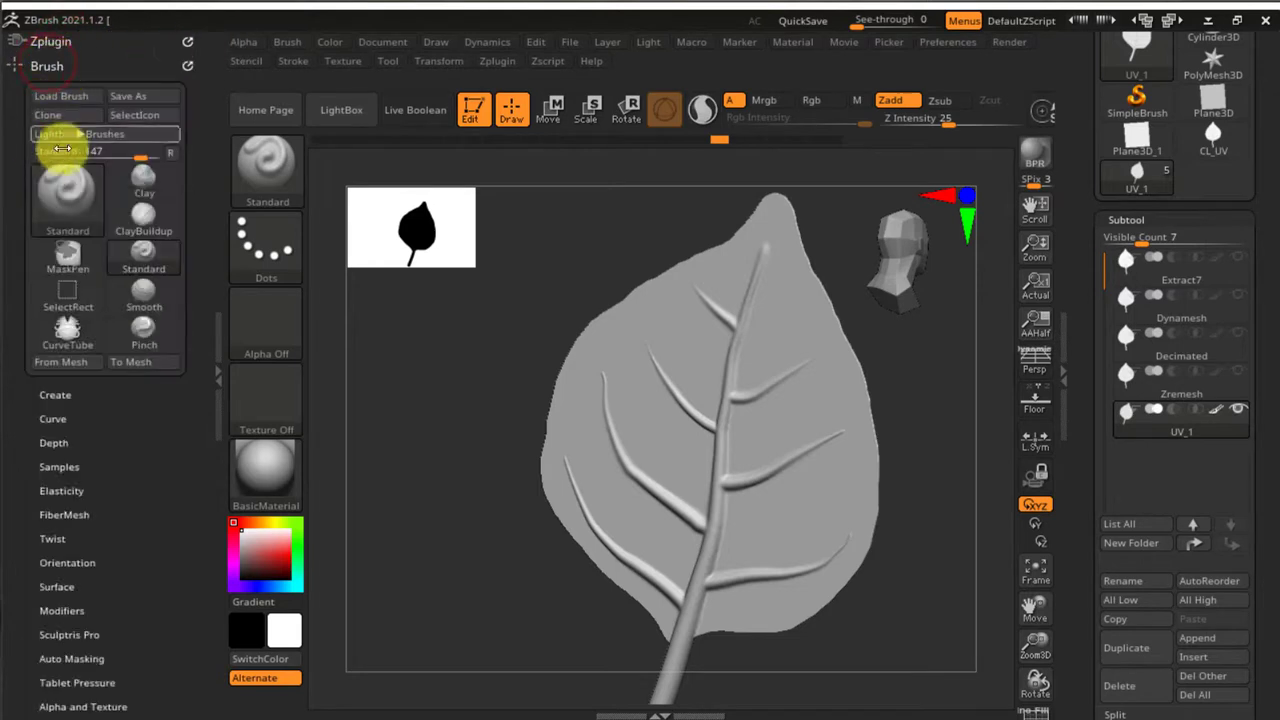
mouse_move(23, 510)
left_mouse_down()
mouse_move(86, 400)
mouse_move(23, 306)
mouse_move(26, 262)
left_mouse_up()
left_click(85, 416)
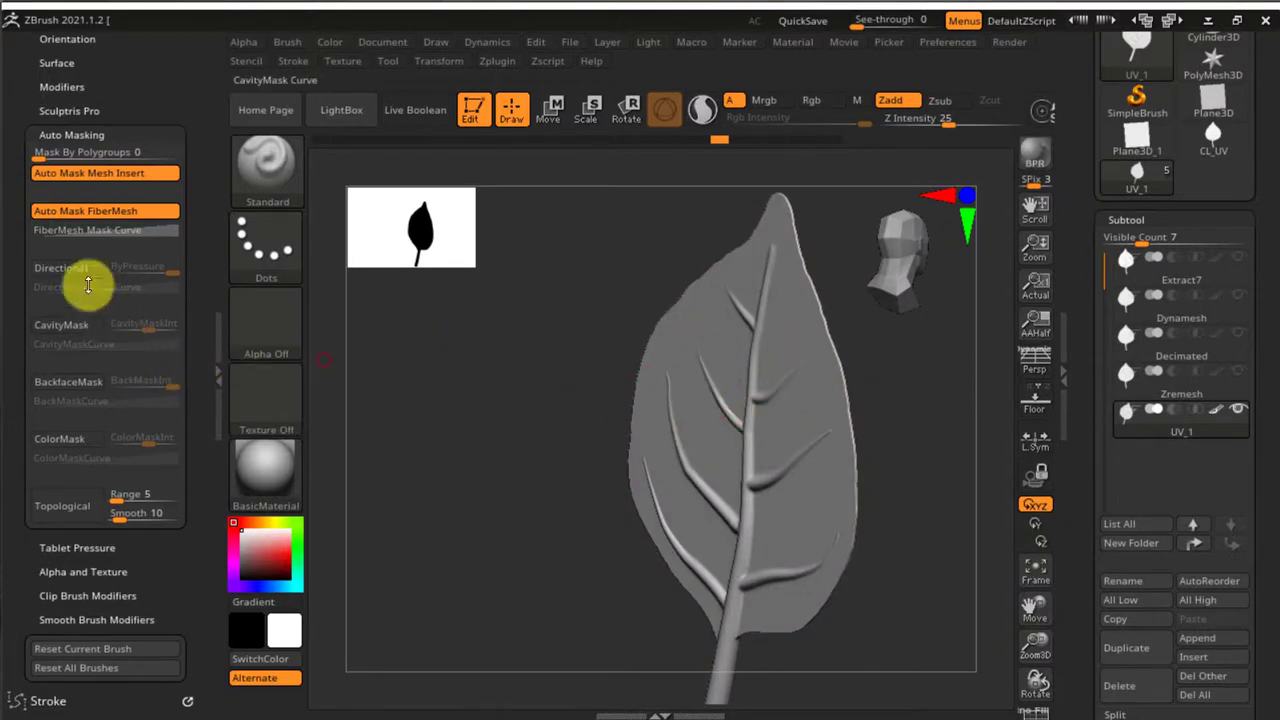
left_click(68, 381)
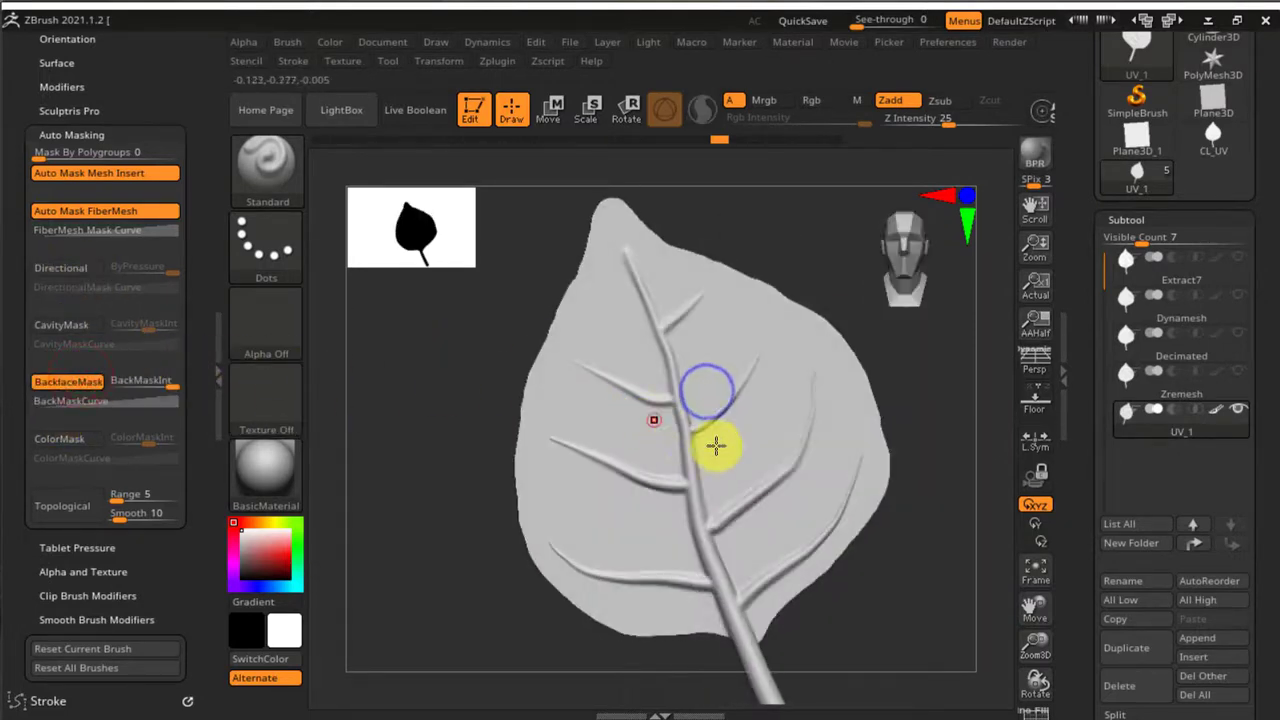
Sculpt a test vein between the side veins on each face of the leaf and inspect both faces and the edge.
mouse_move(706, 484)
left_mouse_down()
mouse_move(757, 437)
mouse_move(777, 374)
left_mouse_up()
left_click_drag(737, 449, 674, 480)
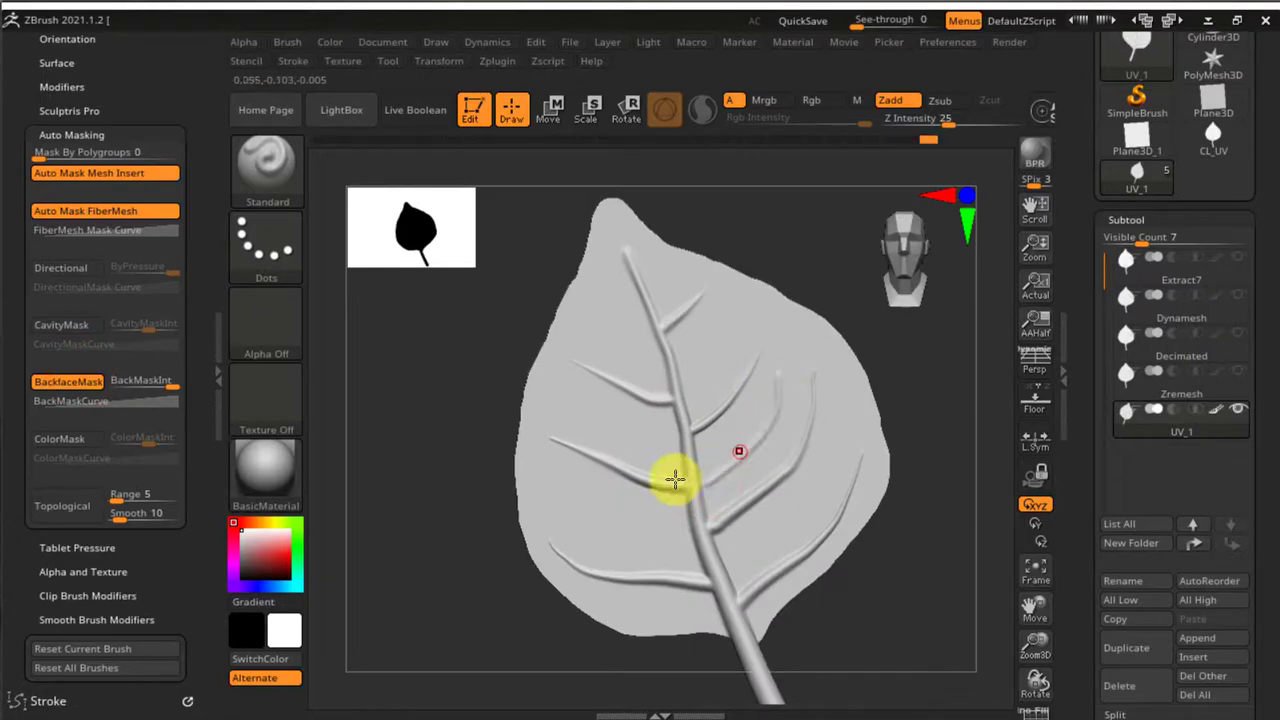
mouse_move(635, 480)
right_mouse_down()
mouse_move(791, 449)
mouse_move(764, 458)
right_mouse_up()
left_click_drag(530, 541, 509, 495)
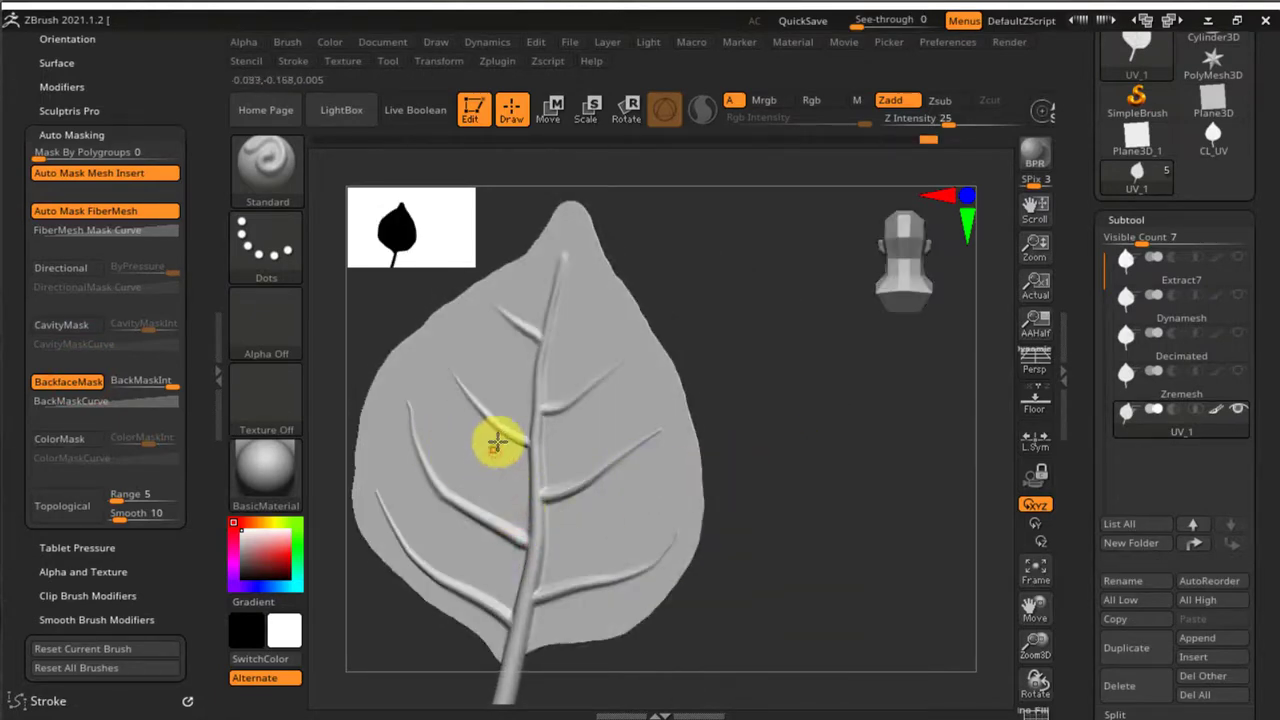
left_click_drag(506, 434, 436, 425)
right_click_drag(578, 462, 529, 477)
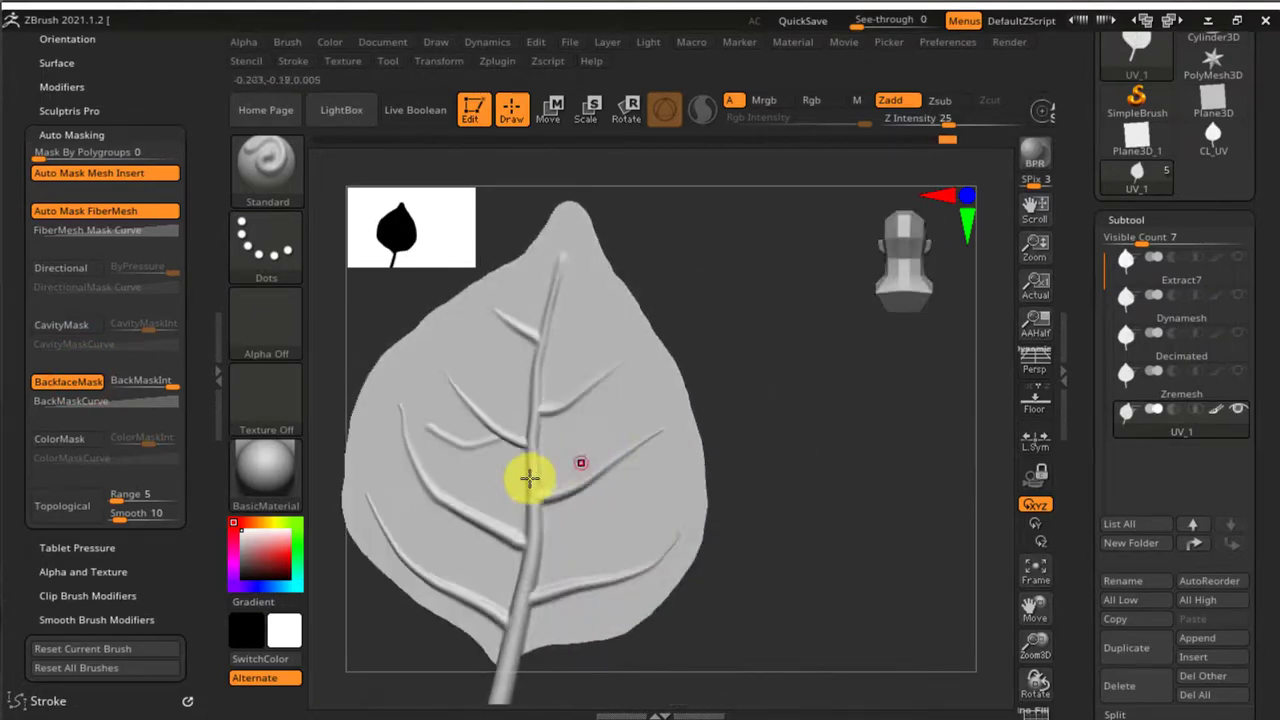
mouse_move(683, 446)
right_mouse_down()
mouse_move(554, 457)
mouse_move(685, 444)
mouse_move(714, 406)
mouse_move(837, 409)
mouse_move(806, 547)
mouse_move(903, 480)
mouse_move(849, 451)
mouse_move(689, 440)
mouse_move(722, 479)
right_mouse_up()
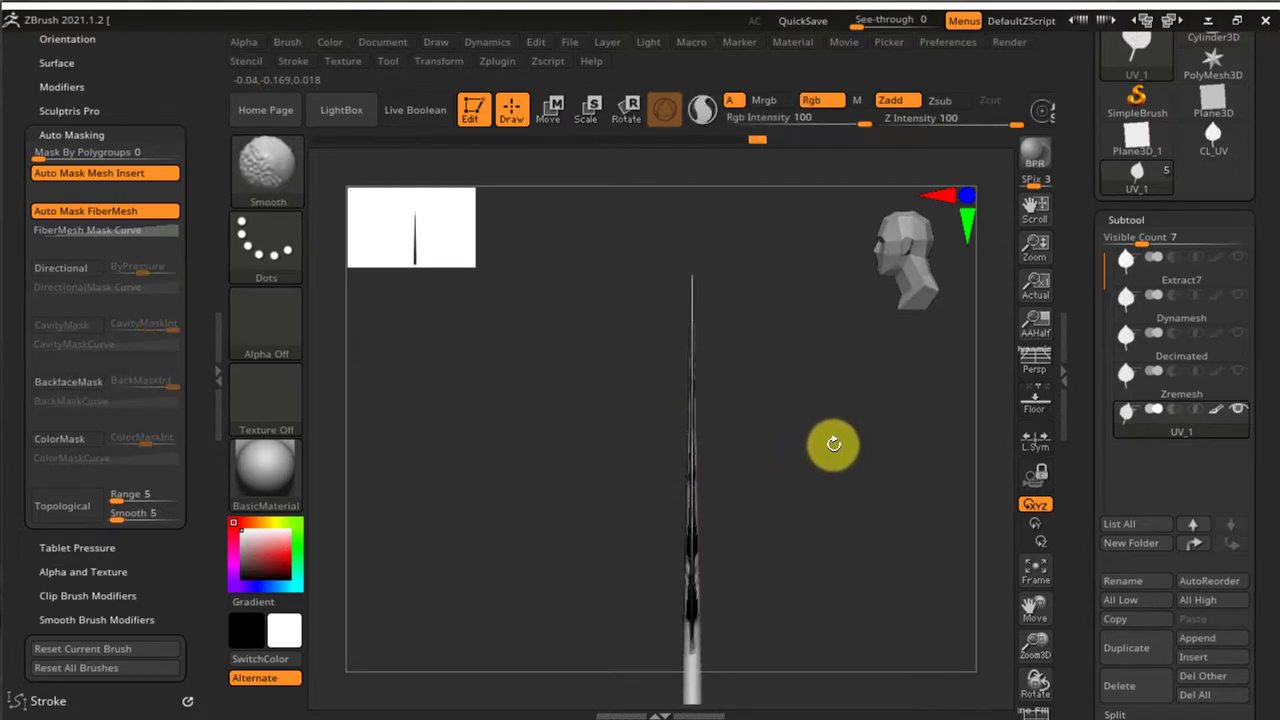
mouse_move(834, 414)
right_mouse_down()
mouse_move(780, 434)
mouse_move(817, 374)
mouse_move(861, 419)
right_mouse_up()
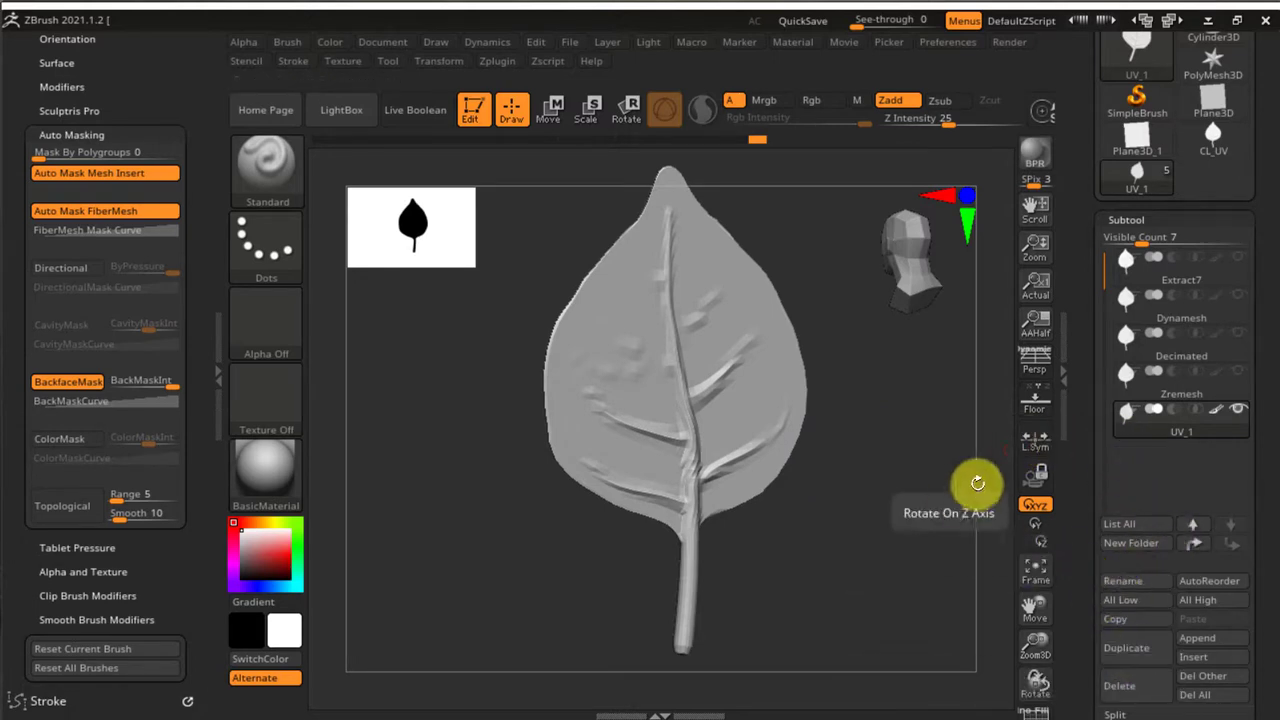
Duplicate the UV_1 subtool, hide the original and rename the copy Variation_A.
left_click(1147, 658)
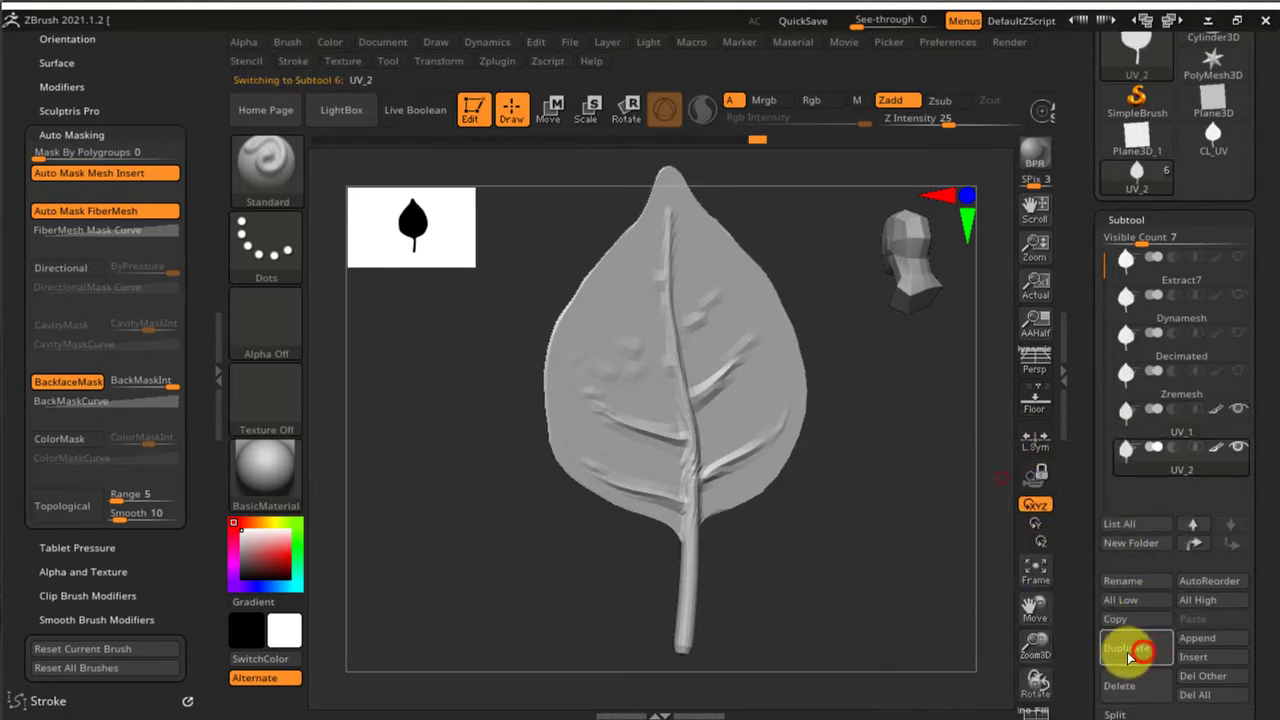
left_click(1237, 410)
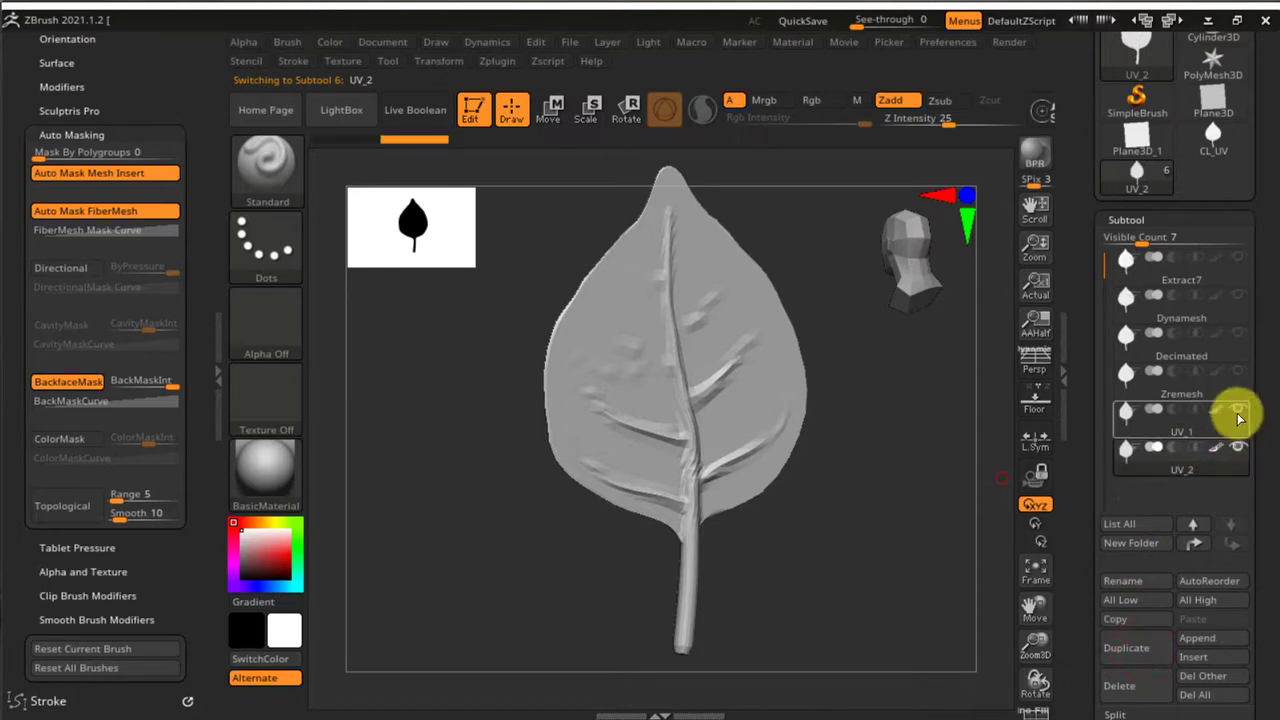
left_click(1134, 582)
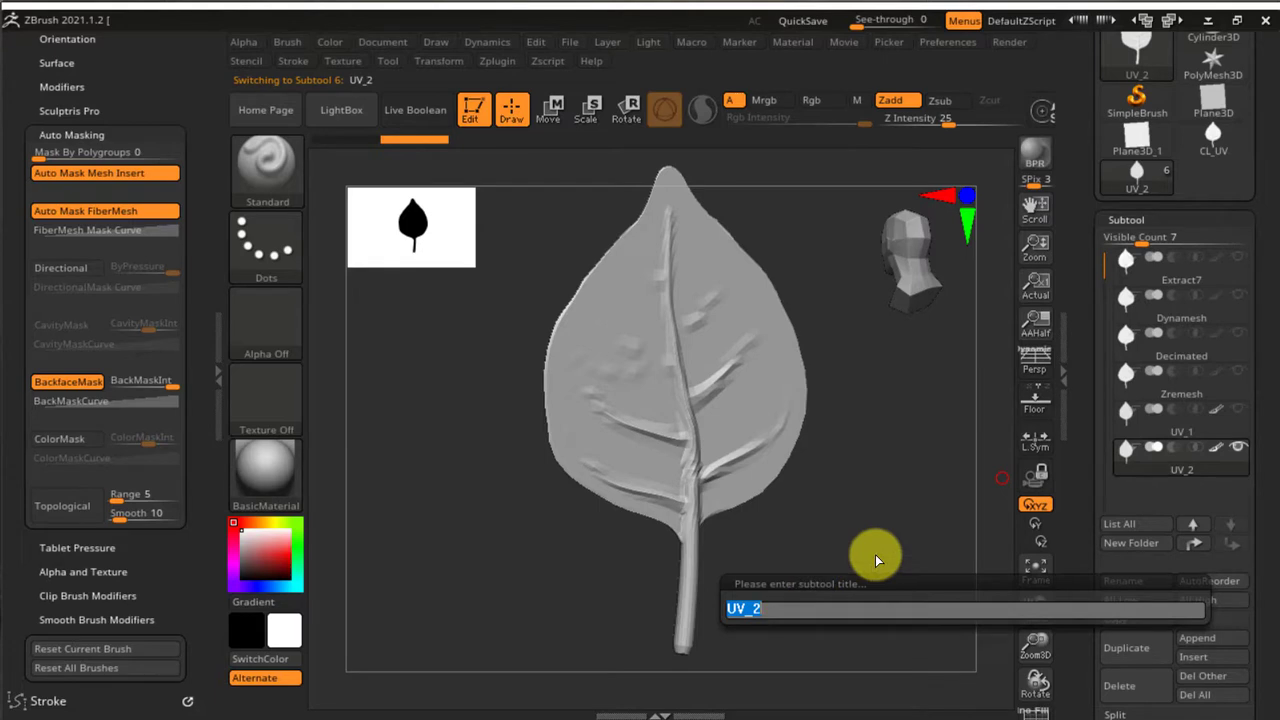
type("Variation_A")
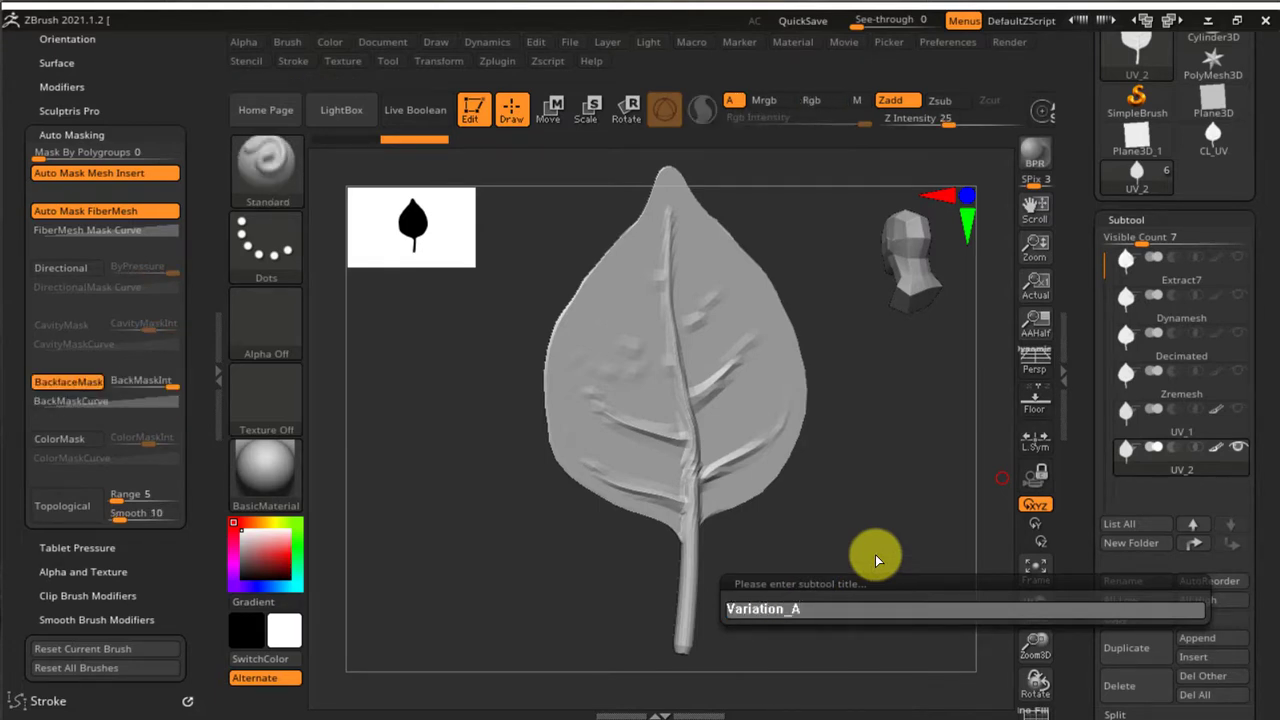
key("Return")
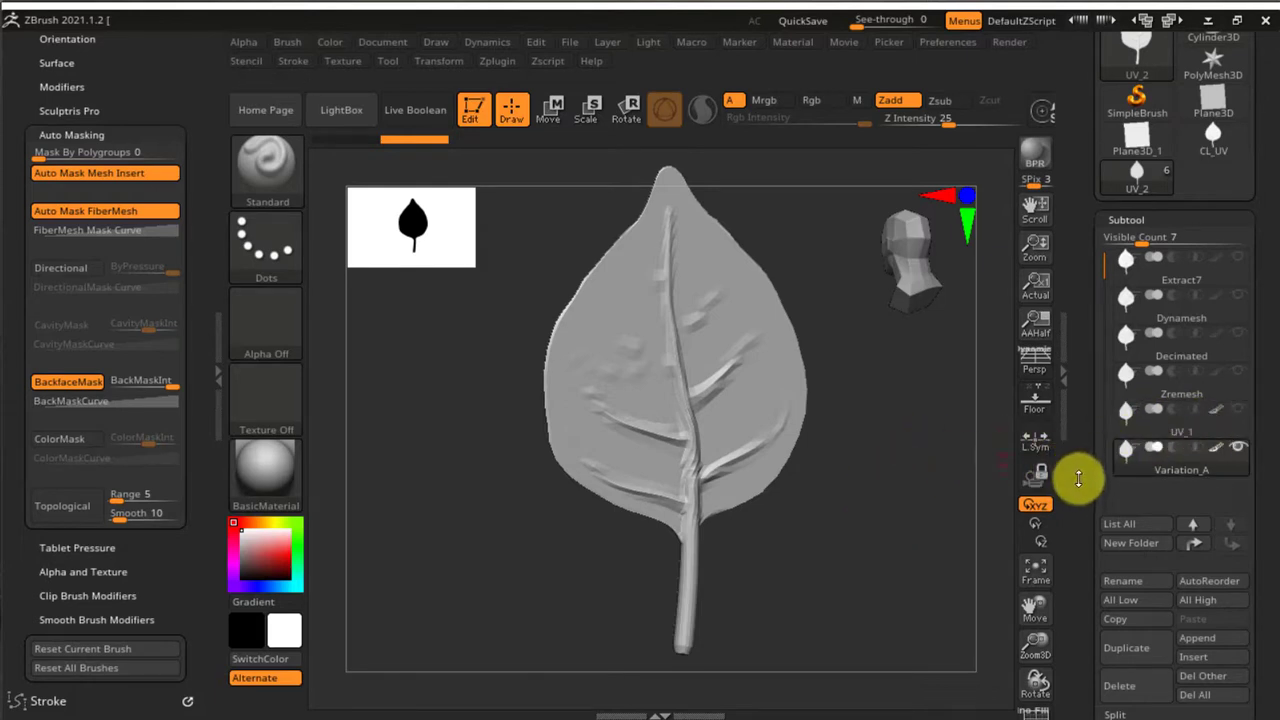
Check the leaf's polygon wireframe and open the Deformation settings for Variation_A.
left_click_drag(1077, 479, 1078, 396)
left_click_drag(1080, 485, 1079, 413)
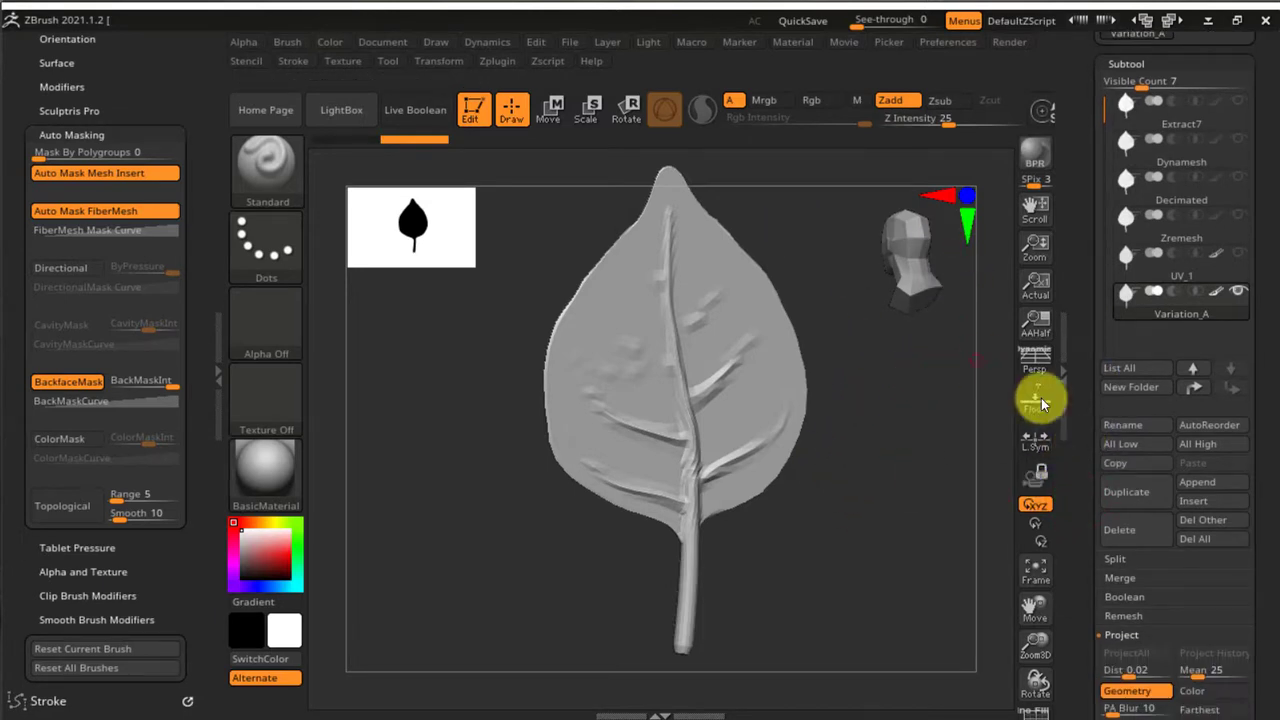
left_click_drag(1089, 493, 1101, 457)
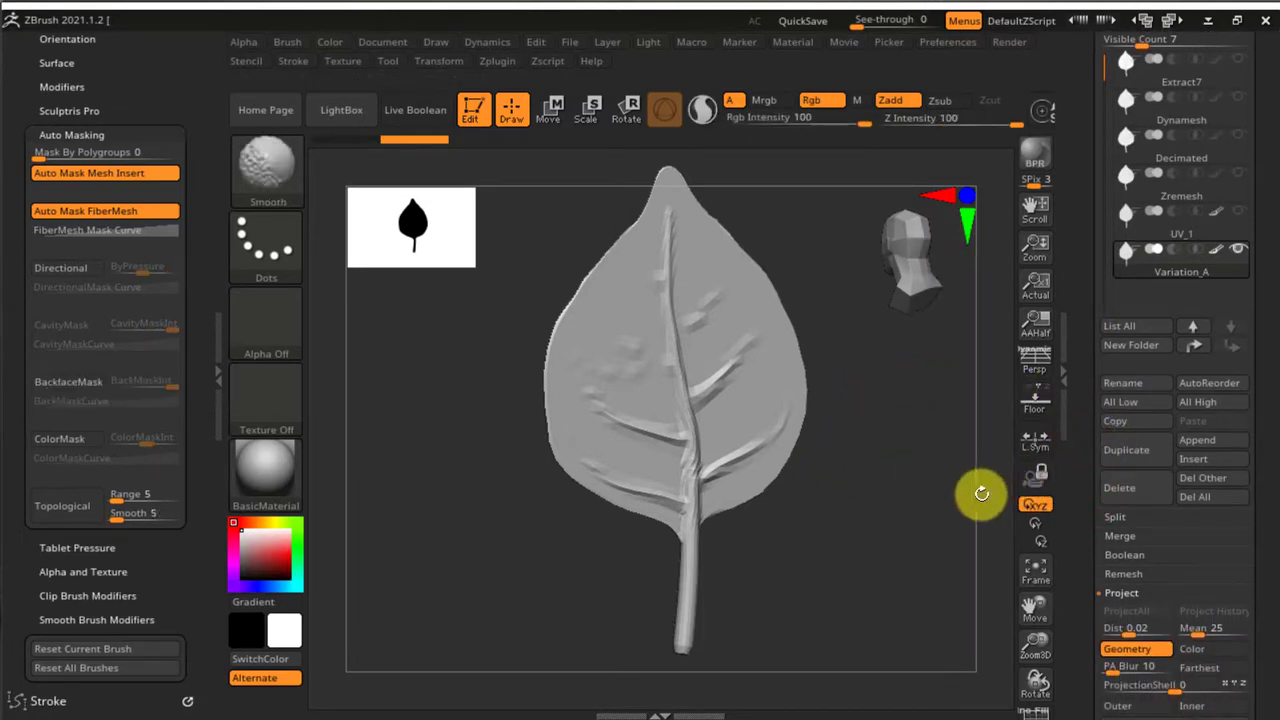
key("shift+f")
key("shift+f")
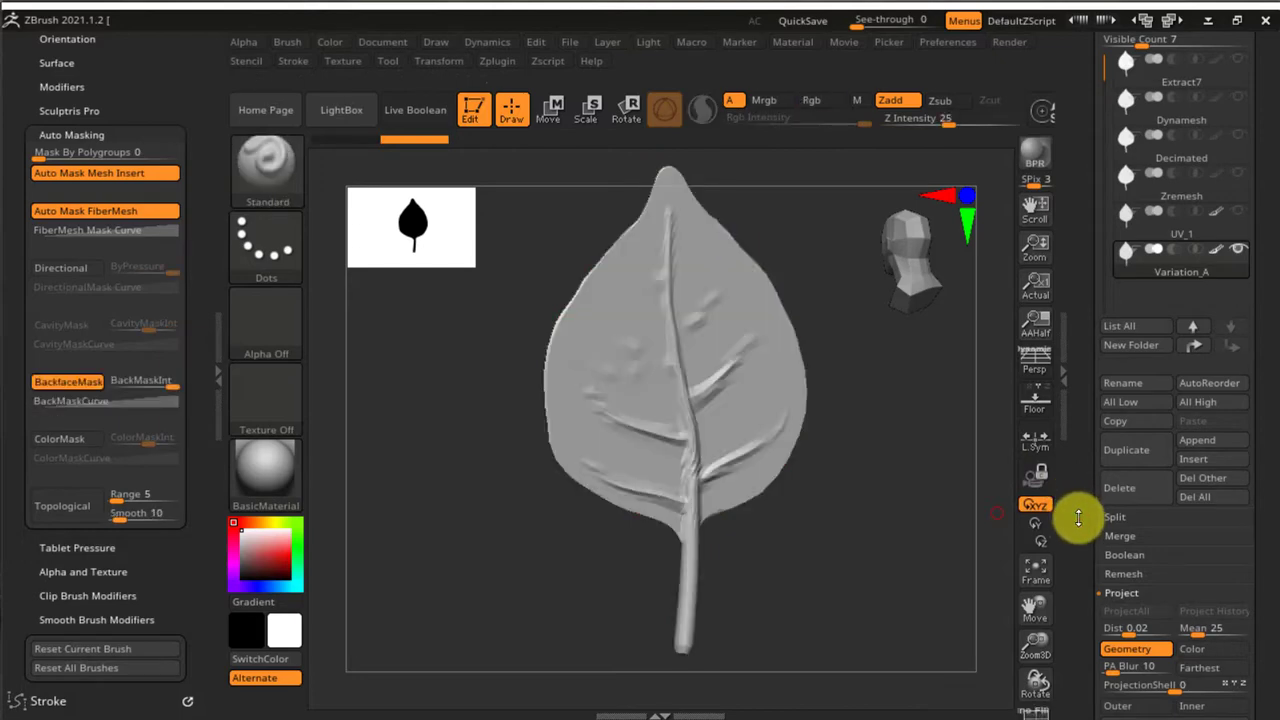
left_click_drag(1077, 512, 1084, 469)
left_click_drag(1086, 567, 1084, 493)
right_click_drag(913, 485, 948, 486)
left_click_drag(1100, 566, 1094, 651)
left_click(1135, 496)
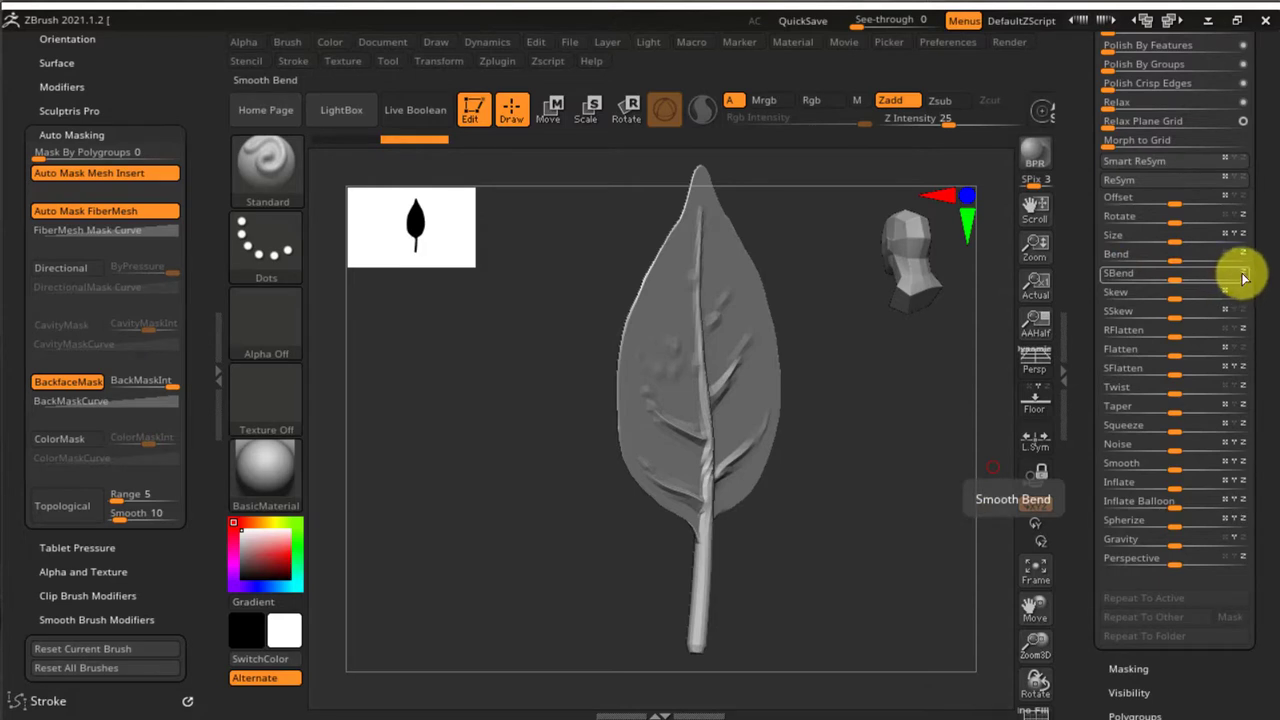
Try bending the whole leaf sideways with the SBend deformation and undo it.
left_click_drag(1180, 274, 1200, 277)
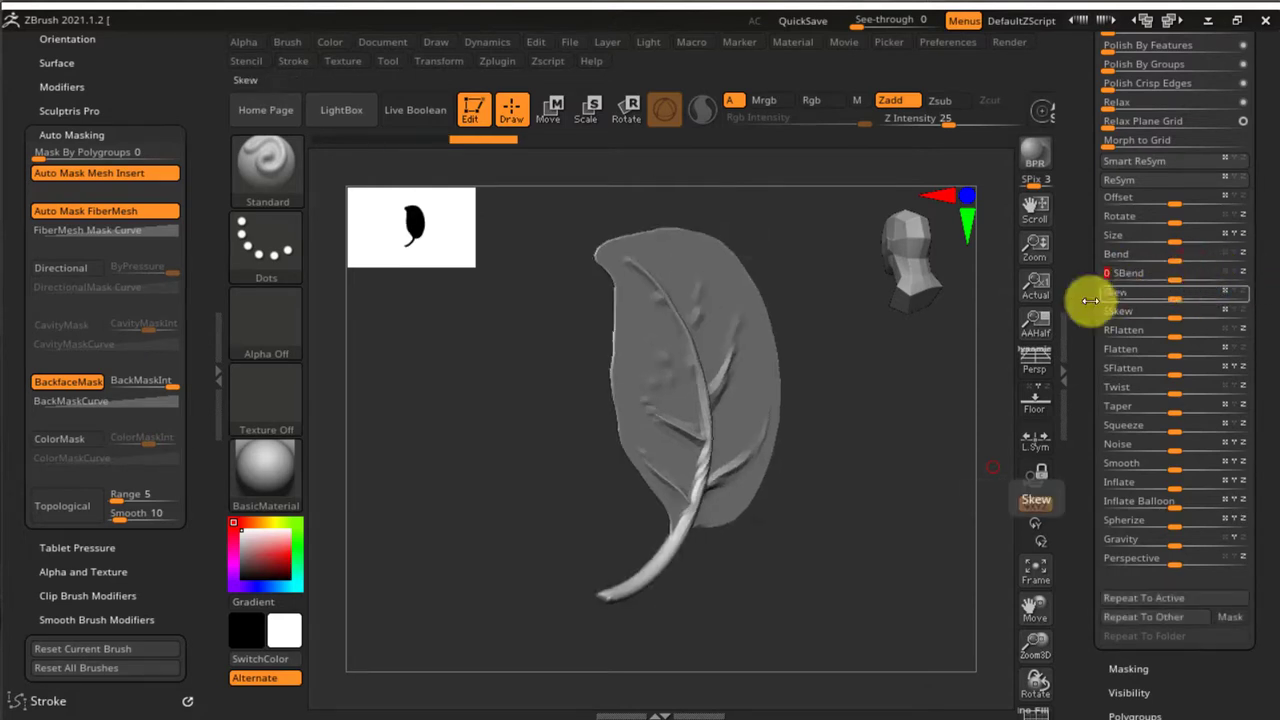
key("ctrl+z")
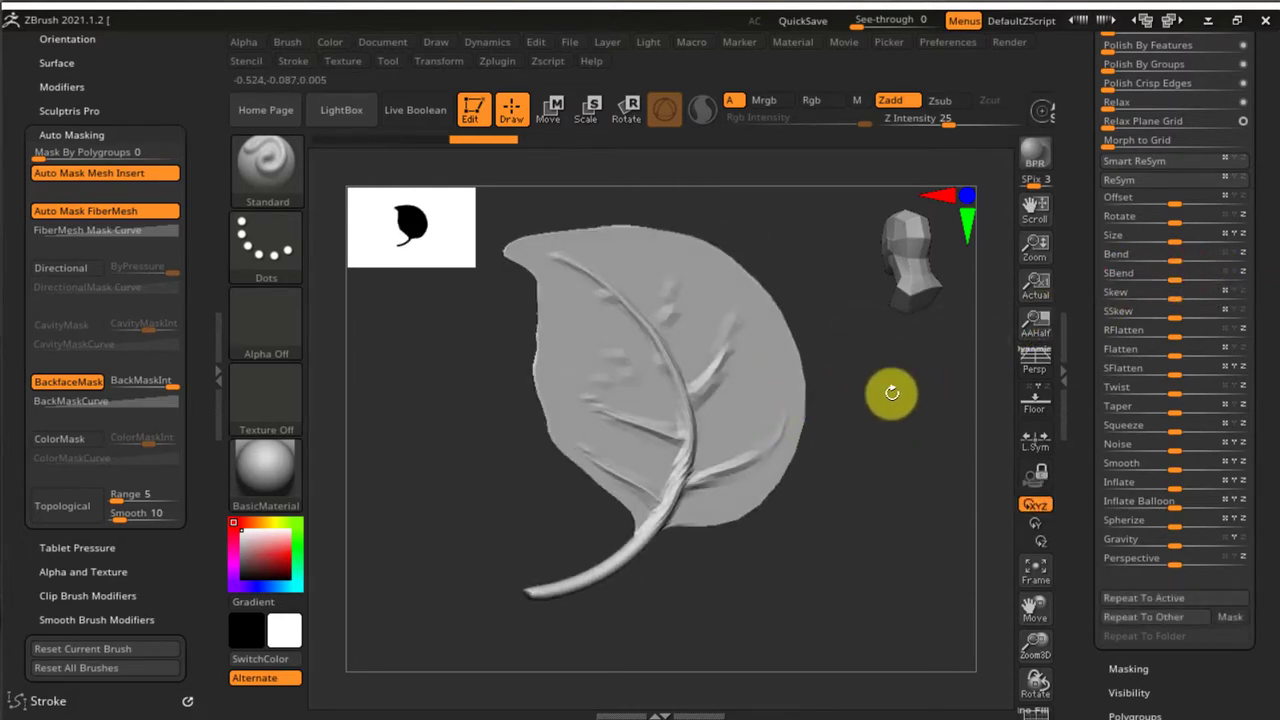
key("ctrl+z")
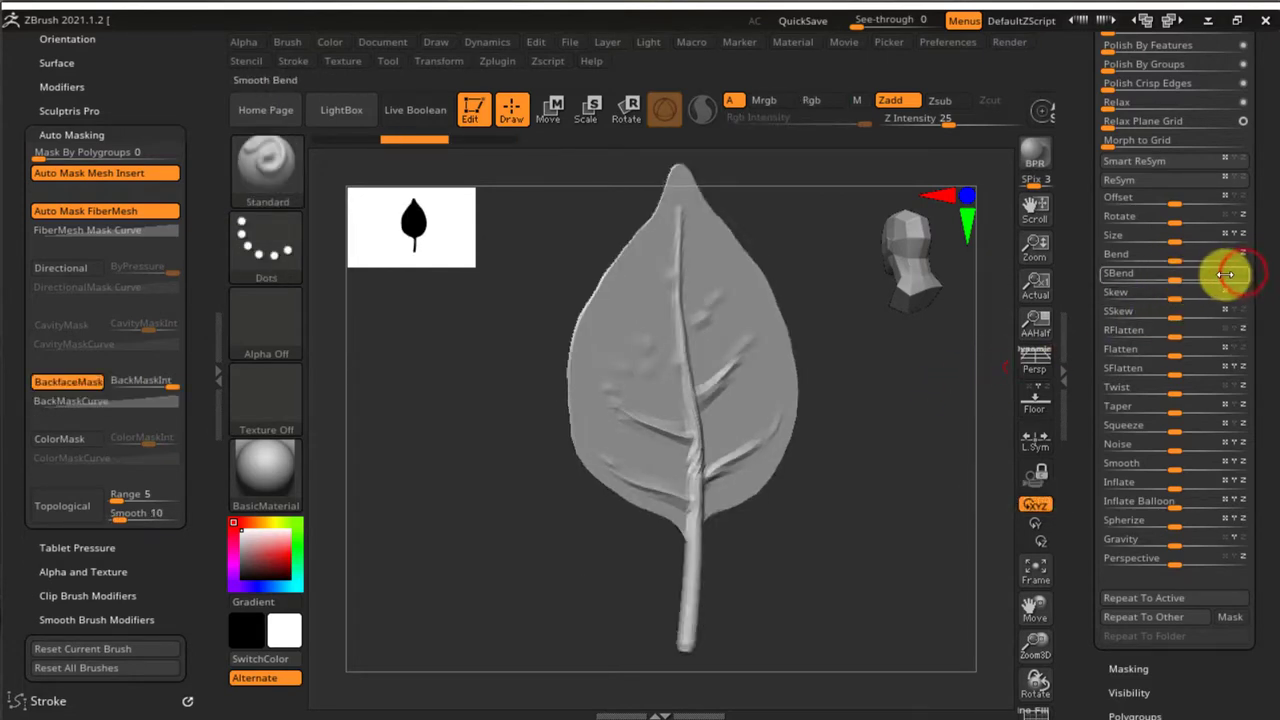
Curl the leaf's tip and stem in depth with SBend and add a slight sideways SBend of about 22 on the Z axis.
left_click_drag(1226, 277, 1143, 289)
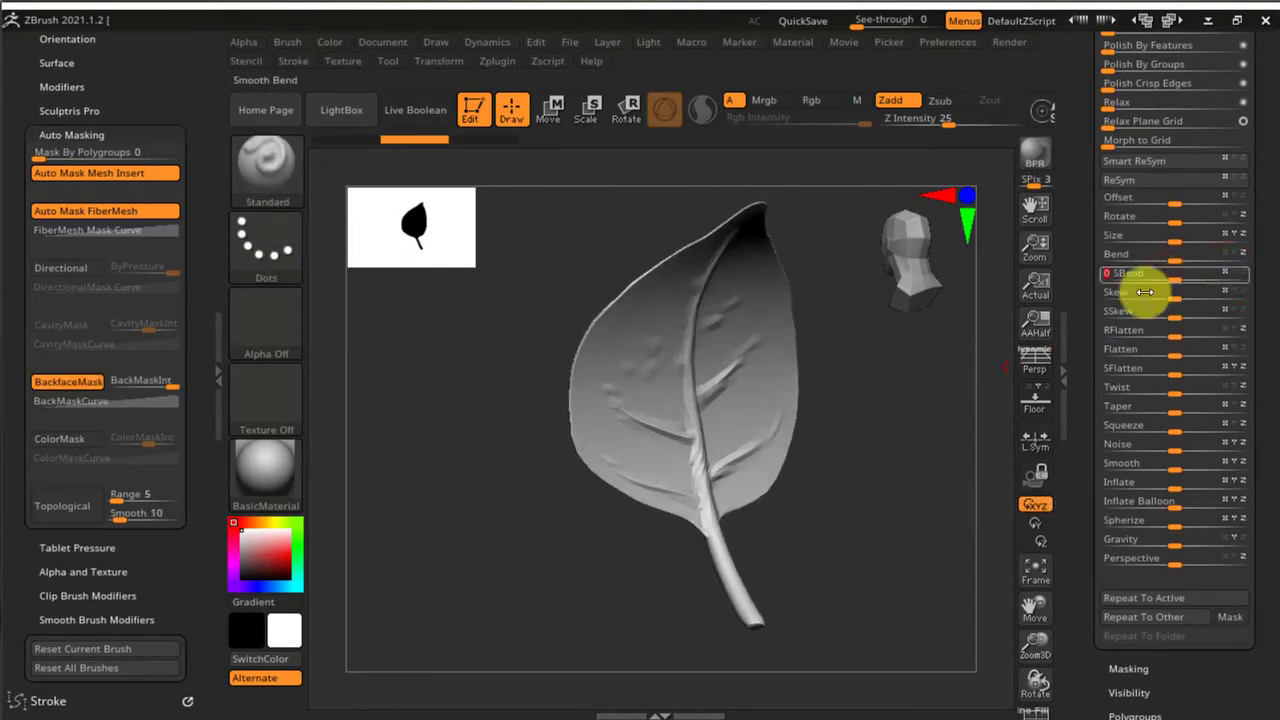
key("ctrl+z")
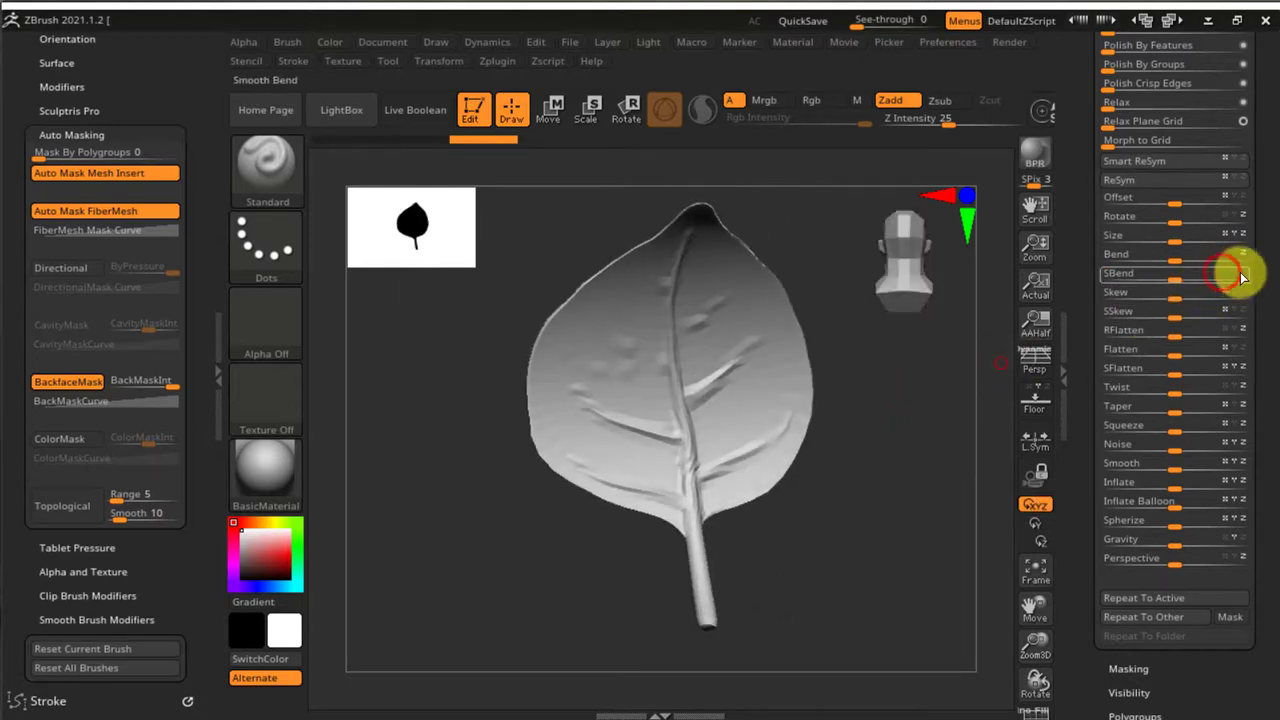
left_click_drag(1183, 279, 1196, 276)
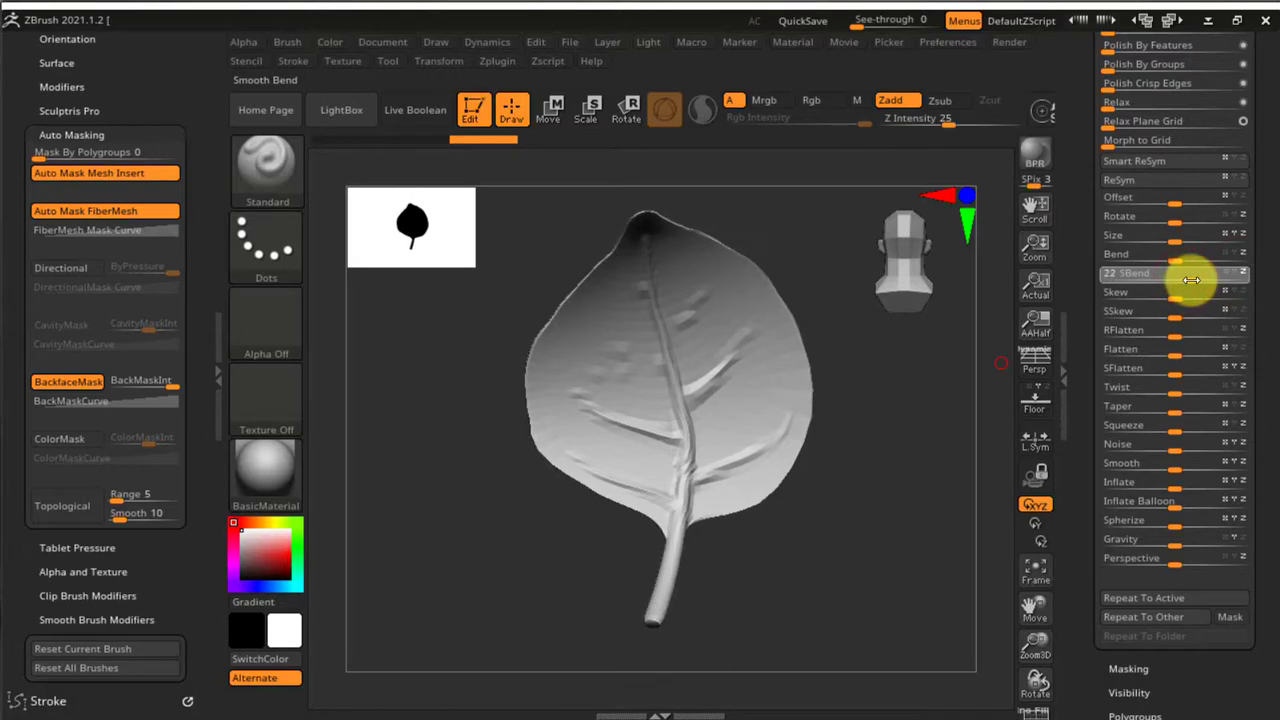
mouse_move(869, 466)
left_mouse_down()
mouse_move(937, 457)
mouse_move(850, 448)
mouse_move(885, 455)
mouse_move(917, 512)
mouse_move(866, 423)
mouse_move(872, 458)
left_mouse_up()
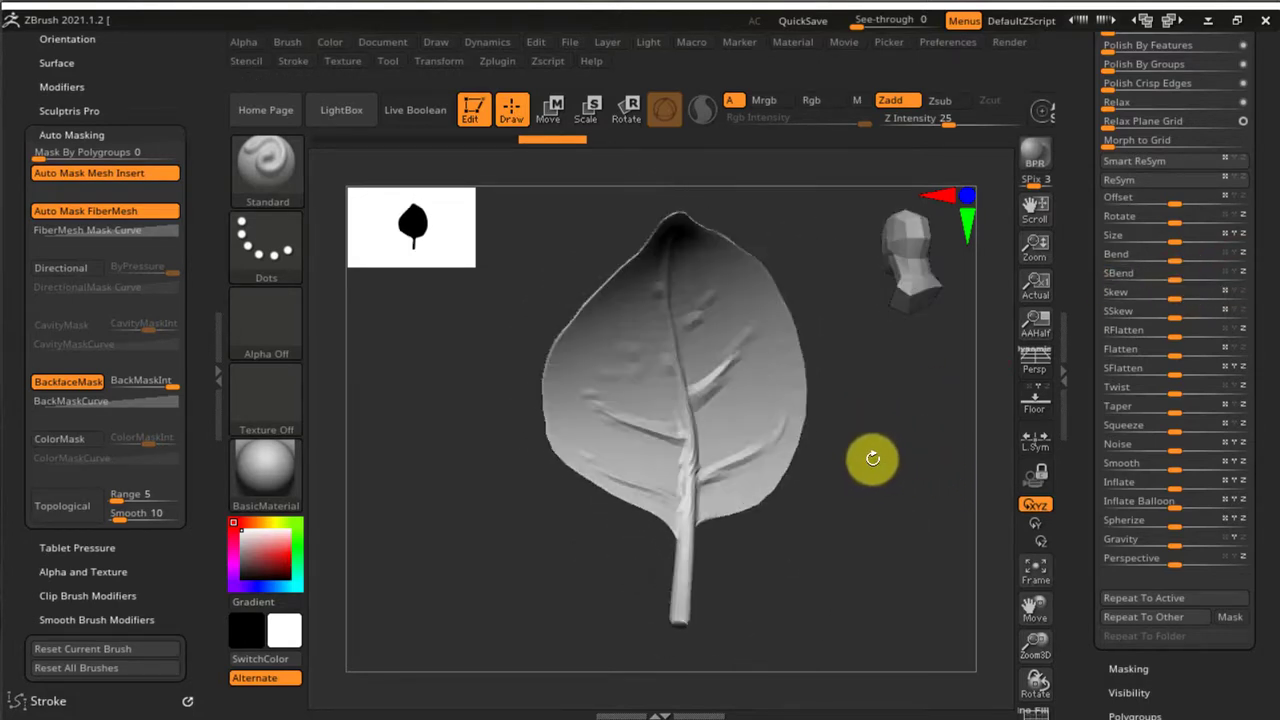
Switch to the Move brush and mask one half of the leaf along its midrib with a lasso mask.
key("b")
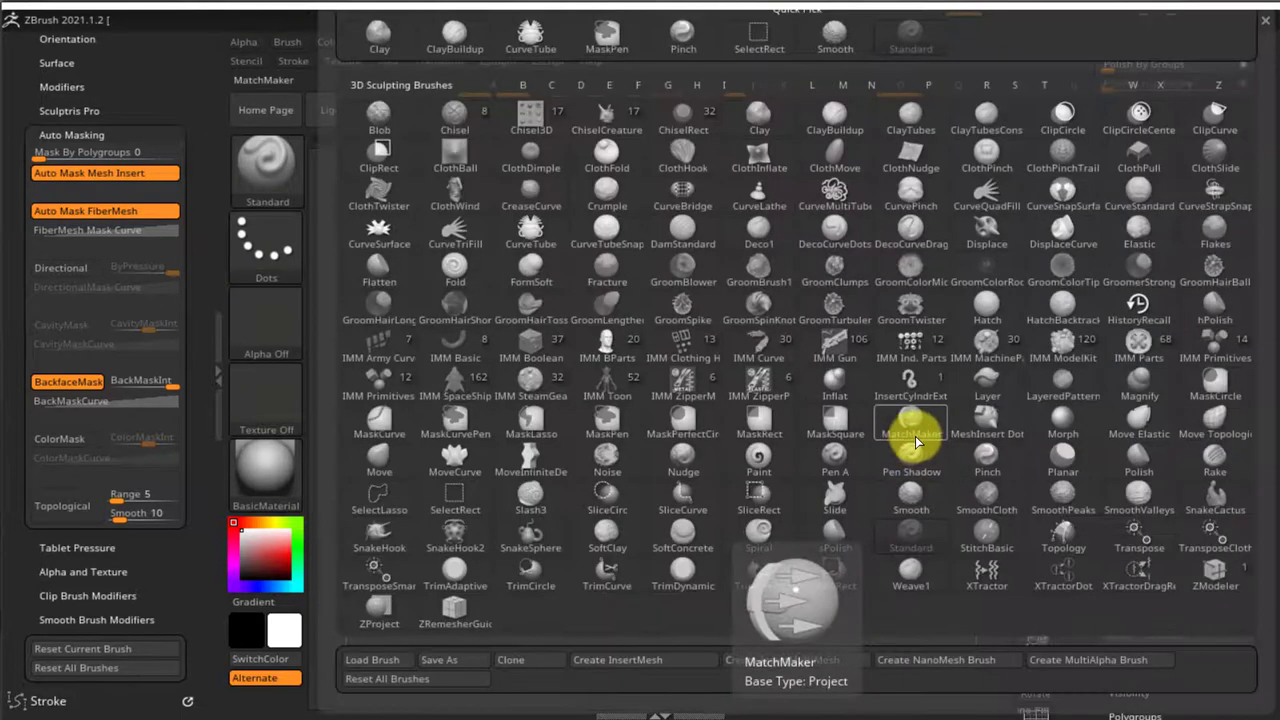
key("m")
key("v")
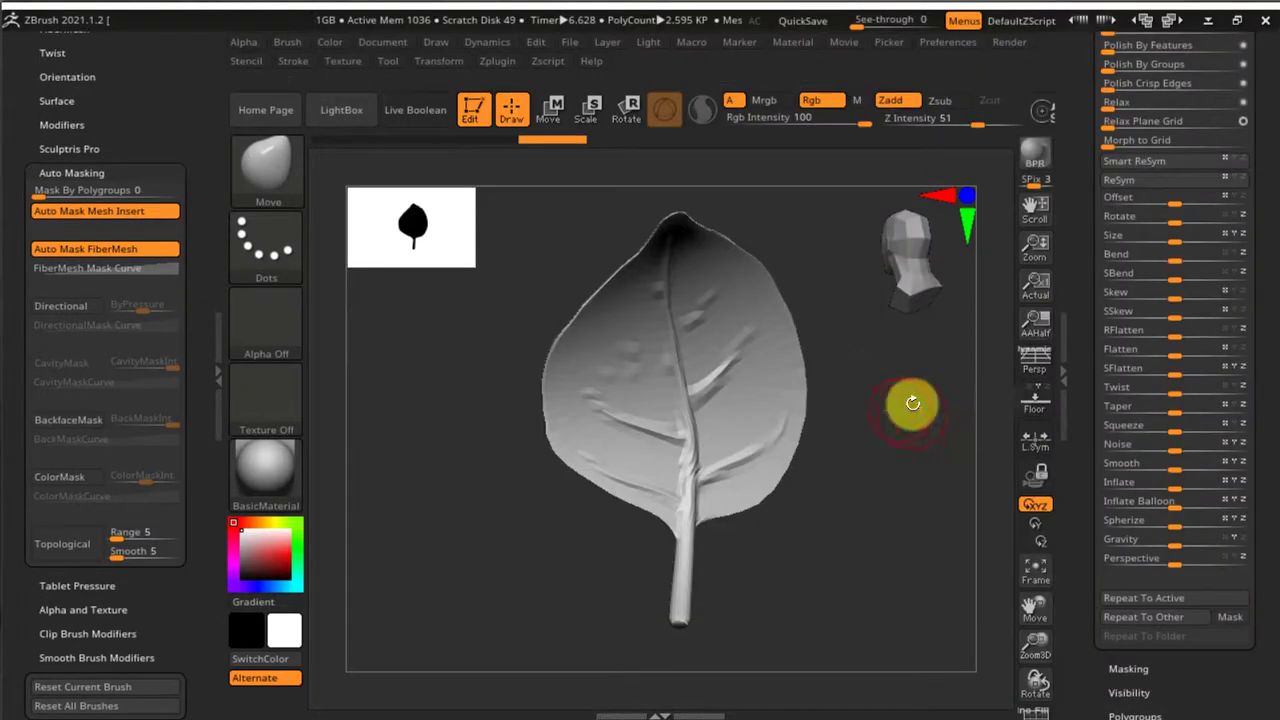
mouse_move(912, 403)
left_mouse_down()
mouse_move(877, 546)
mouse_move(883, 466)
mouse_move(867, 585)
left_mouse_up()
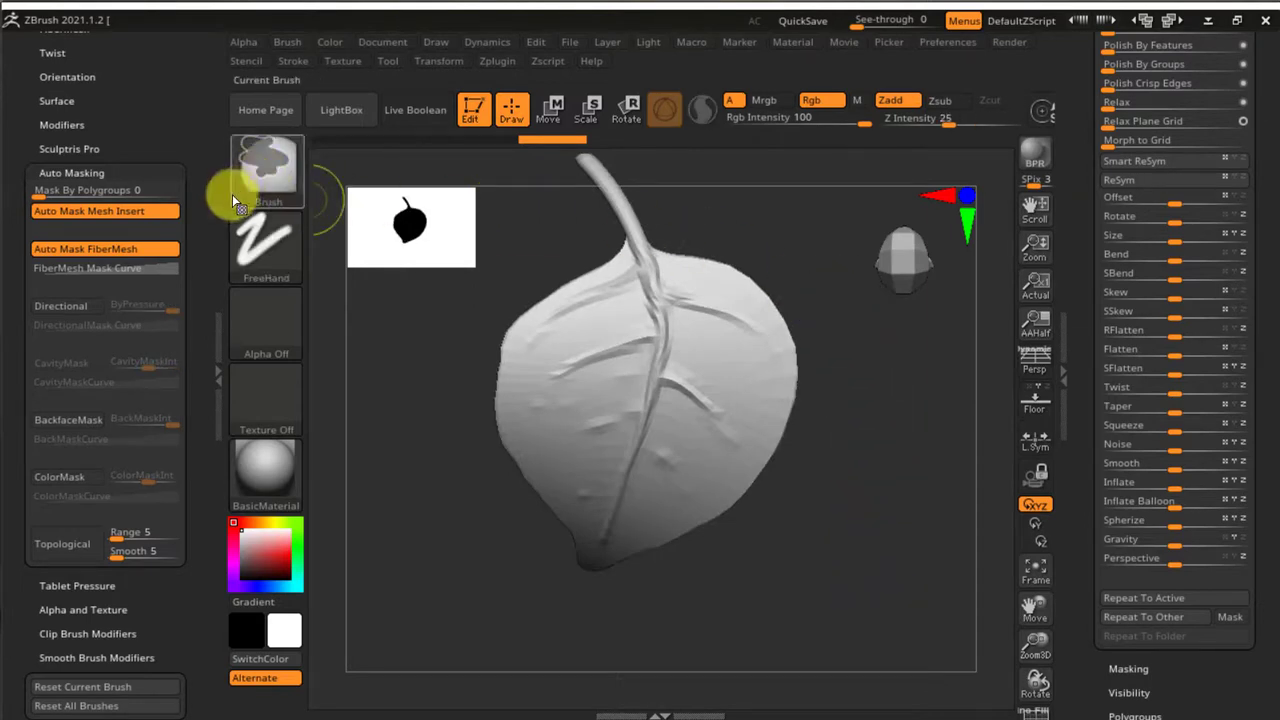
left_click(268, 168)
left_click(598, 266)
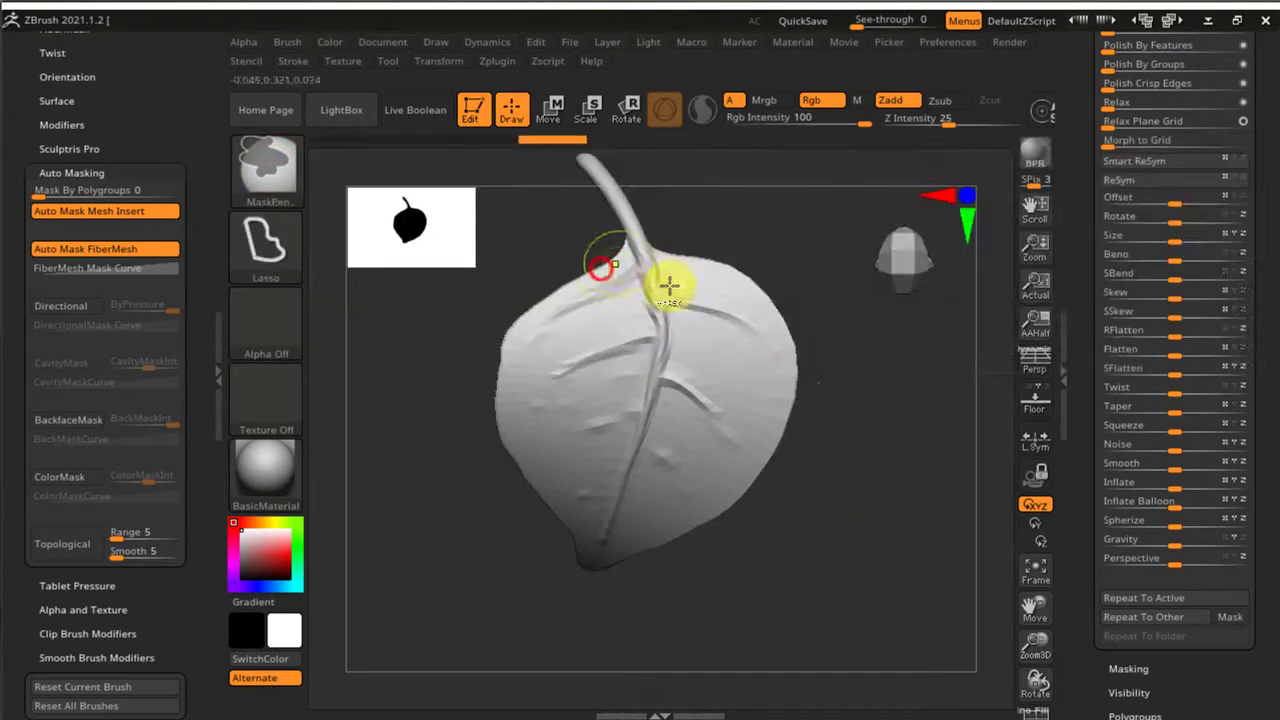
mouse_move(840, 298)
left_mouse_down("ctrl")
mouse_move(714, 177)
mouse_move(640, 234)
mouse_move(663, 305)
mouse_move(657, 402)
left_mouse_up("ctrl")
left_click_drag(616, 507, 593, 568, "ctrl")
Pull the unmasked side of the leaf blade upward with the Move brush to give it a wavy, curled edge.
mouse_move(651, 617)
left_mouse_down()
mouse_move(871, 457)
mouse_move(693, 517)
mouse_move(743, 451)
mouse_move(571, 403)
mouse_move(626, 326)
mouse_move(632, 408)
mouse_move(597, 371)
mouse_move(568, 415)
mouse_move(561, 399)
left_mouse_up()
mouse_move(595, 478)
left_mouse_down()
mouse_move(640, 452)
mouse_move(590, 467)
left_mouse_up()
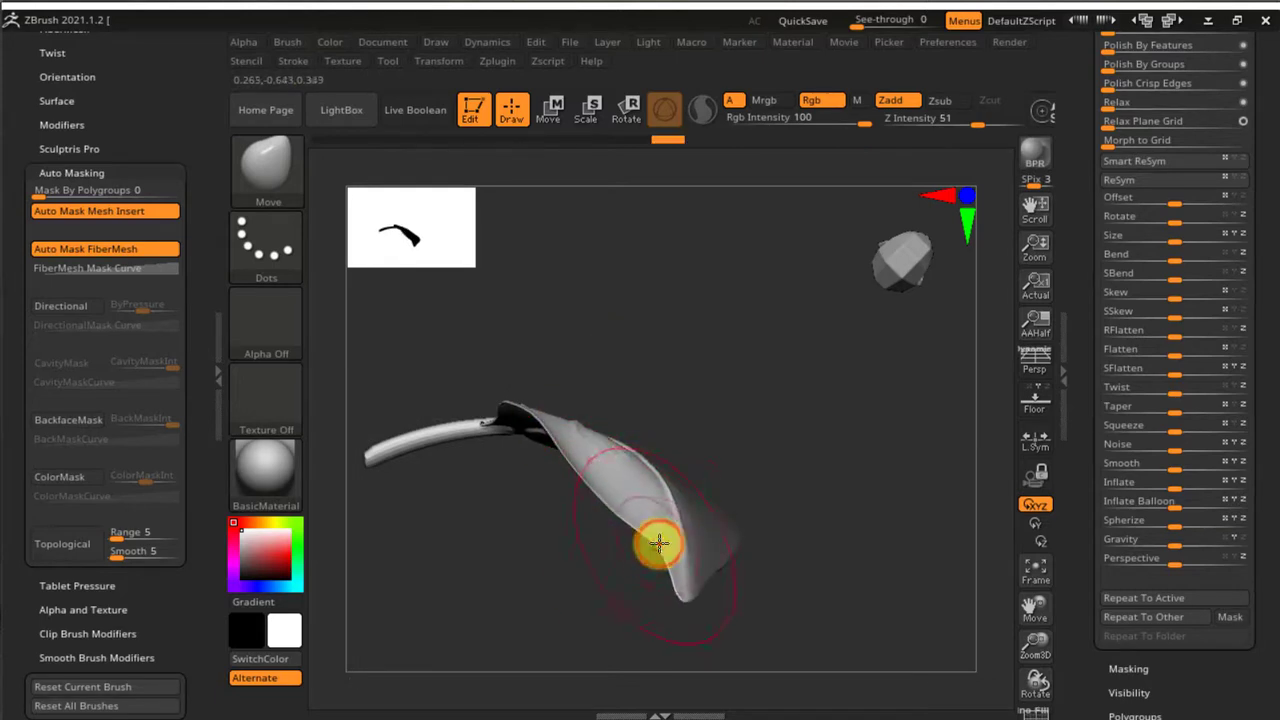
left_click_drag(638, 546, 661, 452)
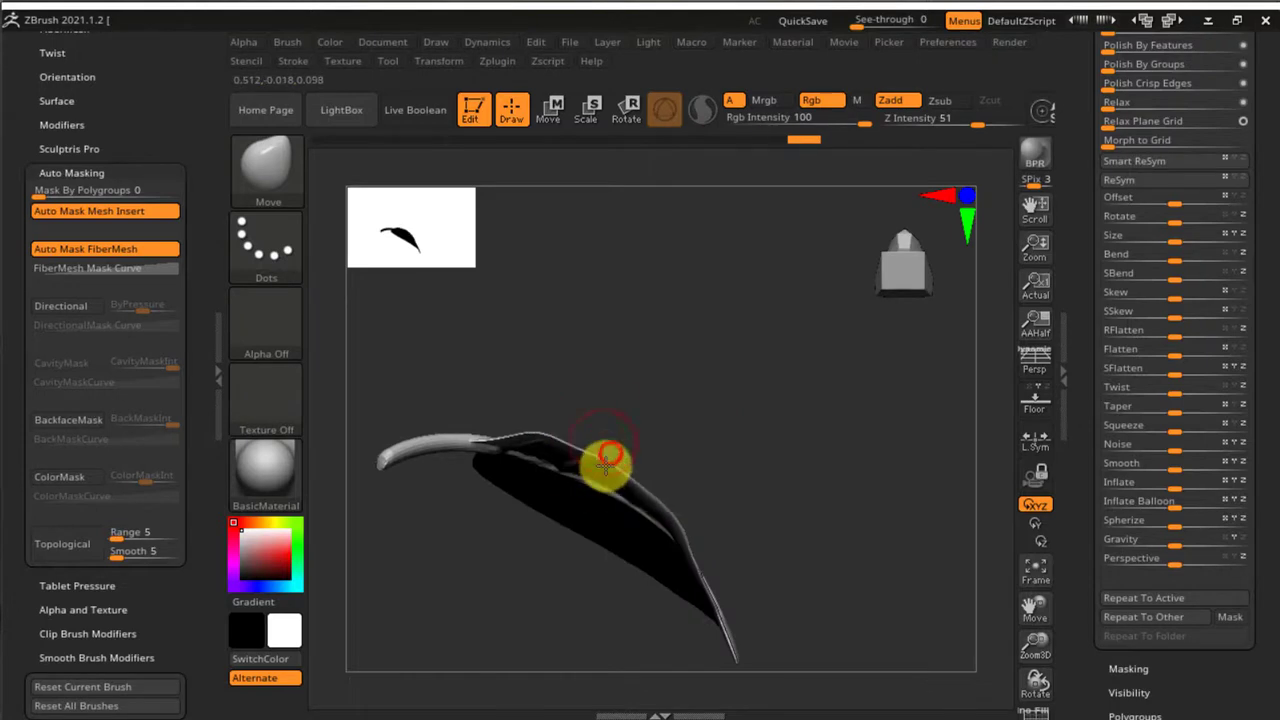
left_click_drag(628, 492, 697, 438)
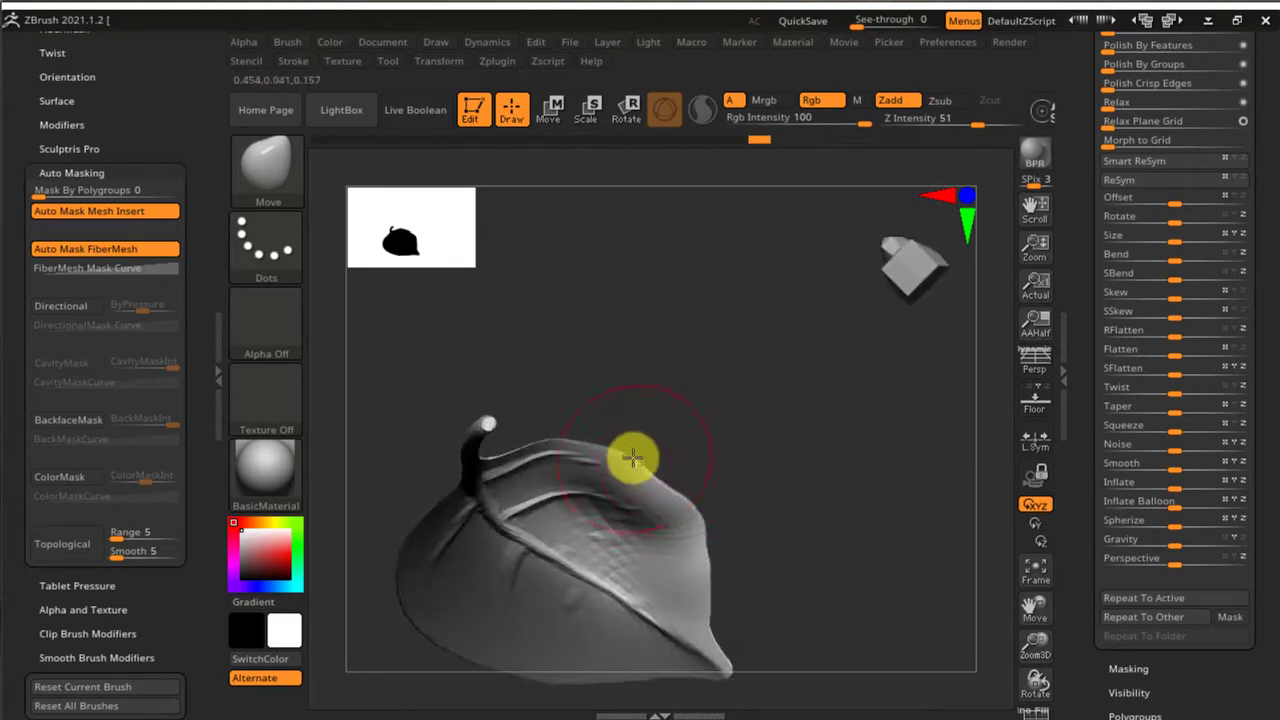
Pull the unmasked half of the leaf's blade further with the Move brush to refine its curl.
left_click_drag(713, 489, 668, 561)
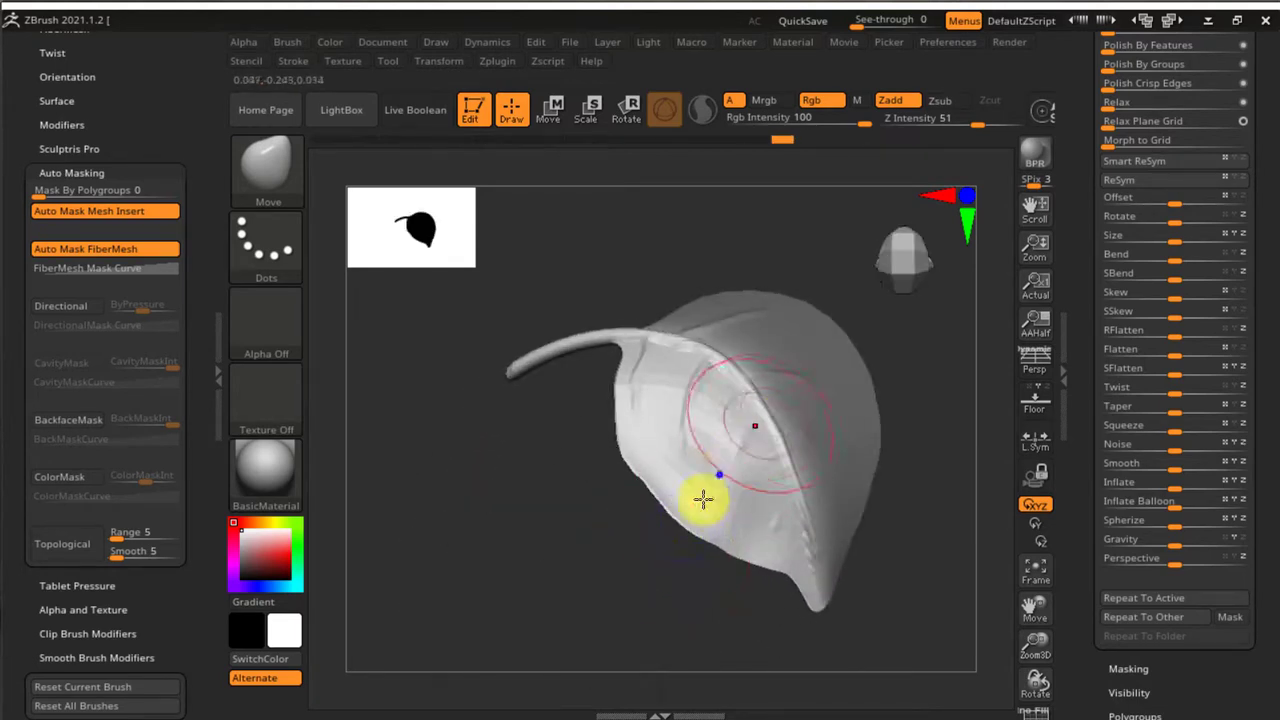
left_click_drag(703, 499, 665, 347)
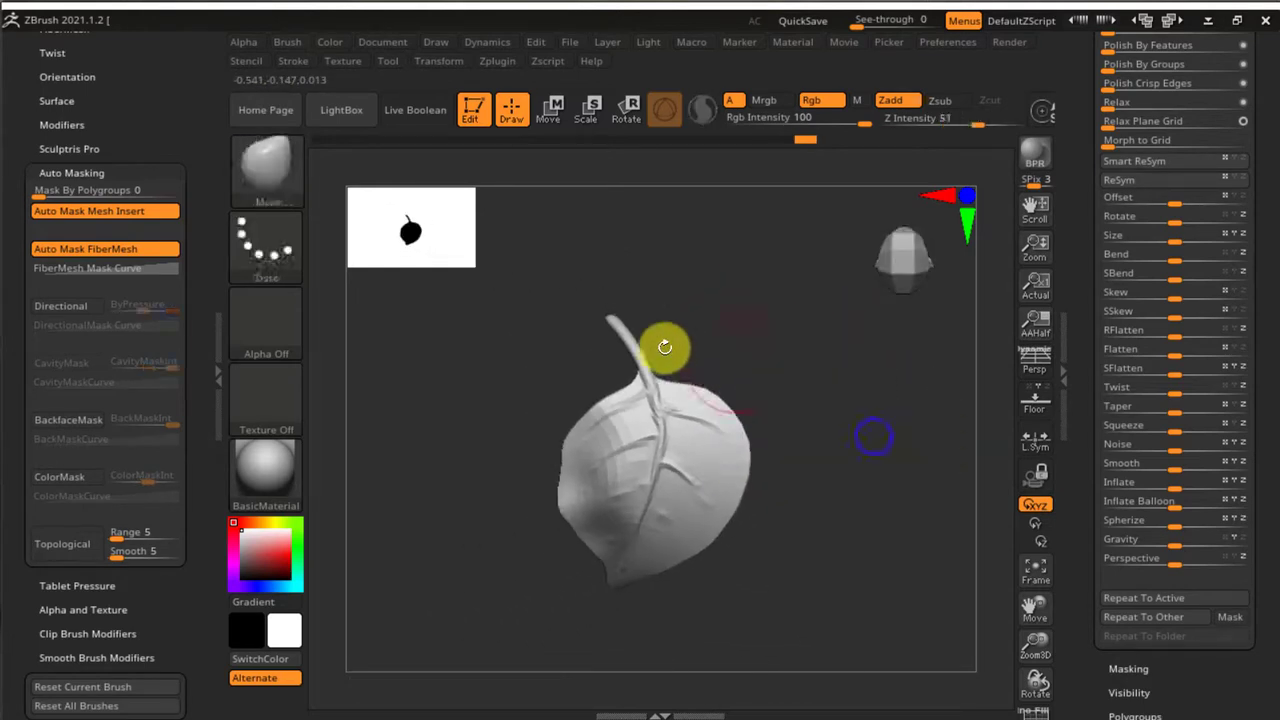
Mask the already curled half of the leaf along the midrib with a lasso mask and soften the mask's edge.
mouse_move(686, 262)
left_mouse_down("ctrl")
mouse_move(437, 600)
mouse_move(623, 619)
left_mouse_up("ctrl")
left_click_drag(696, 369, 698, 372, "ctrl")
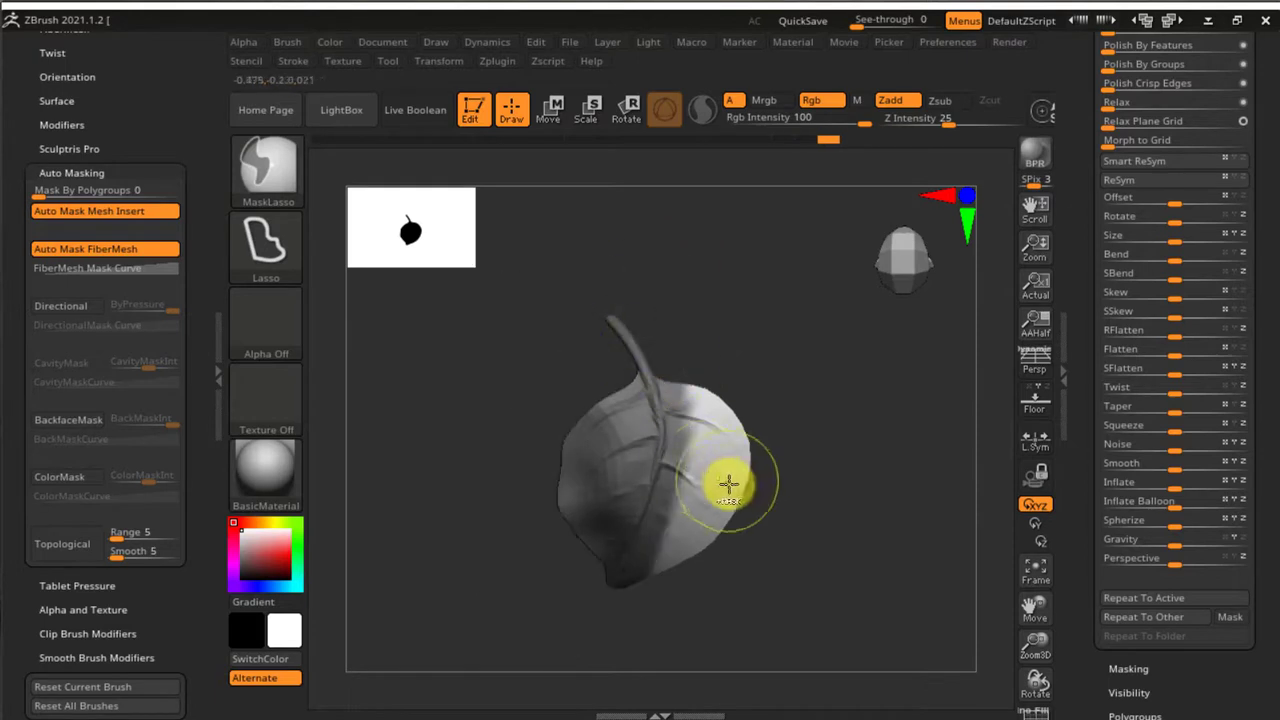
left_click(730, 483, "ctrl")
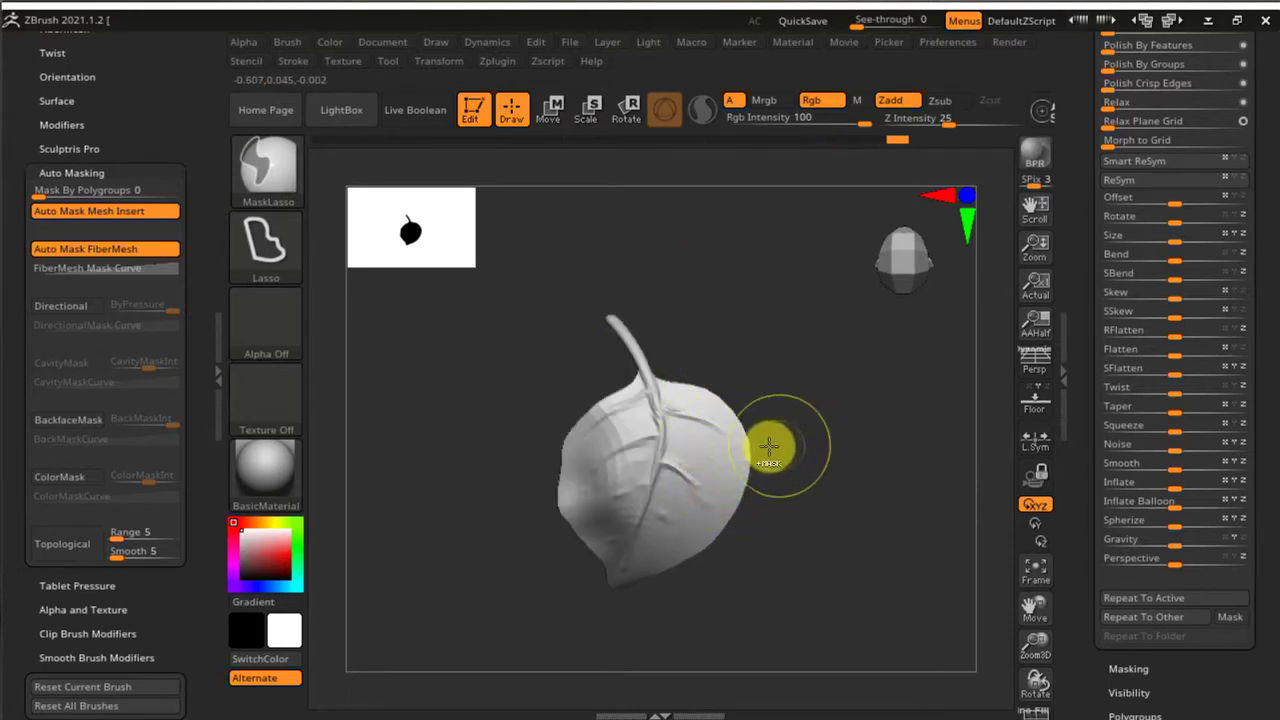
Pull the unmasked opposite half of the blade with the Move brush into a wavy, curled edge and reduce the brush size.
left_click_drag(771, 466, 720, 555)
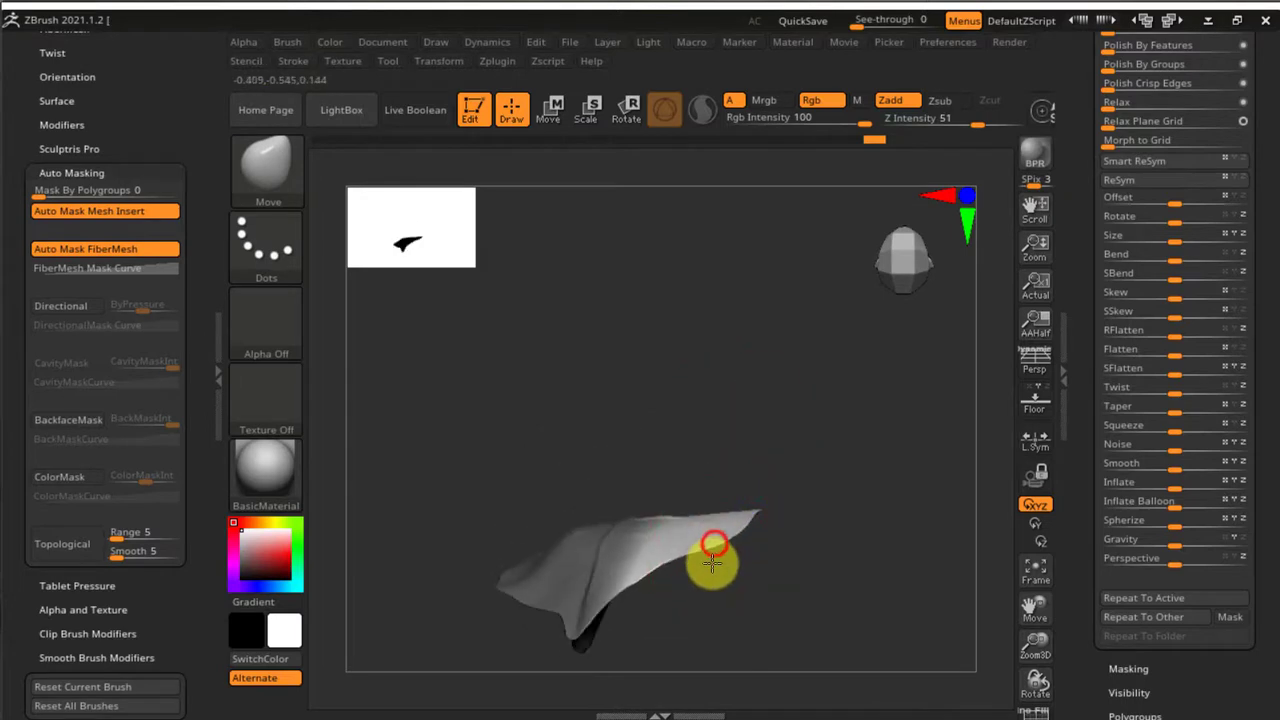
mouse_move(757, 513)
left_mouse_down()
mouse_move(723, 531)
mouse_move(757, 515)
left_mouse_up()
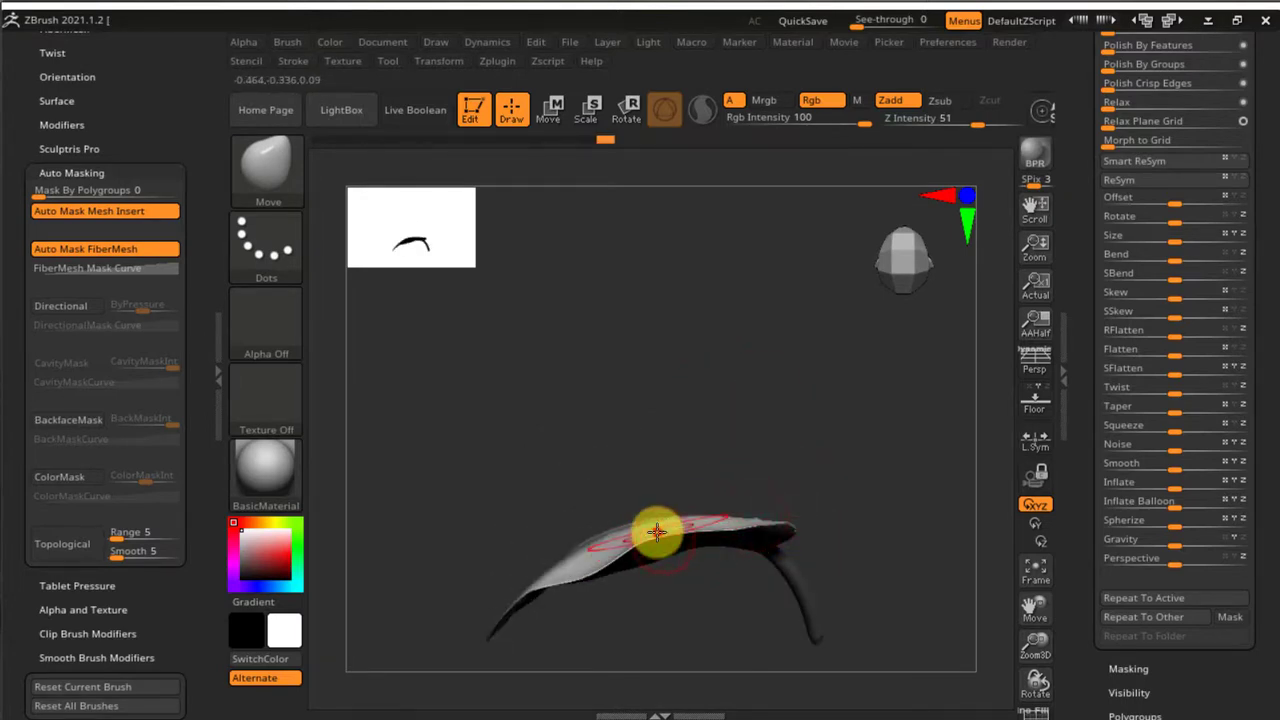
left_click_drag(678, 549, 805, 487)
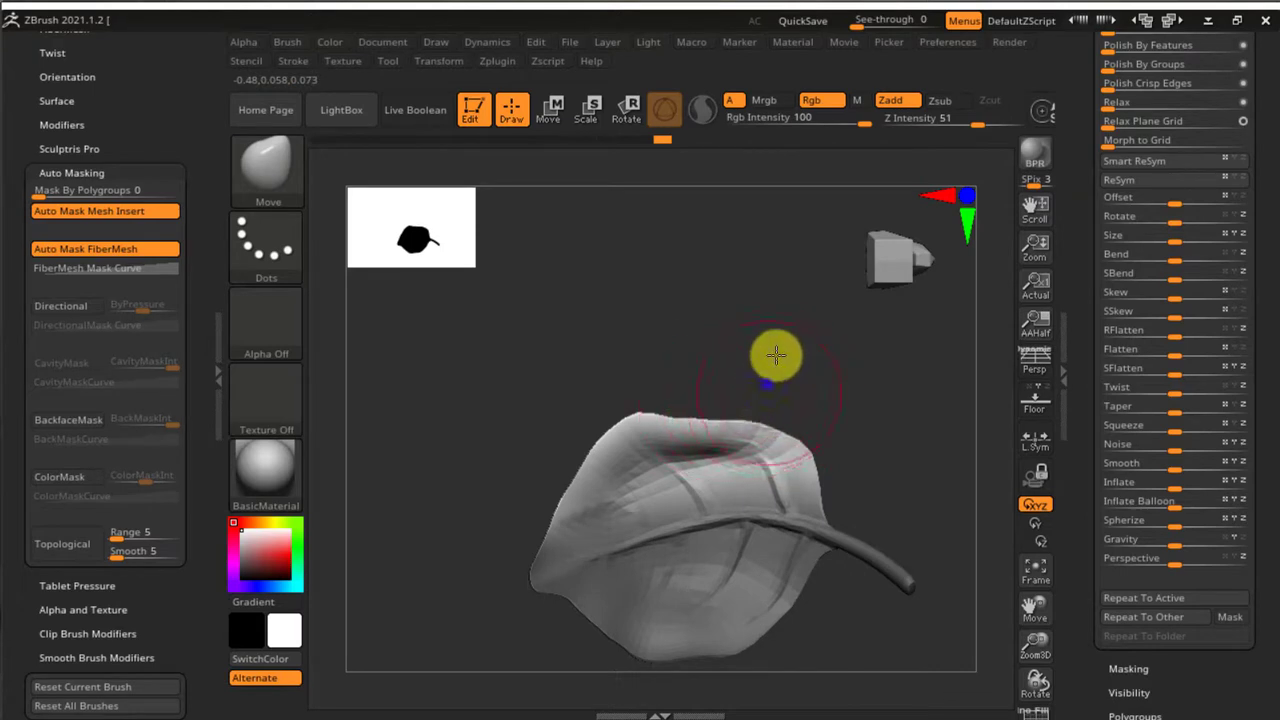
left_click_drag(776, 355, 757, 394)
left_click_drag(699, 443, 711, 403)
mouse_move(717, 428)
right_mouse_down()
mouse_move(720, 440)
mouse_move(637, 455)
right_mouse_up()
right_click_drag(635, 457, 661, 538, "ctrl")
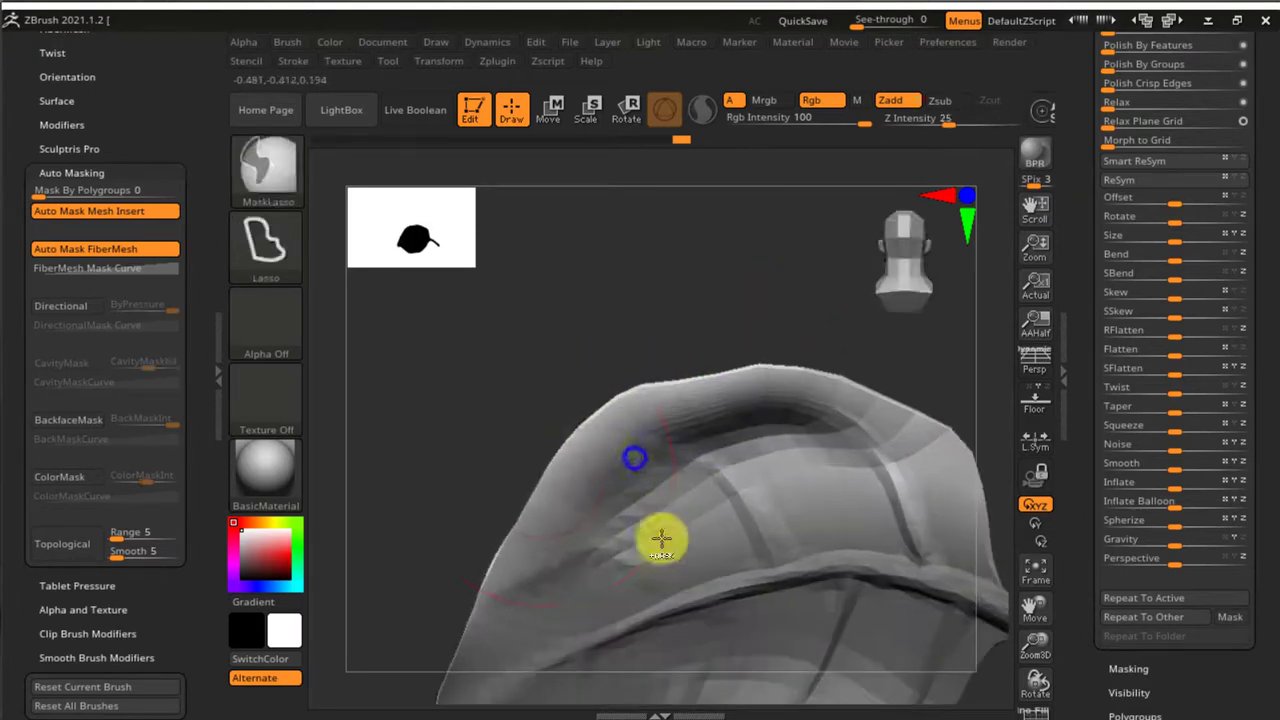
key("s")
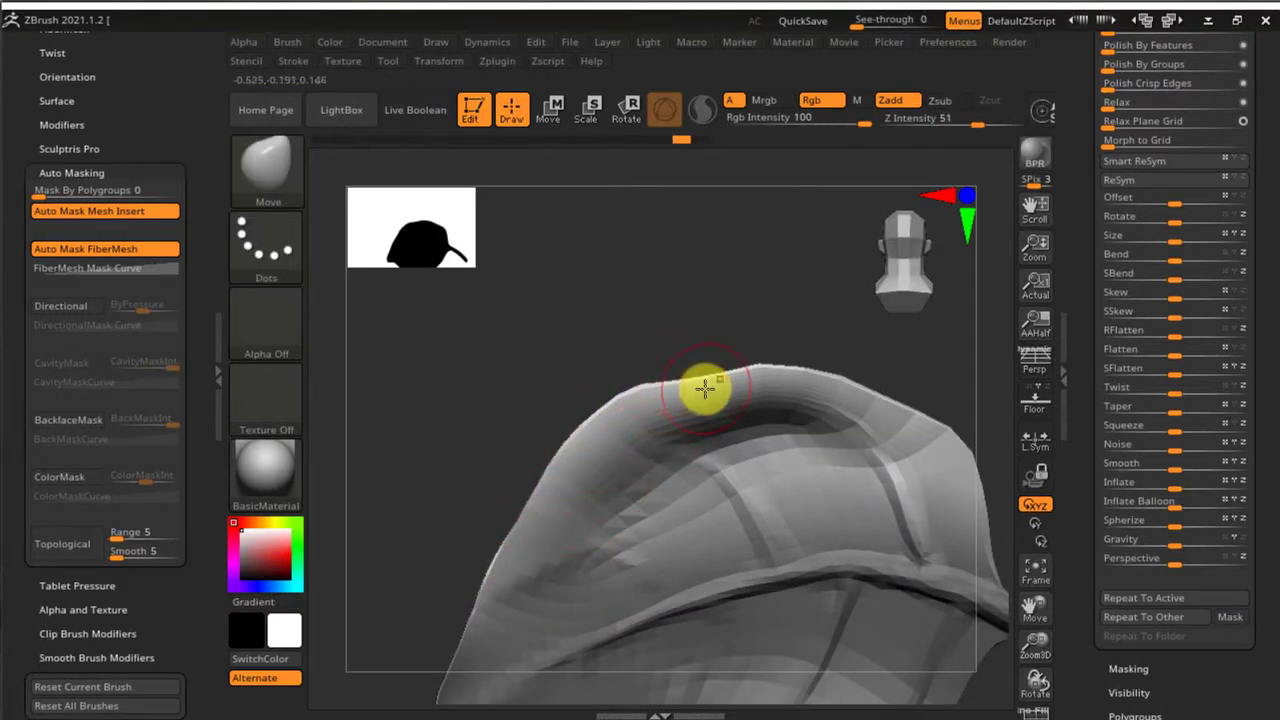
right_click_drag(705, 388, 694, 323, "ctrl")
right_click_drag(755, 373, 617, 365, "ctrl")
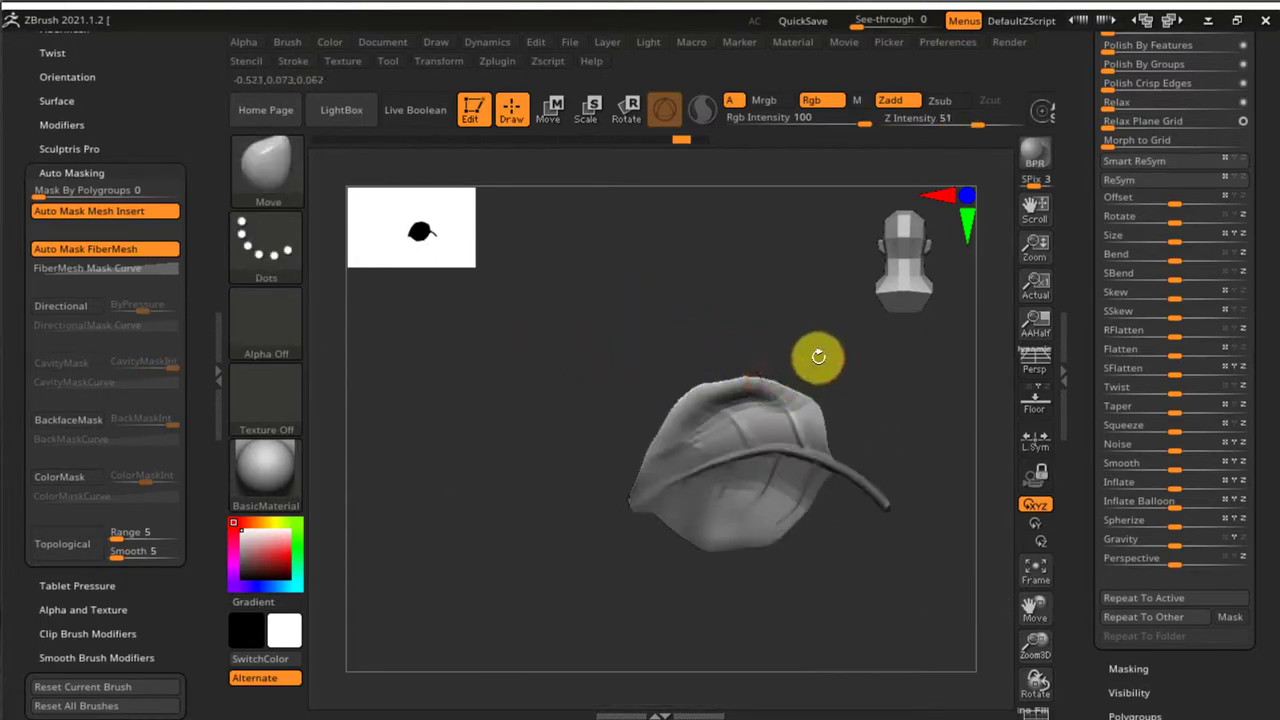
Examine the curl of both blade halves, the tip and the stem from several sides.
right_click_drag(840, 363, 712, 376, "alt")
right_click_drag(726, 450, 857, 372)
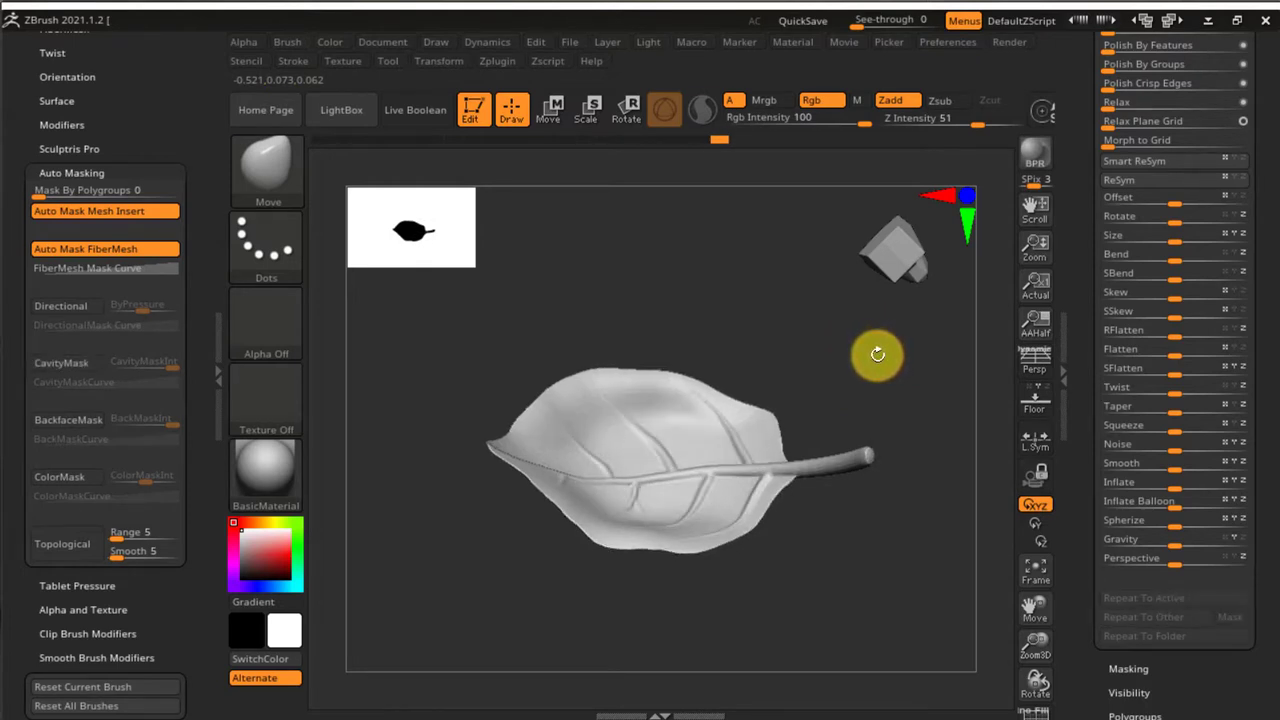
right_click_drag(877, 354, 620, 368)
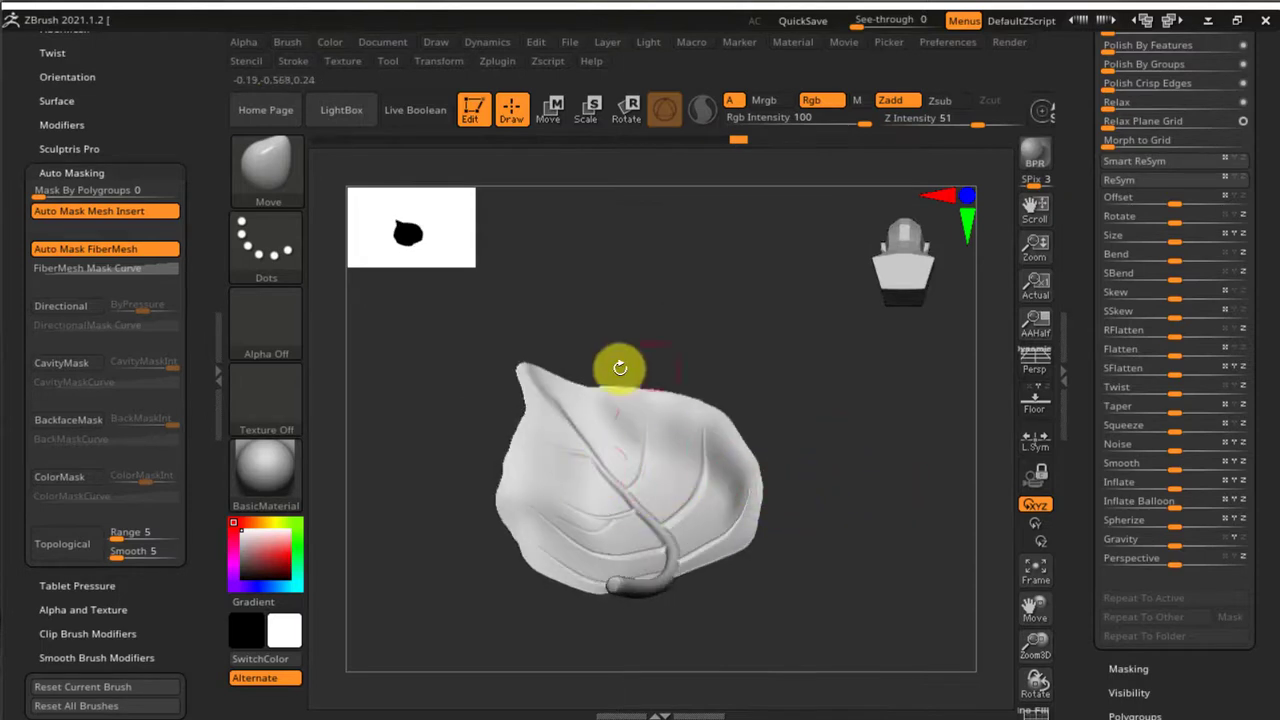
right_click_drag(718, 472, 374, 409)
right_click_drag(423, 560, 453, 548)
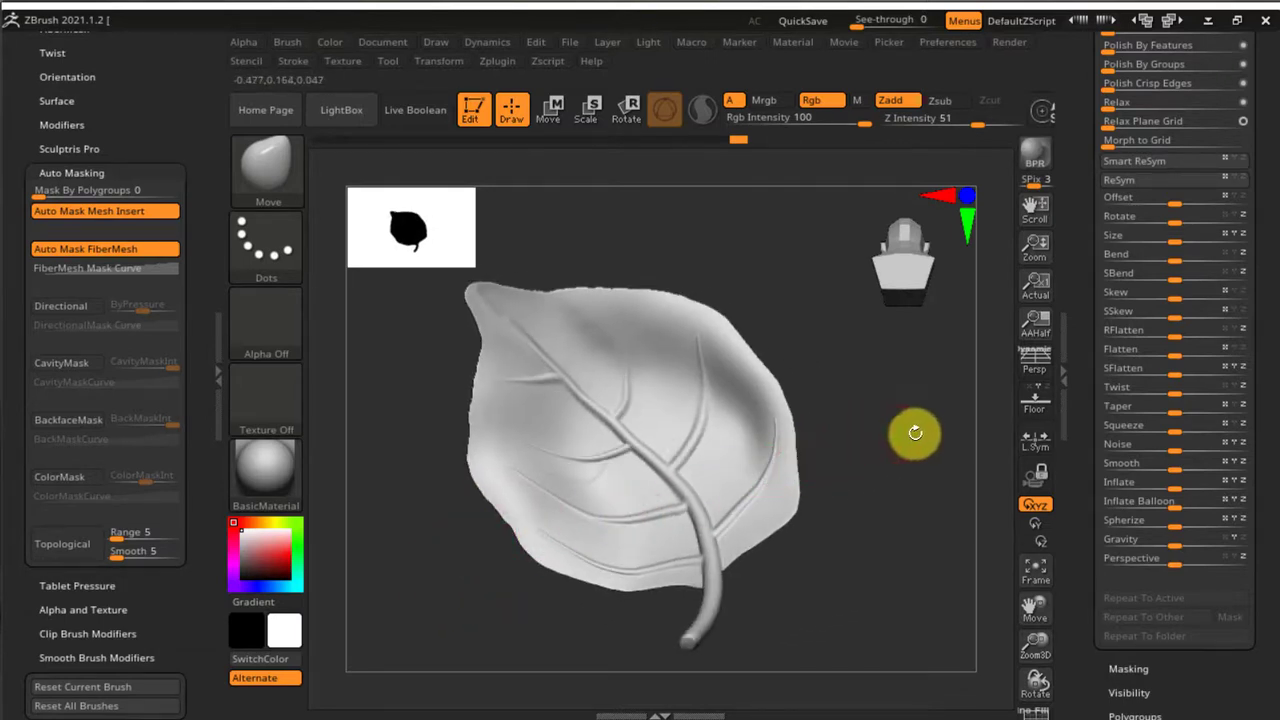
right_click_drag(914, 431, 833, 542)
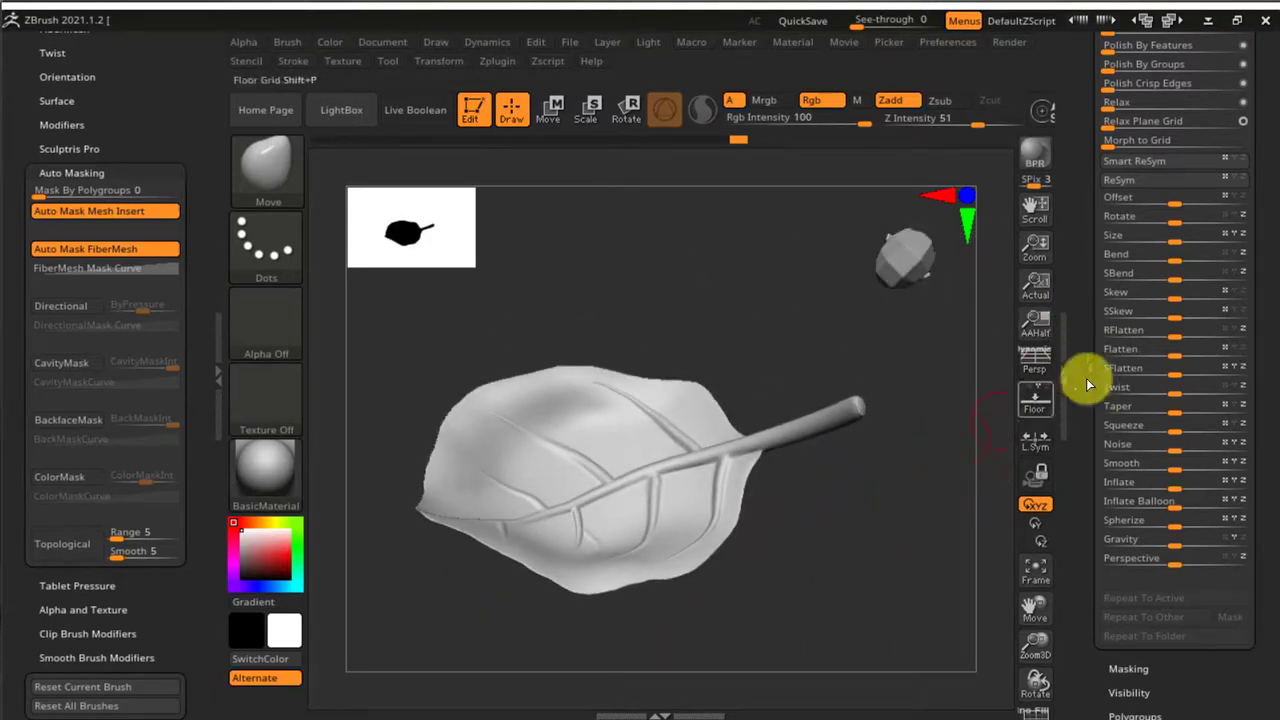
Show the subtool list containing the Variation_A leaf.
left_click_drag(1087, 306, 1092, 560)
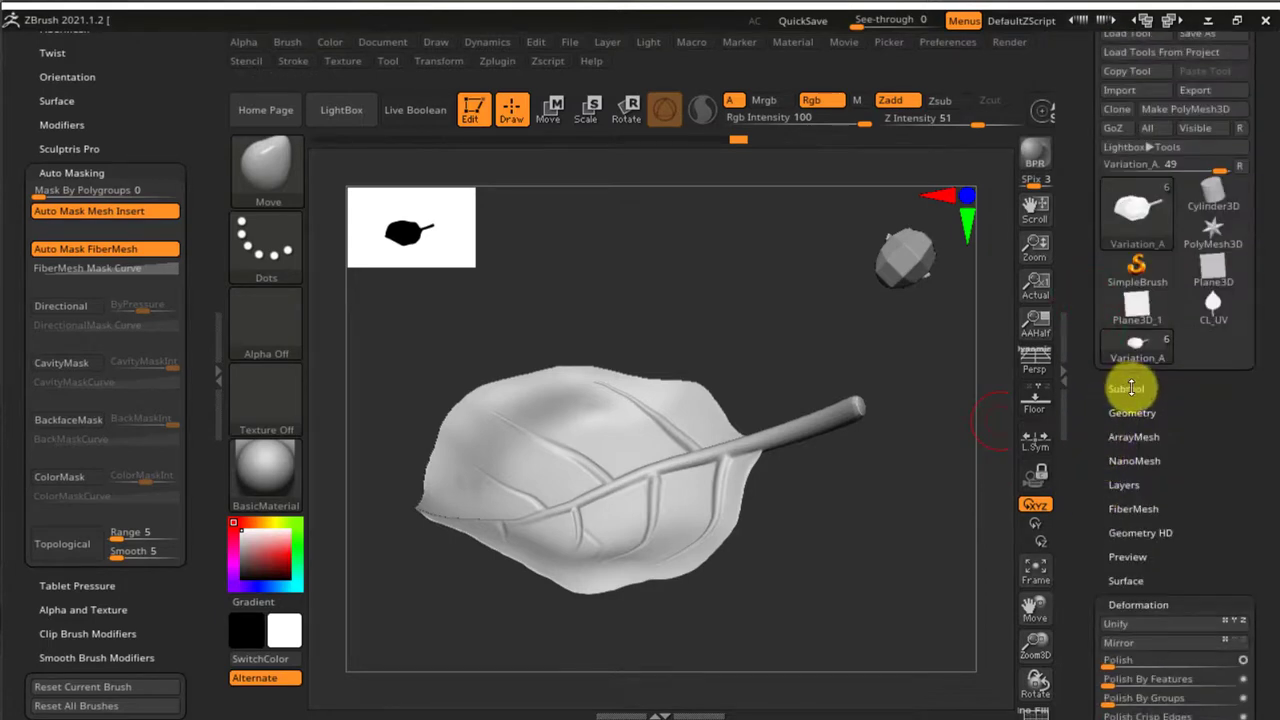
left_click(1128, 389)
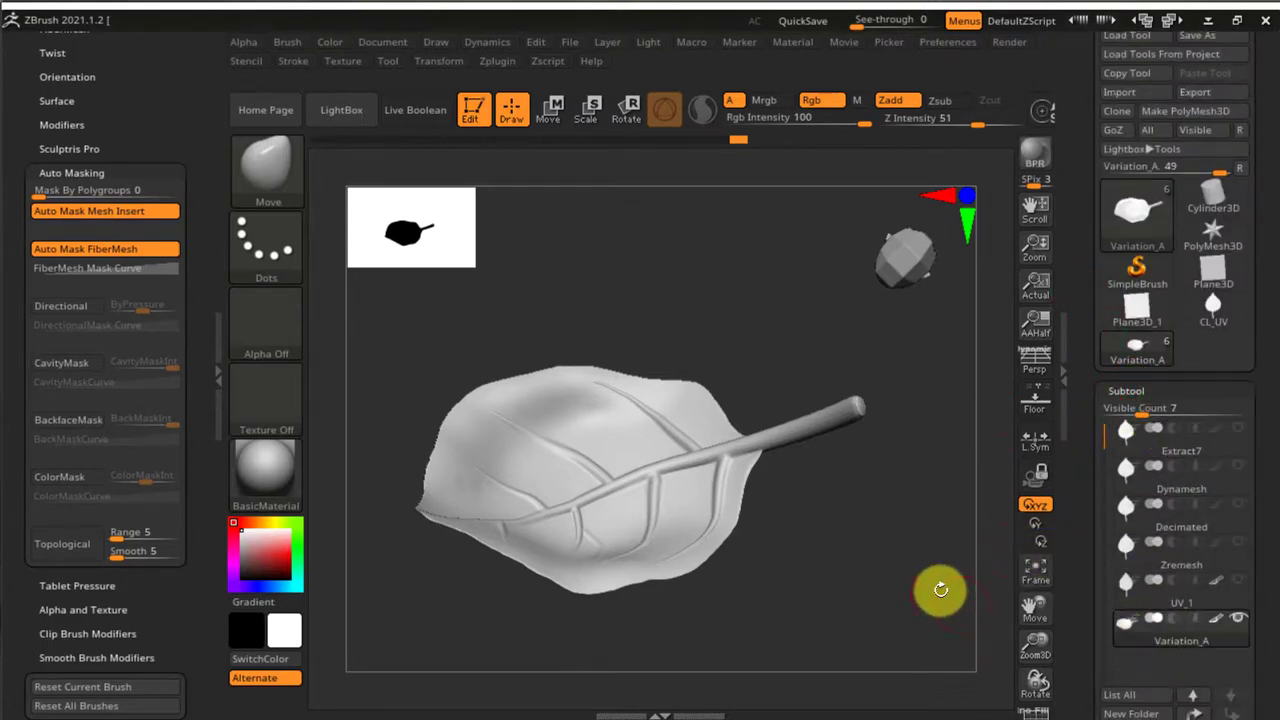